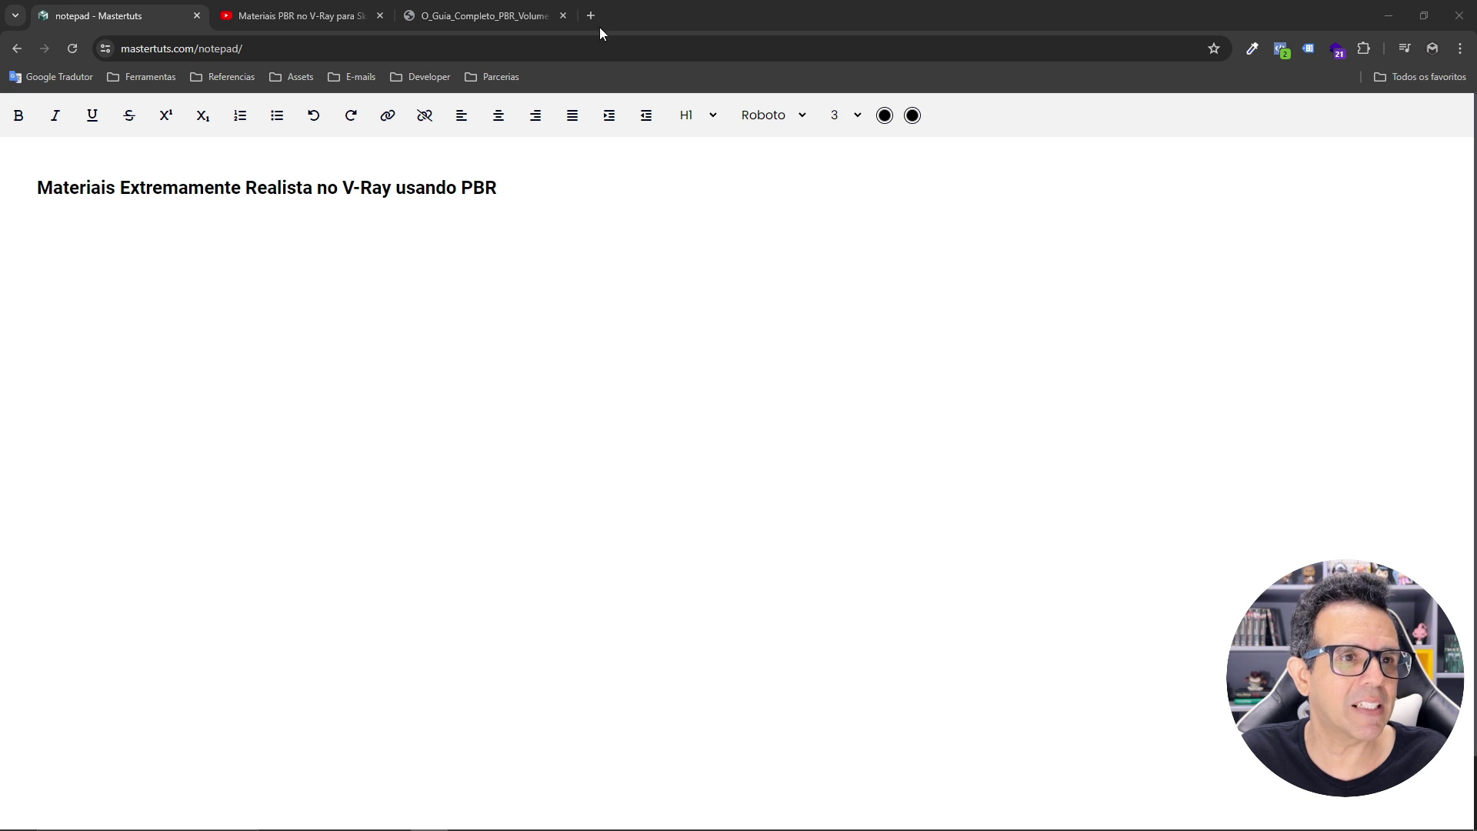
View the 'Materiais PBR no V-Ray para Sketchup?' video, then return to the Mastertuts notes.
left_click(304, 16)
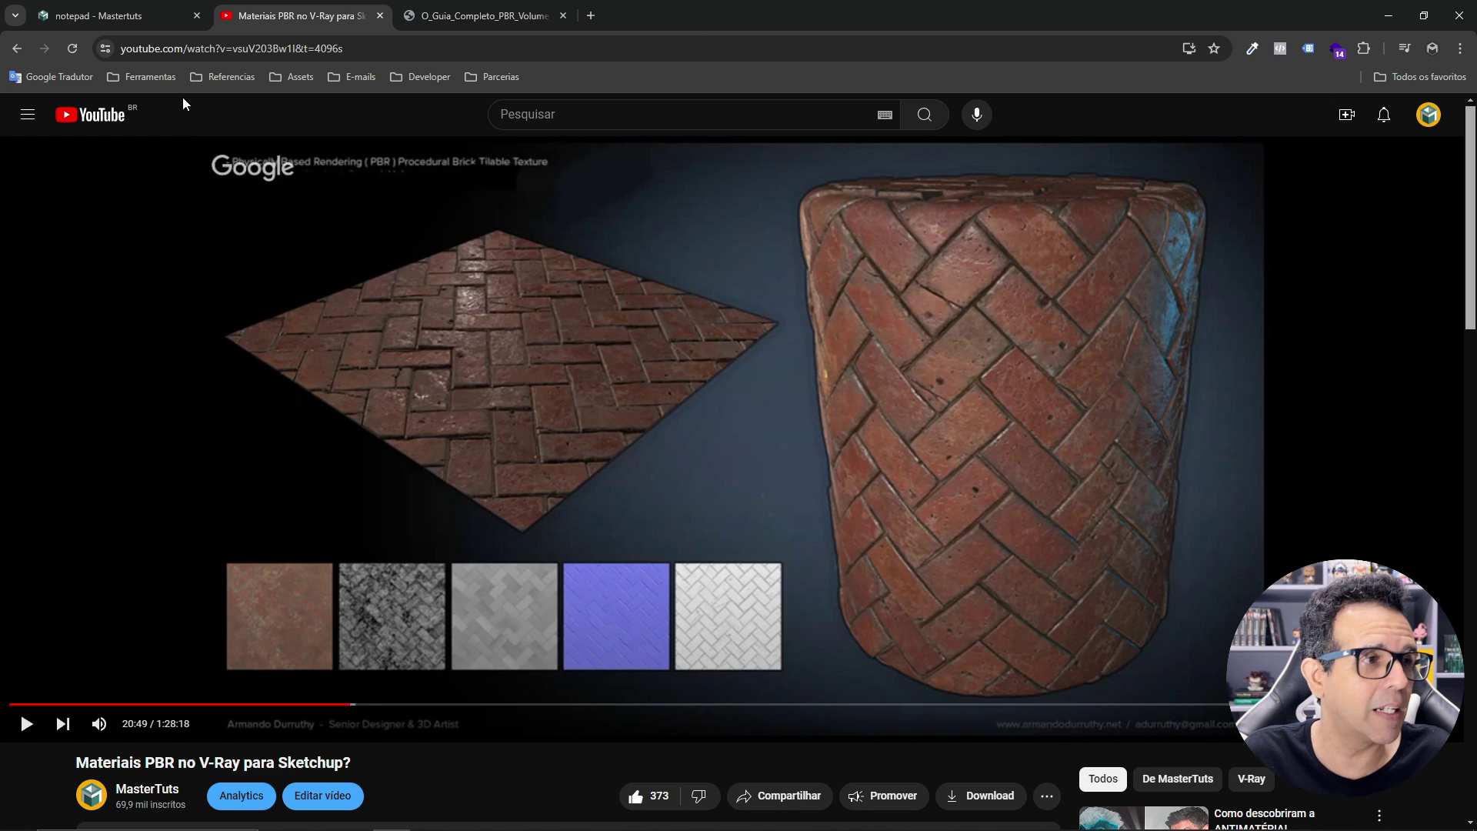
left_click(127, 15)
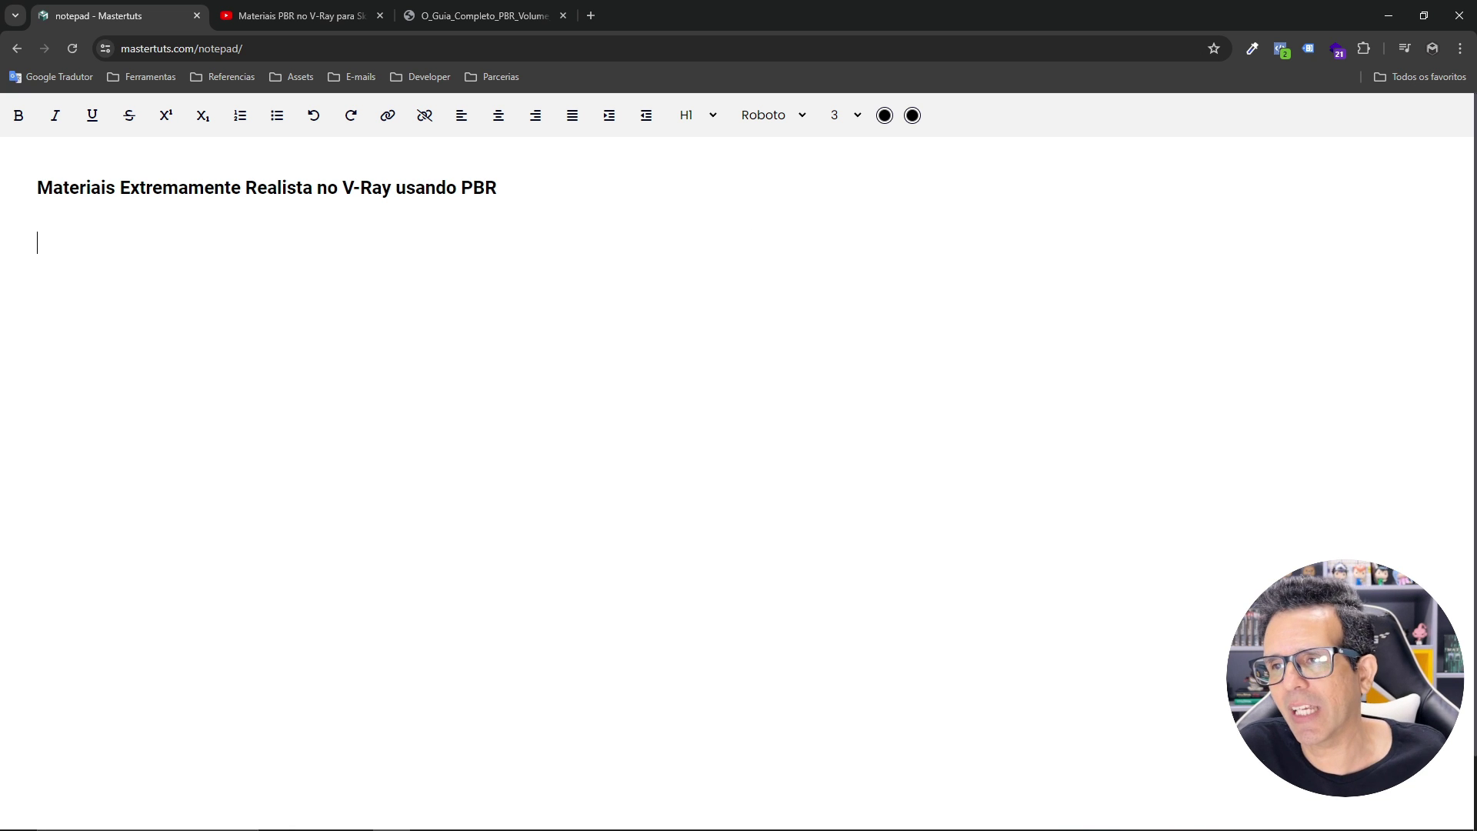
Write 'PBR - Physically Based Rendering' under the notes heading.
type("PBR - Physically Based Rendering")
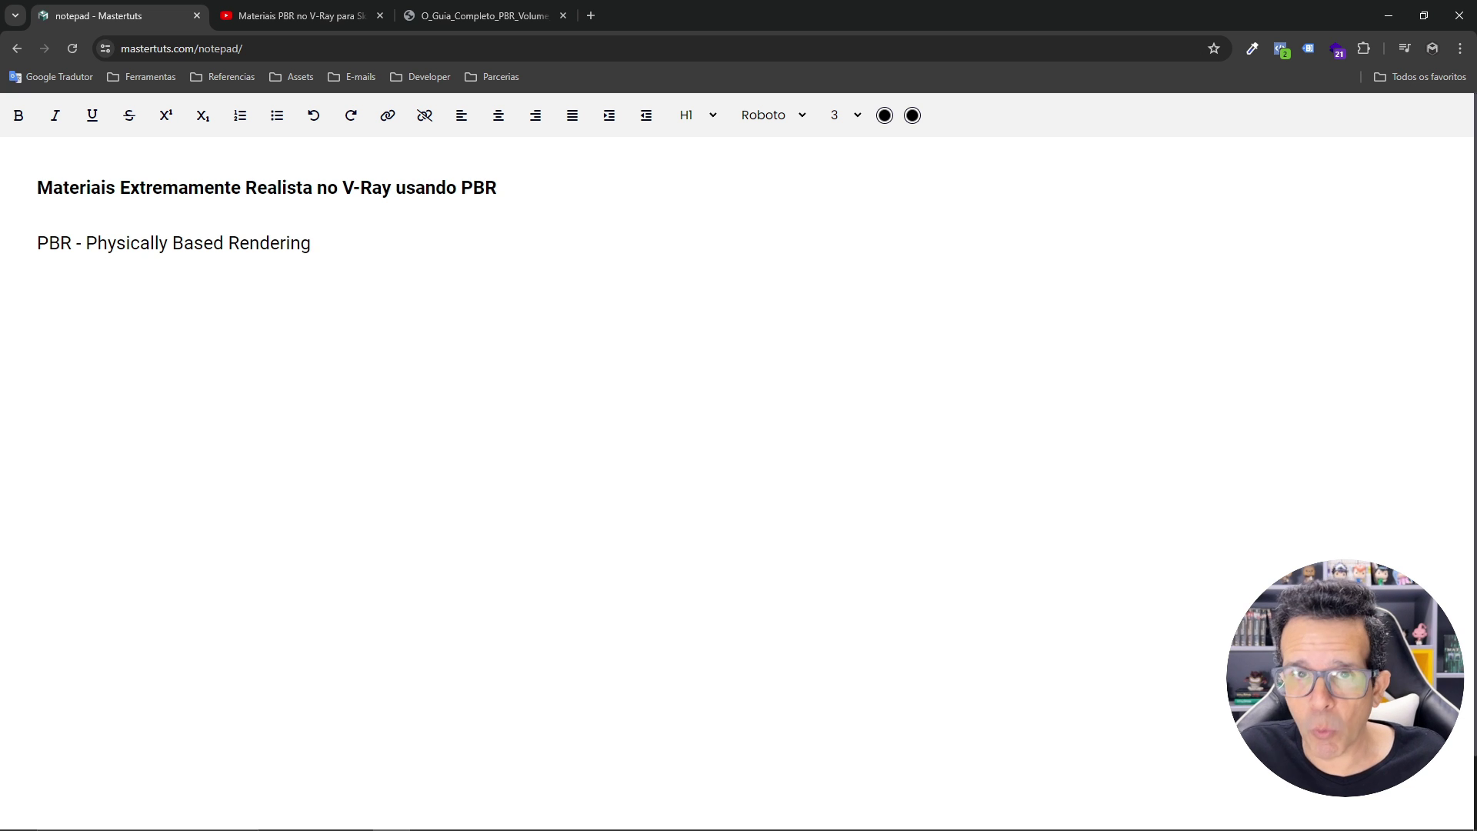
Add a '2 Grupos' line followed by 'Dielétricos (Não Metais)'.
key("Return")
type("2 Grupos")
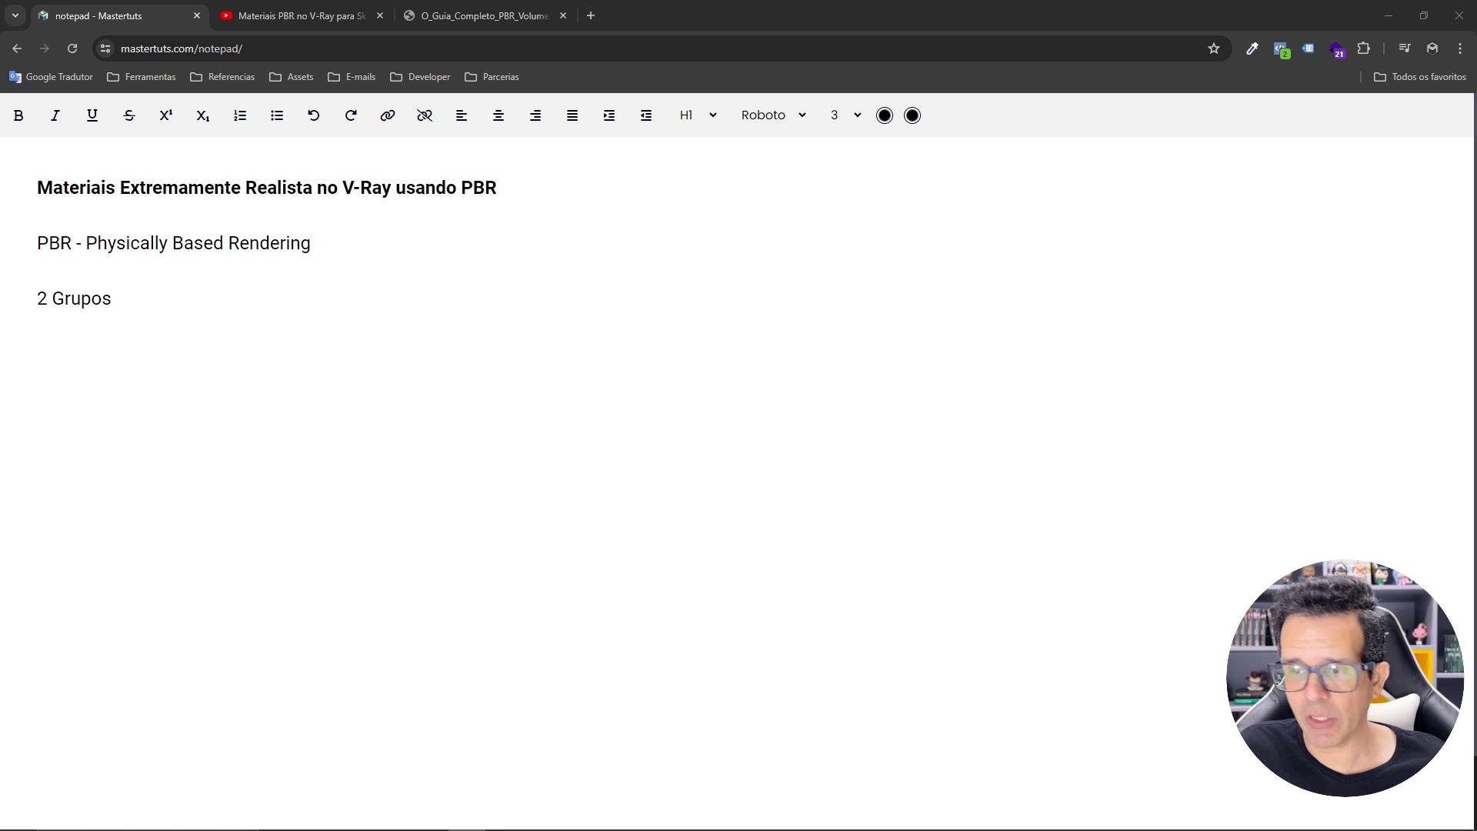
left_click(56, 353)
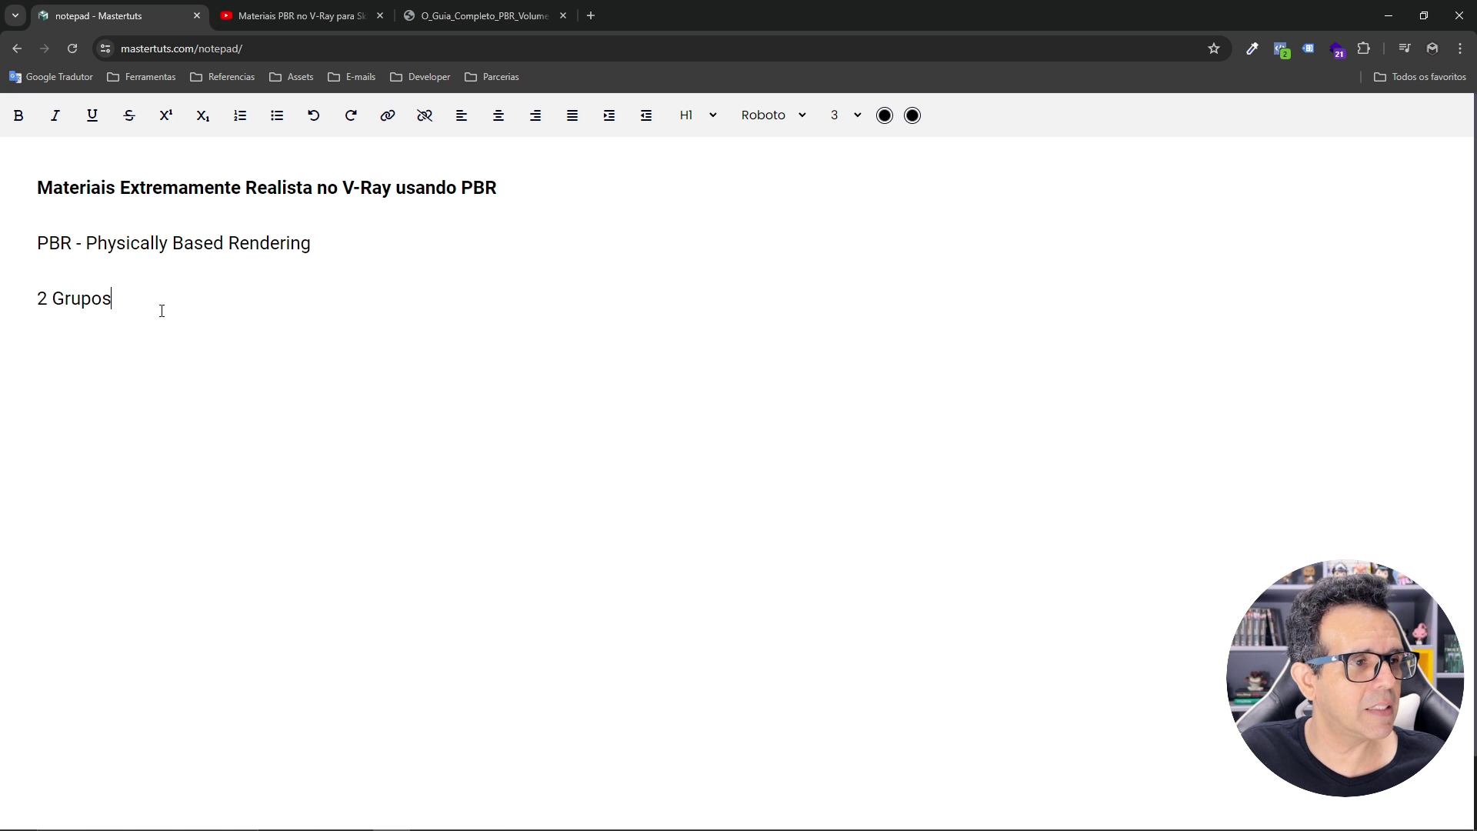
key("Return")
type("Dielétricos (Não Metais)")
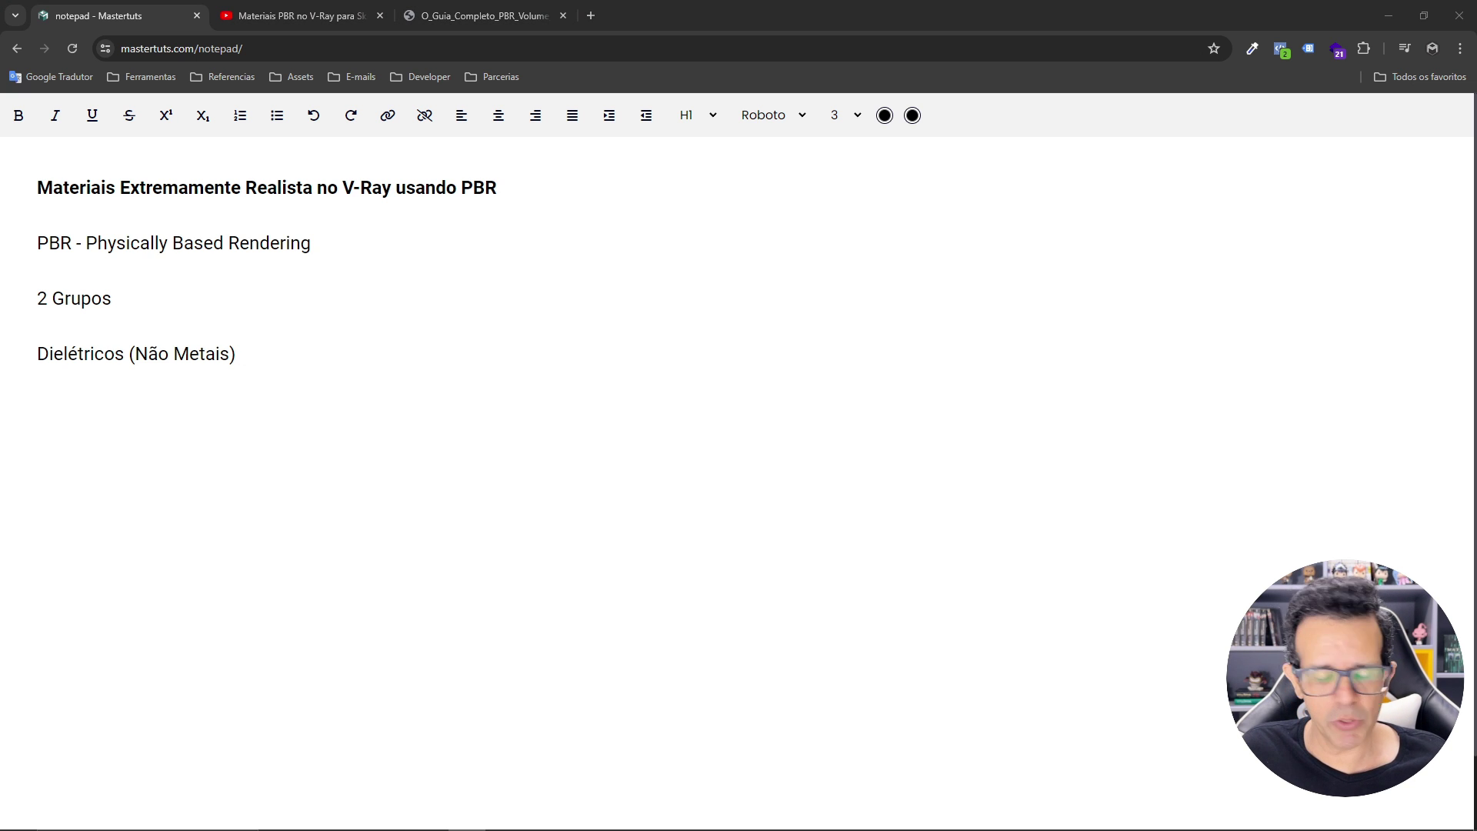
left_click(41, 396)
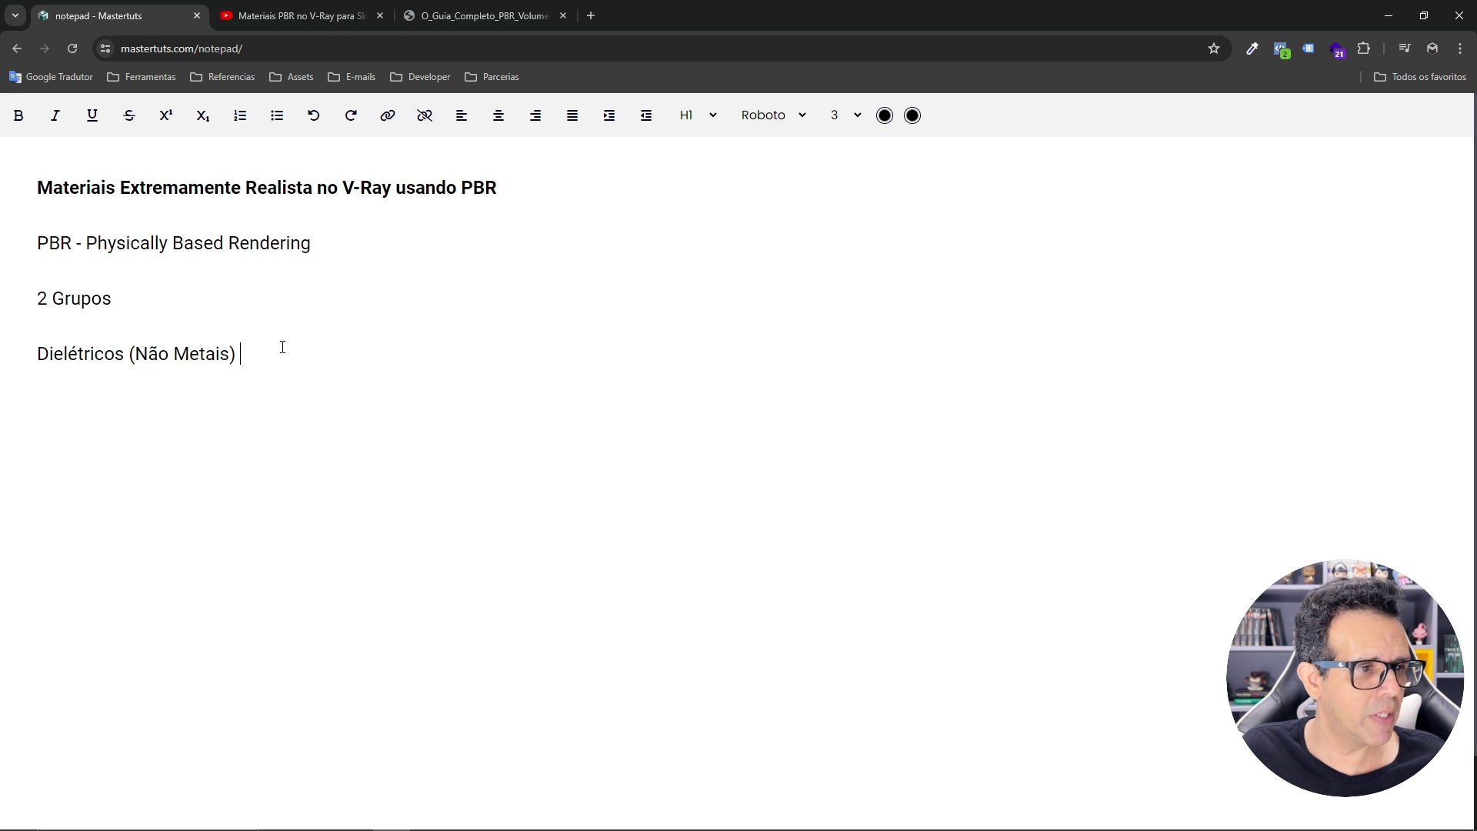
Add 'Ex: Plastico, Borracha, Madeira', then 'Metálicos' with 'Ex: Ouro, Prata, Bronze'.
key("shift+Return")
type("Ex: Plastico, Borracha, Madeira")
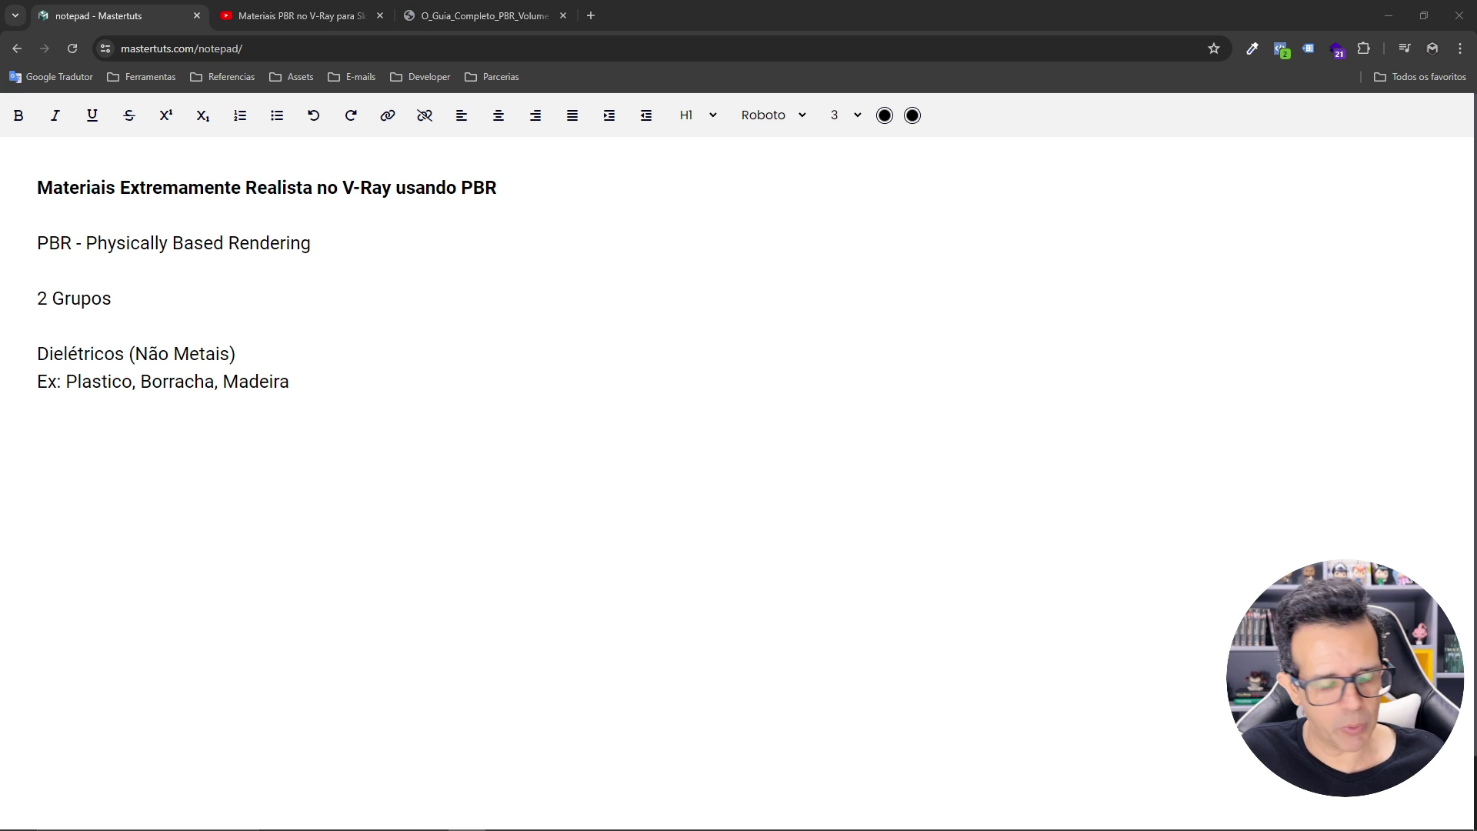
left_click(39, 427)
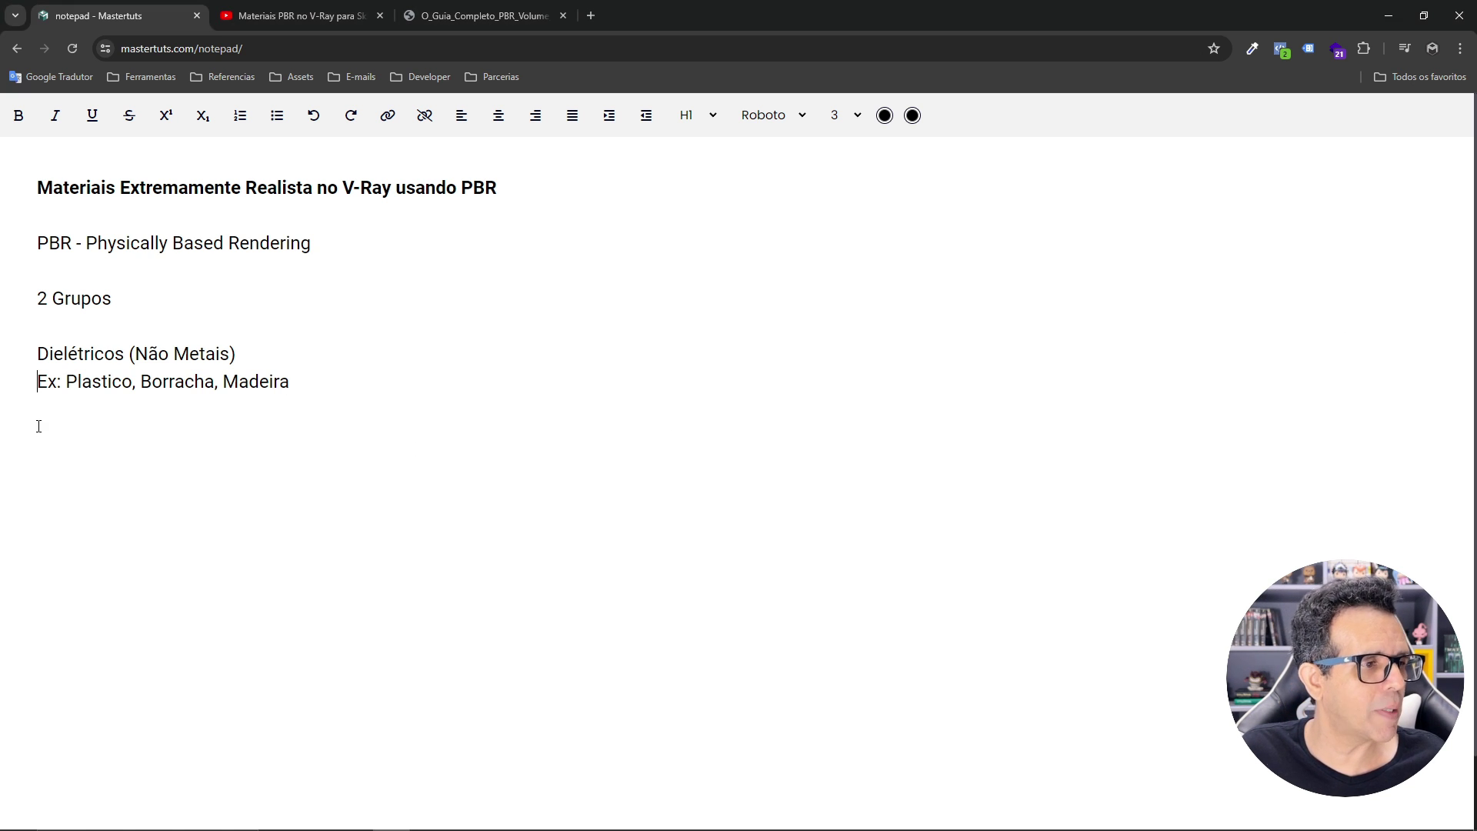
left_click(321, 372)
type("Metálicos")
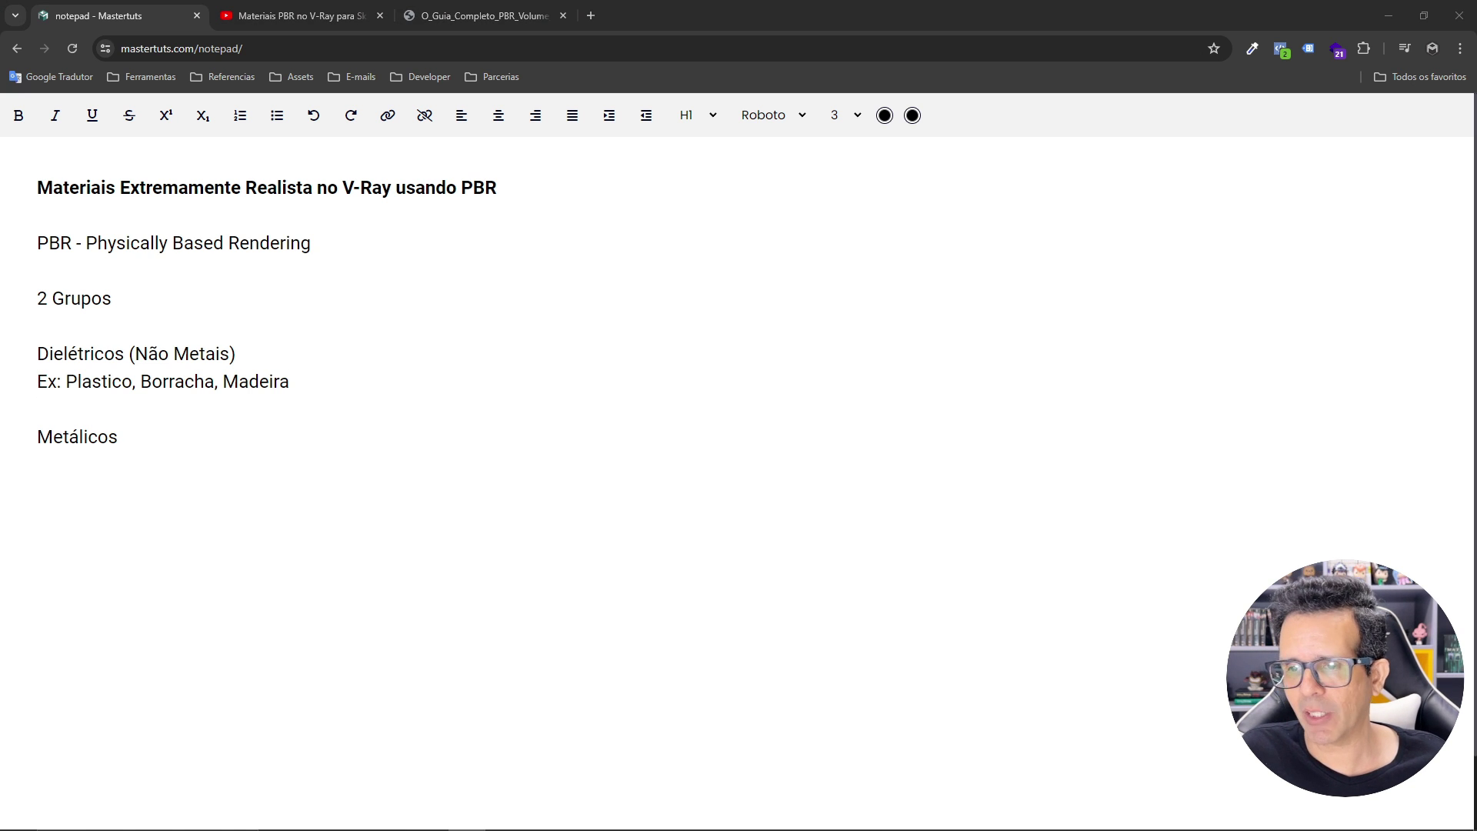
left_click(131, 448)
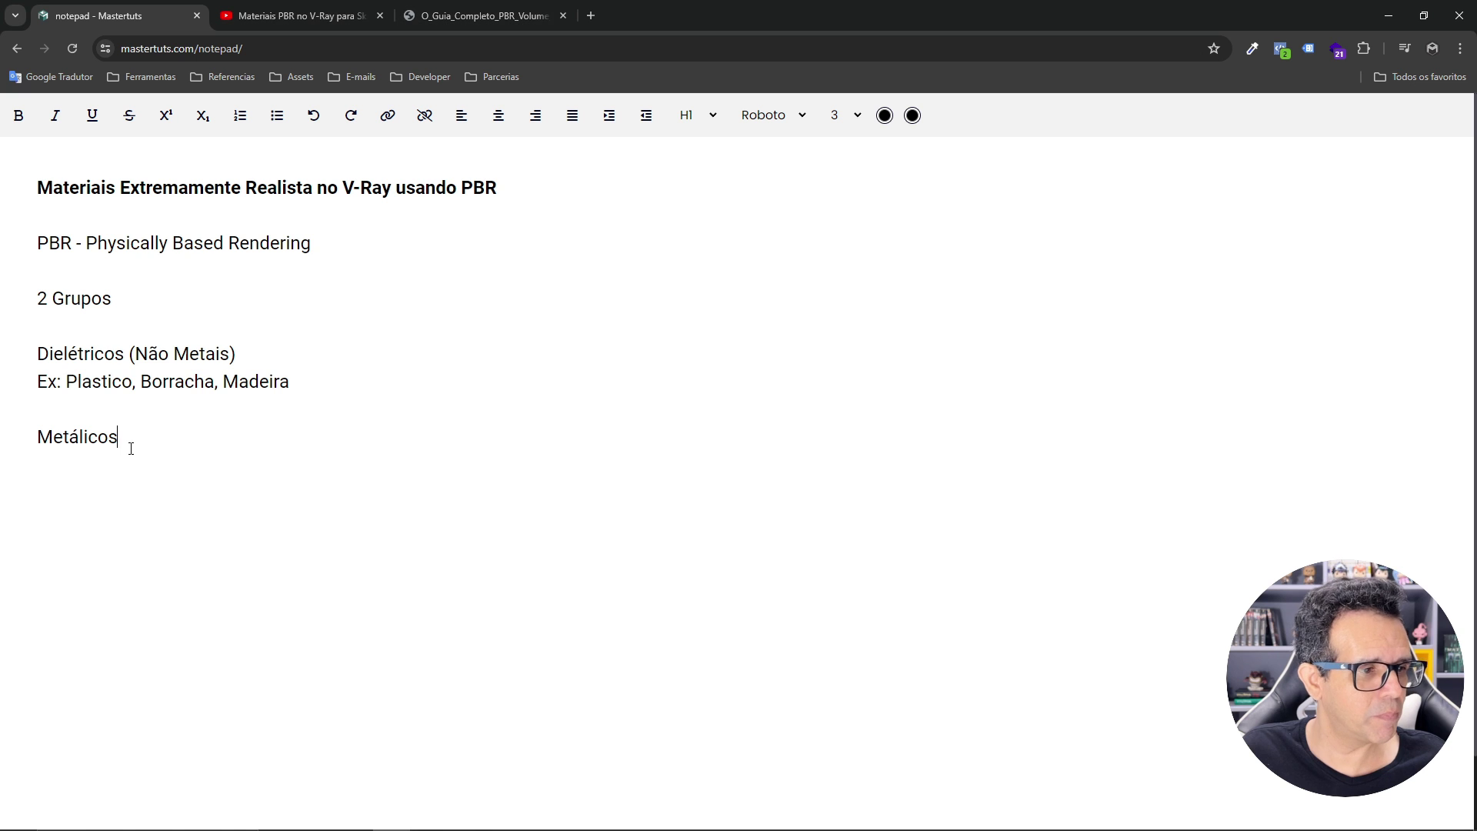
type("Ex: Ouro, Prata, Bronze")
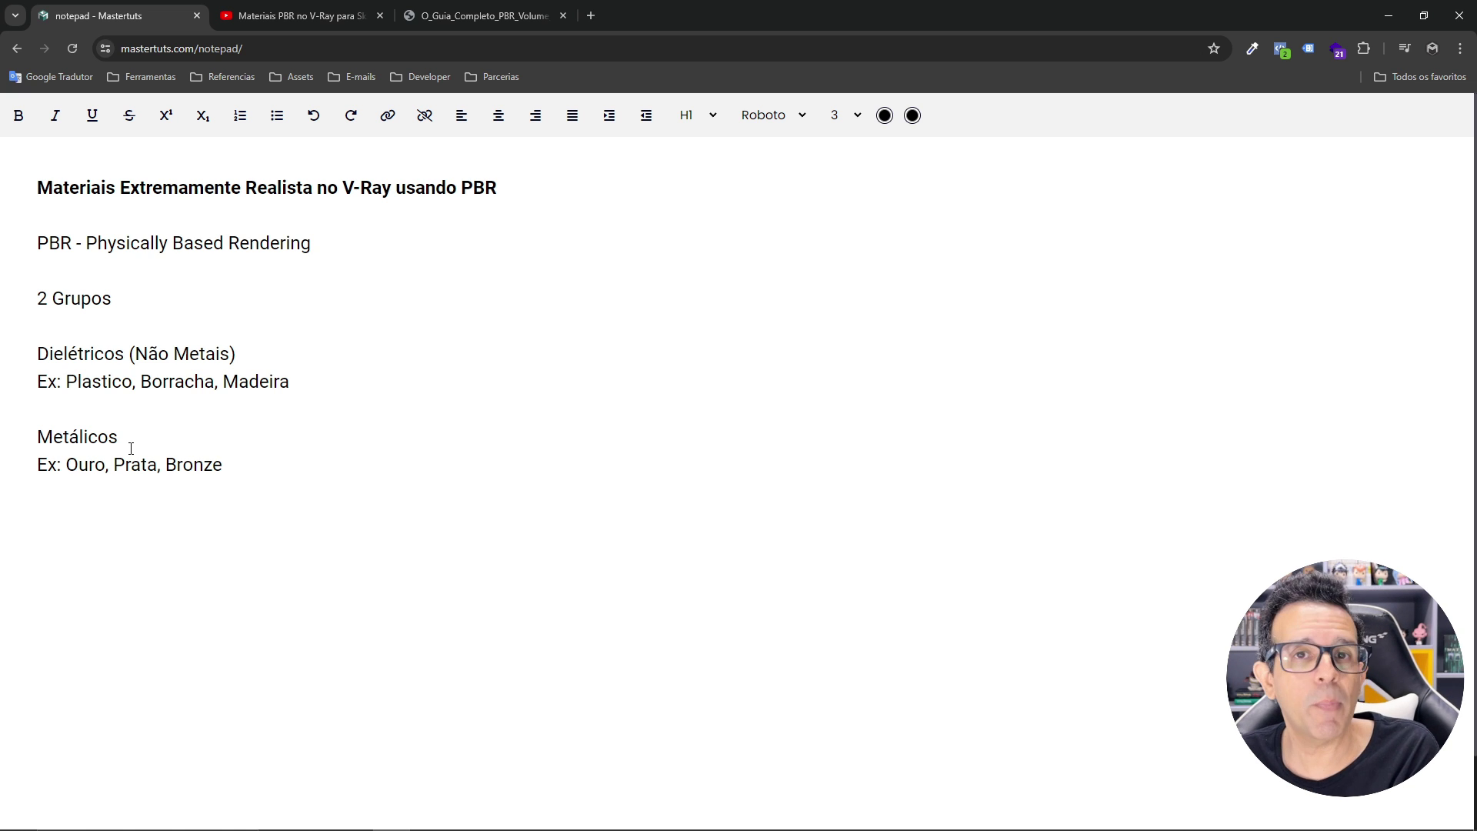
Prefix the Dielétricos and Metálicos lines with a dash.
left_click(37, 355)
type("-")
left_click(37, 436)
type("-")
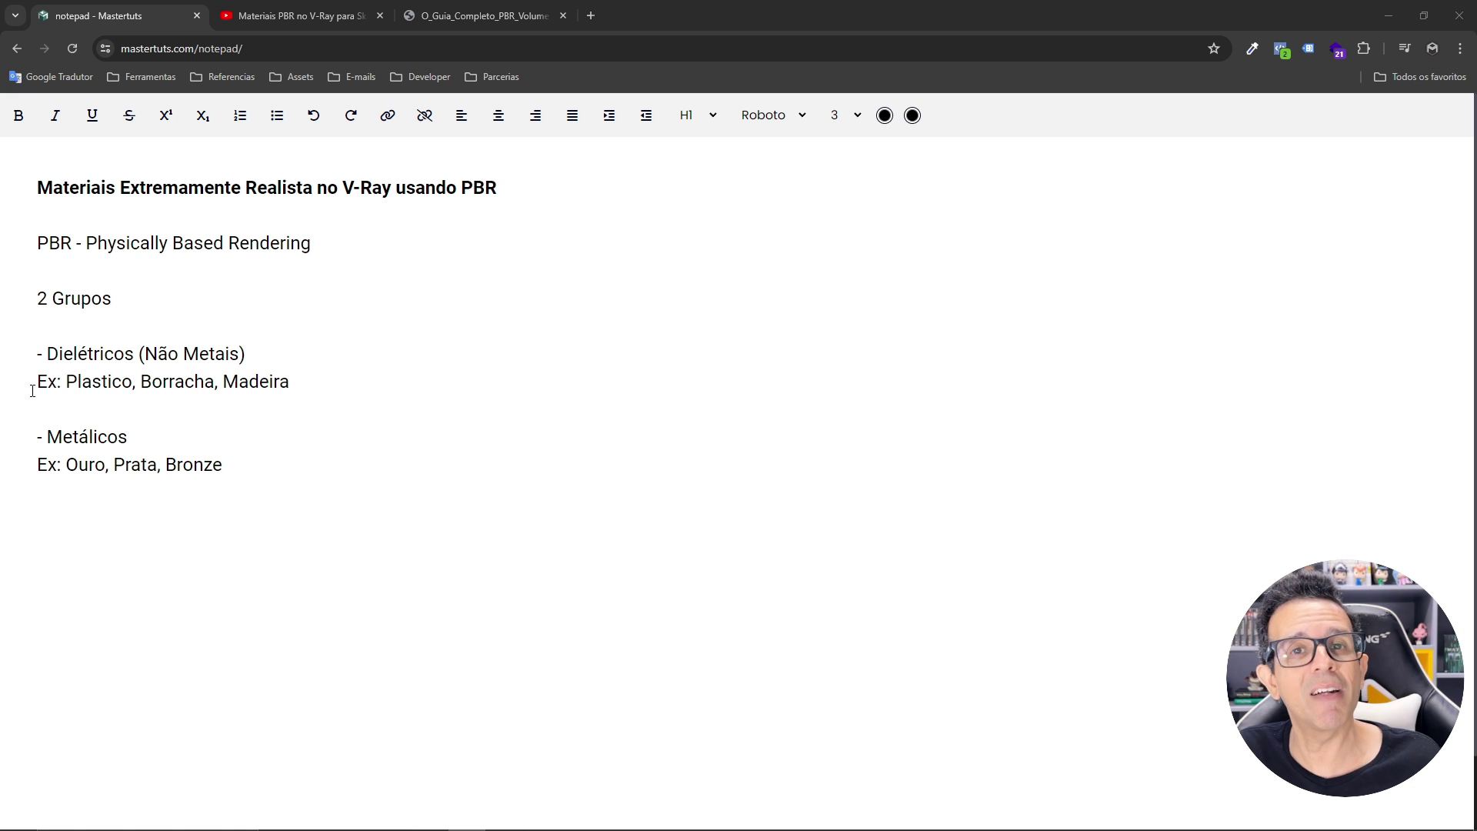
left_click(347, 477)
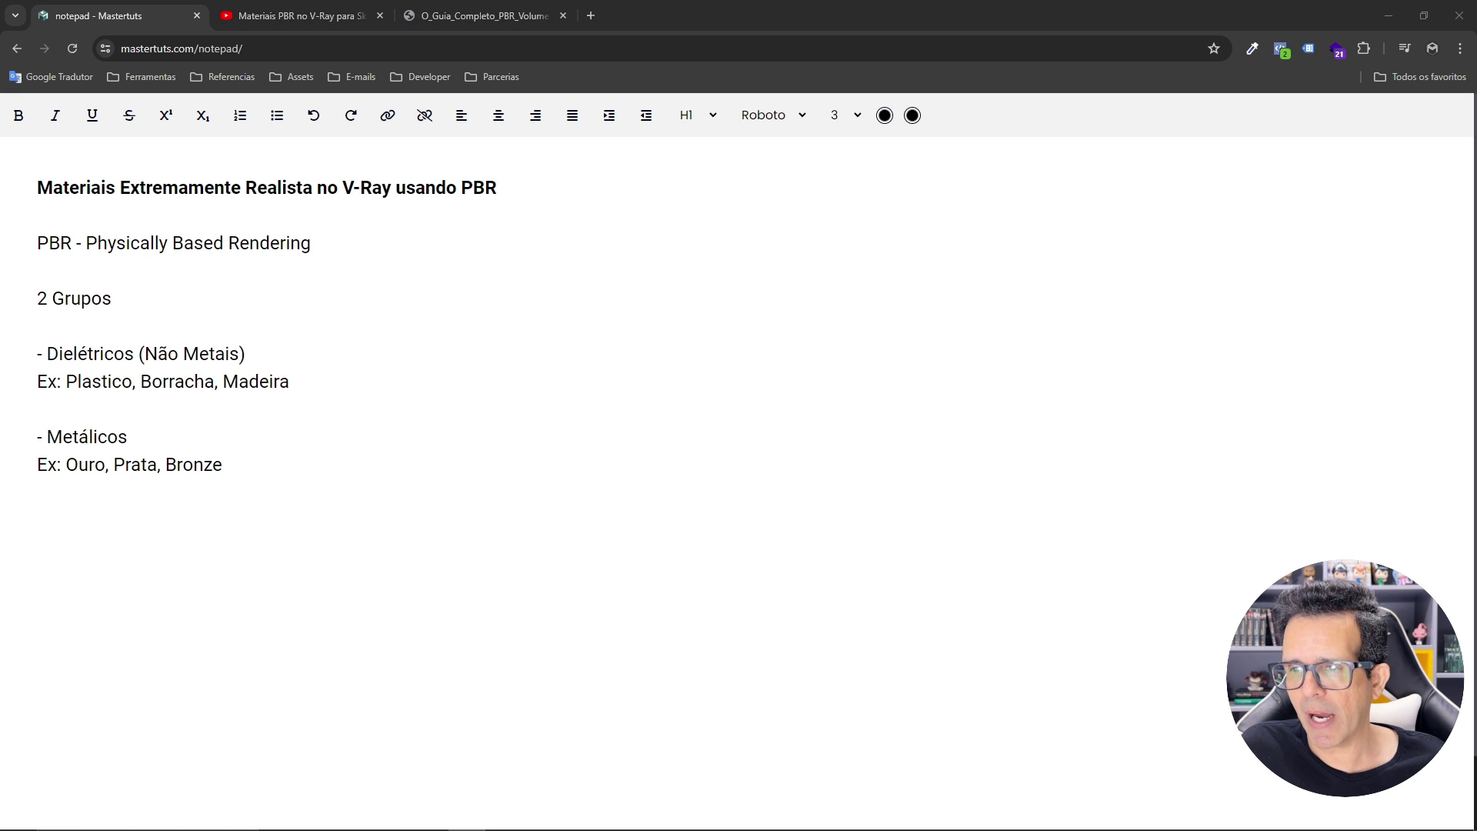
left_click(68, 523)
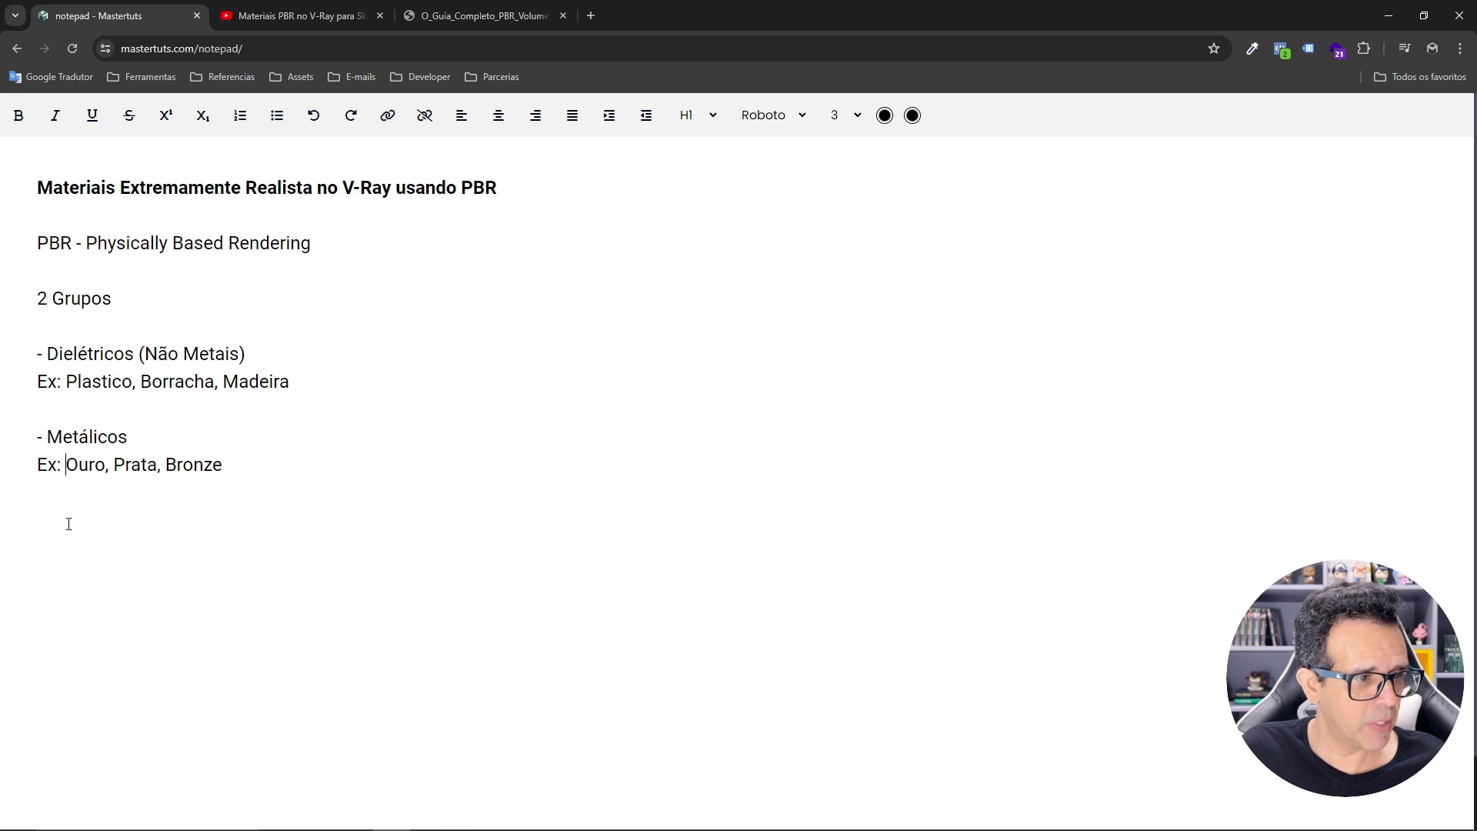
Add a 'Workflows' line followed by a bold 'Specular/Glossiness' heading.
key("Return")
type("Workflows")
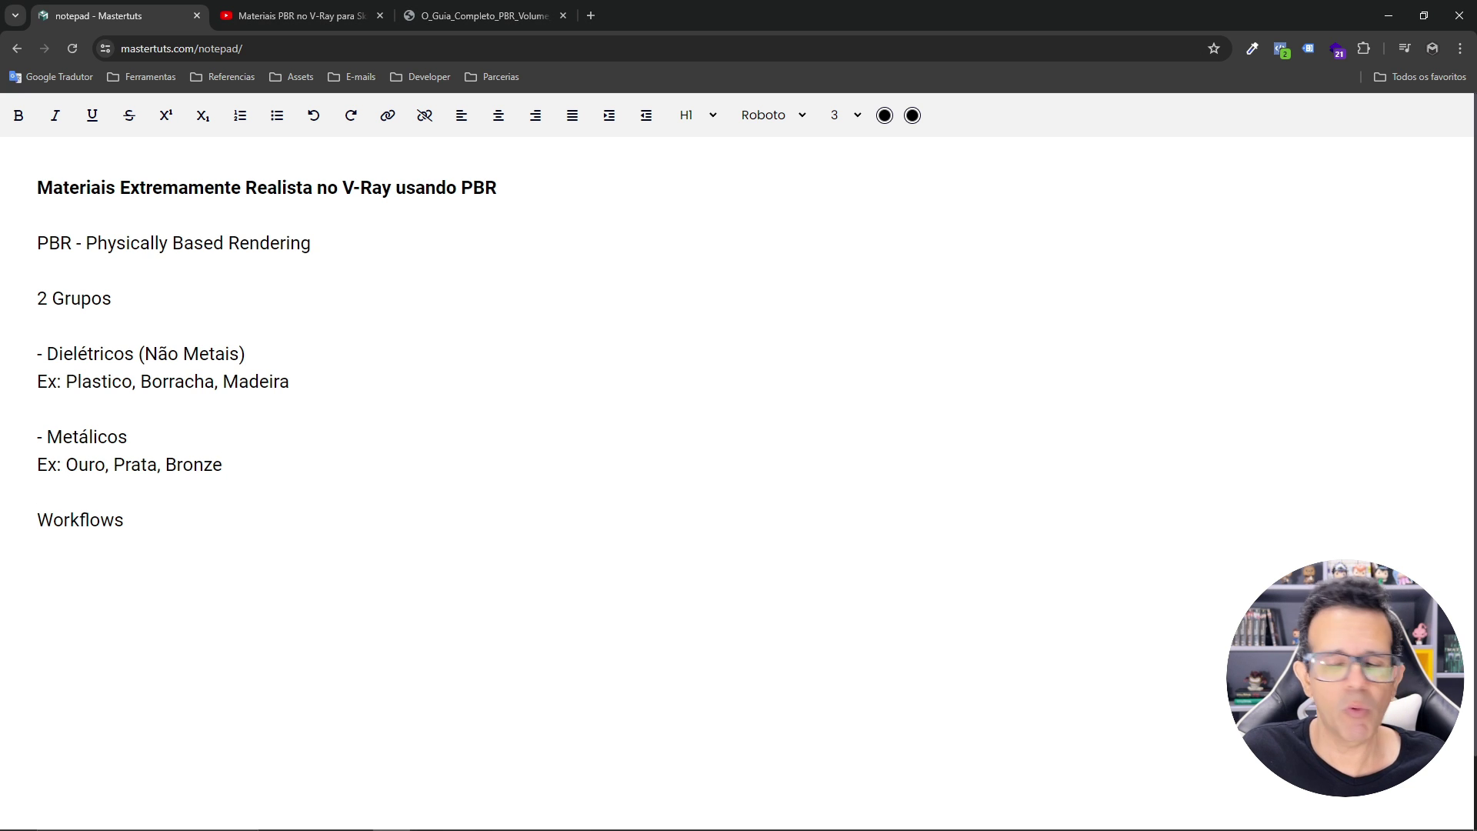
scroll(174, 502, "down", 1)
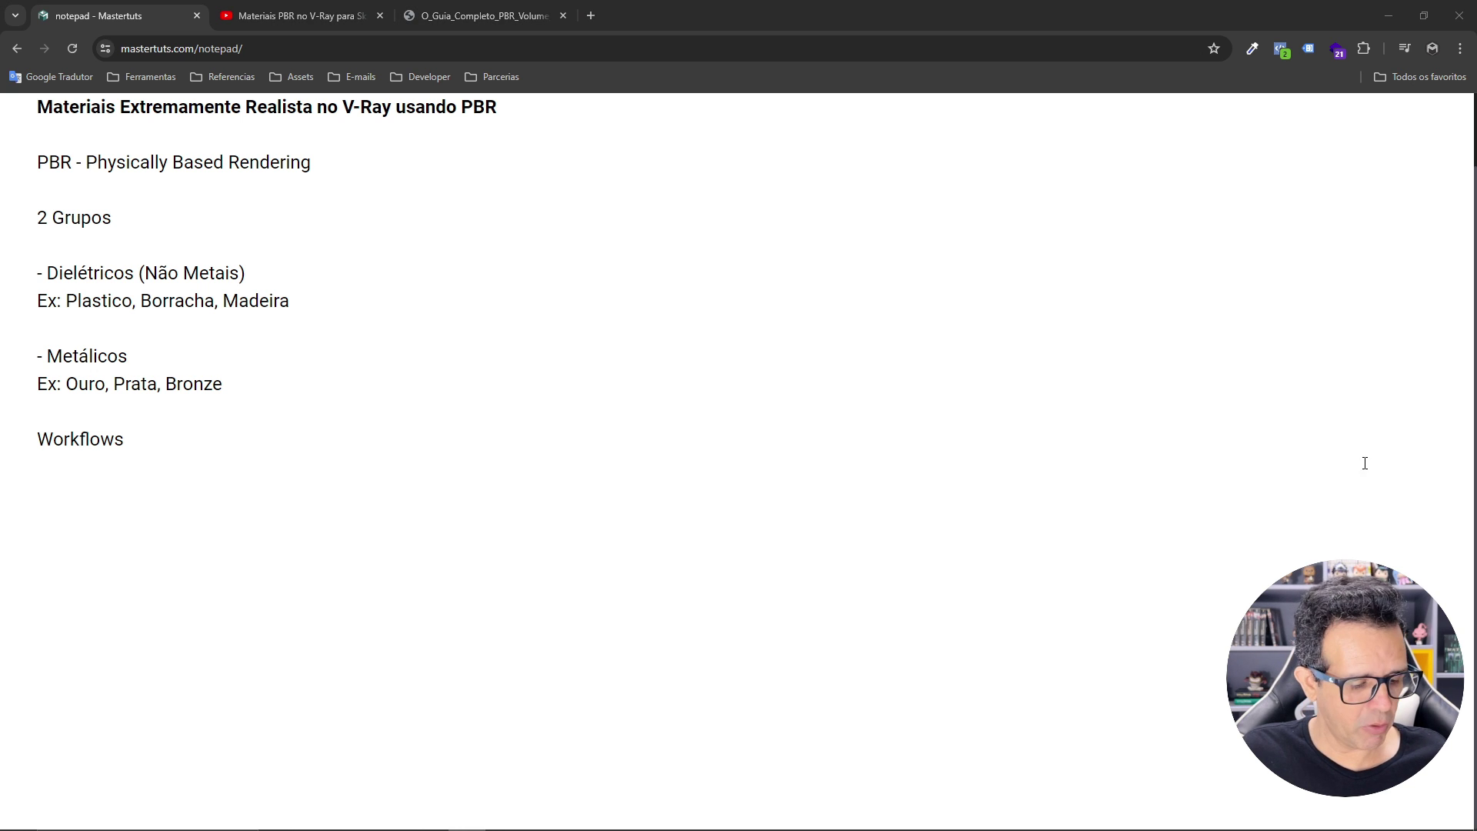
left_click(60, 485)
type("Specular/Glossiness")
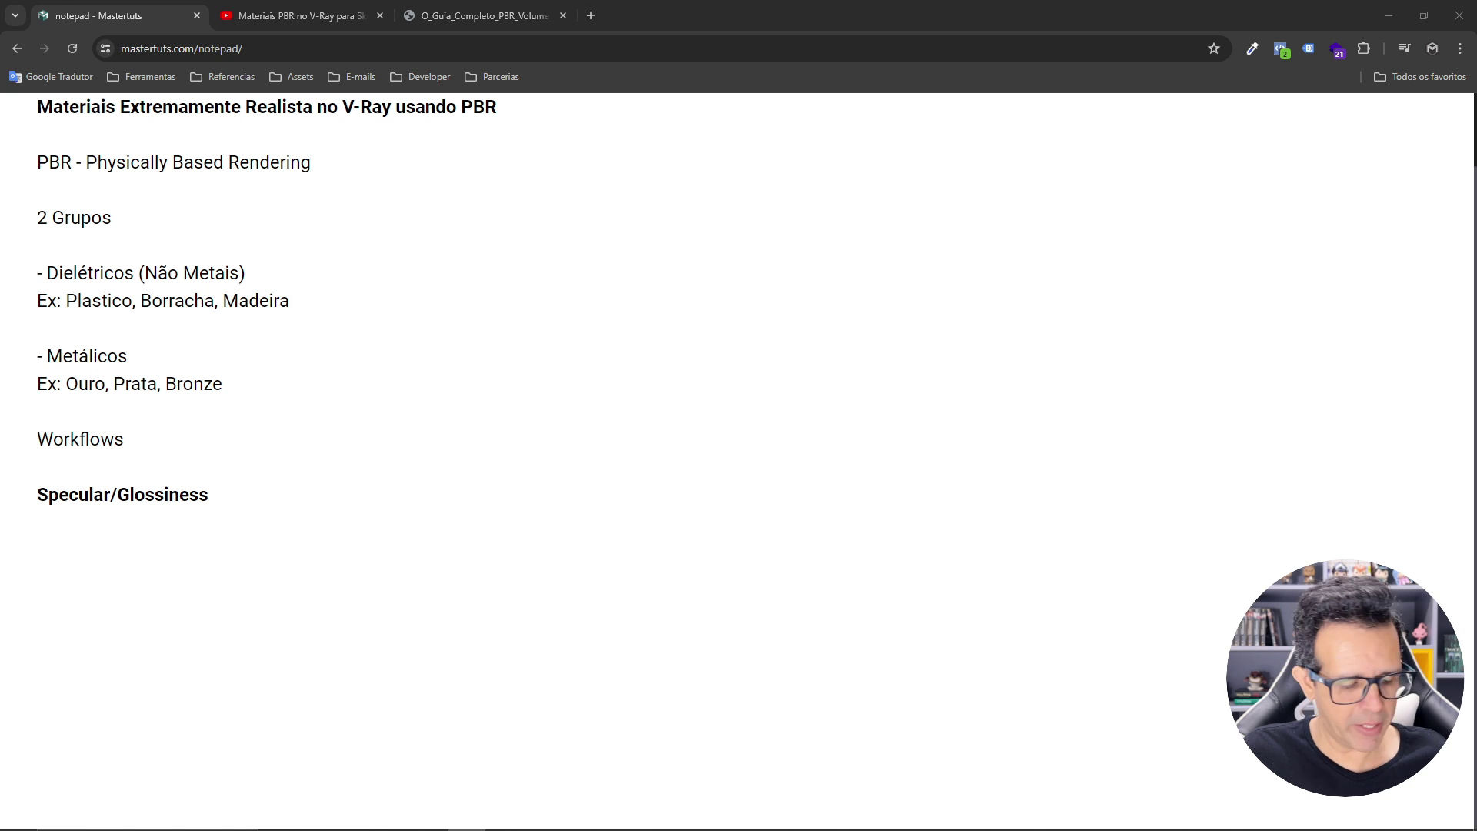
Add a bold 'Metallic/Roughness' heading below Specular/Glossiness.
left_click(81, 541)
type("Metallic/Roughness")
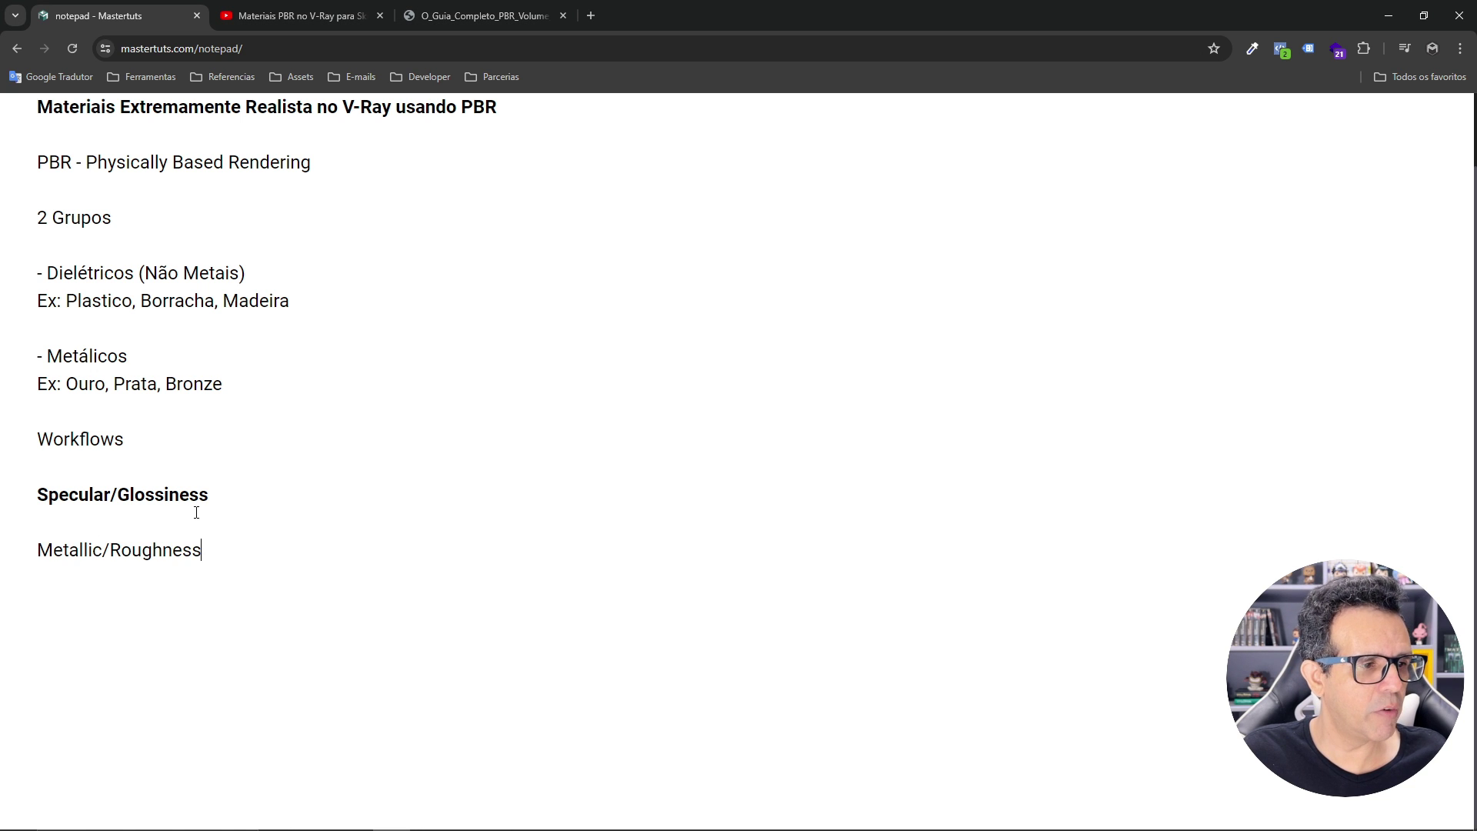
key("shift+Left")
key("shift+Left")
key("shift+Home")
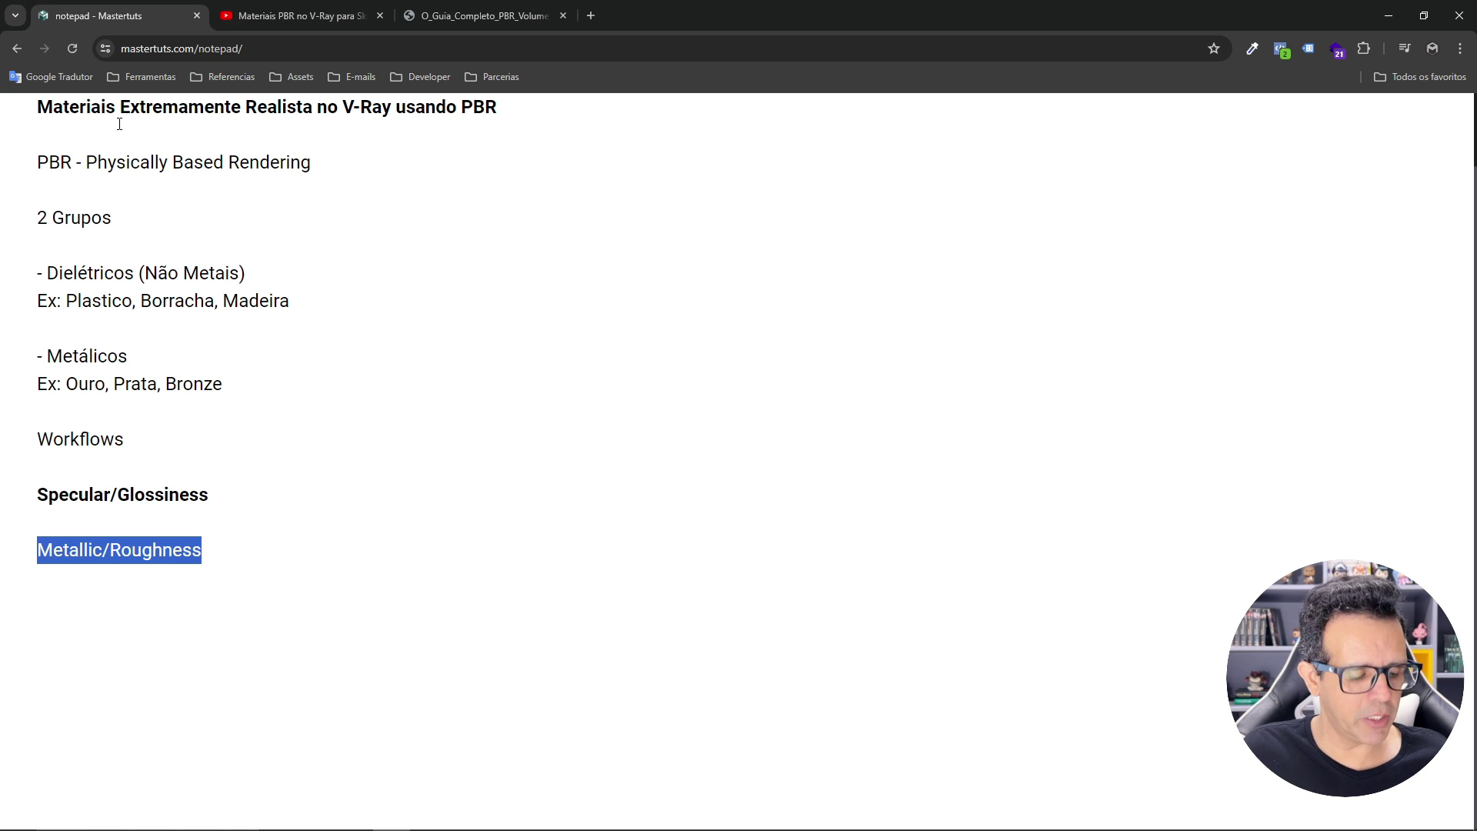
key("ctrl+b")
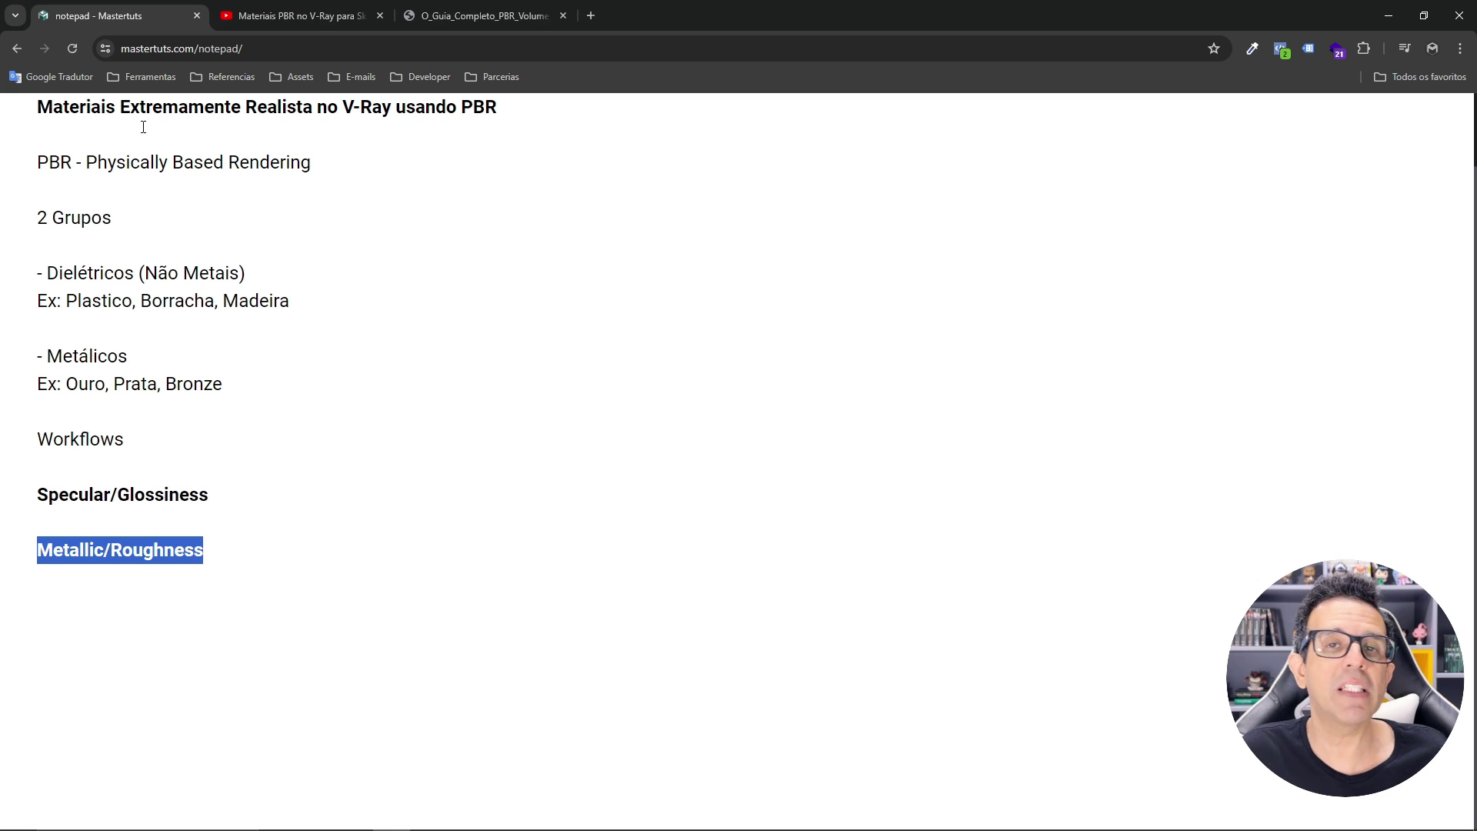
left_click(500, 284)
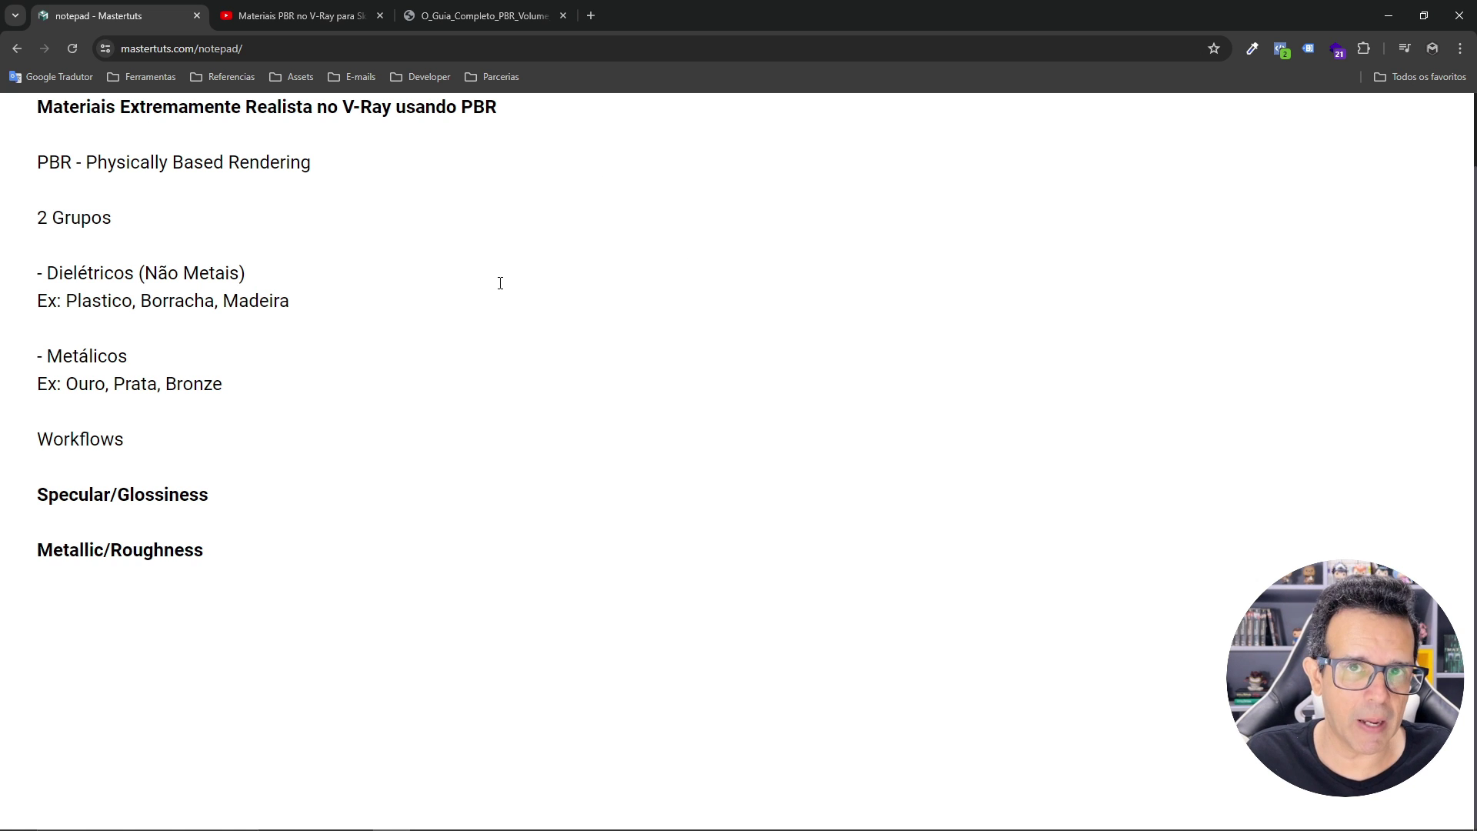
List Diffuse, Specular, Glossiness and Albedo/Color/Base Color, Roughness, Metalness under each workflow.
left_click(209, 494)
key("Return")
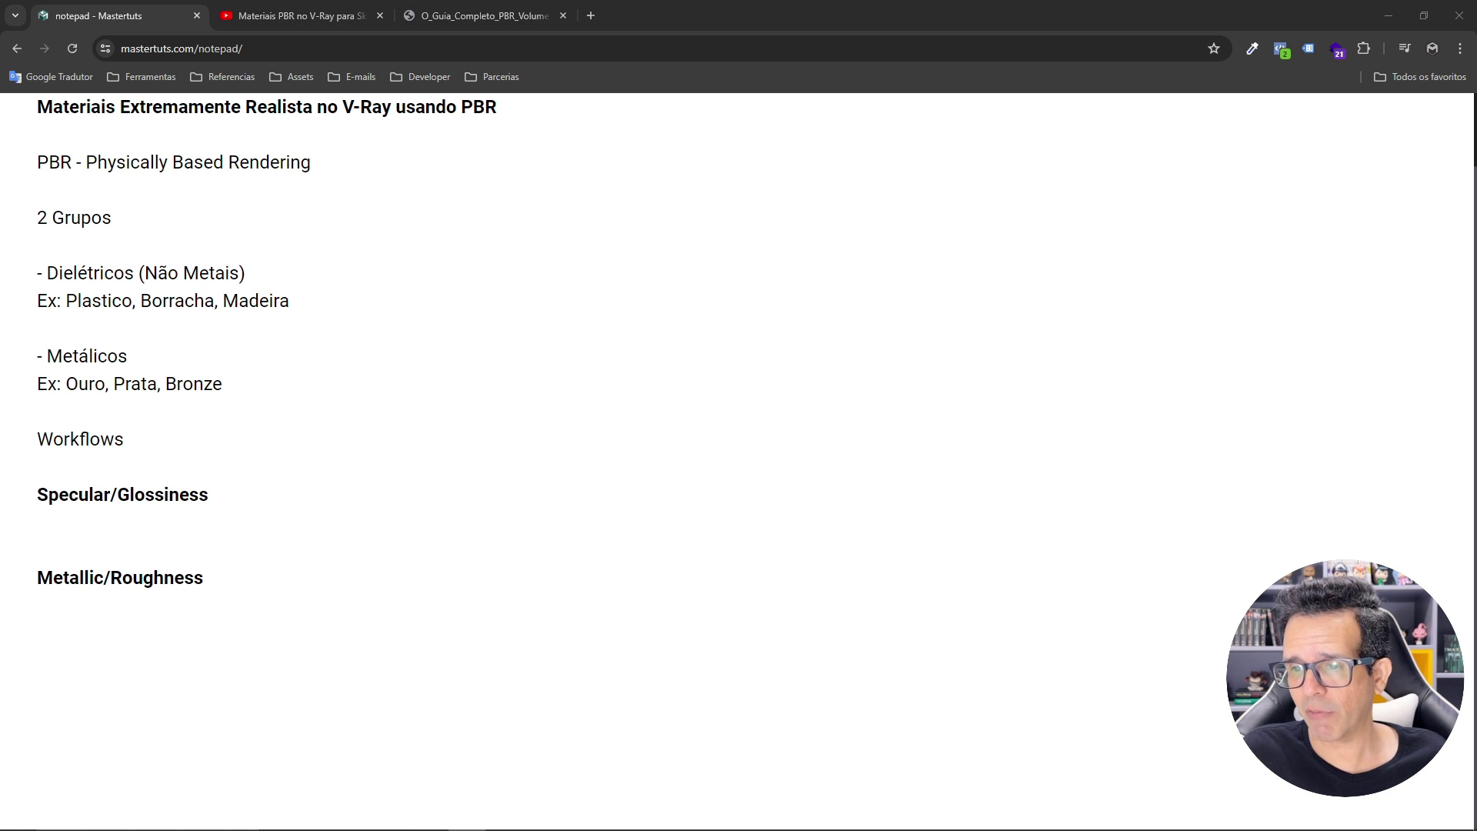
left_click(58, 540)
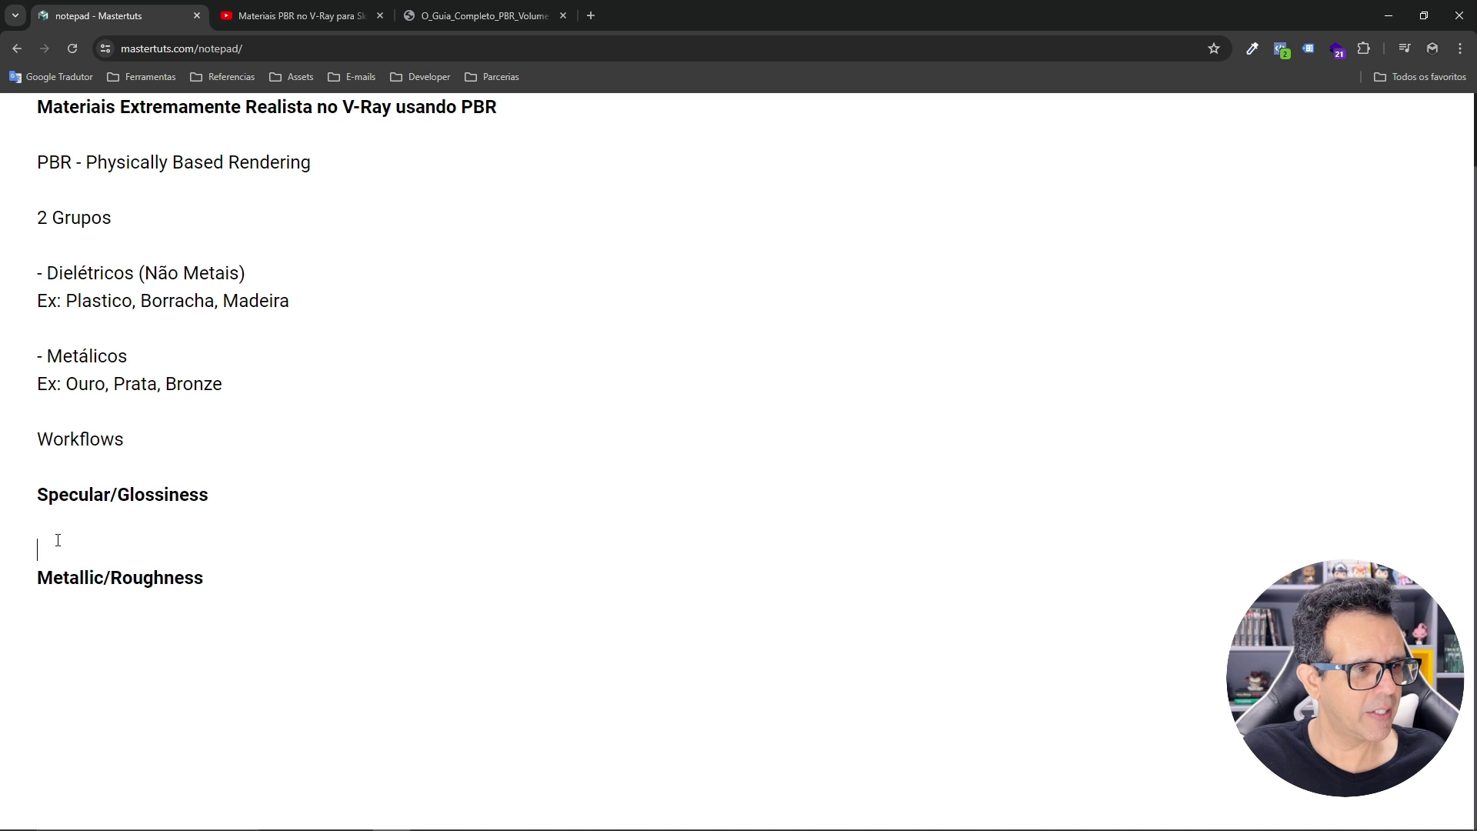
type("- Diffuse - Specular (usando apenas para metais) - Glossiness")
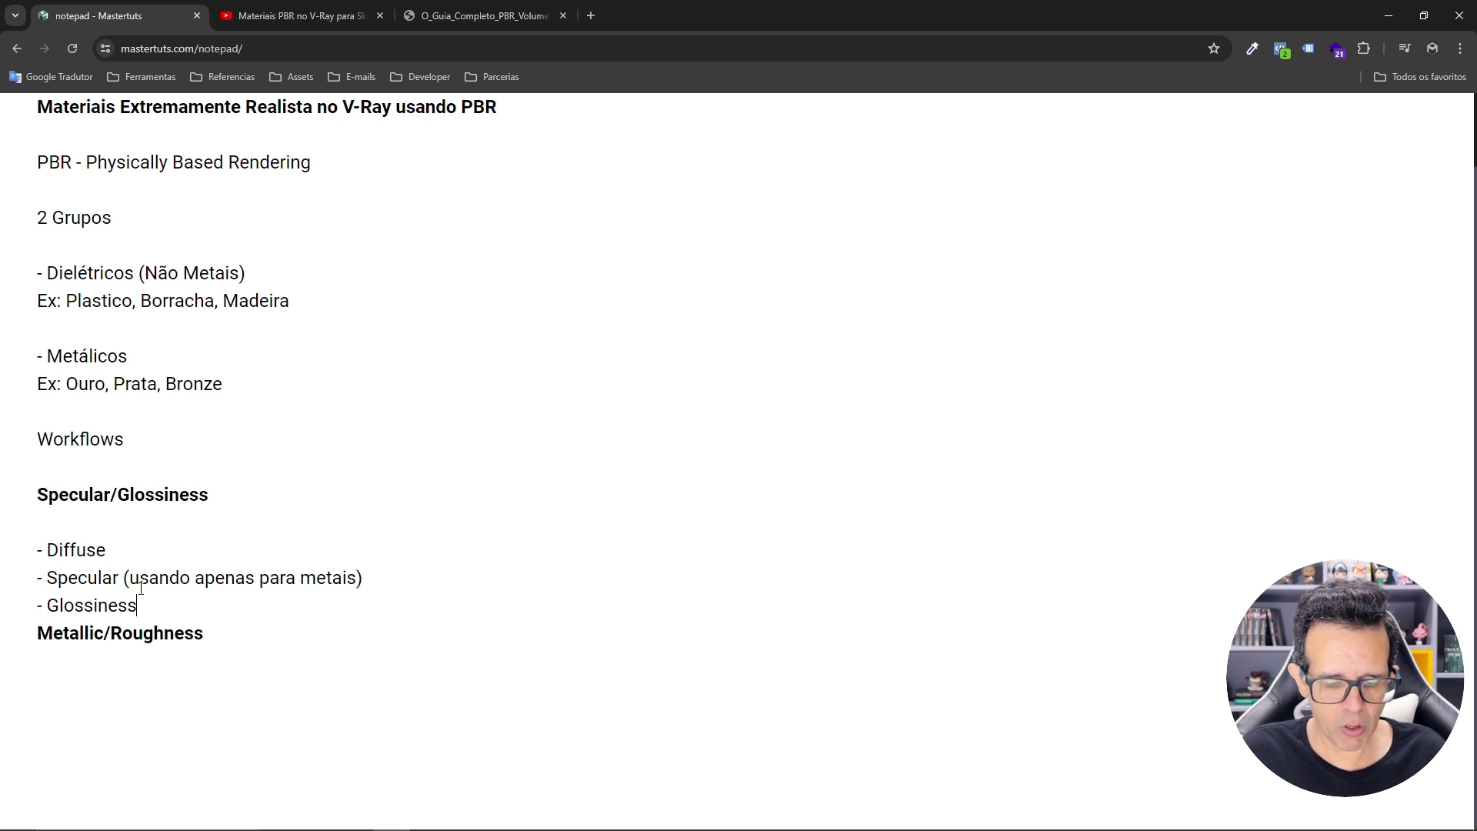
key("Return")
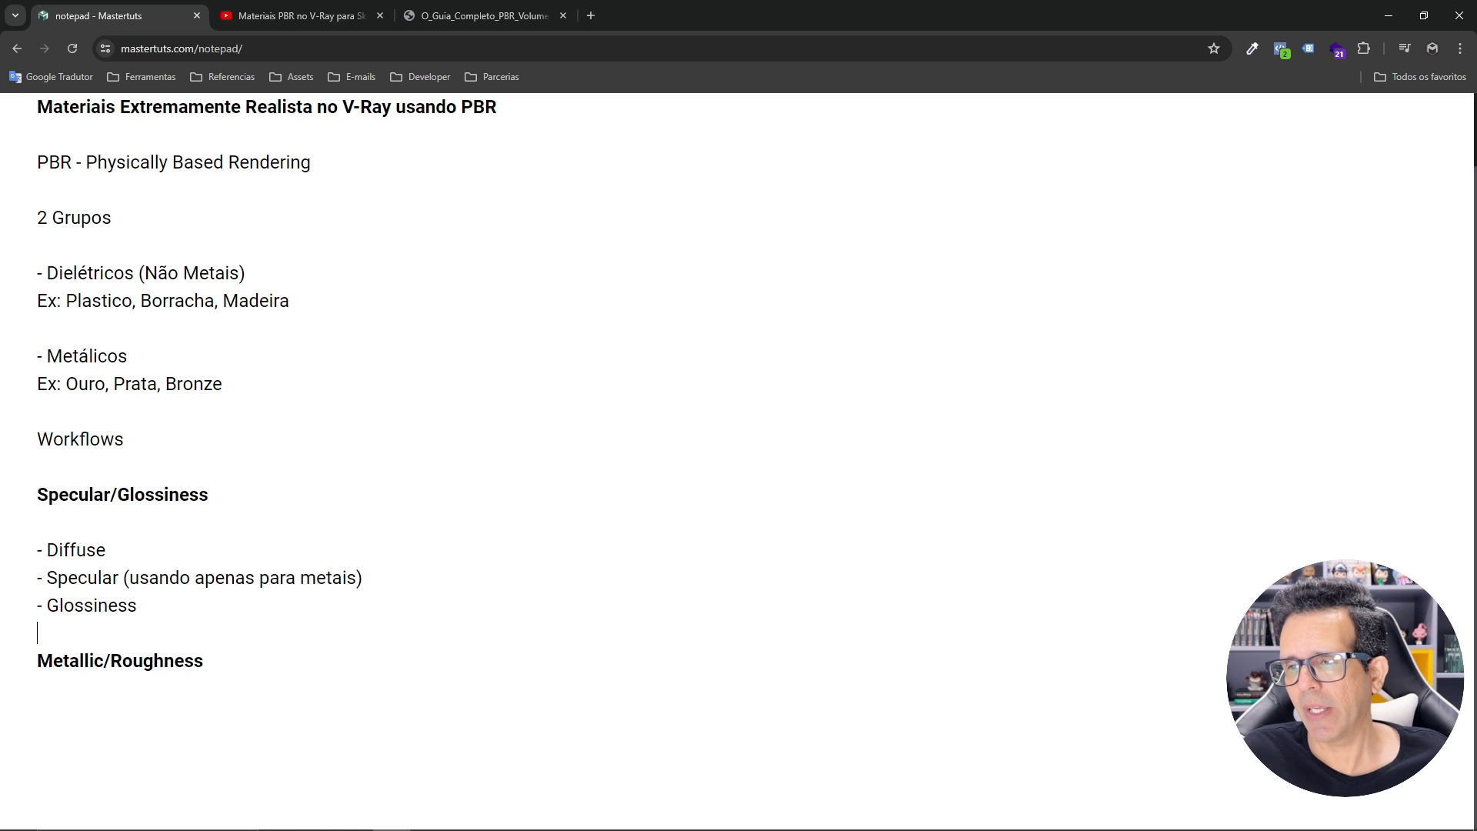
key("alt+Tab")
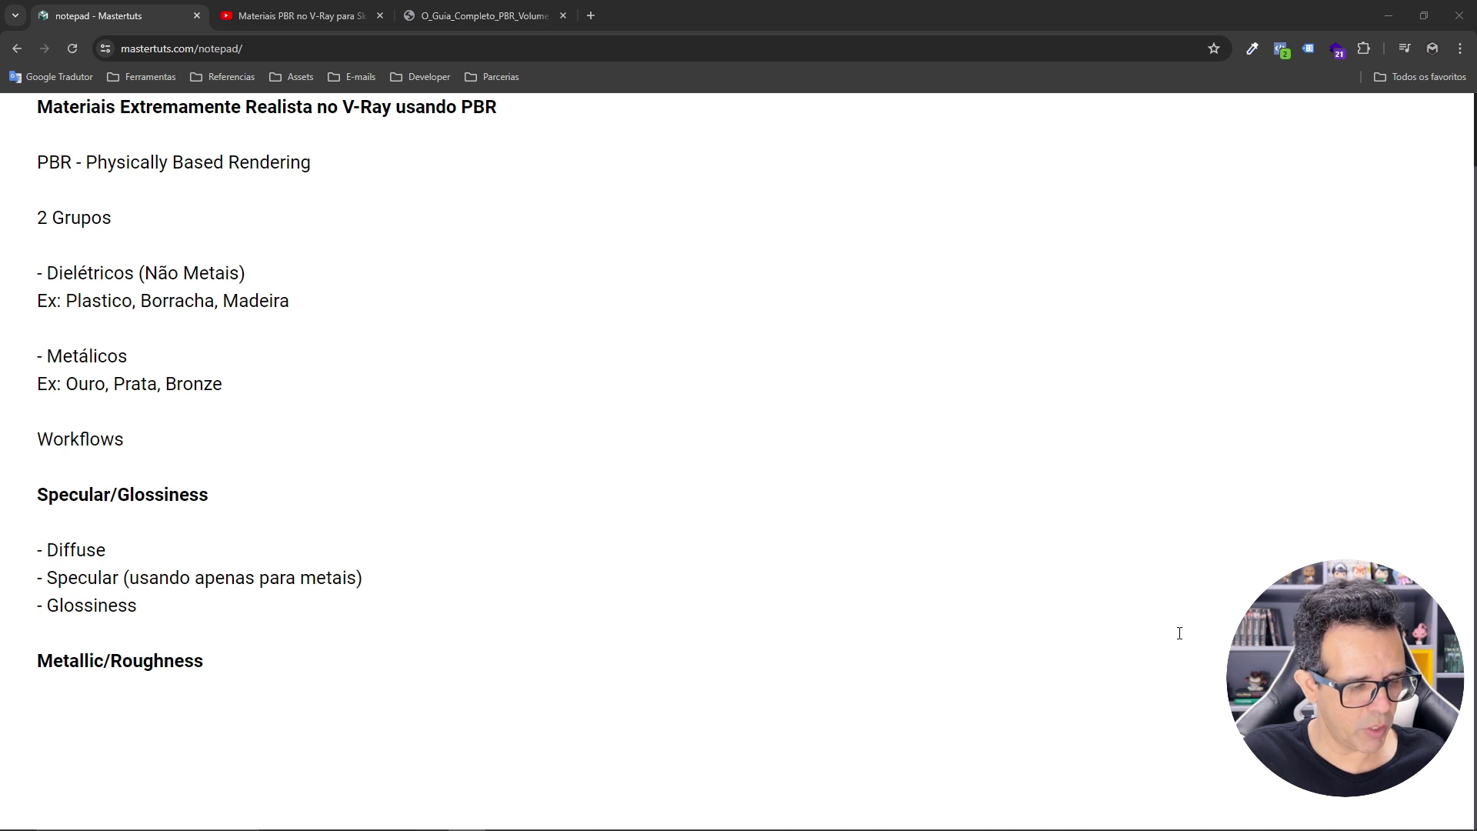
left_click(35, 715)
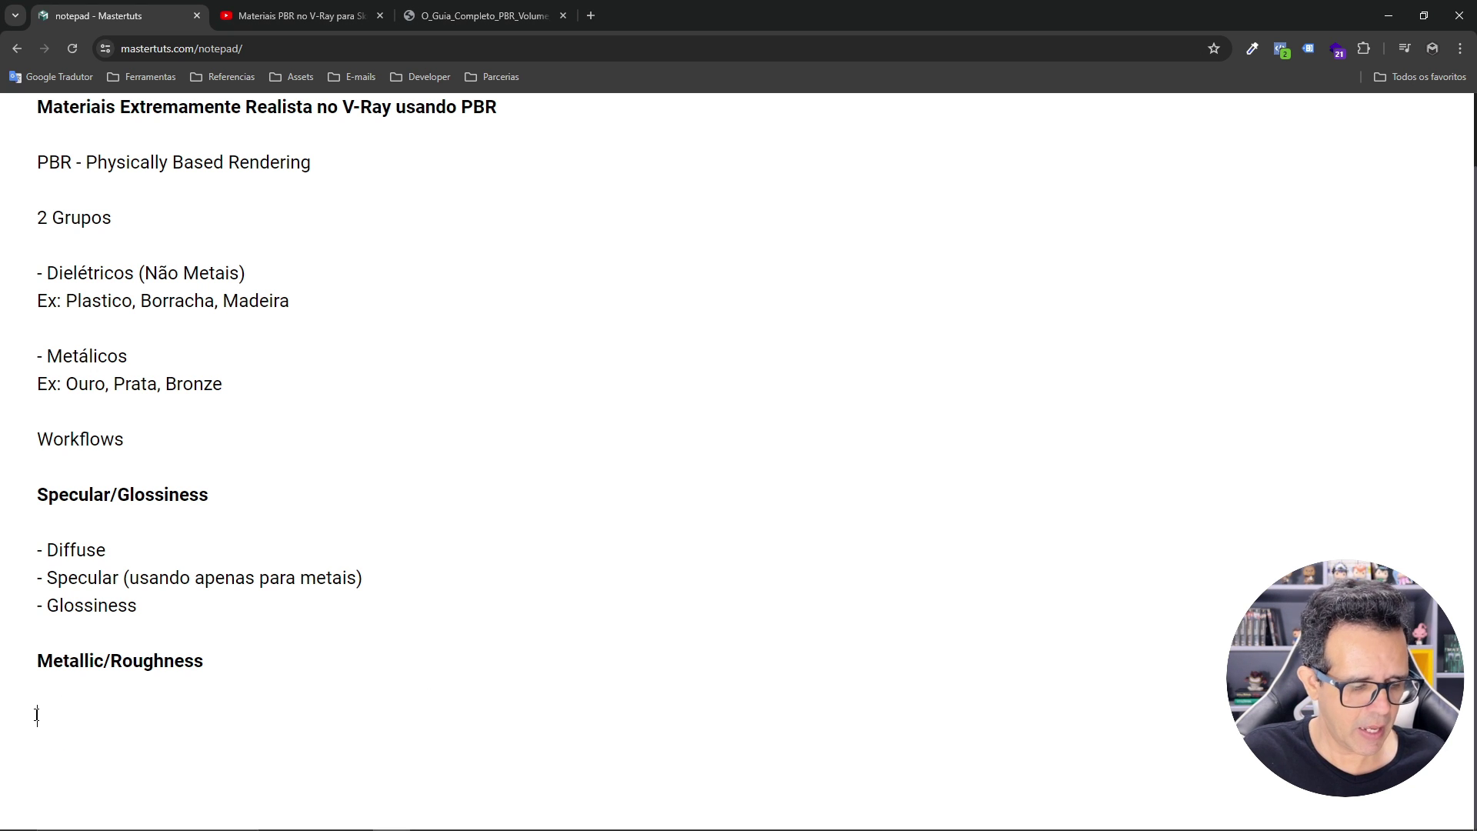
type("- Albedo/Color/Base Color - Roughness - Metalness")
Remove bold from the three Metallic/Roughness items.
key("shift+Up")
key("shift+Up")
key("shift+Home")
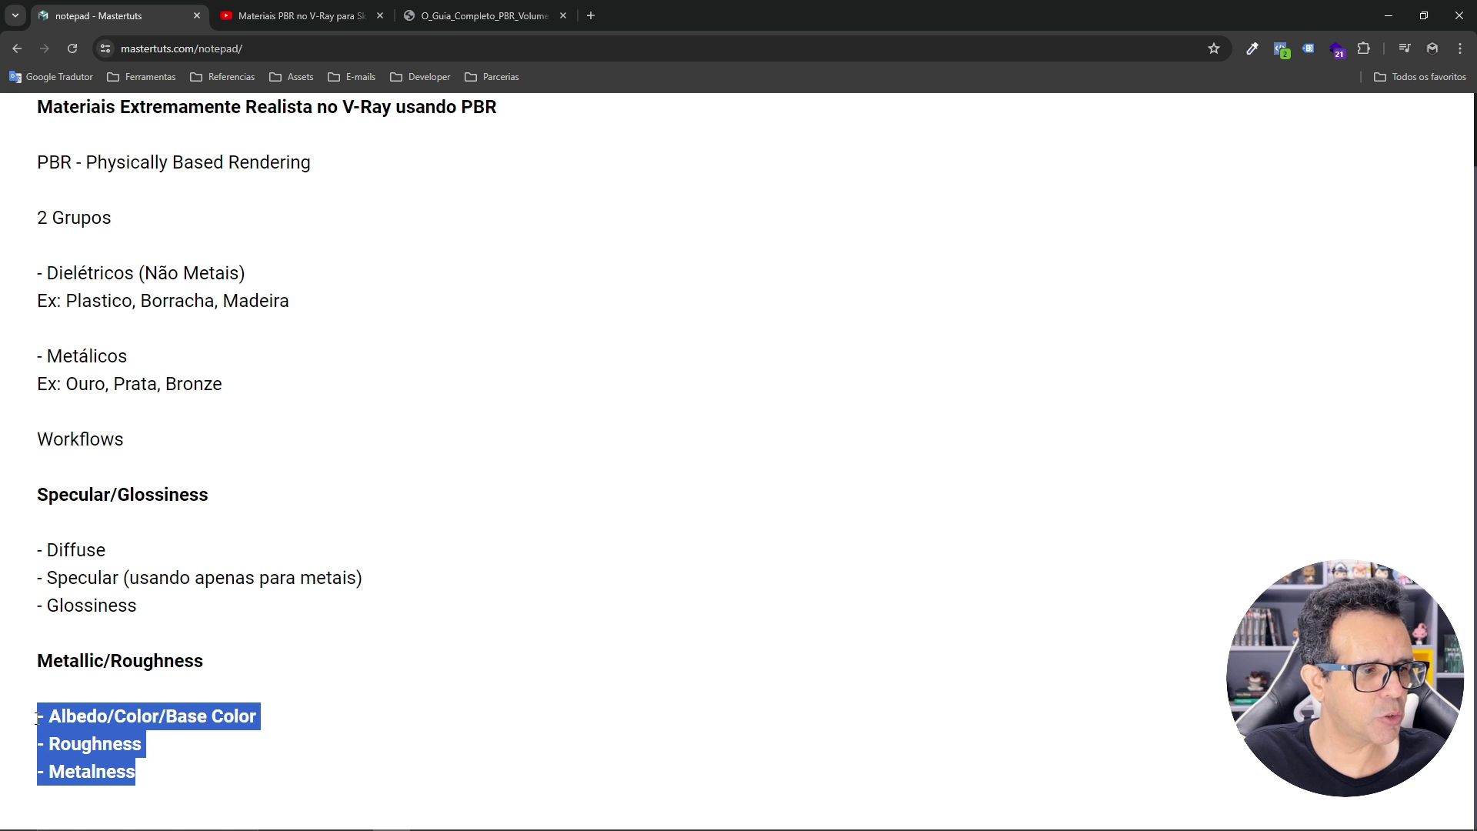
key("ctrl+b")
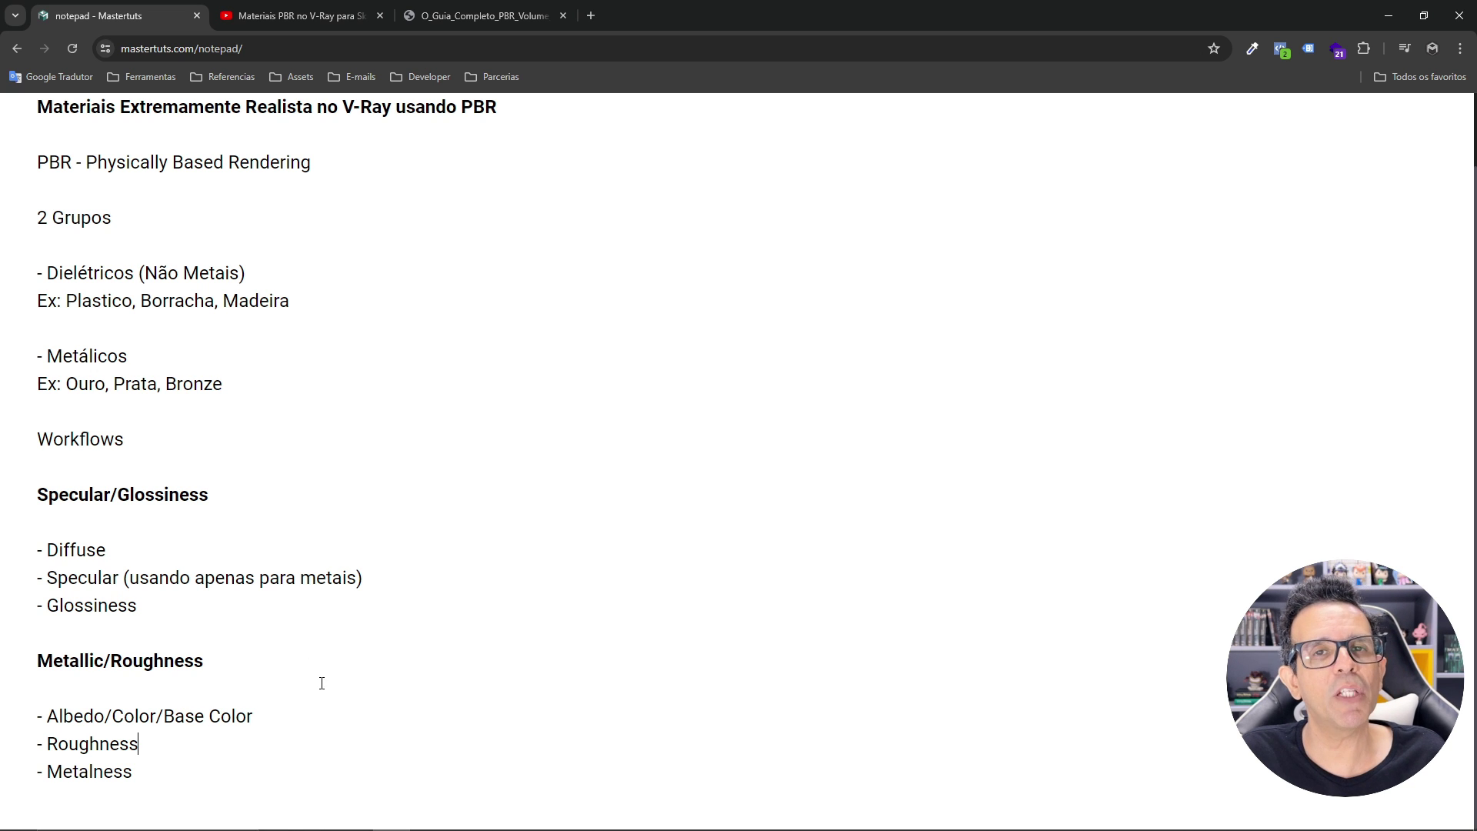
Add a 'Texturas comuns' list of common map types below Metalness.
left_click(141, 764)
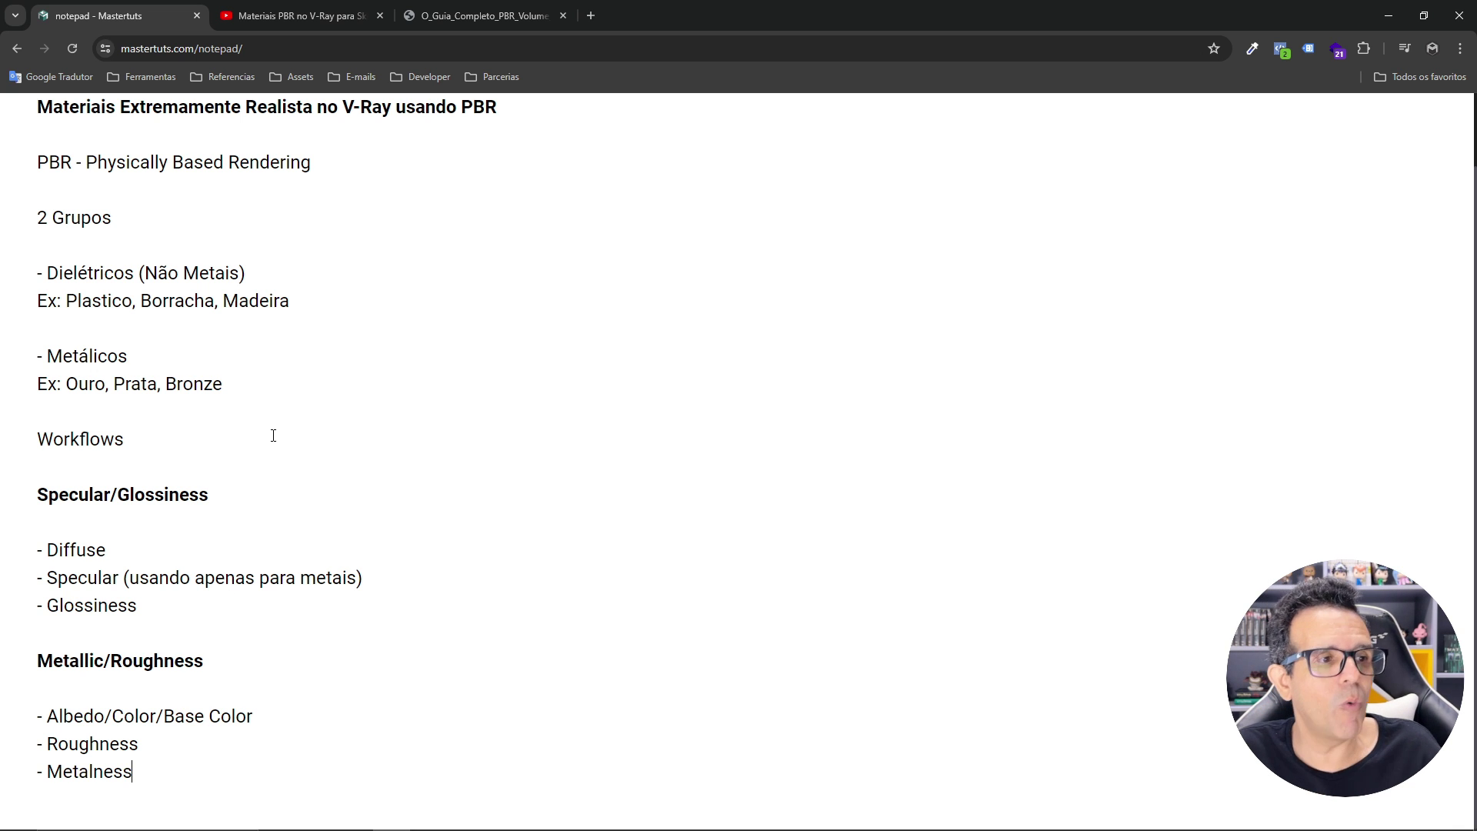
key("Return")
key("Return")
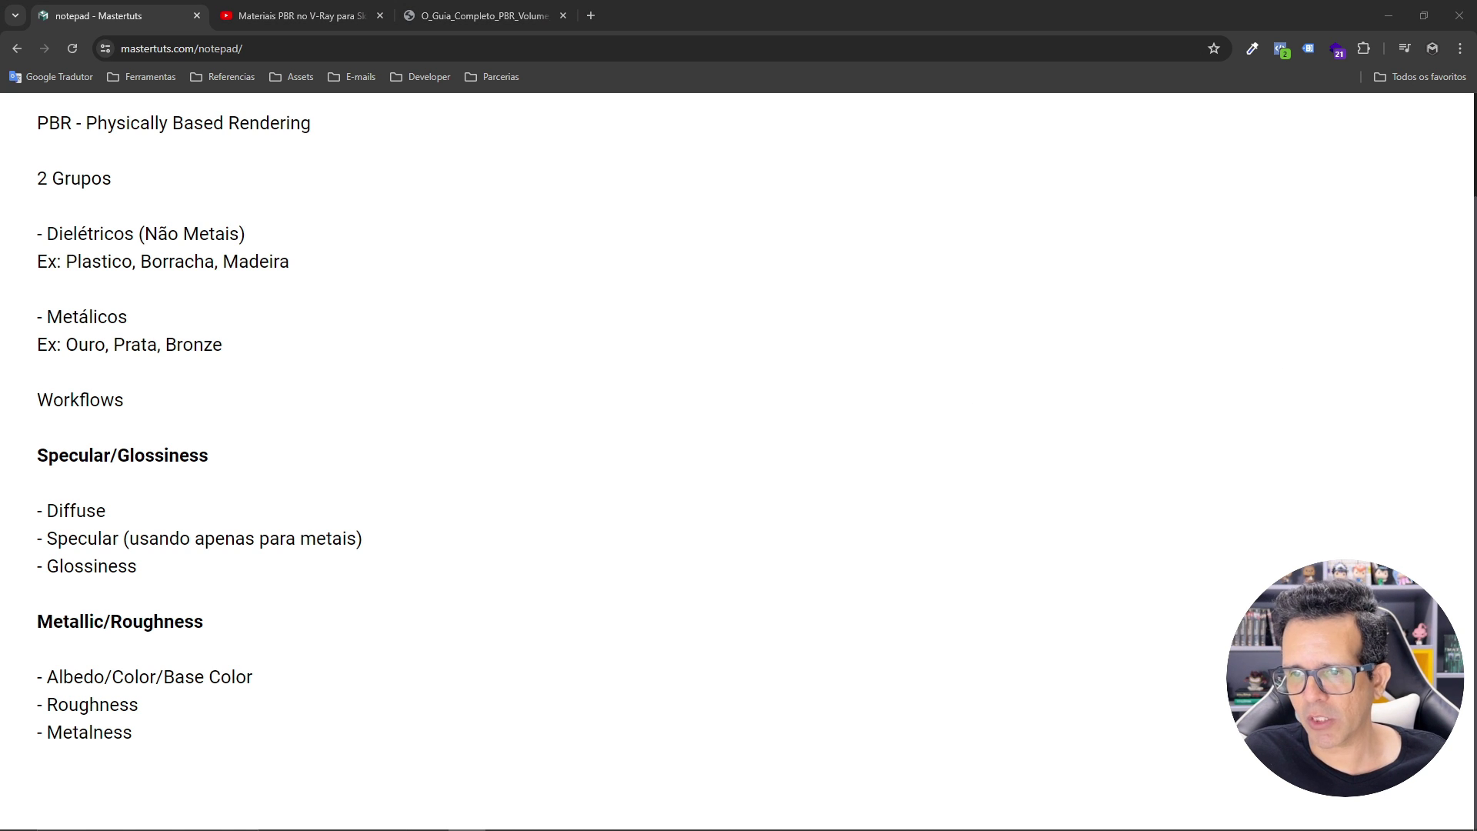
left_click(39, 782)
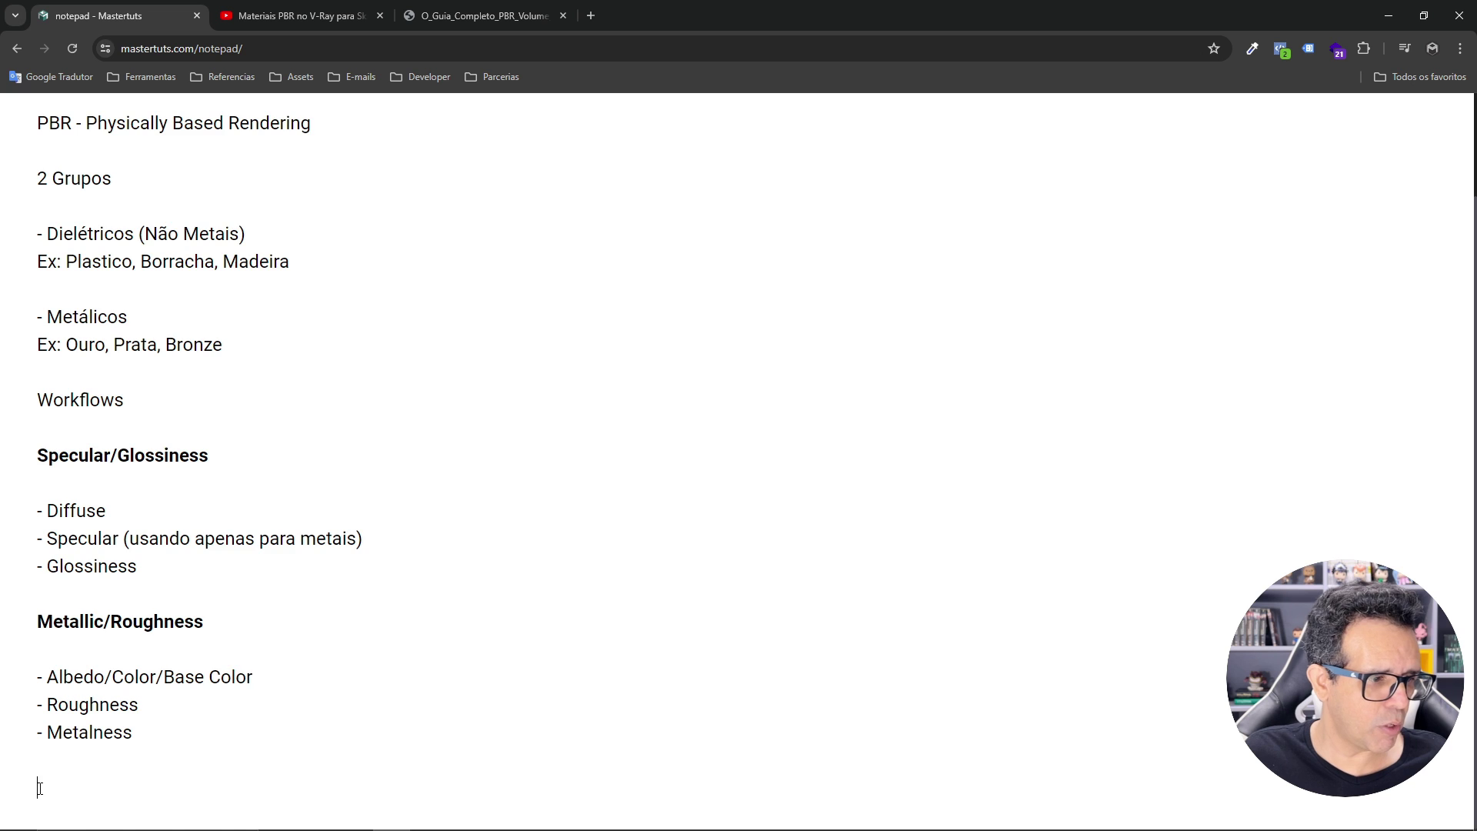
type("Texturas comuns - Normal map - Bump - Height Map - Displacement - AO - Opacity - Translucency")
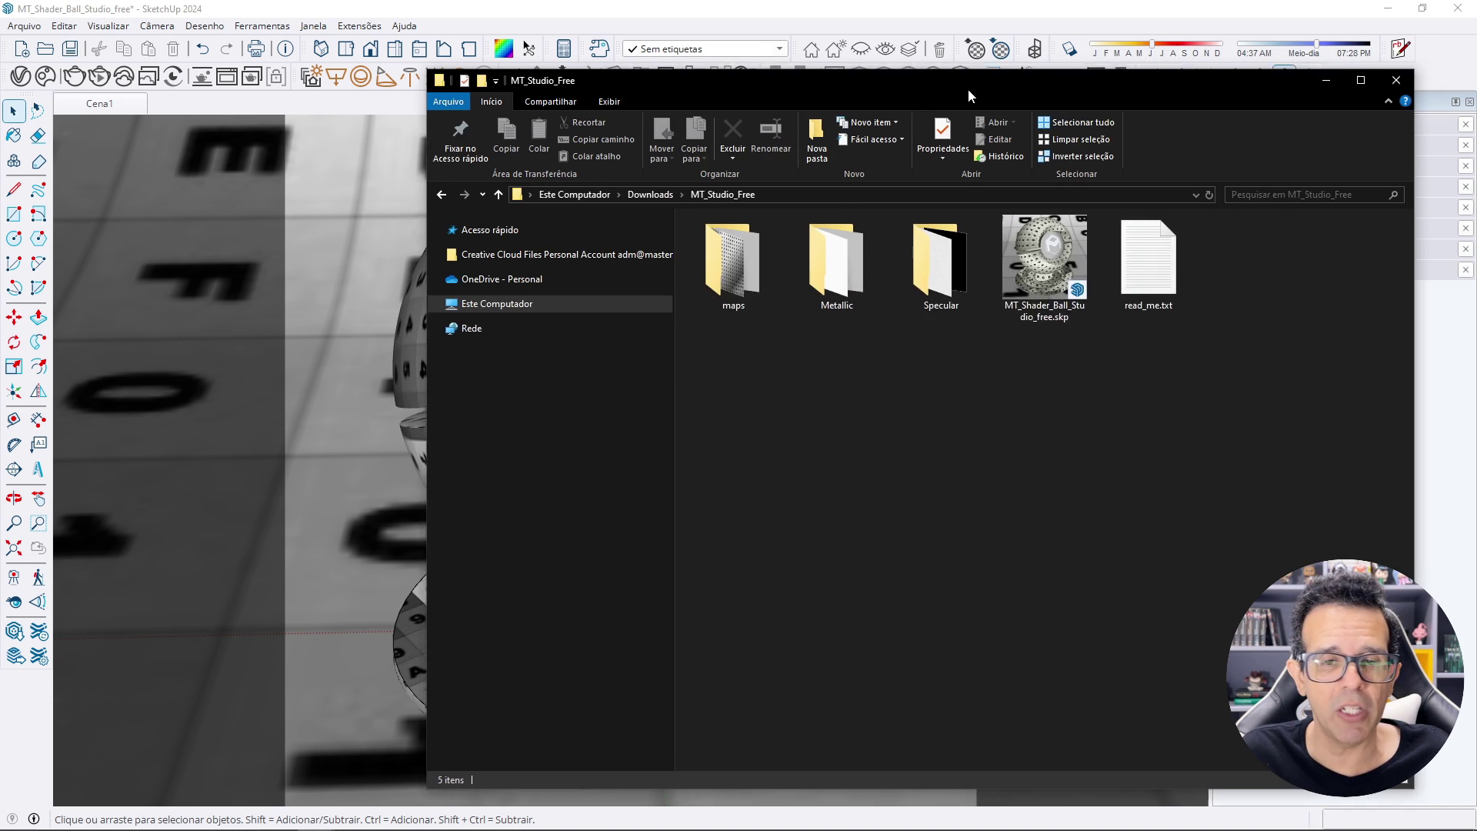
Centre the File Explorer window showing MT_Studio_Free over SketchUp.
left_click_drag(968, 90, 759, 198)
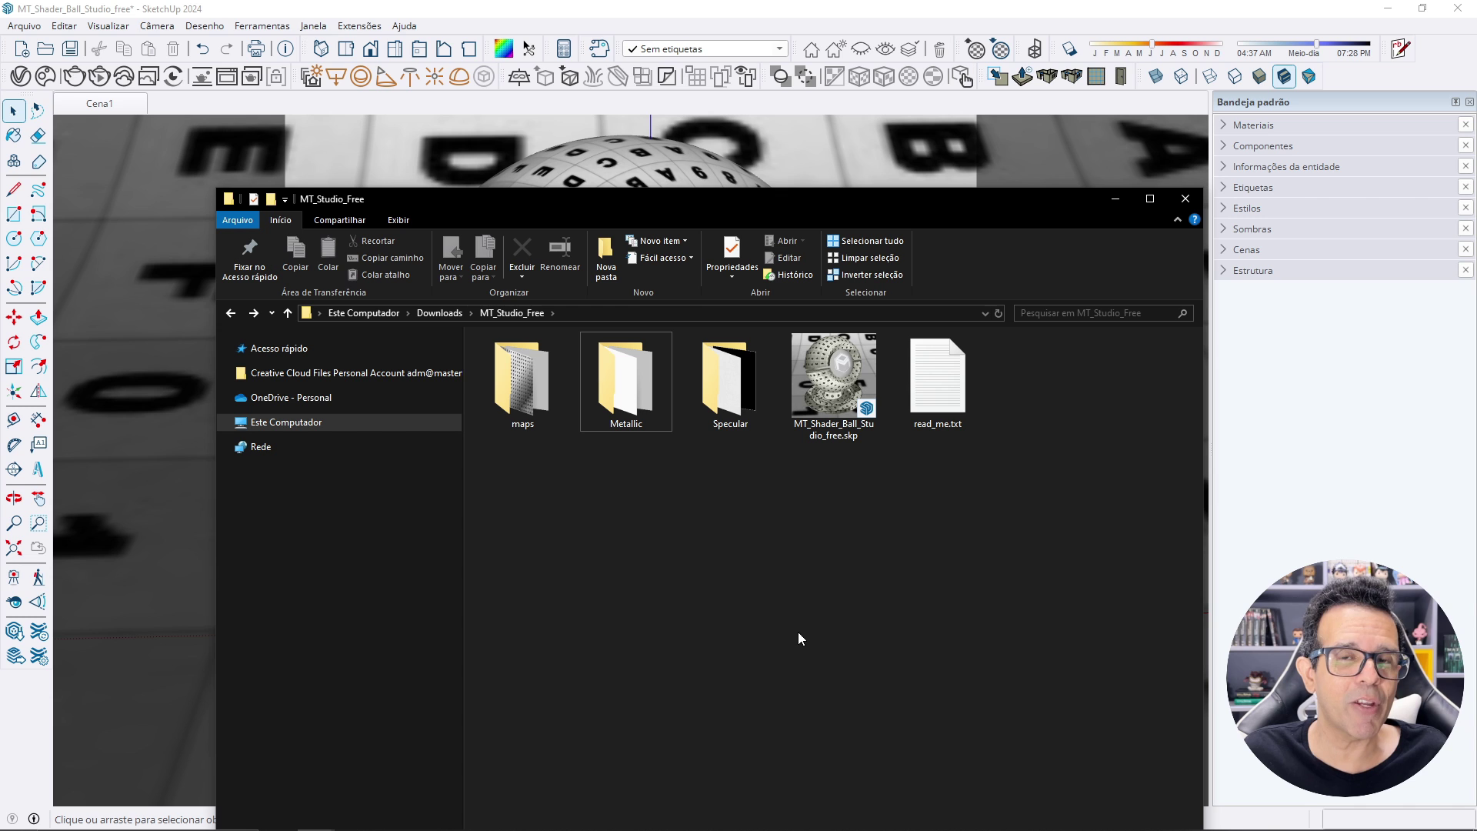
Point out the Metallic and Specular folders, then move Explorer aside and return to SketchUp.
left_click(731, 408)
left_click(615, 413)
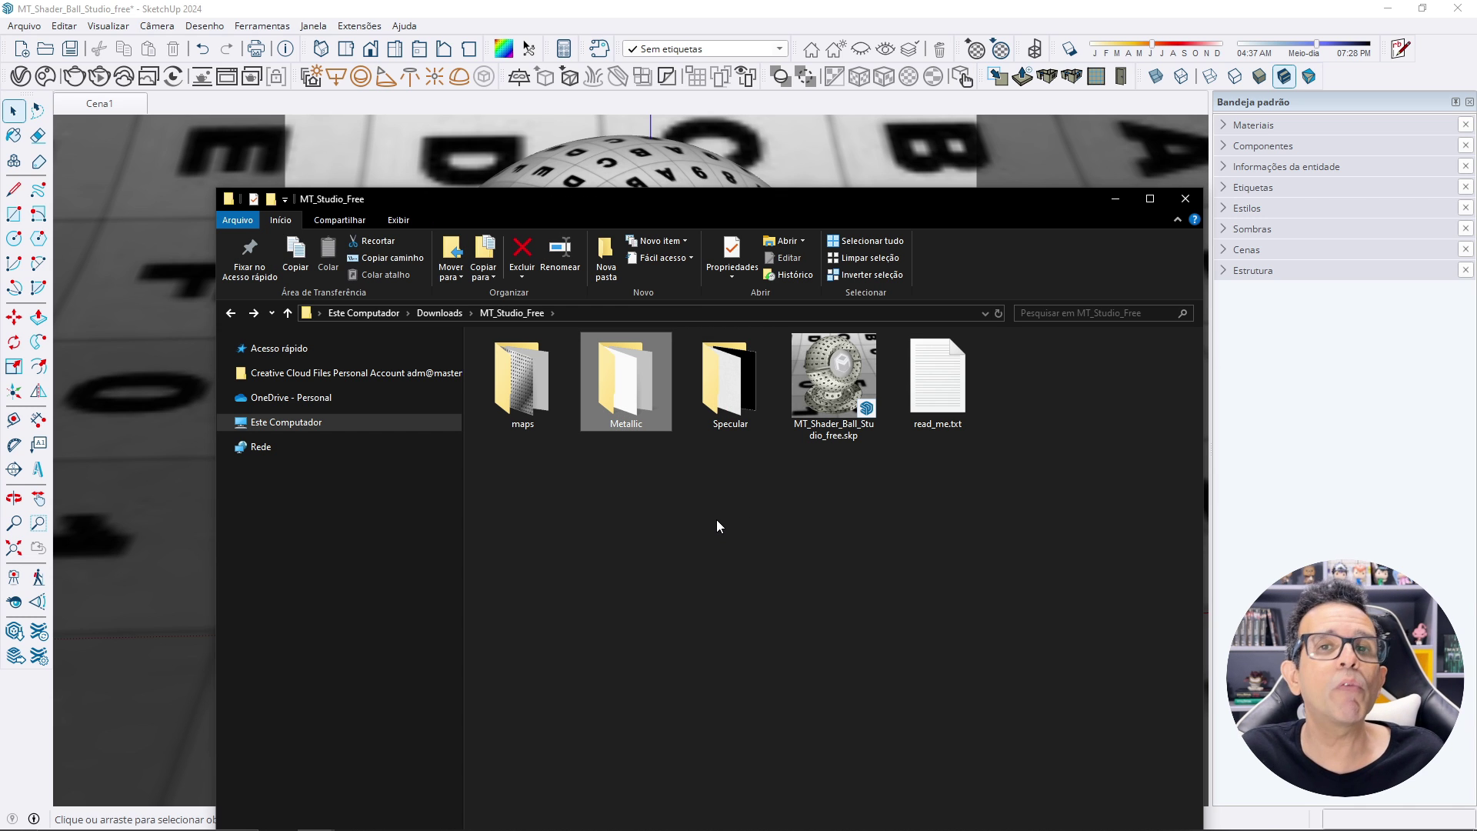
left_click(712, 404)
left_click(597, 395, "ctrl")
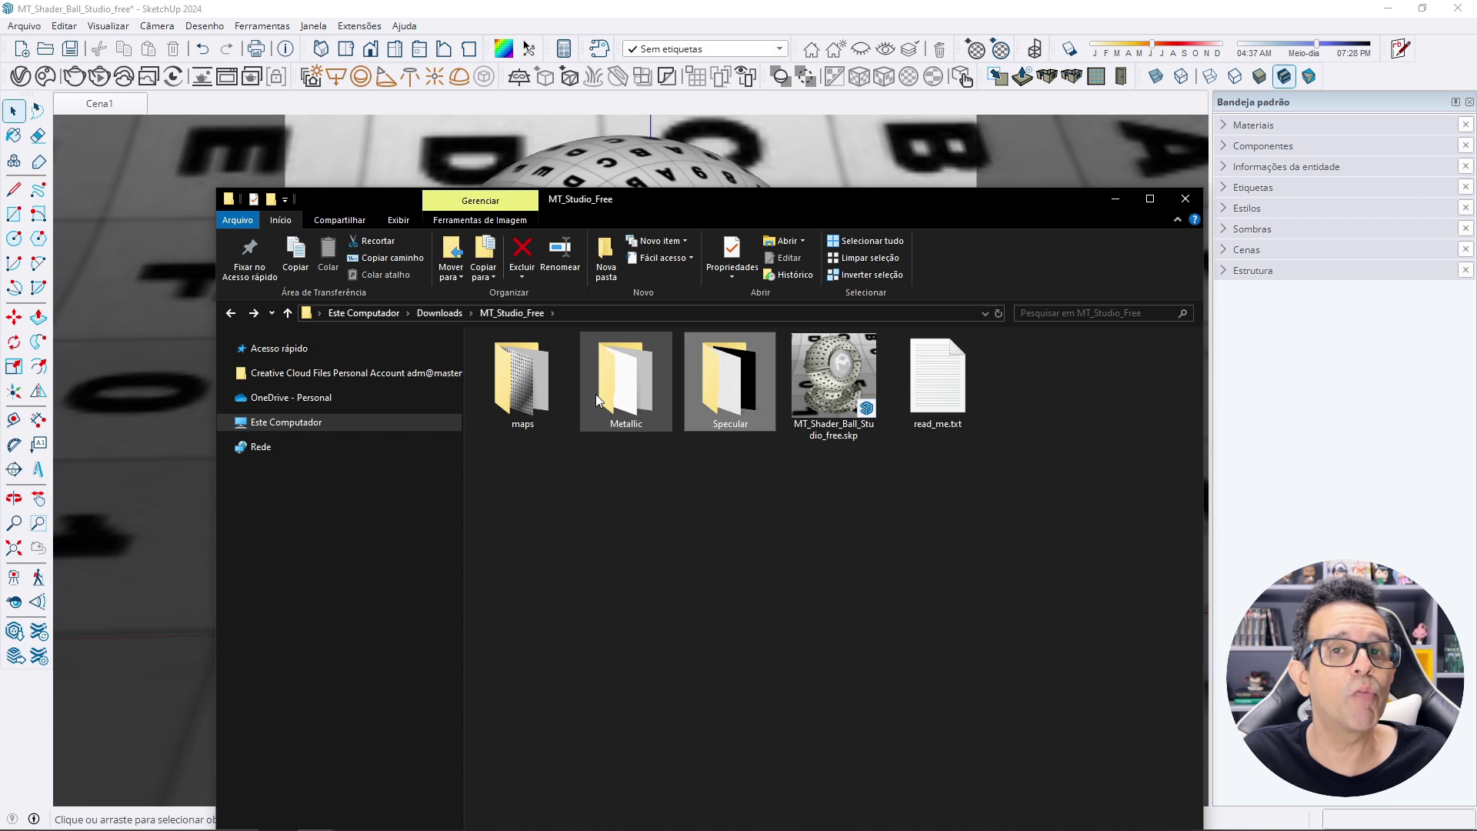
left_click(727, 416)
left_click(638, 419)
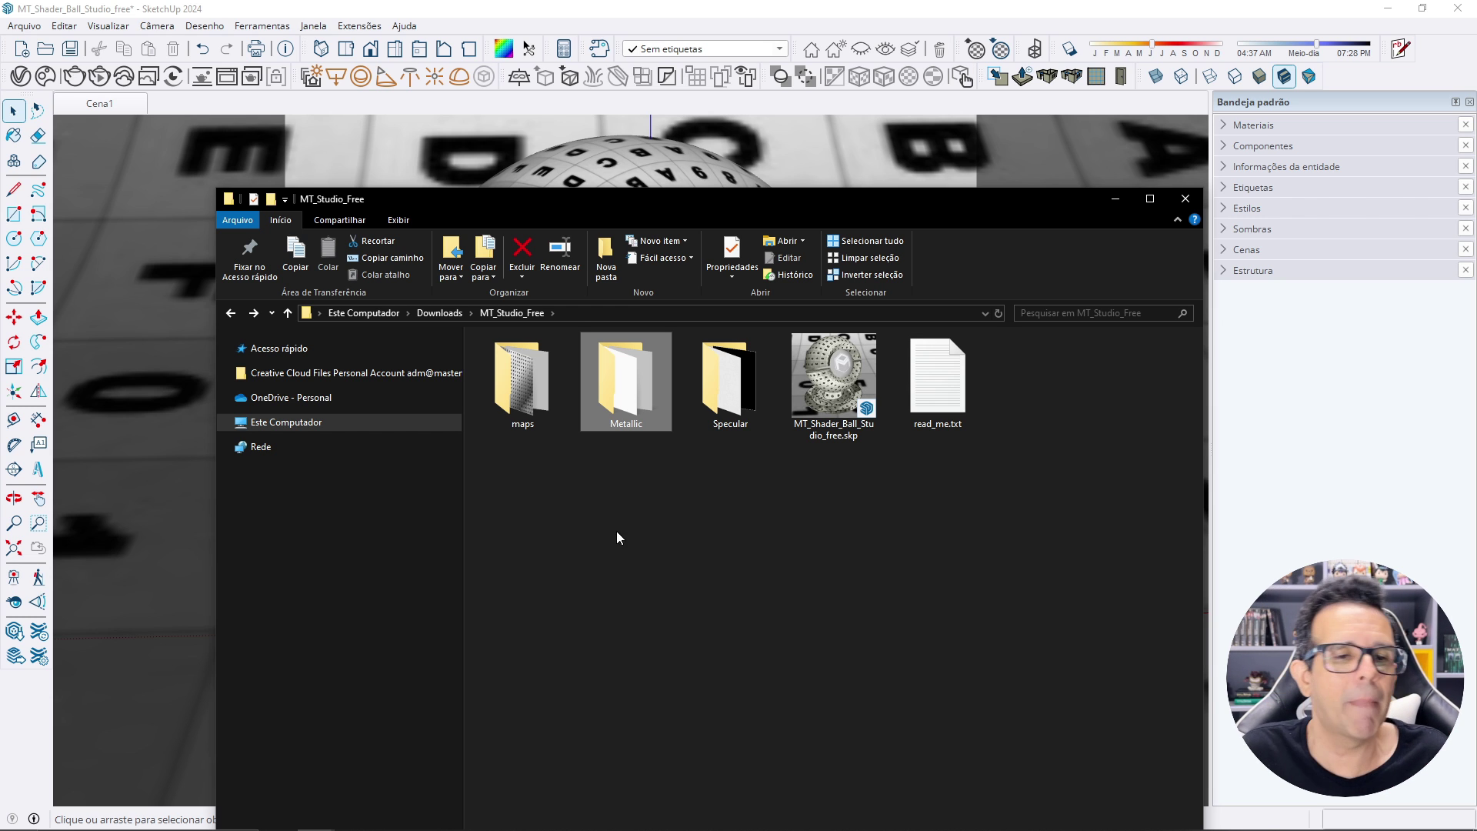
left_click(699, 374)
left_click(616, 387)
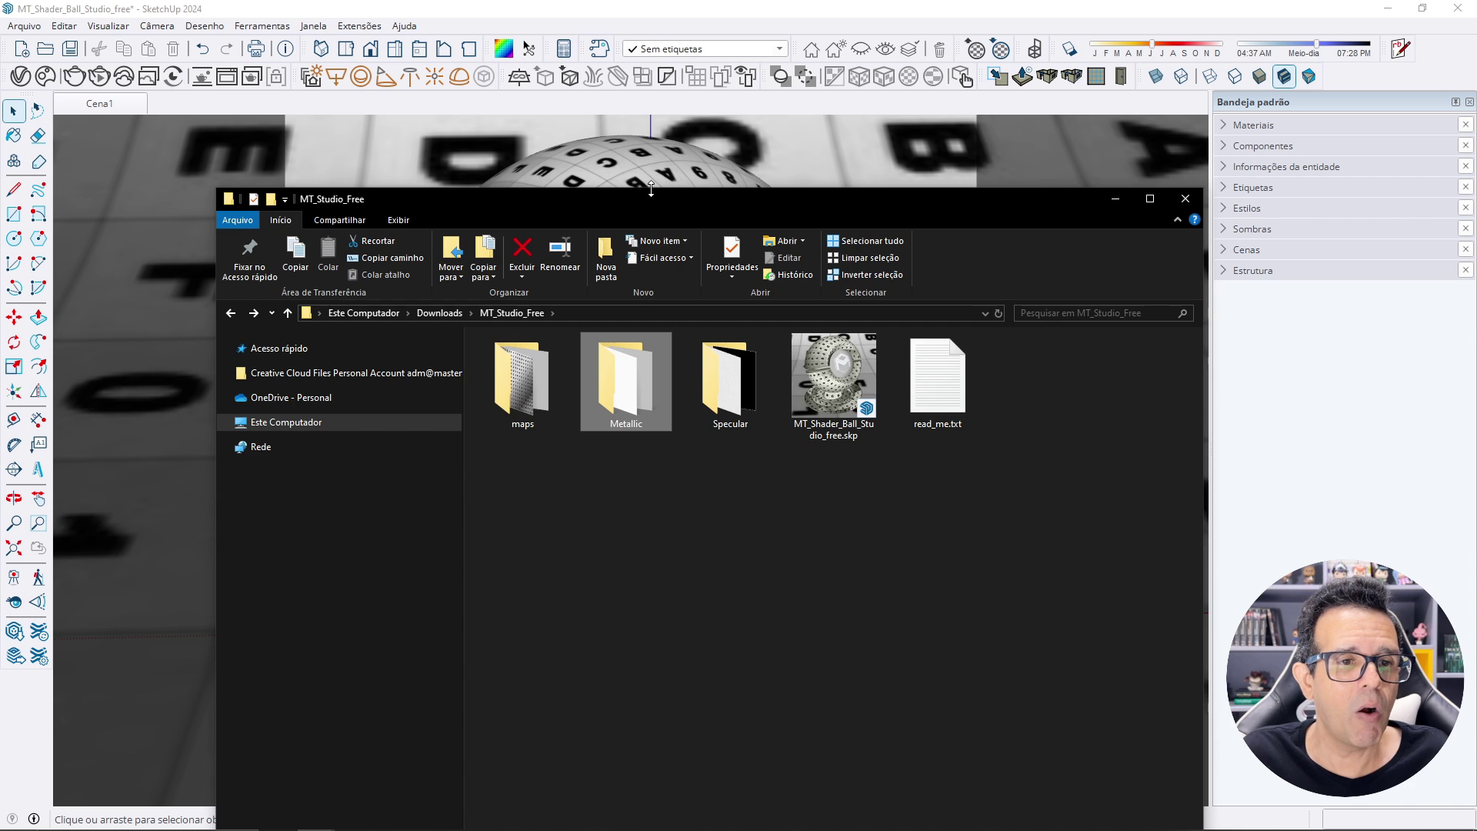
left_click_drag(648, 198, 821, 219)
left_click(615, 183)
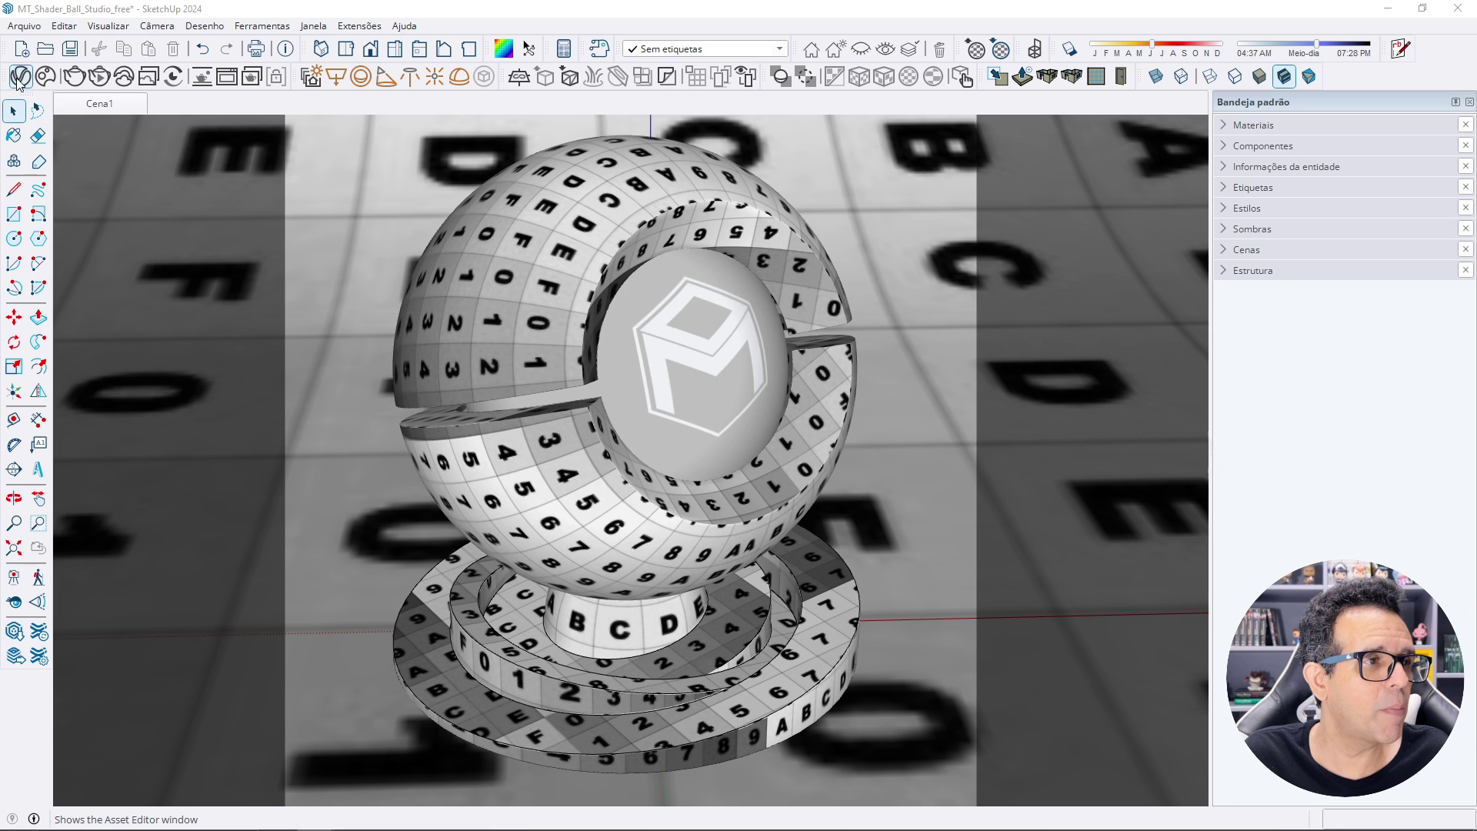
Open the V-Ray Asset Editor on the Materials category, expanded and enlarged.
left_click(20, 77)
left_click_drag(668, 175, 143, 161)
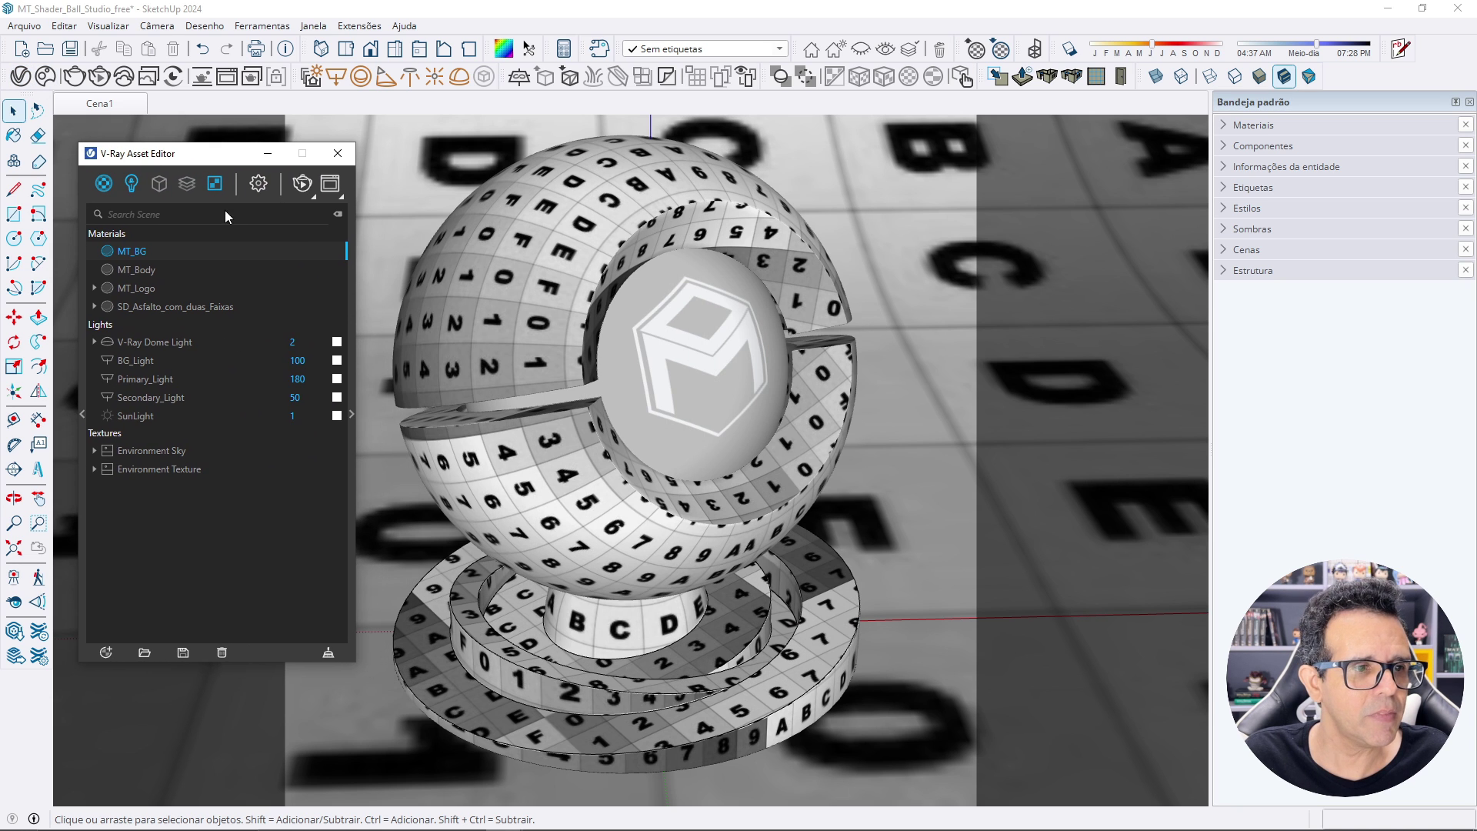
left_click(353, 412)
left_click(103, 183)
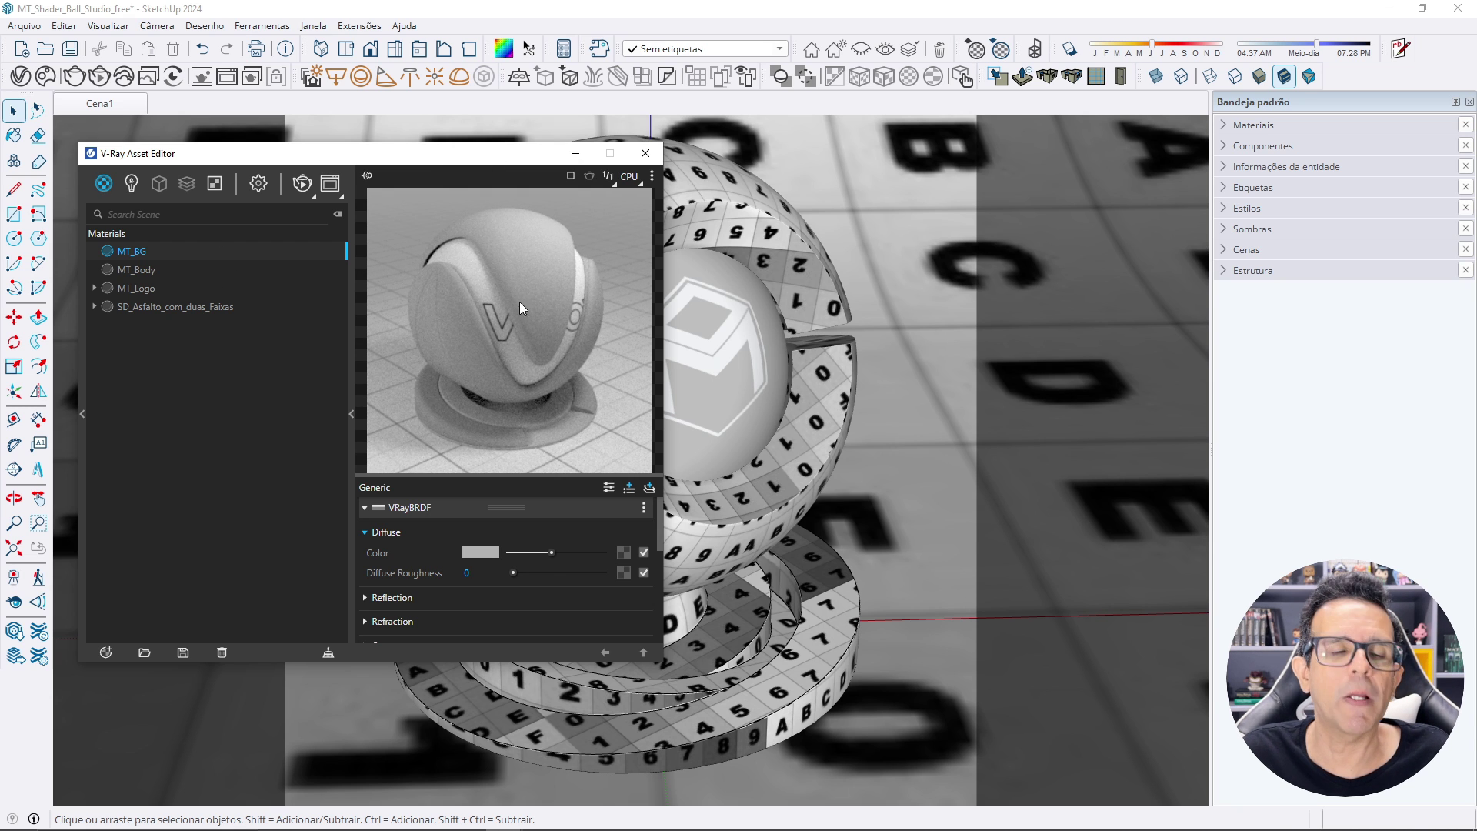
left_click_drag(368, 154, 339, 127)
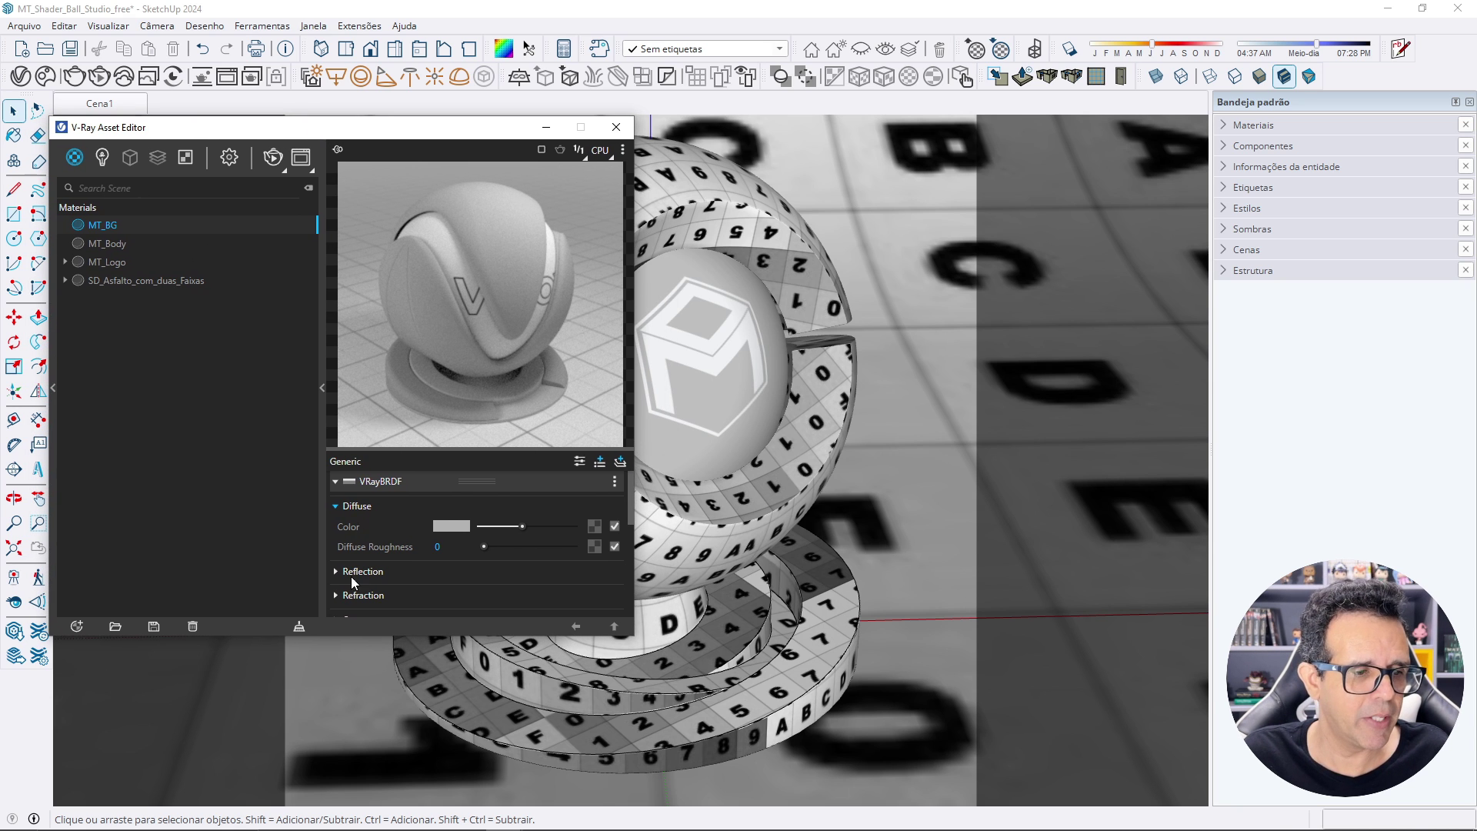
left_click_drag(337, 637, 337, 797)
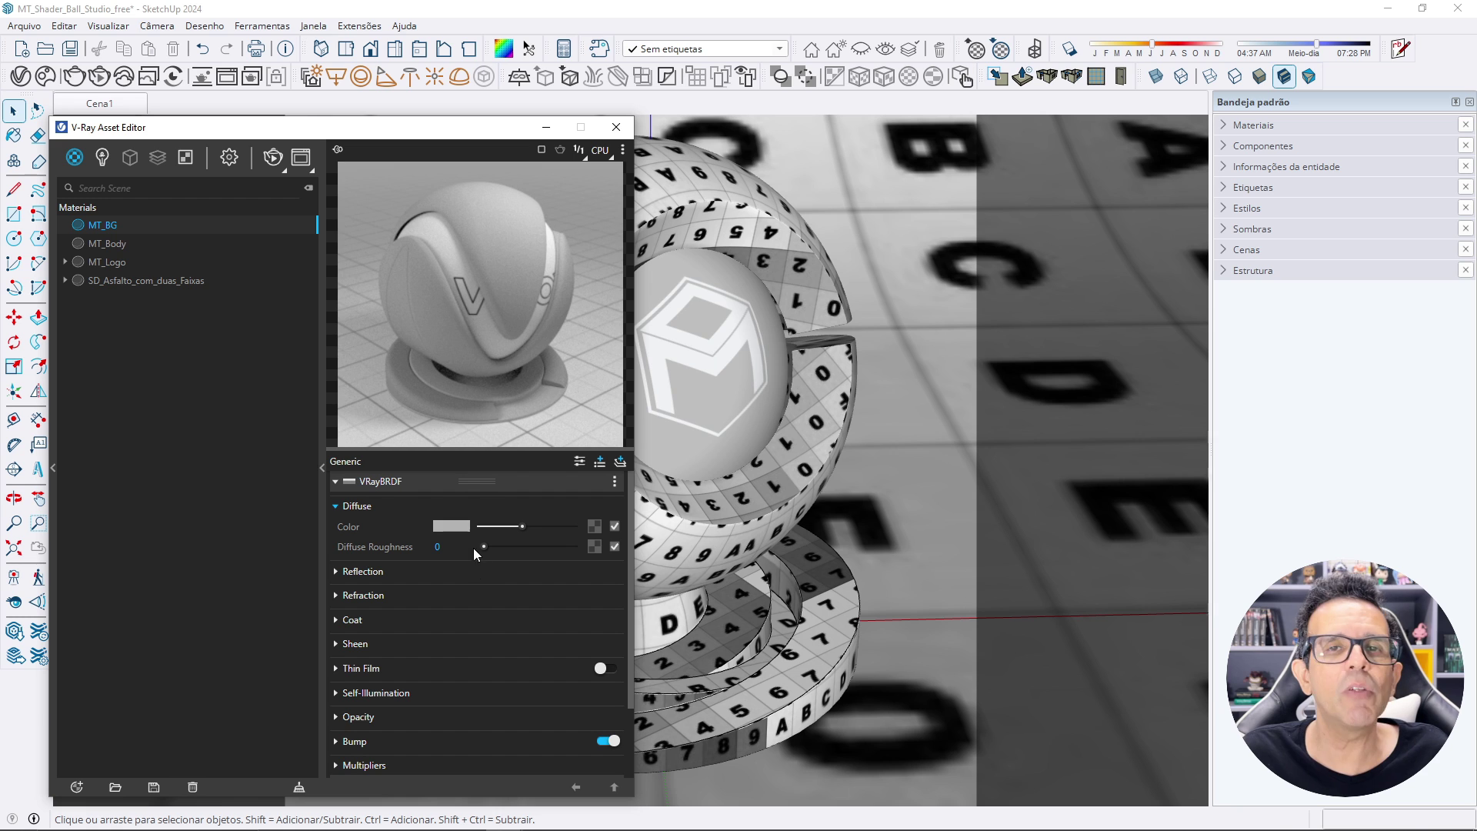
Create a new Generic material.
left_click(80, 161)
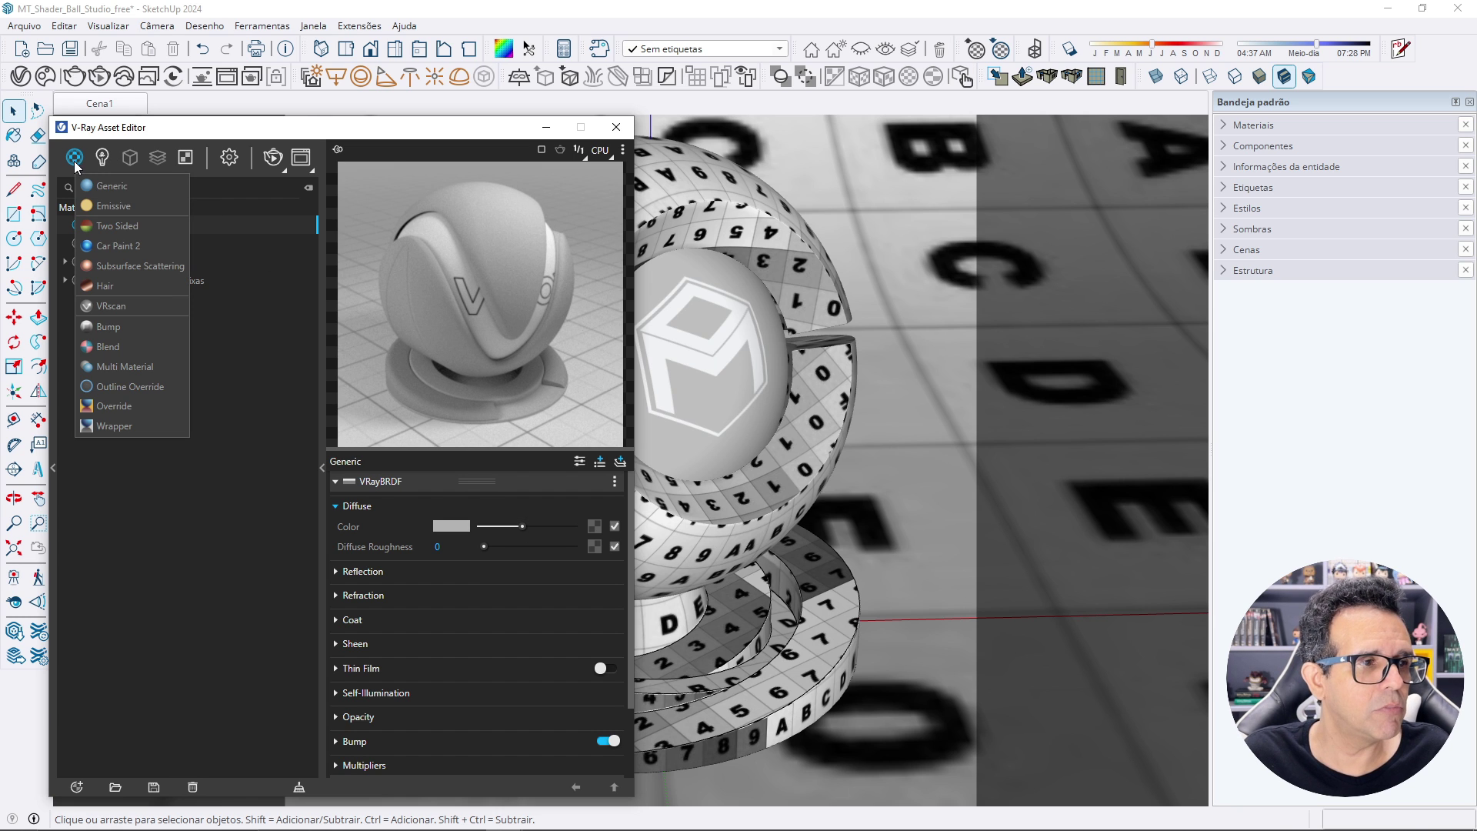
left_click(116, 188)
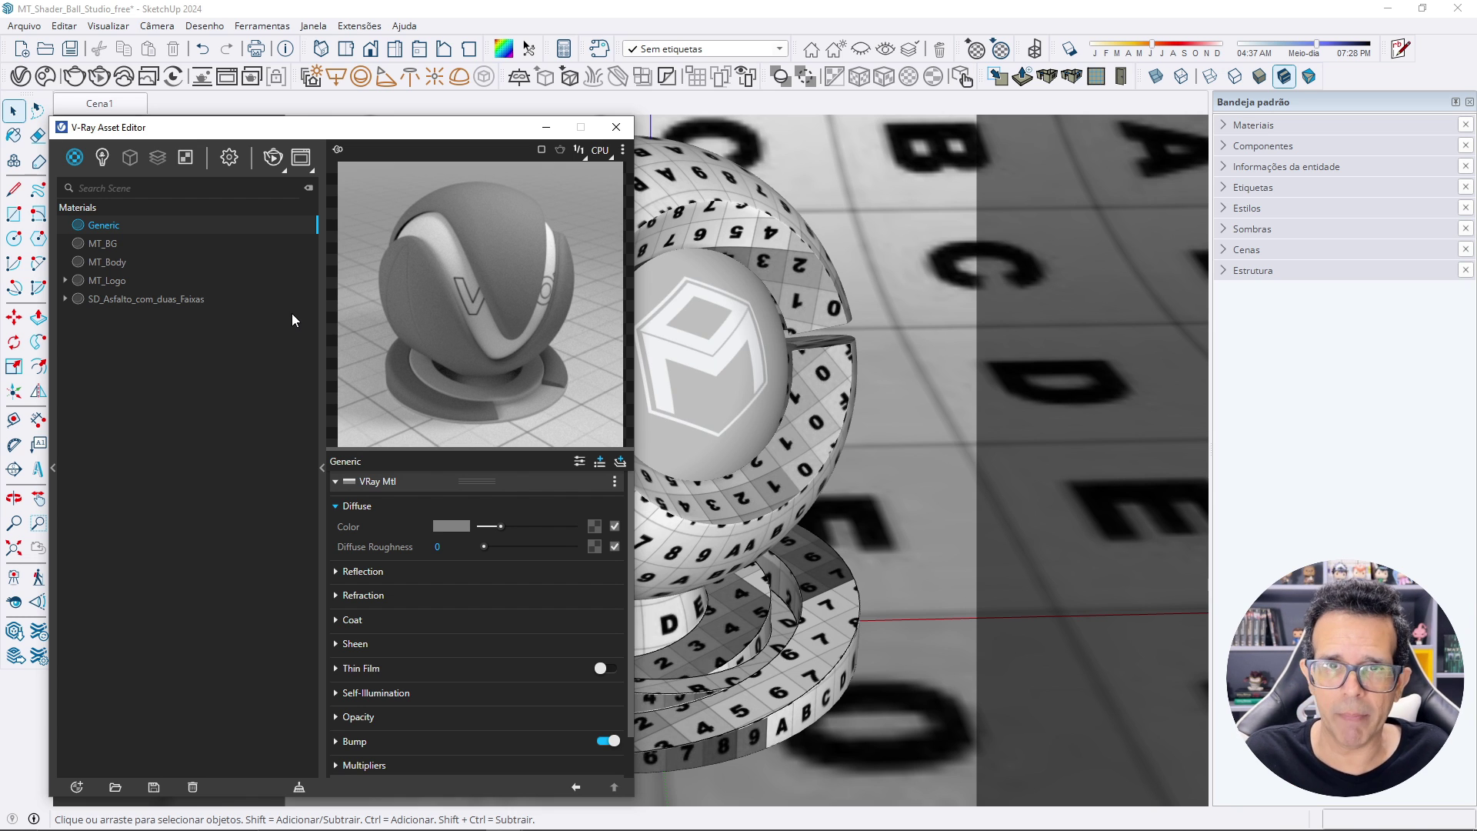
left_click(74, 157)
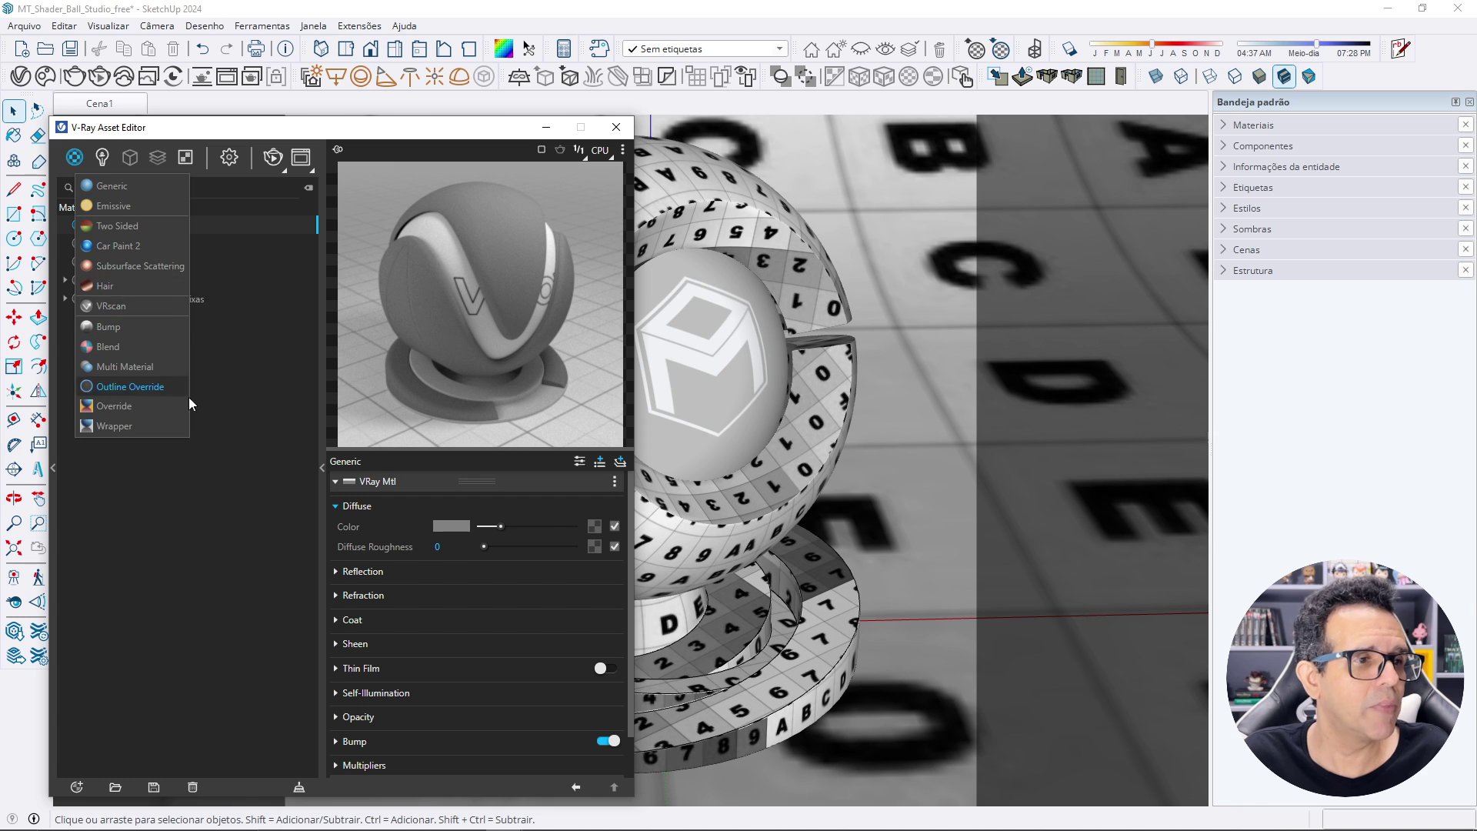
left_click(483, 533)
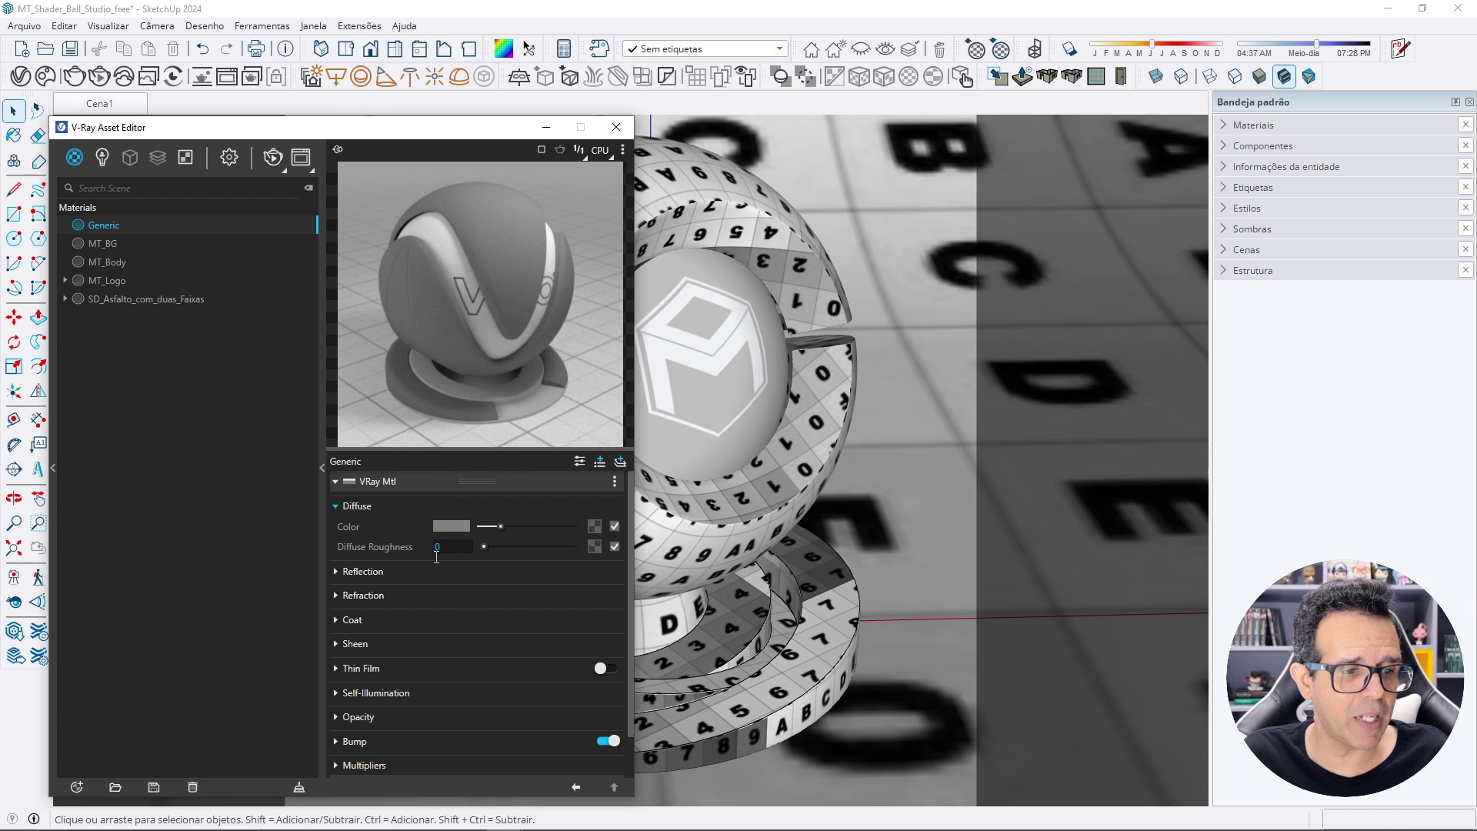
Expand the Generic material's Reflection and Refraction rollouts, revealing the refraction IOR of 1.6.
left_click(358, 571)
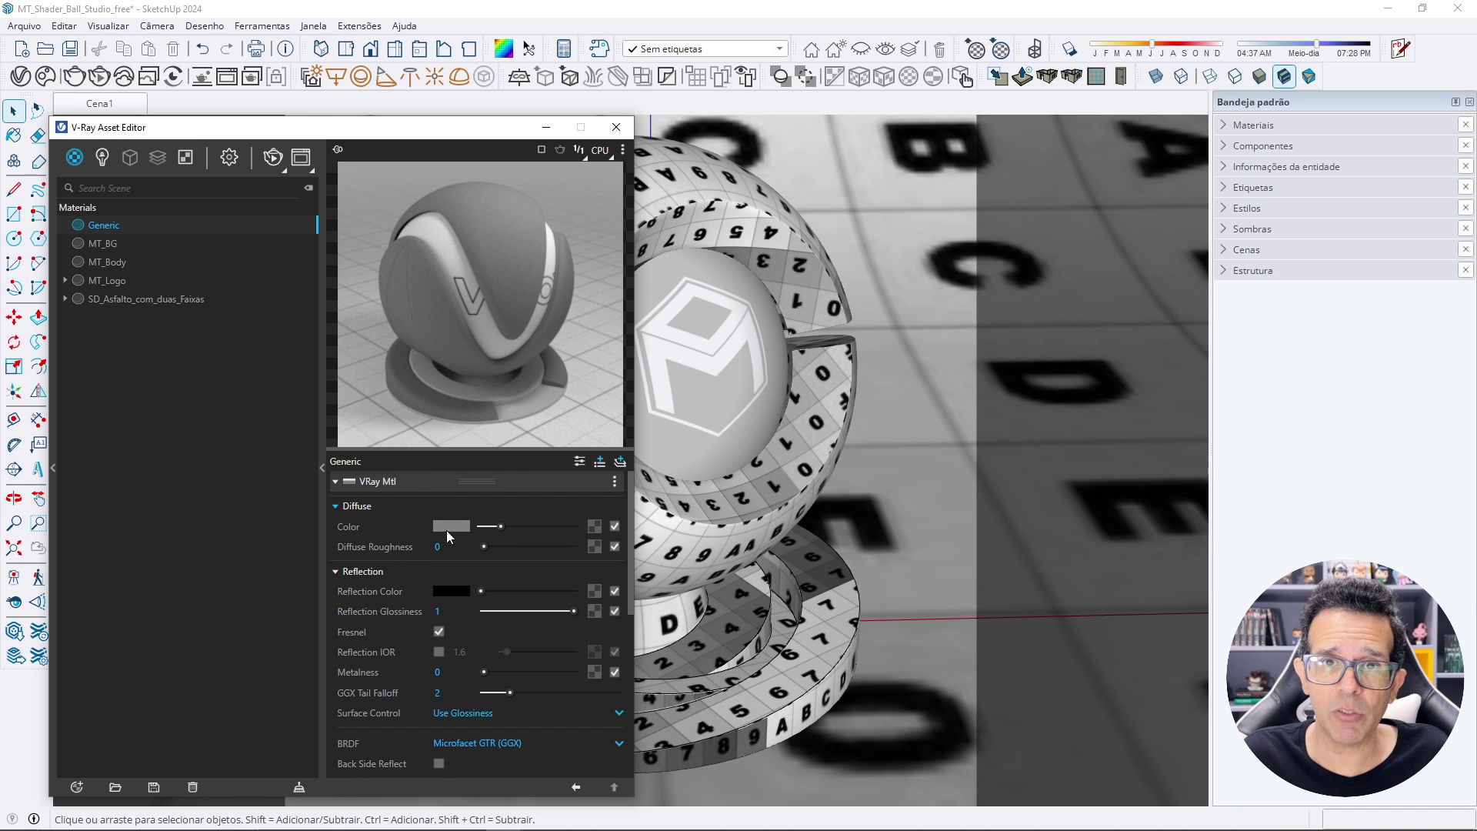
scroll(538, 530, "down", 2)
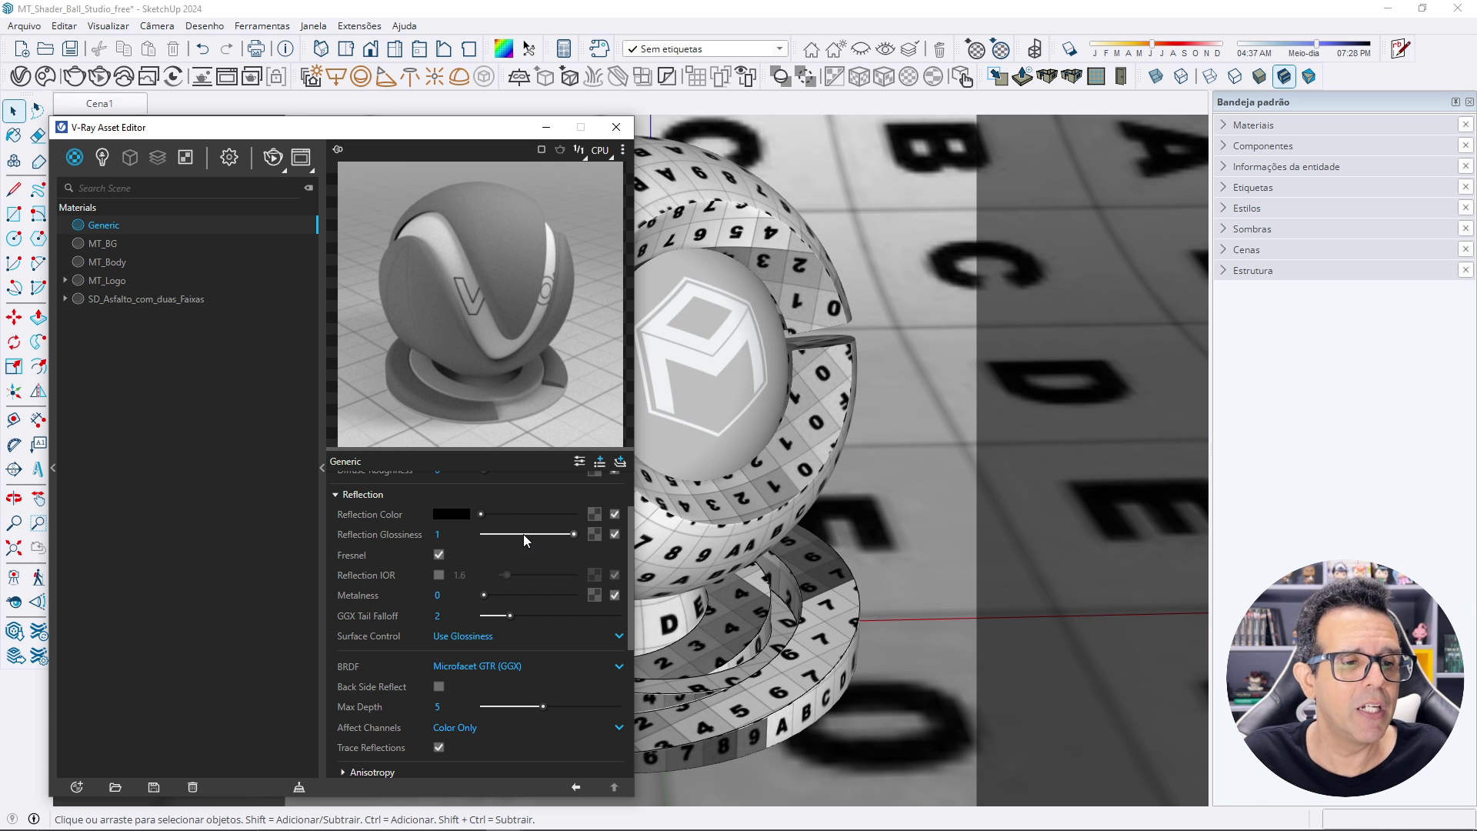
scroll(496, 518, "up", 2)
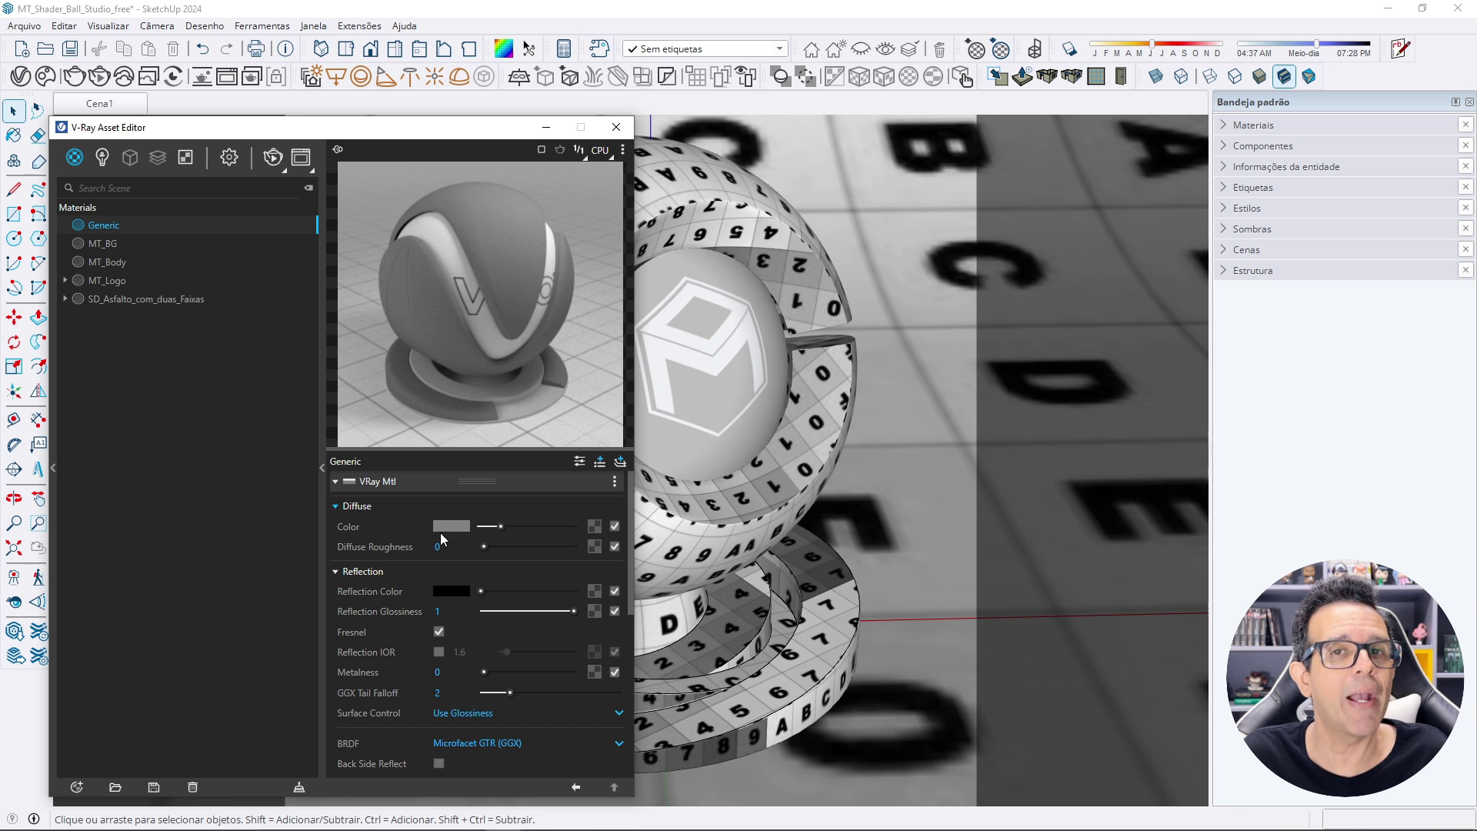
scroll(480, 562, "down", 3)
scroll(487, 571, "down", 3)
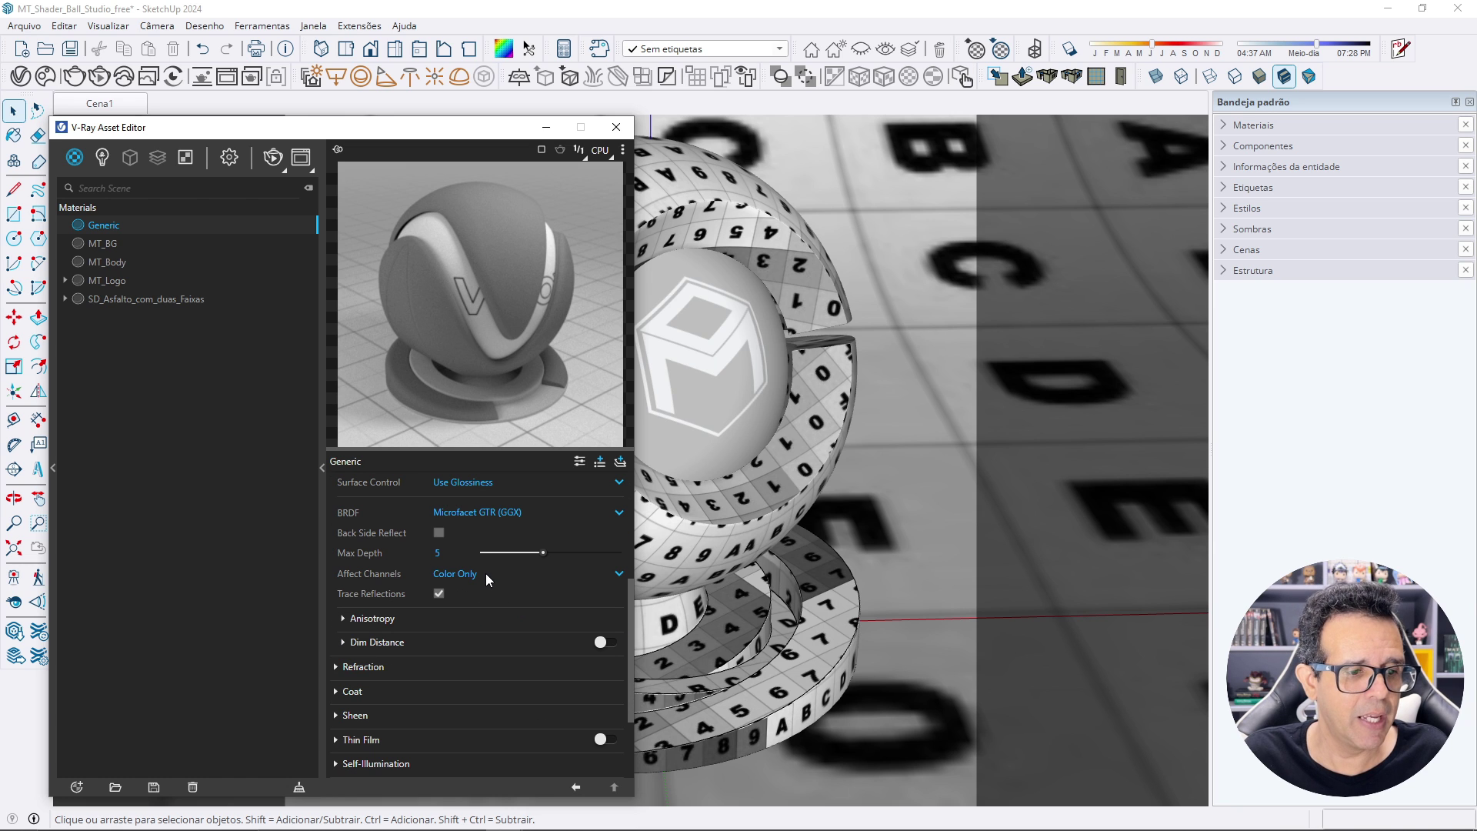
left_click(358, 667)
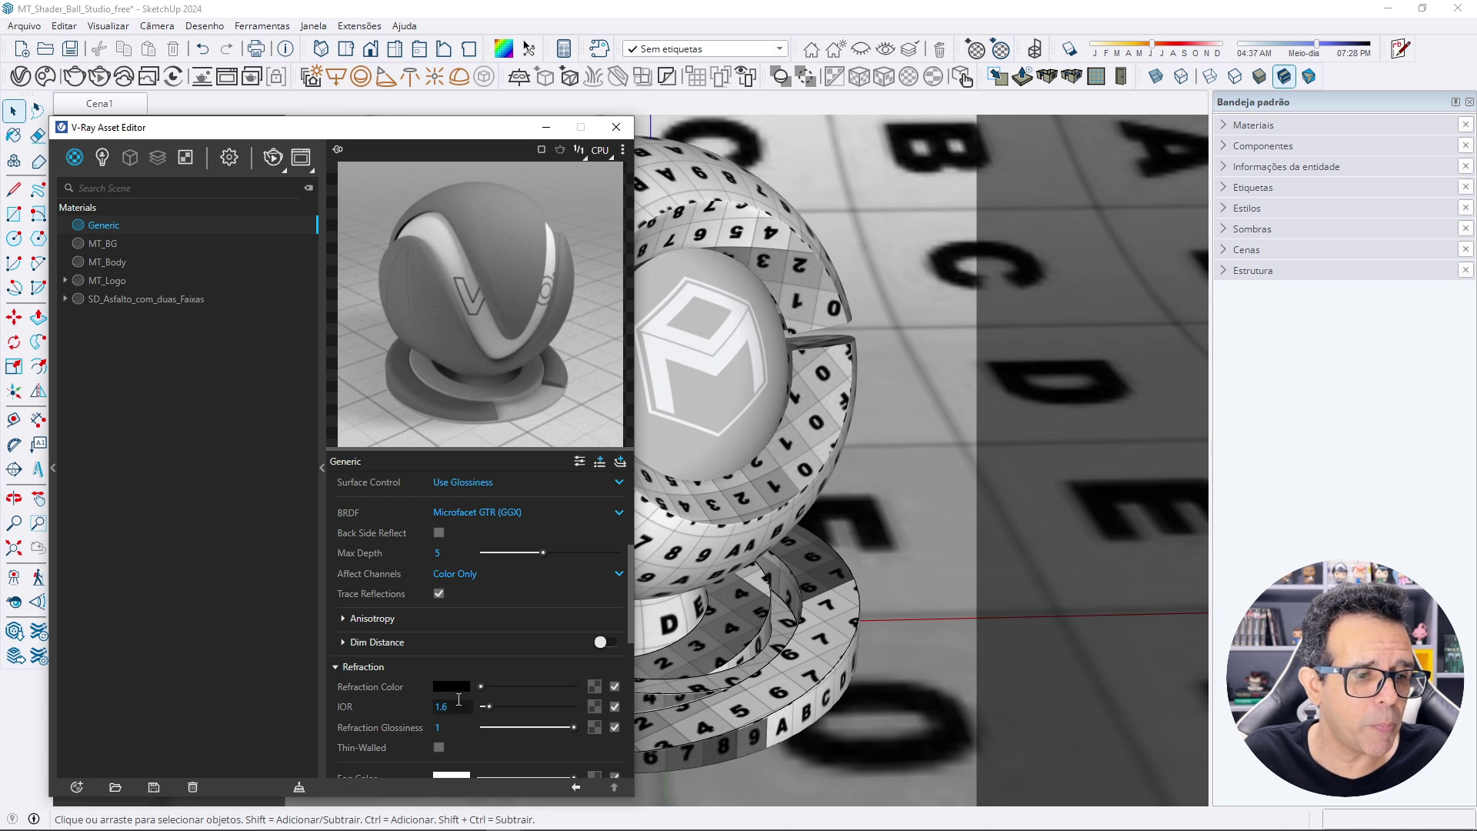
mouse_move(345, 706)
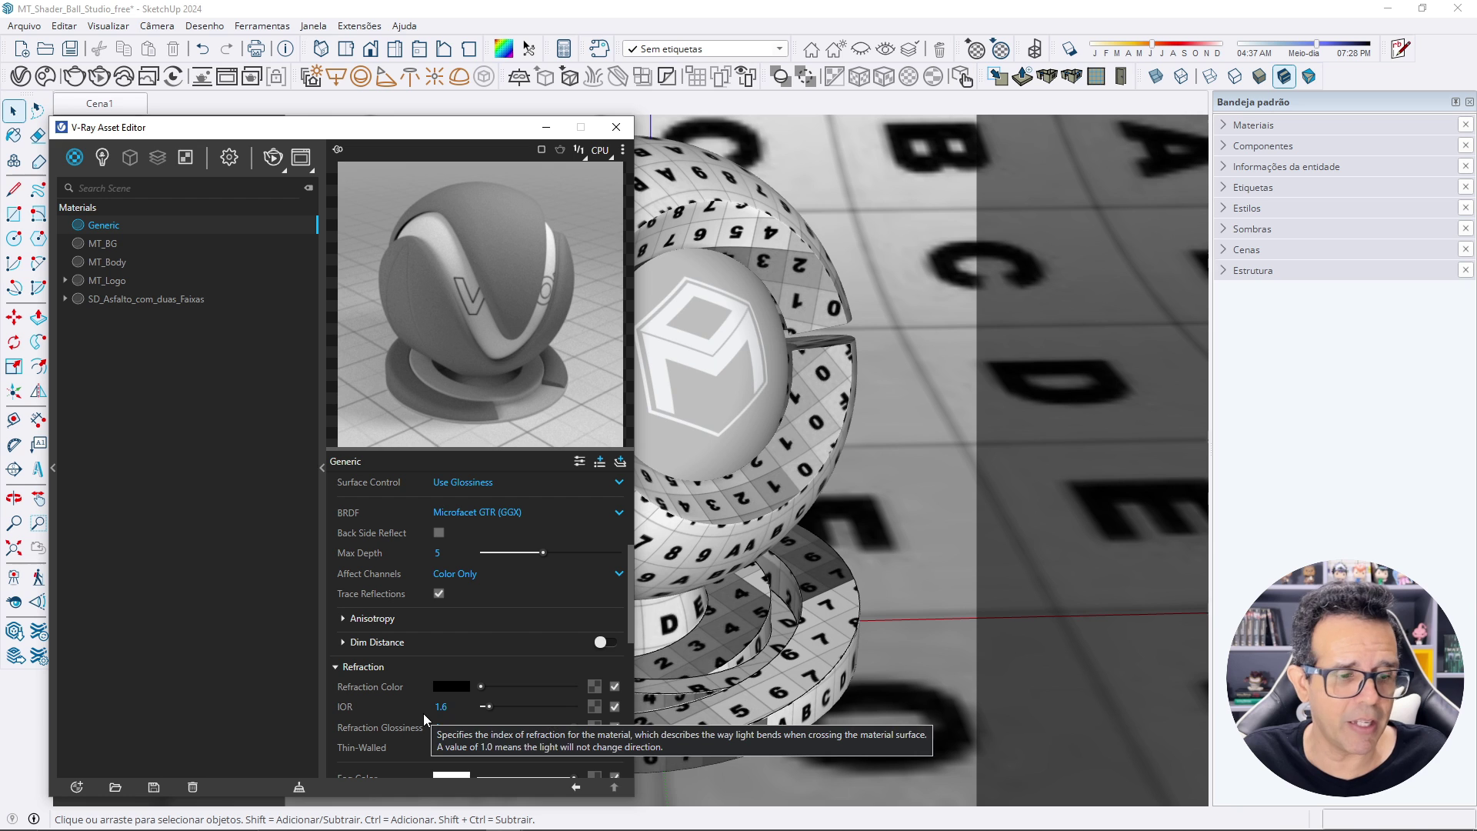
Change the Generic material's refraction IOR from 1.6 to 1.5, then return to Reflection.
left_click(440, 705)
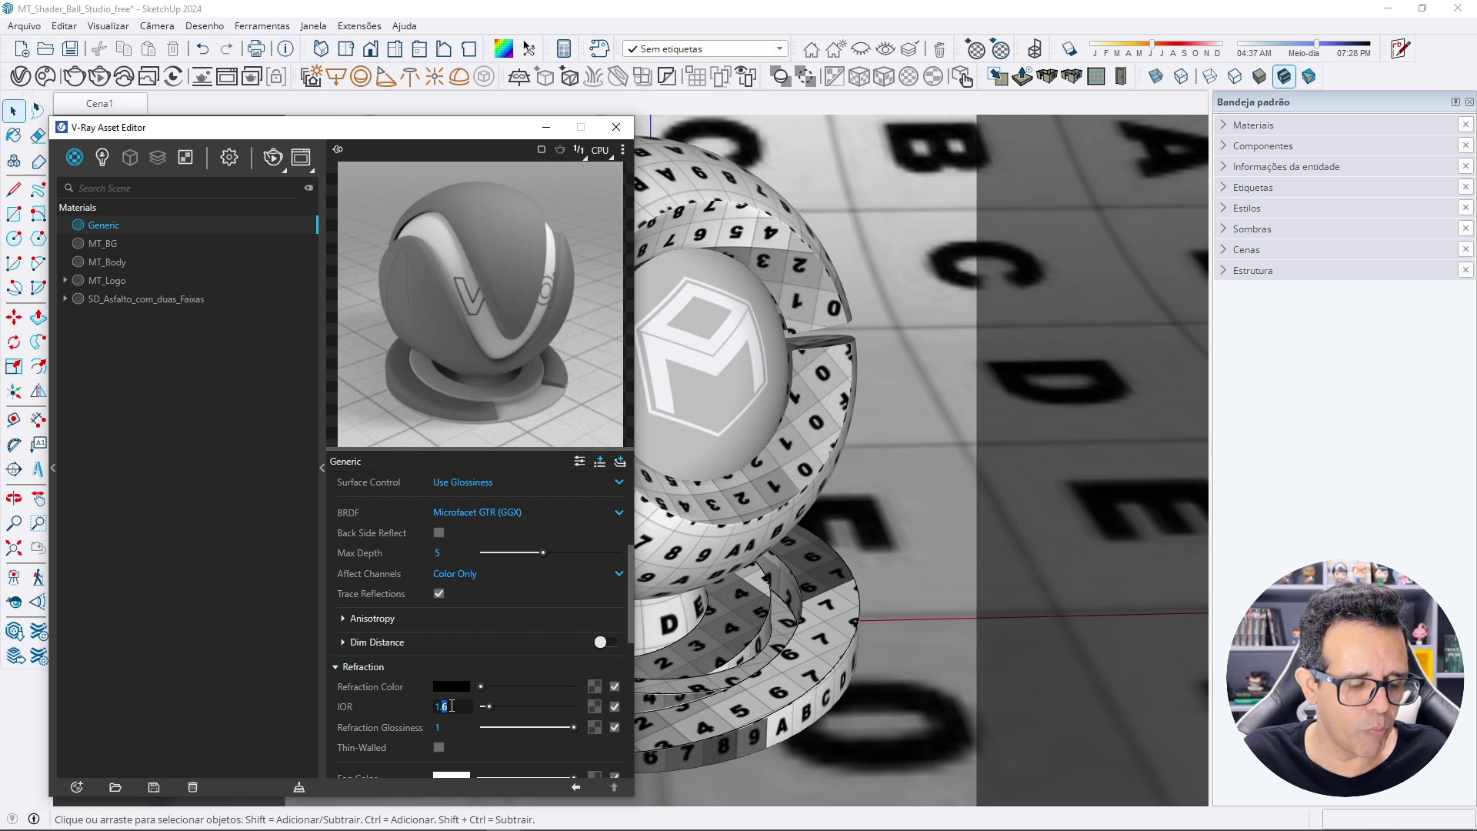
type("1.5")
key("Return")
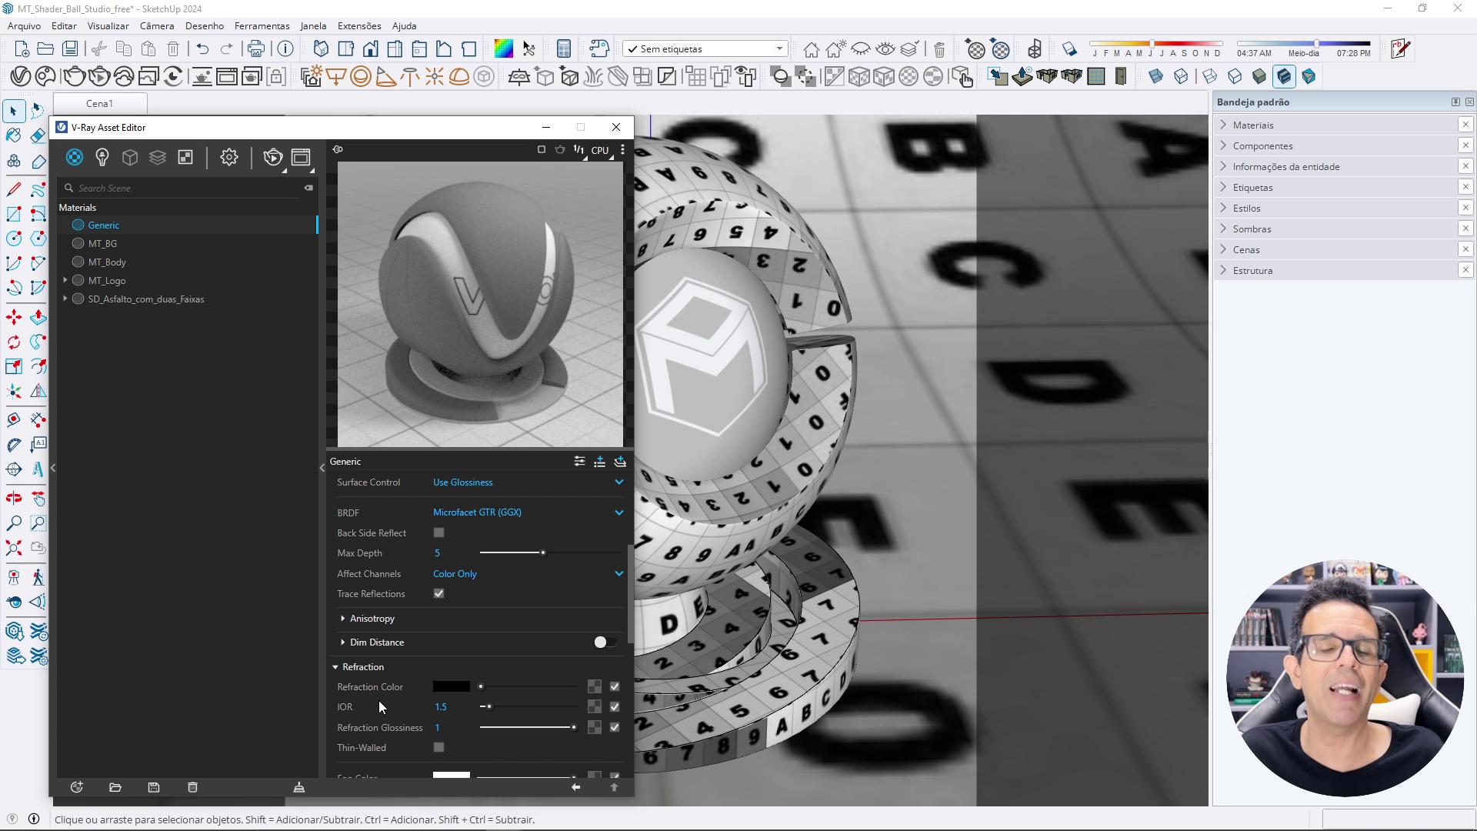
scroll(382, 702, "up", 2)
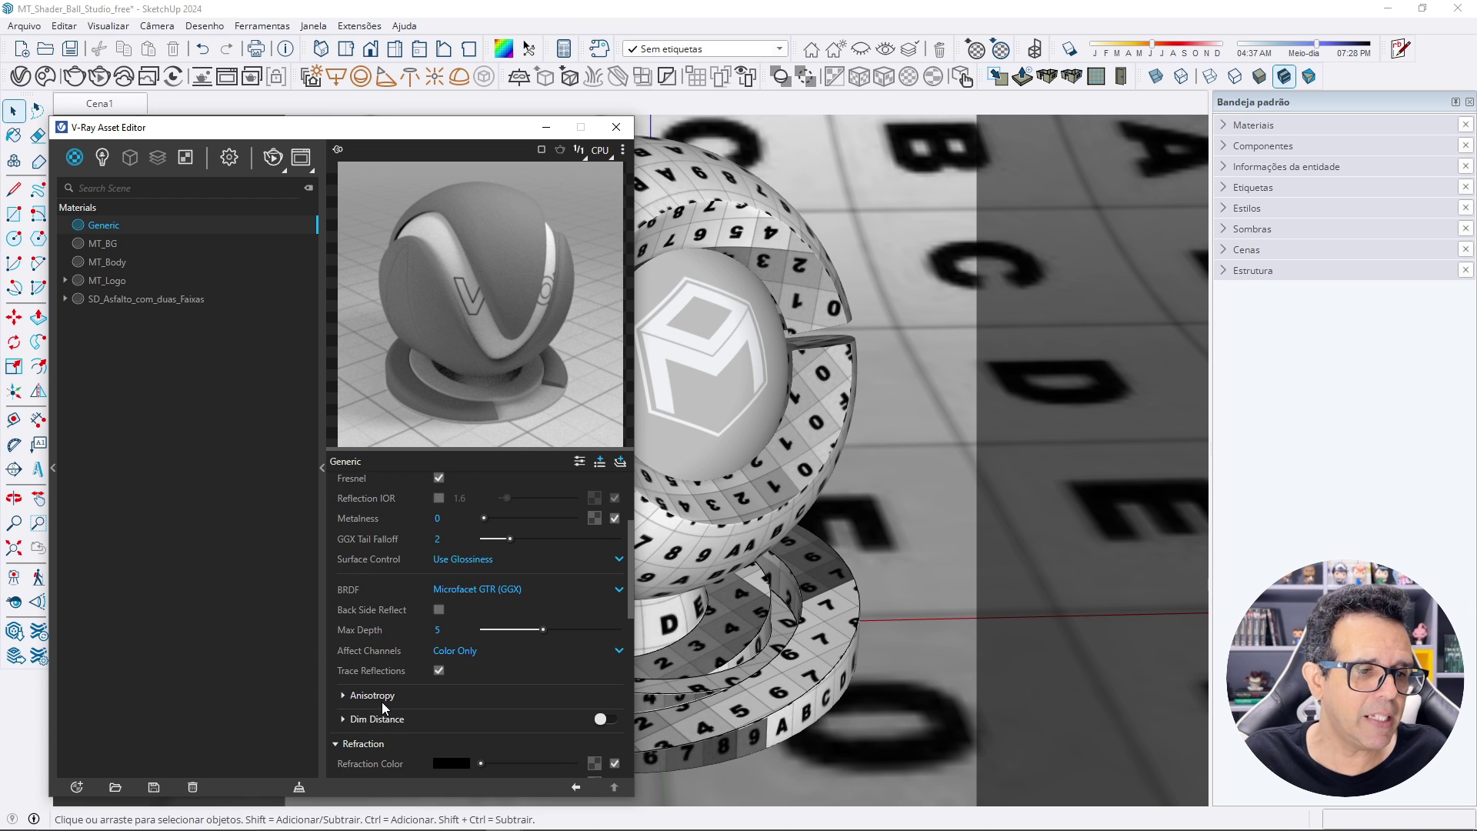
scroll(382, 701, "up", 2)
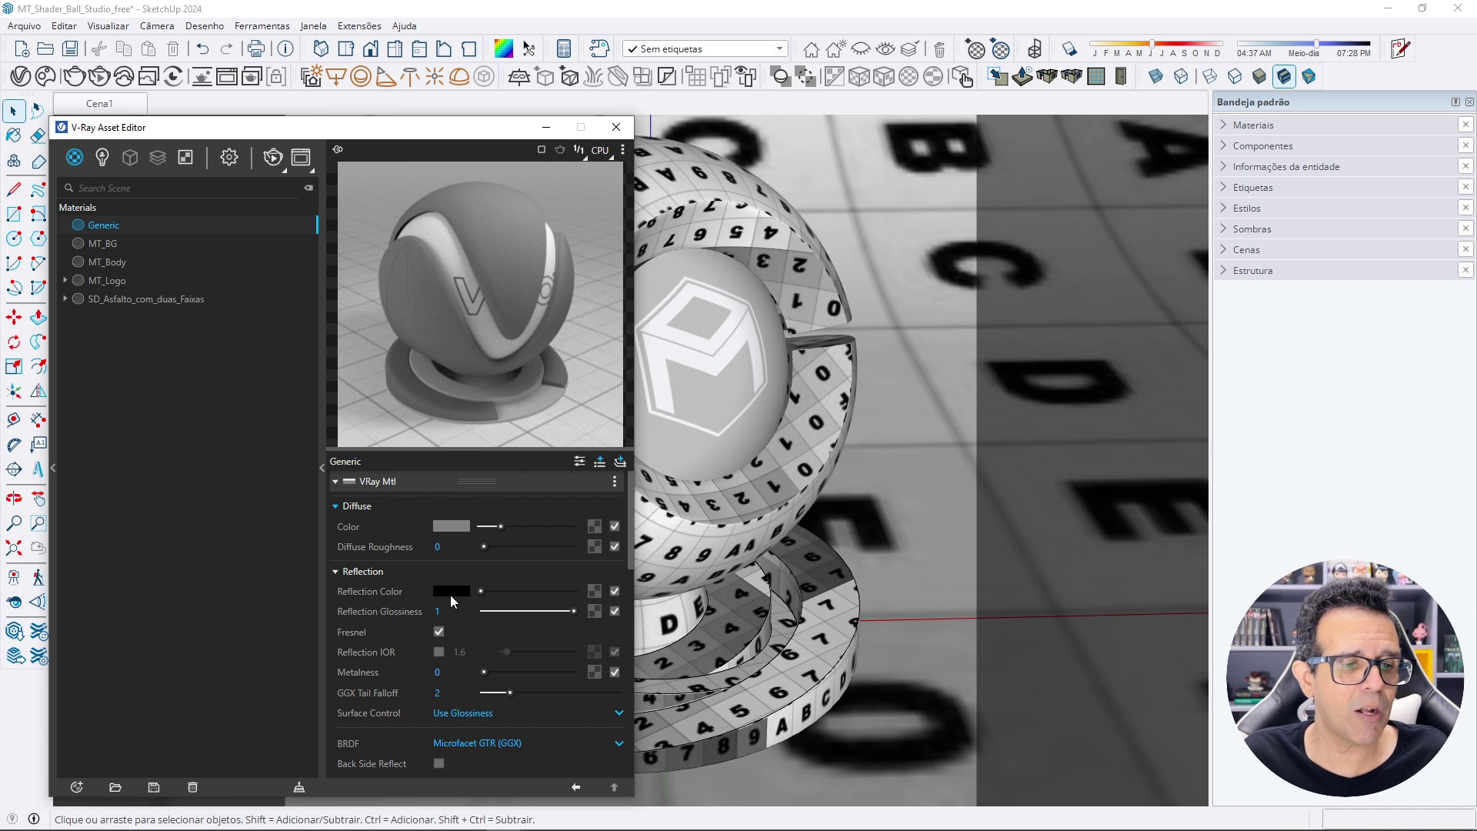
Try white, black, near-white pink and grey reflection colours in the picker, then close it.
left_click(449, 589)
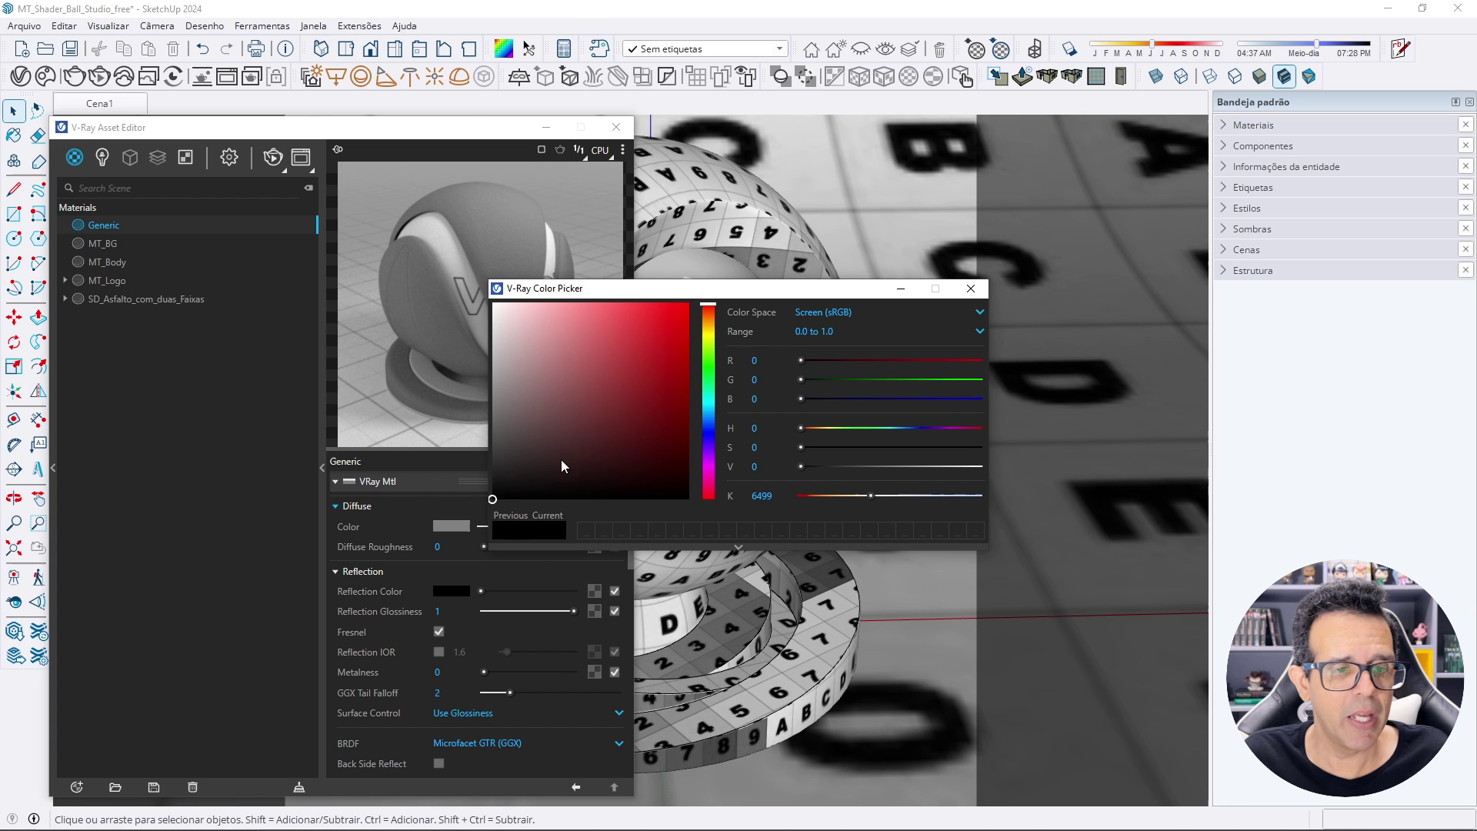
mouse_move(495, 497)
left_mouse_down()
mouse_move(509, 409)
mouse_move(493, 305)
left_mouse_up()
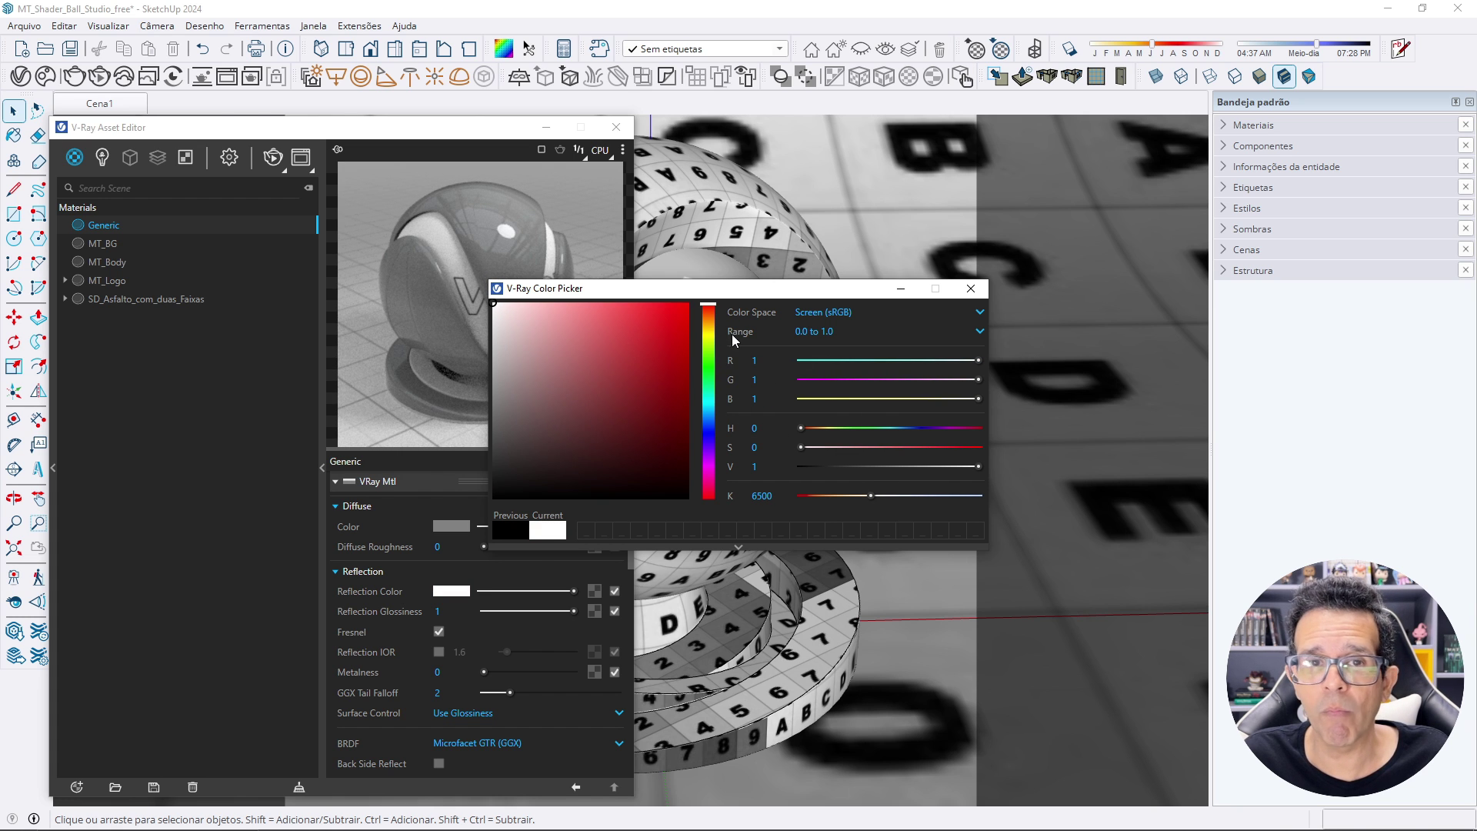
left_click_drag(752, 293, 905, 216)
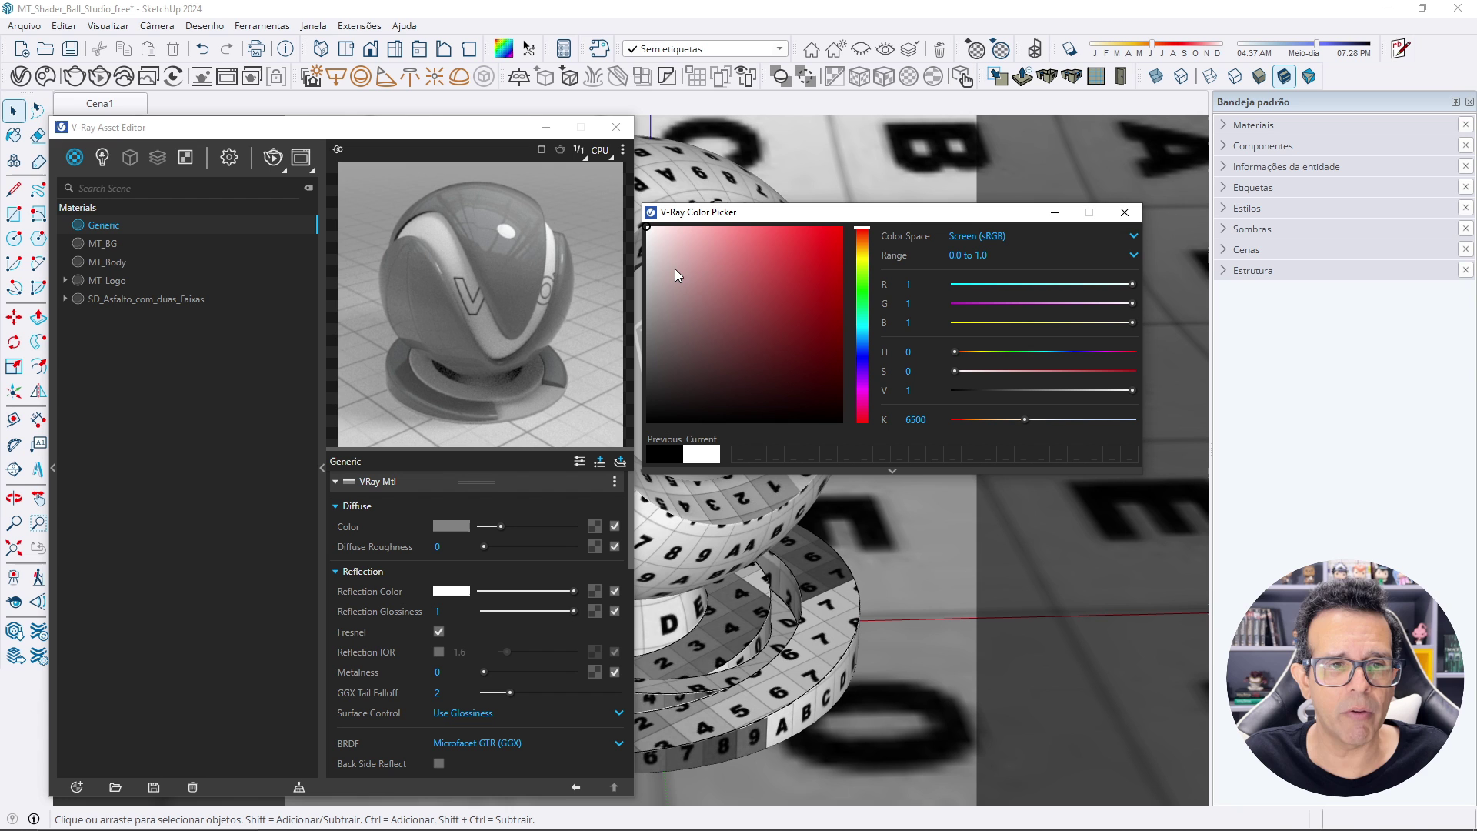
left_click_drag(656, 230, 643, 444)
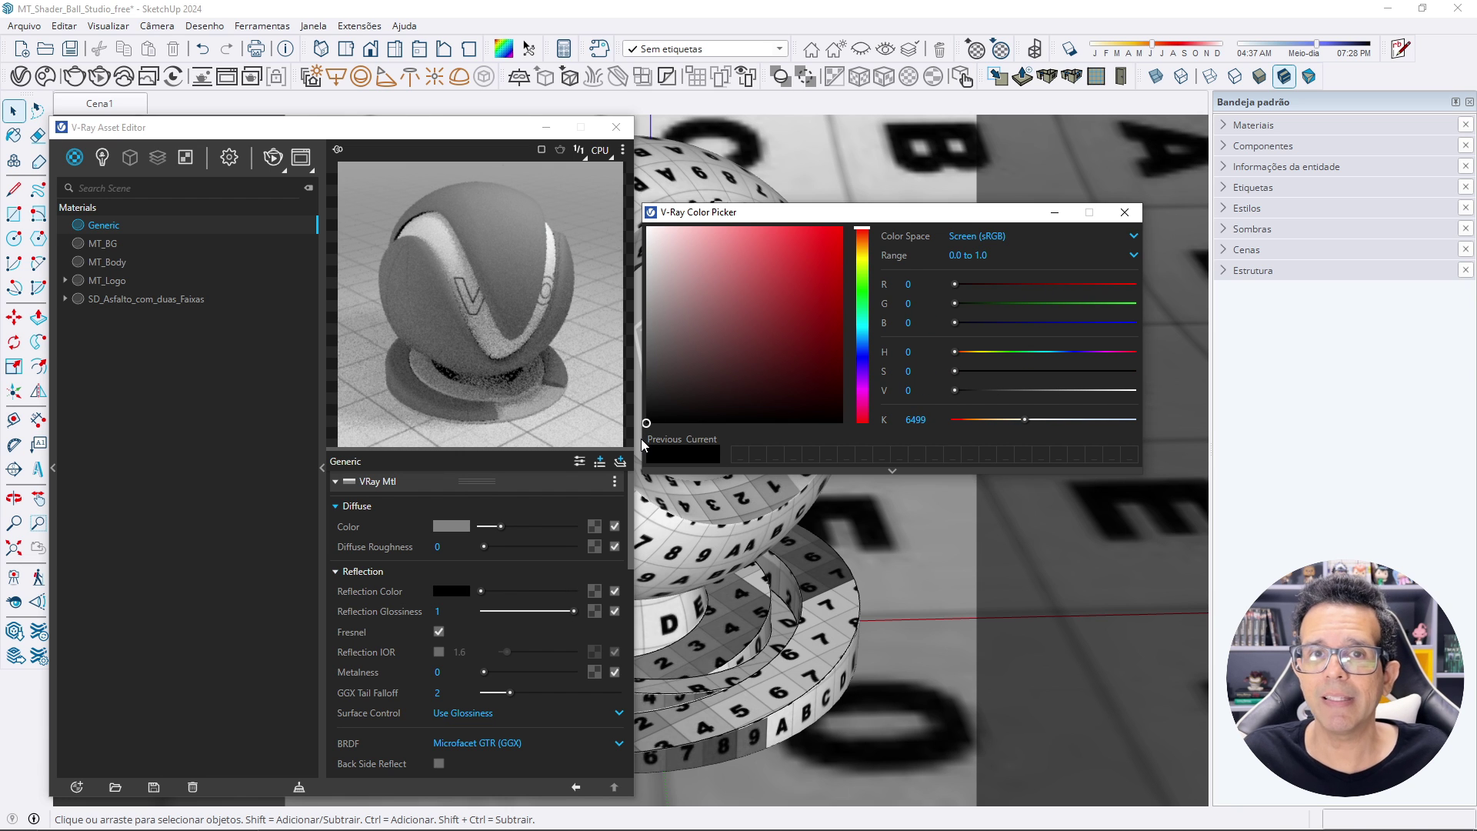
mouse_move(646, 422)
left_mouse_down()
mouse_move(658, 221)
mouse_move(624, 214)
left_mouse_up()
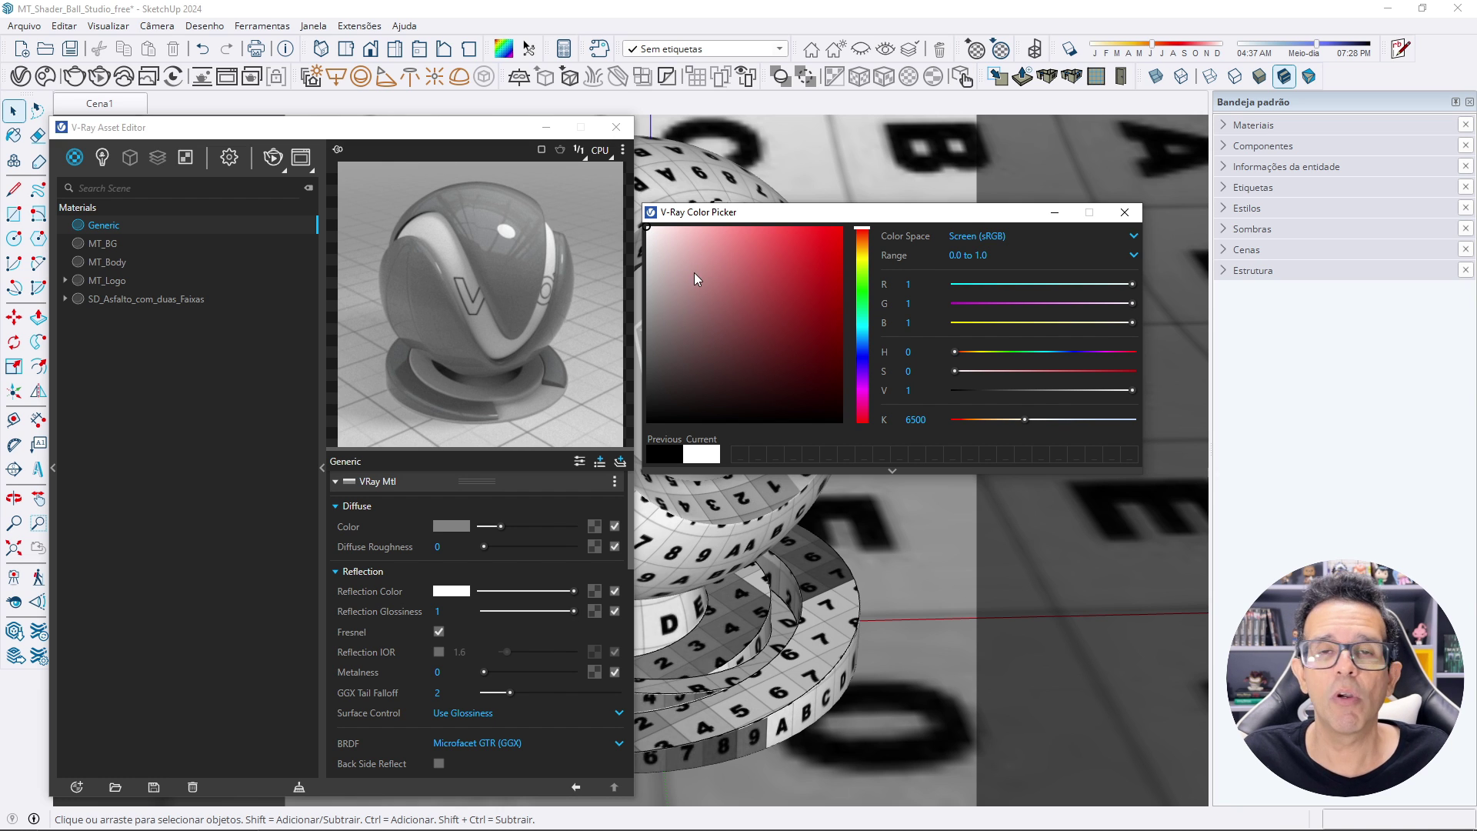
mouse_move(665, 224)
left_mouse_down()
mouse_move(625, 310)
mouse_move(644, 301)
mouse_move(644, 222)
left_mouse_up()
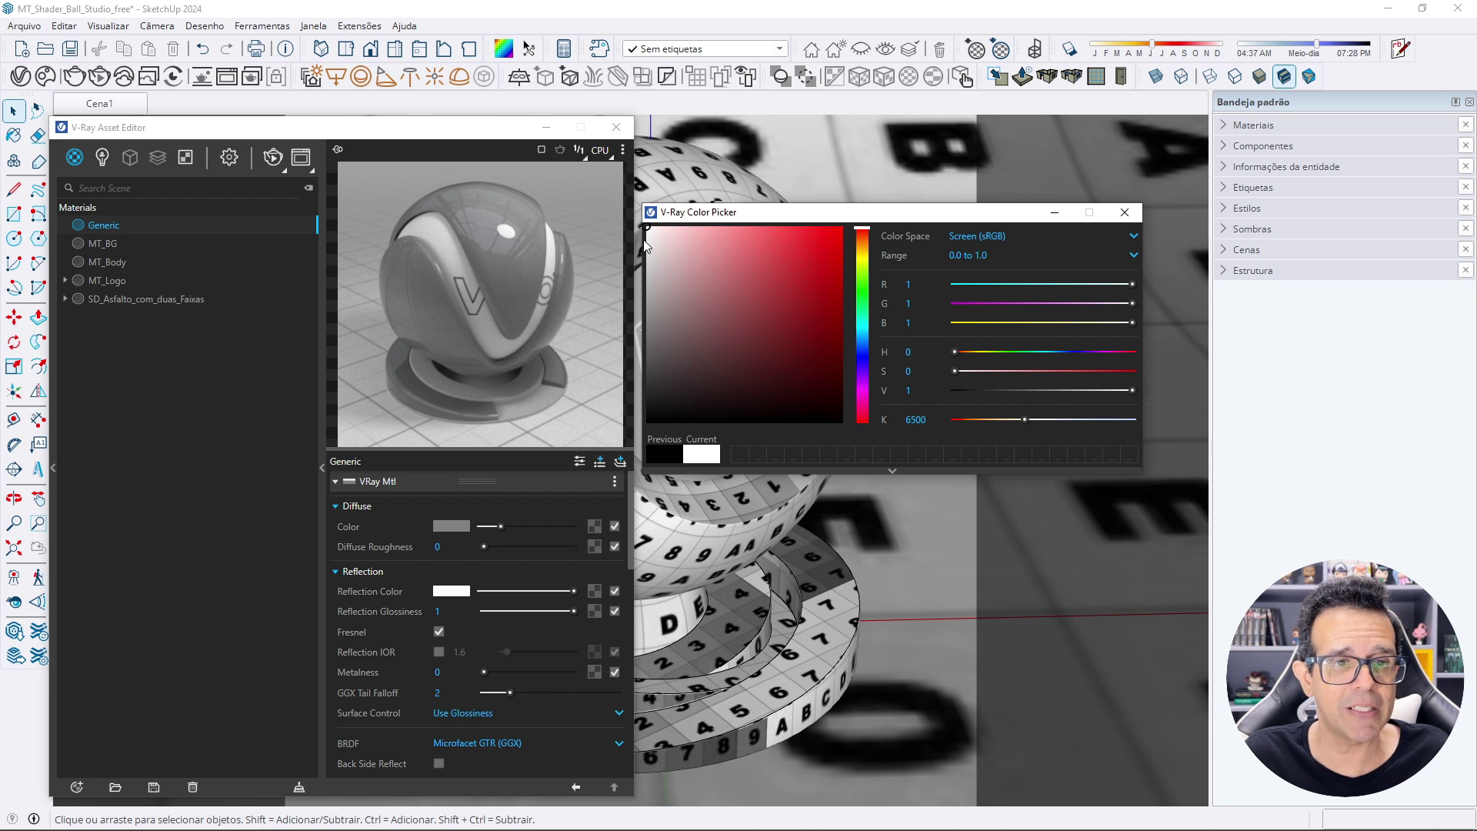
left_click(1128, 216)
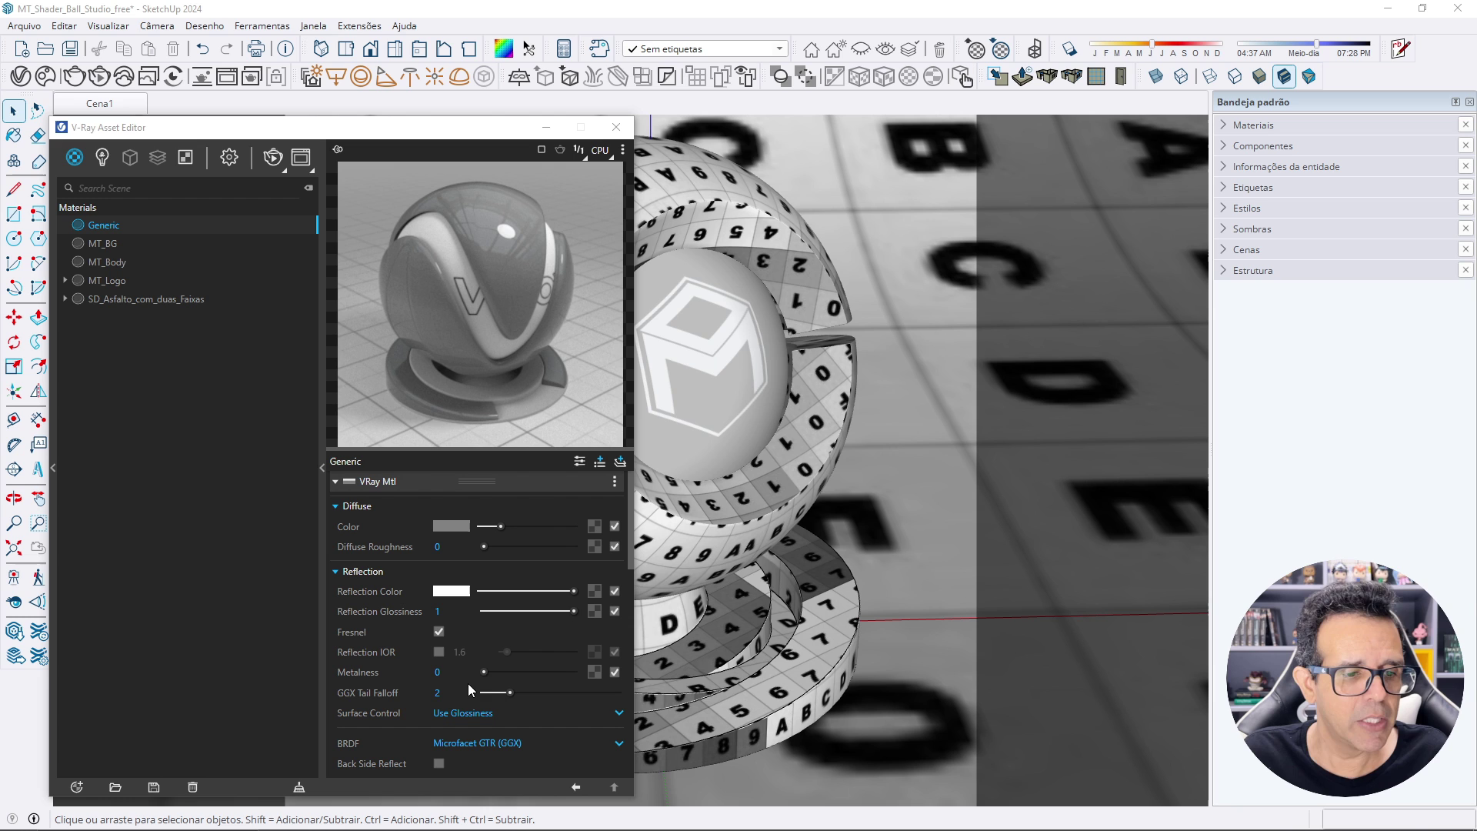
left_click_drag(483, 672, 605, 673)
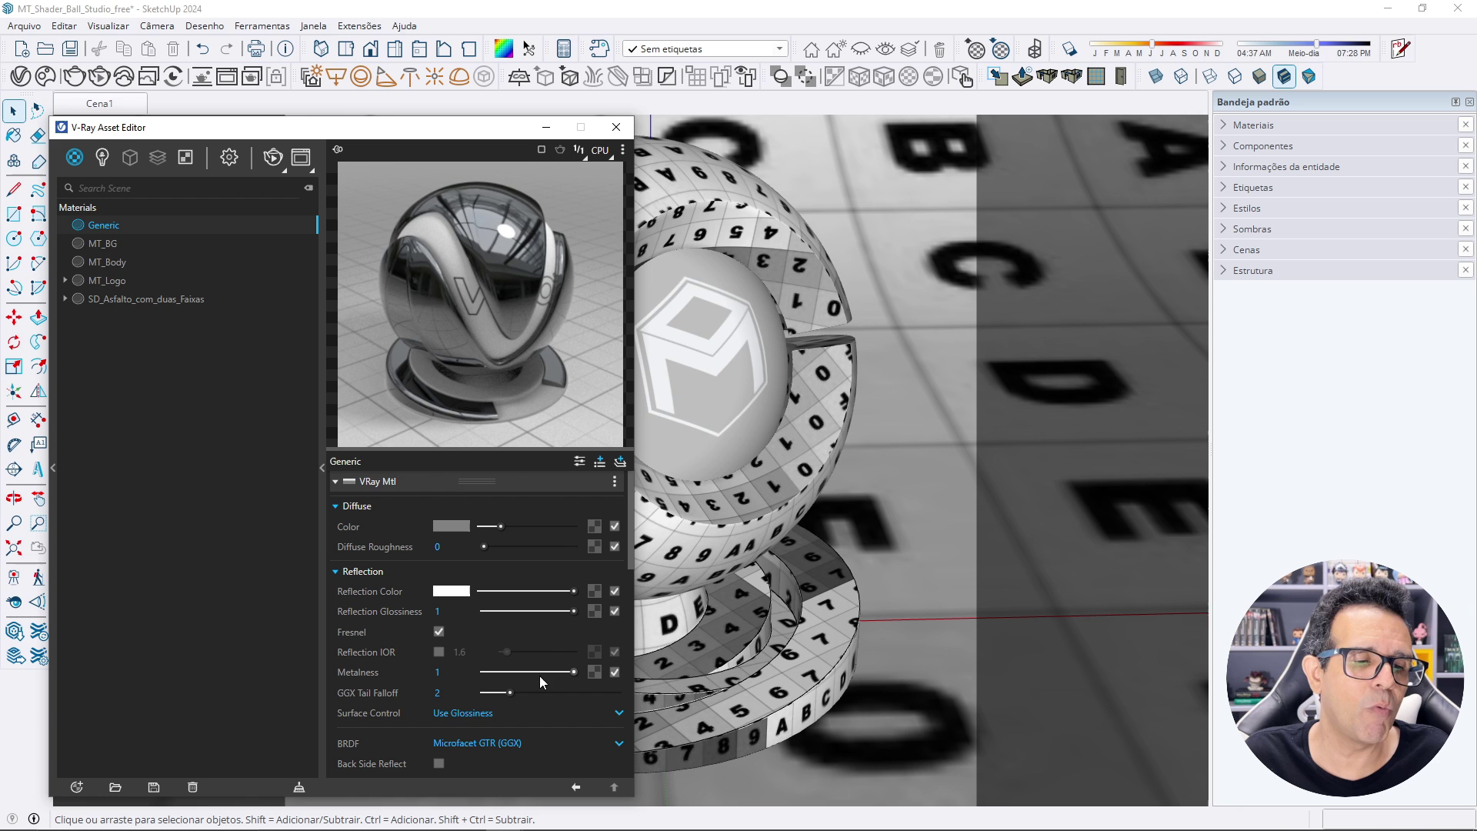
left_click_drag(539, 676, 523, 676)
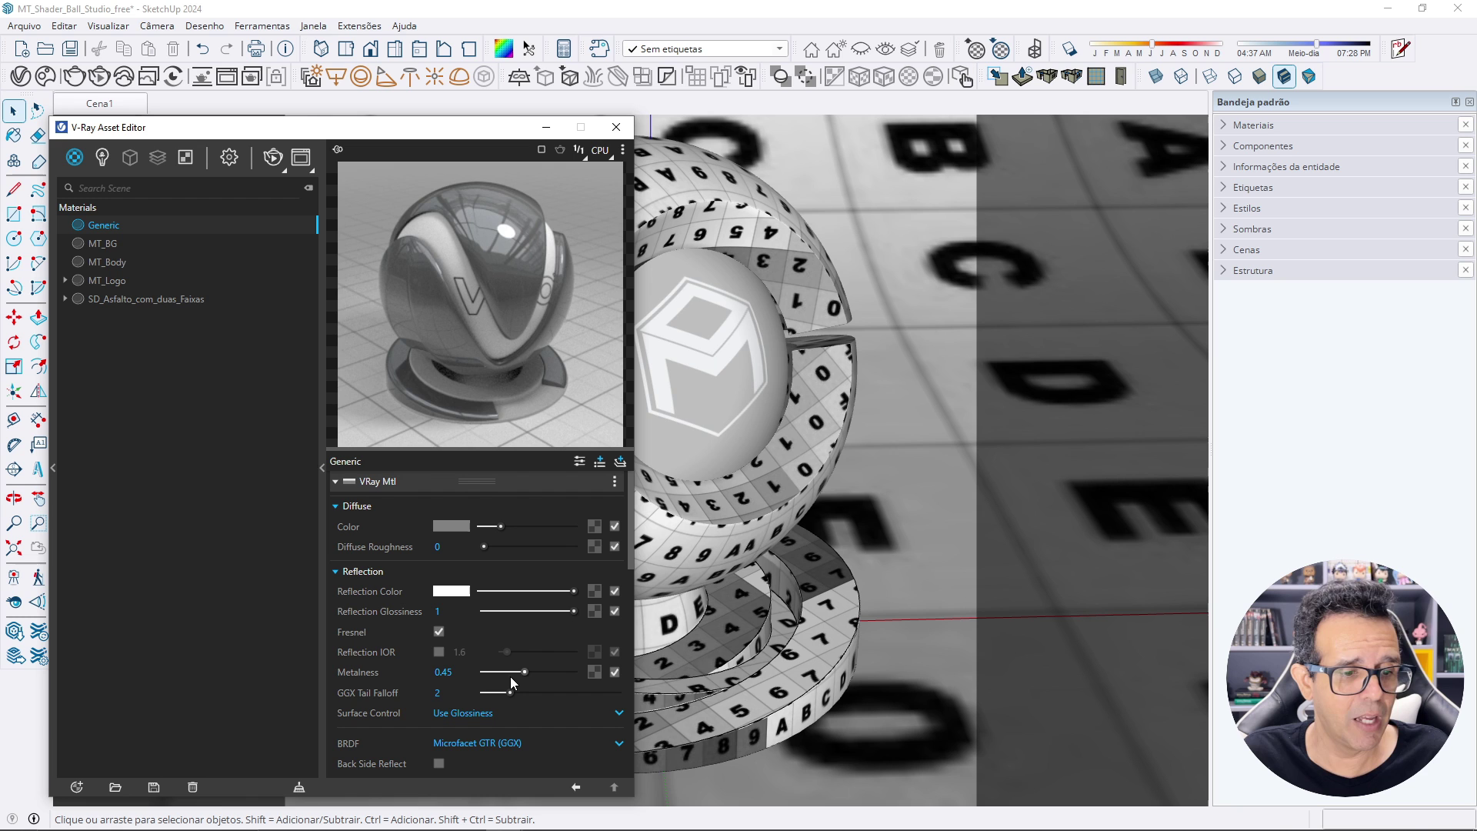
left_click_drag(523, 672, 453, 676)
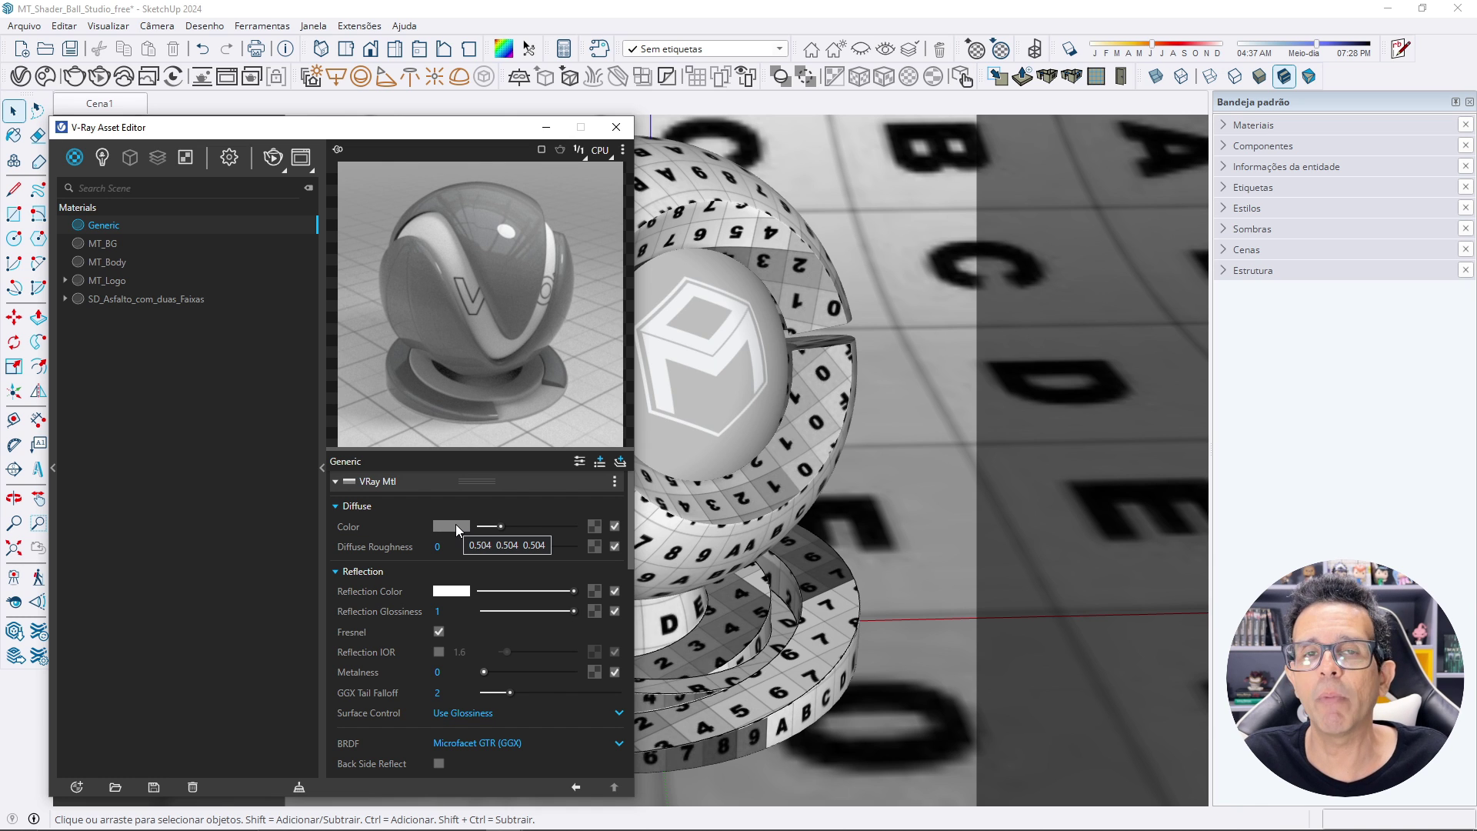
Set the Generic diffuse colour to pure red, with the red channel at 0.8.
left_click(454, 525)
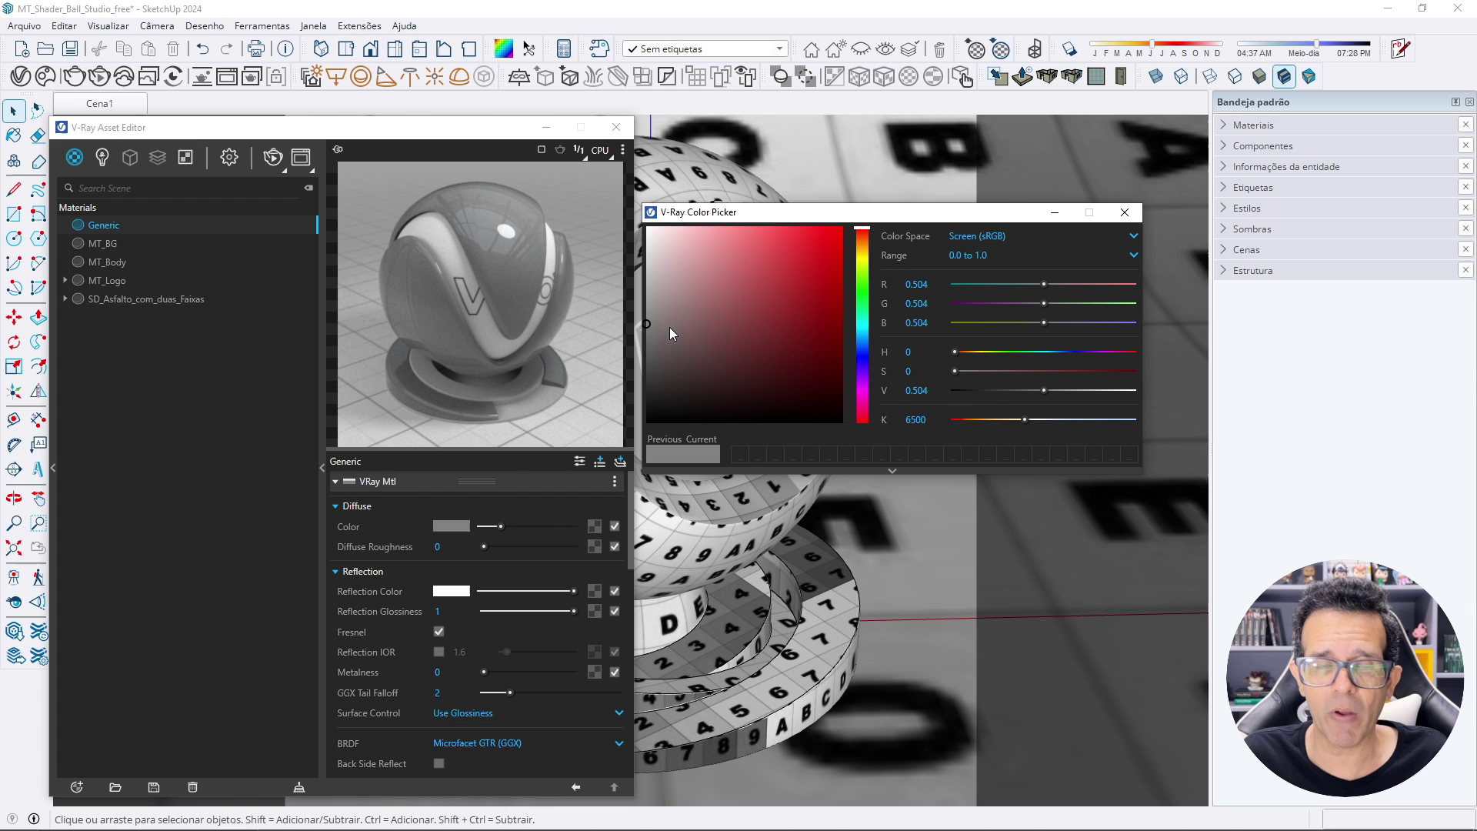
left_click_drag(648, 327, 858, 224)
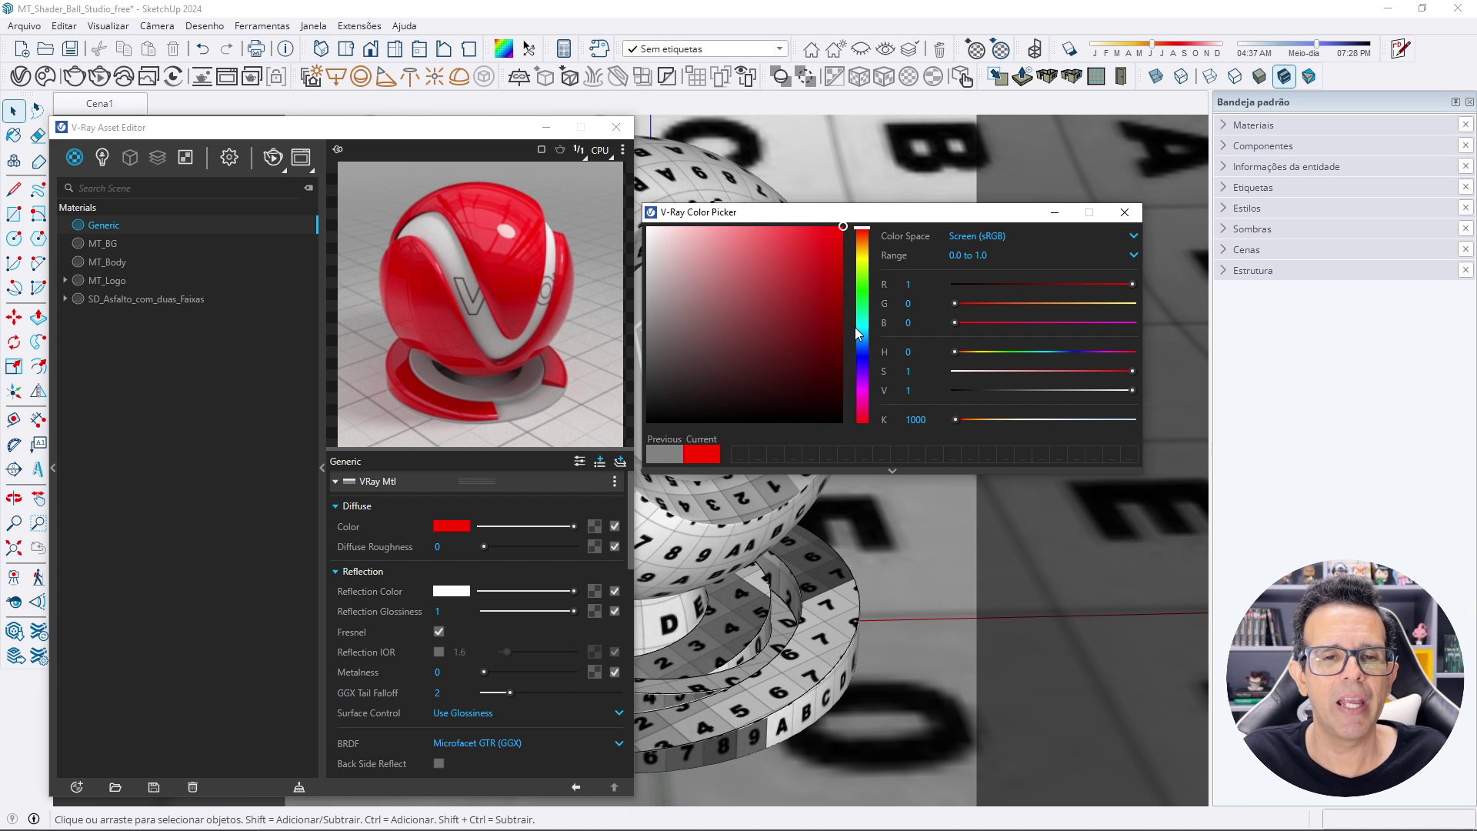
left_click(843, 225)
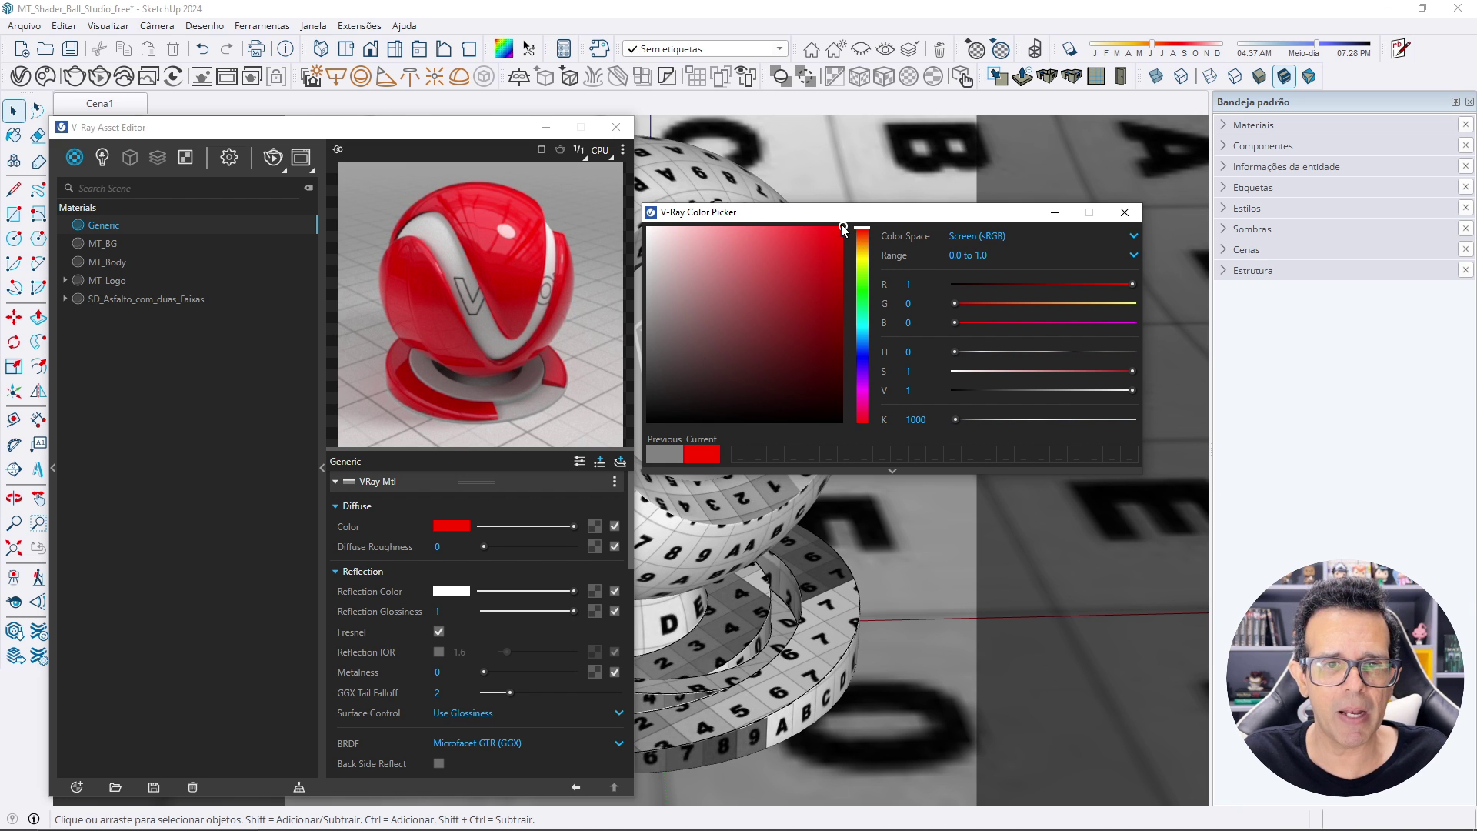
left_click_drag(843, 229, 843, 261)
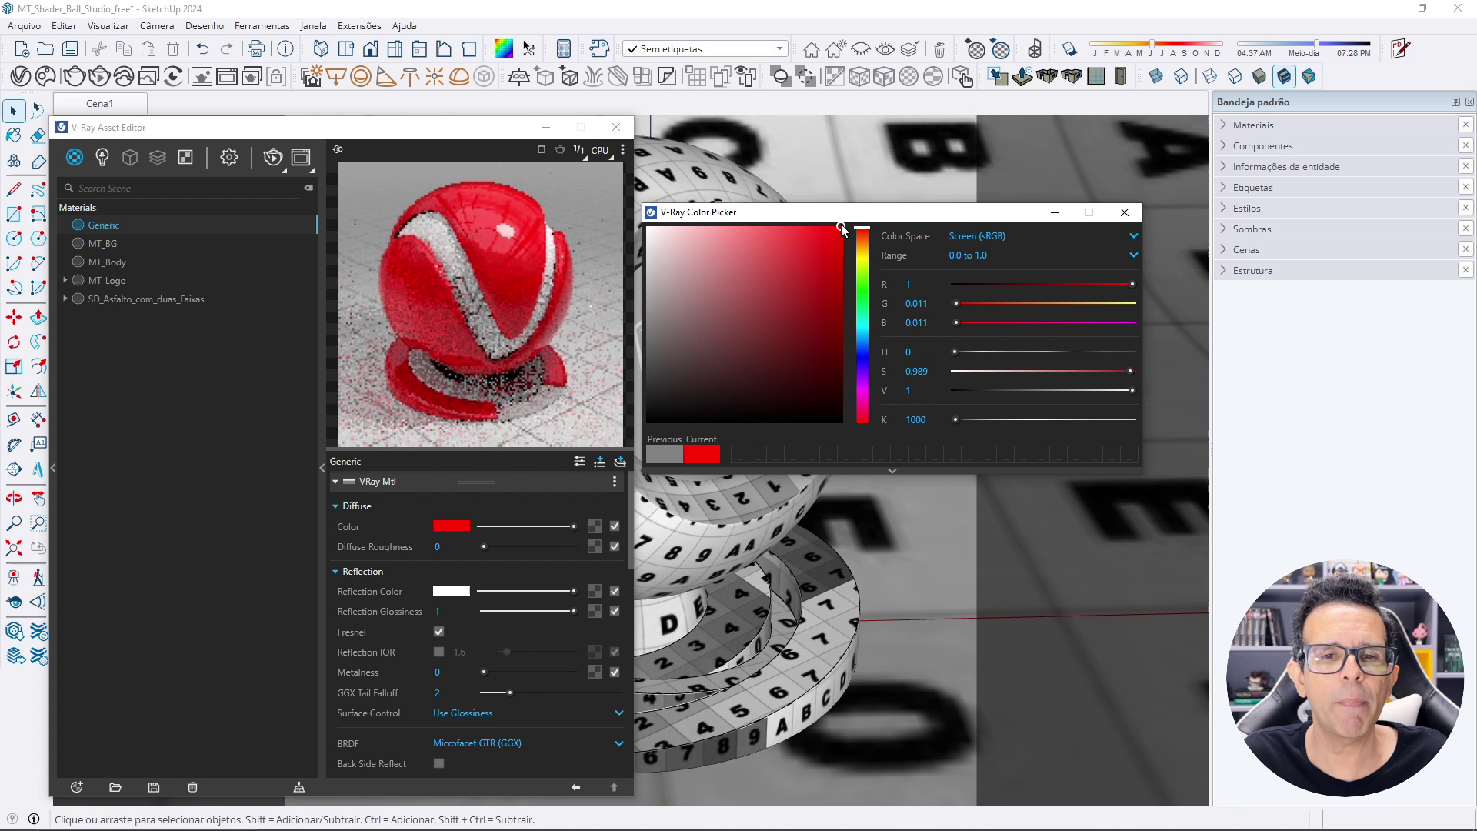
left_click(920, 285)
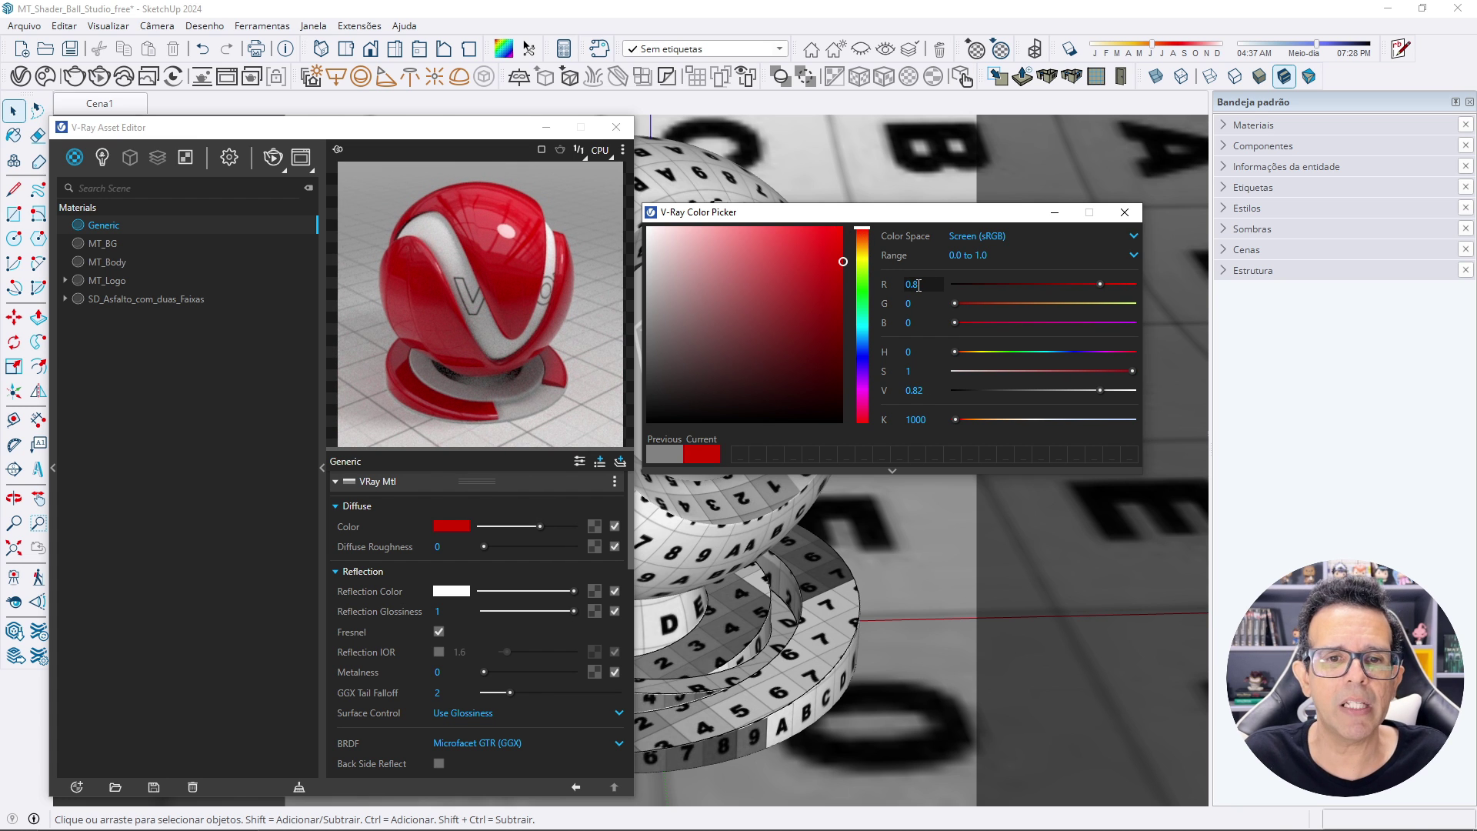
key("Return")
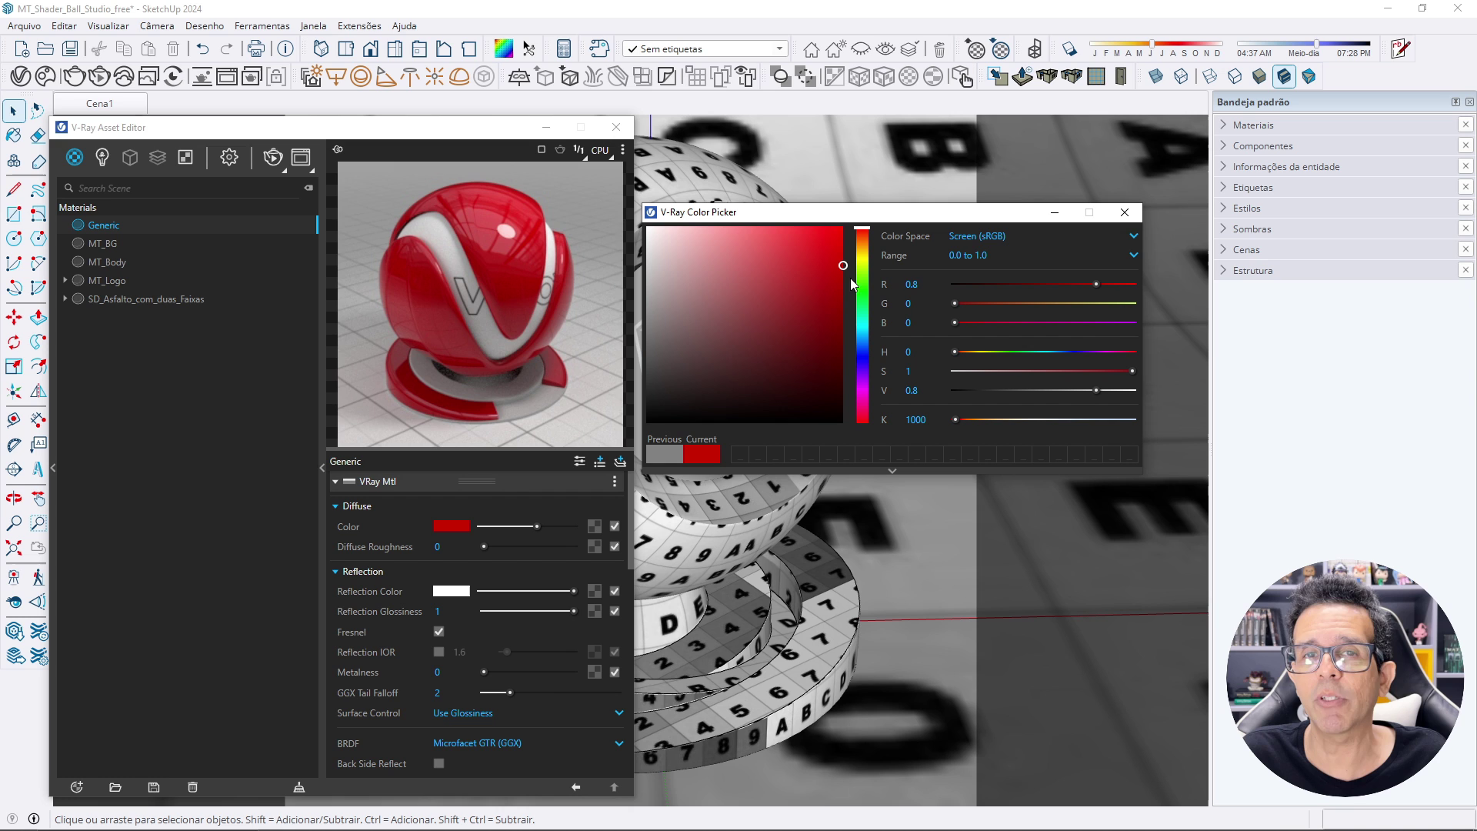
left_click(924, 290)
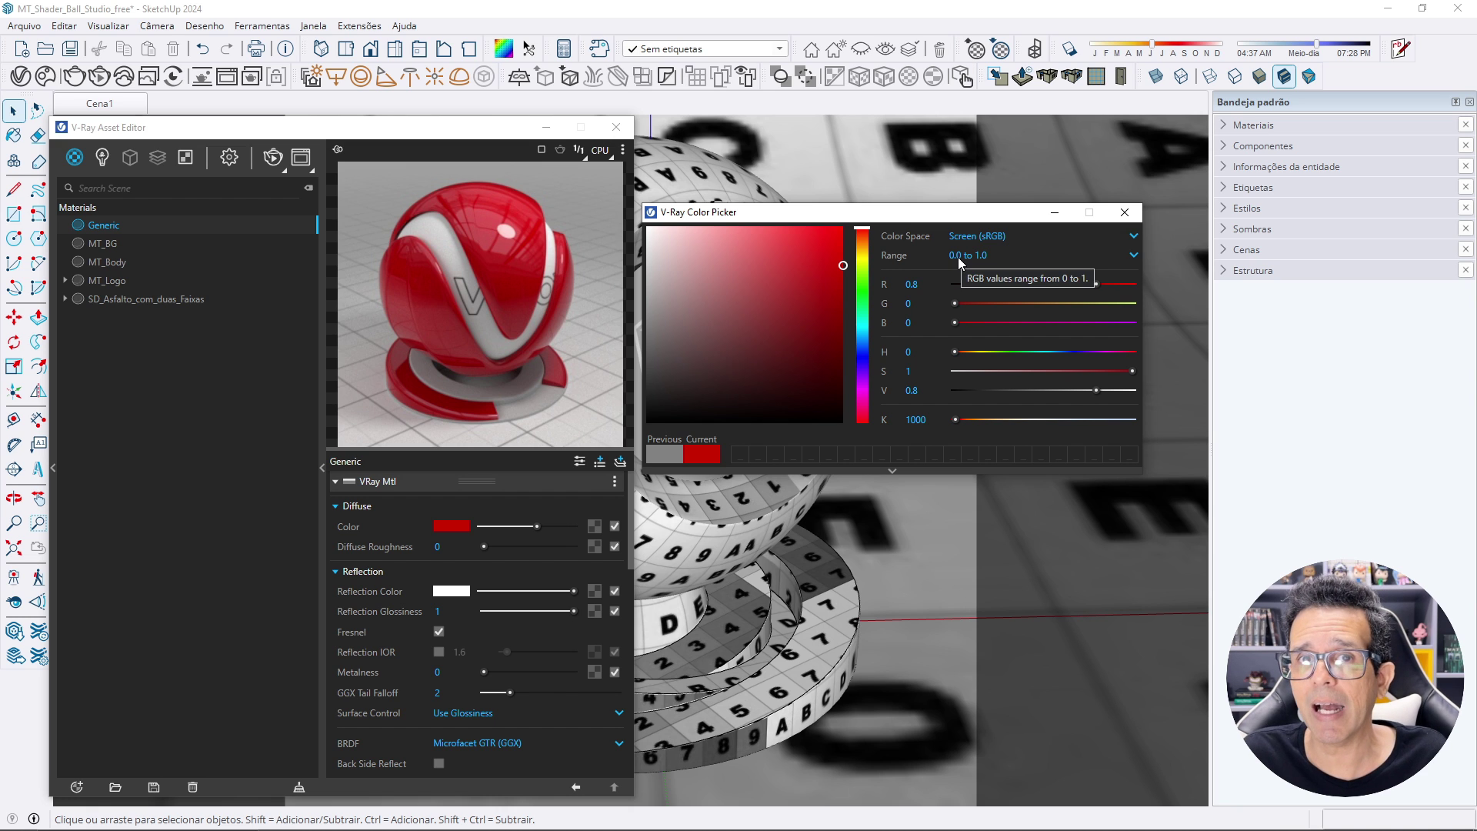
mouse_move(967, 256)
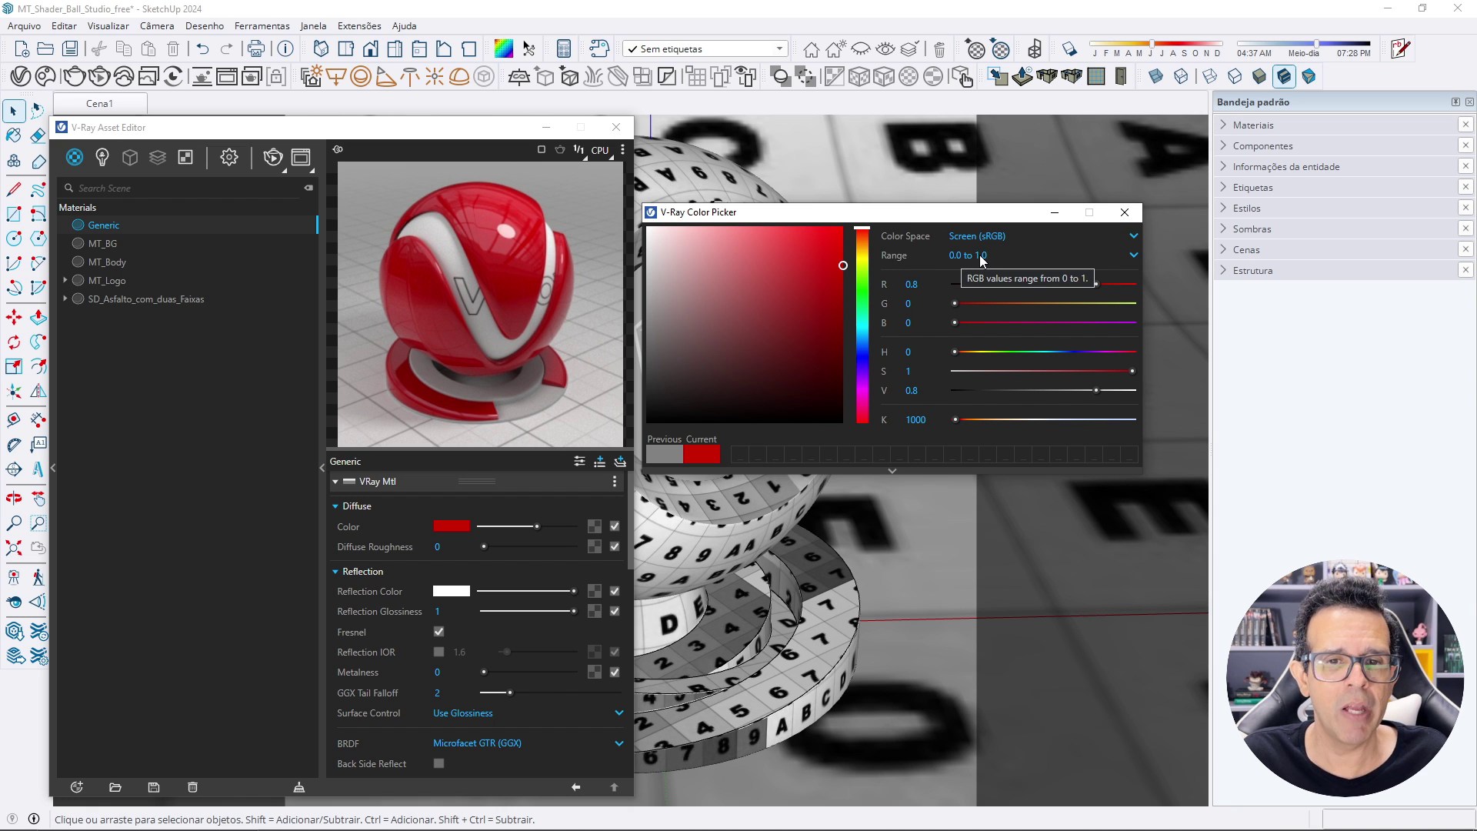
Switch the picker to 0–255 RGB values and try diffuse colours from white to near-black.
left_click(980, 255)
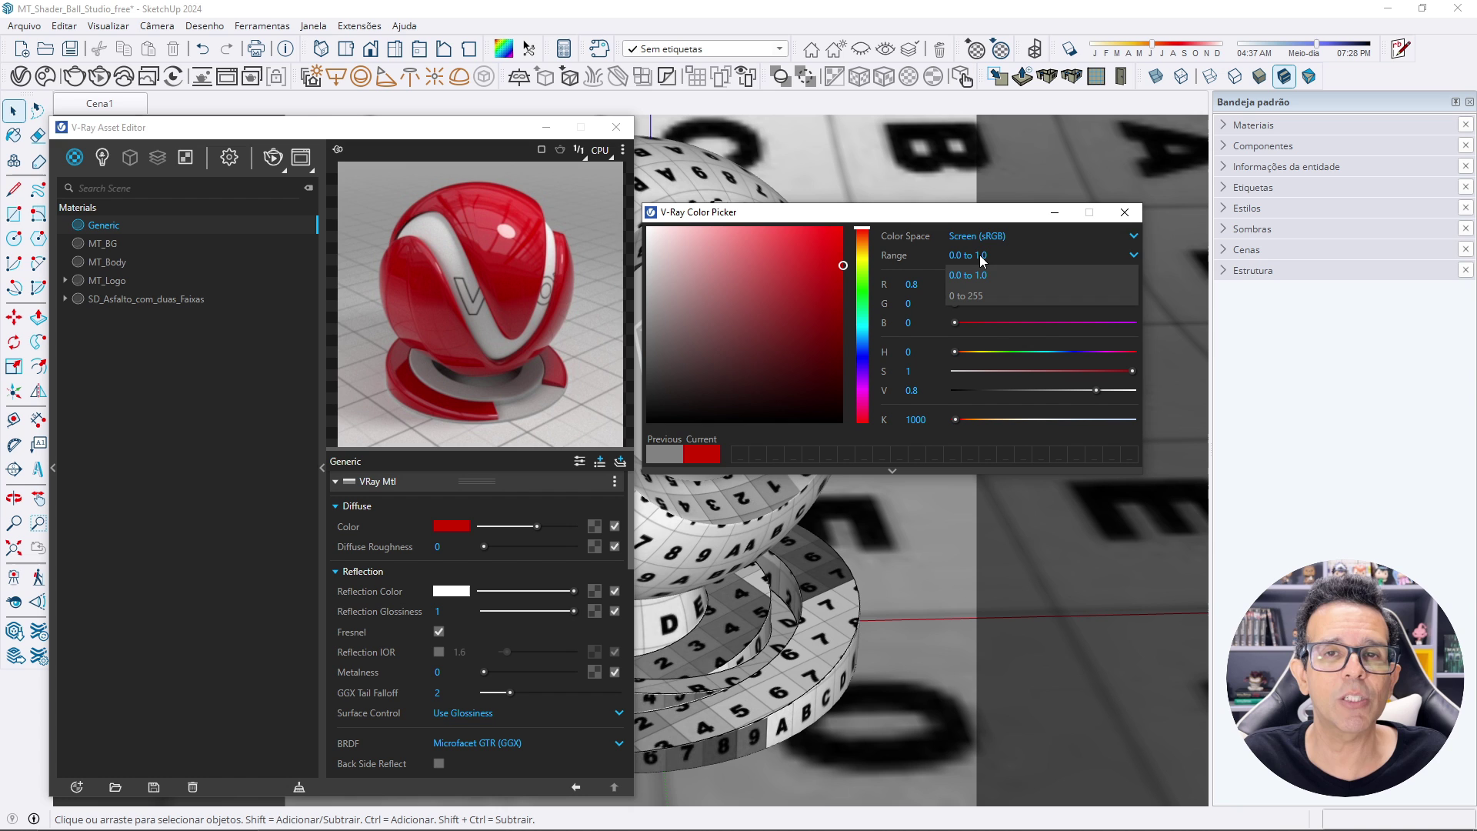
left_click(981, 297)
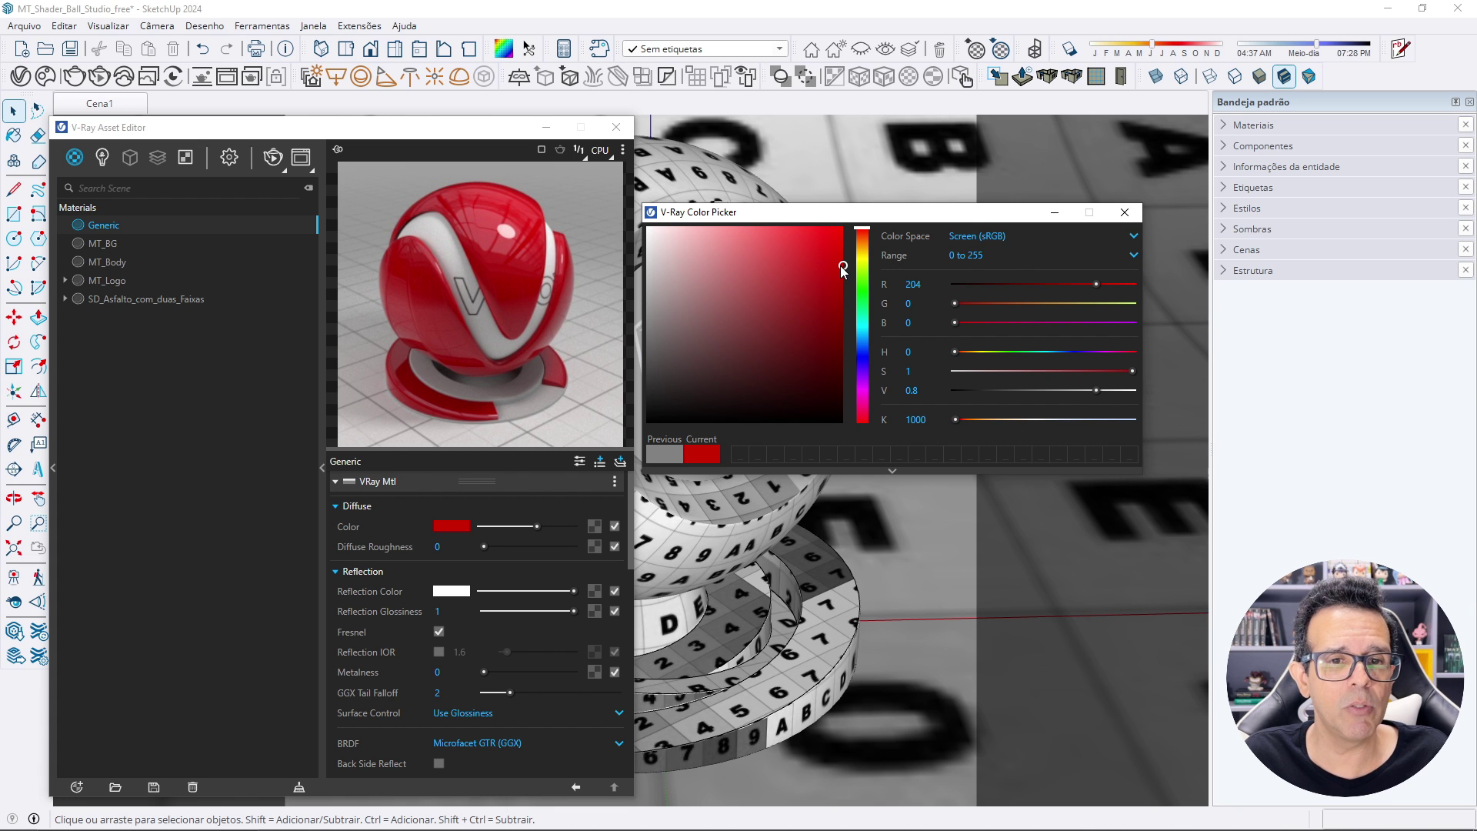
left_click_drag(840, 266, 611, 423)
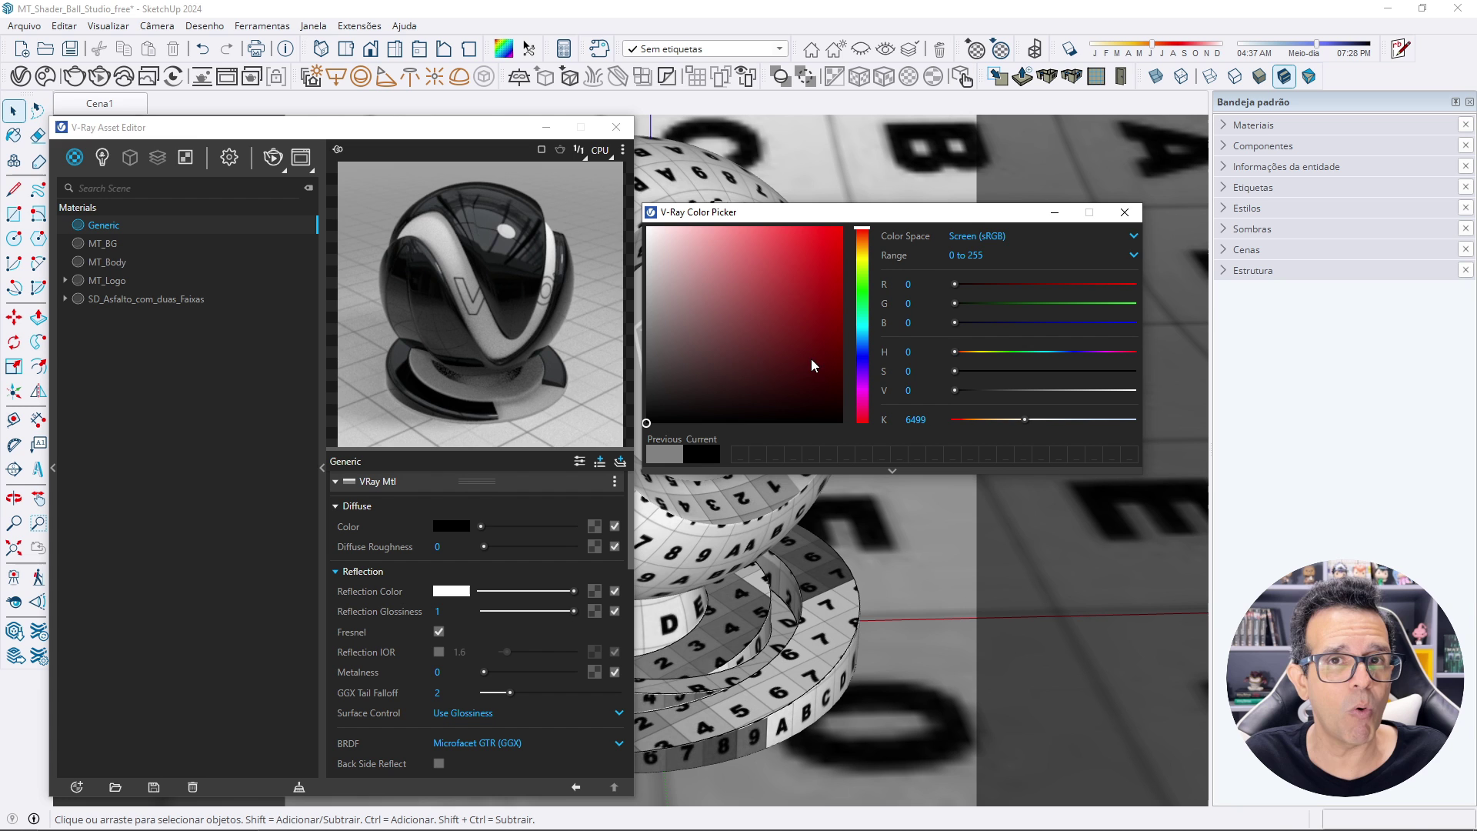
left_click_drag(700, 389, 626, 223)
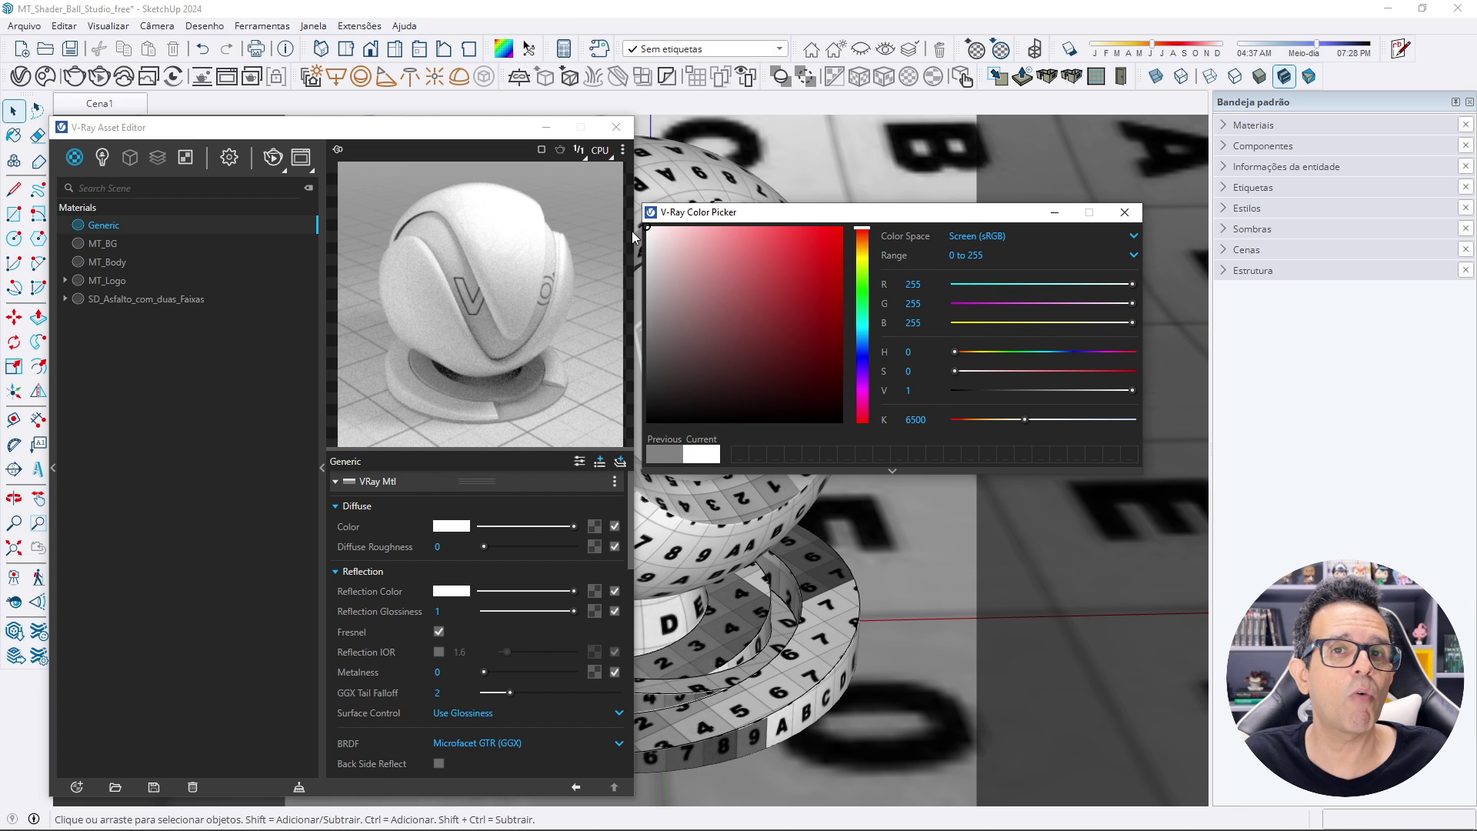
left_click_drag(660, 256, 646, 423)
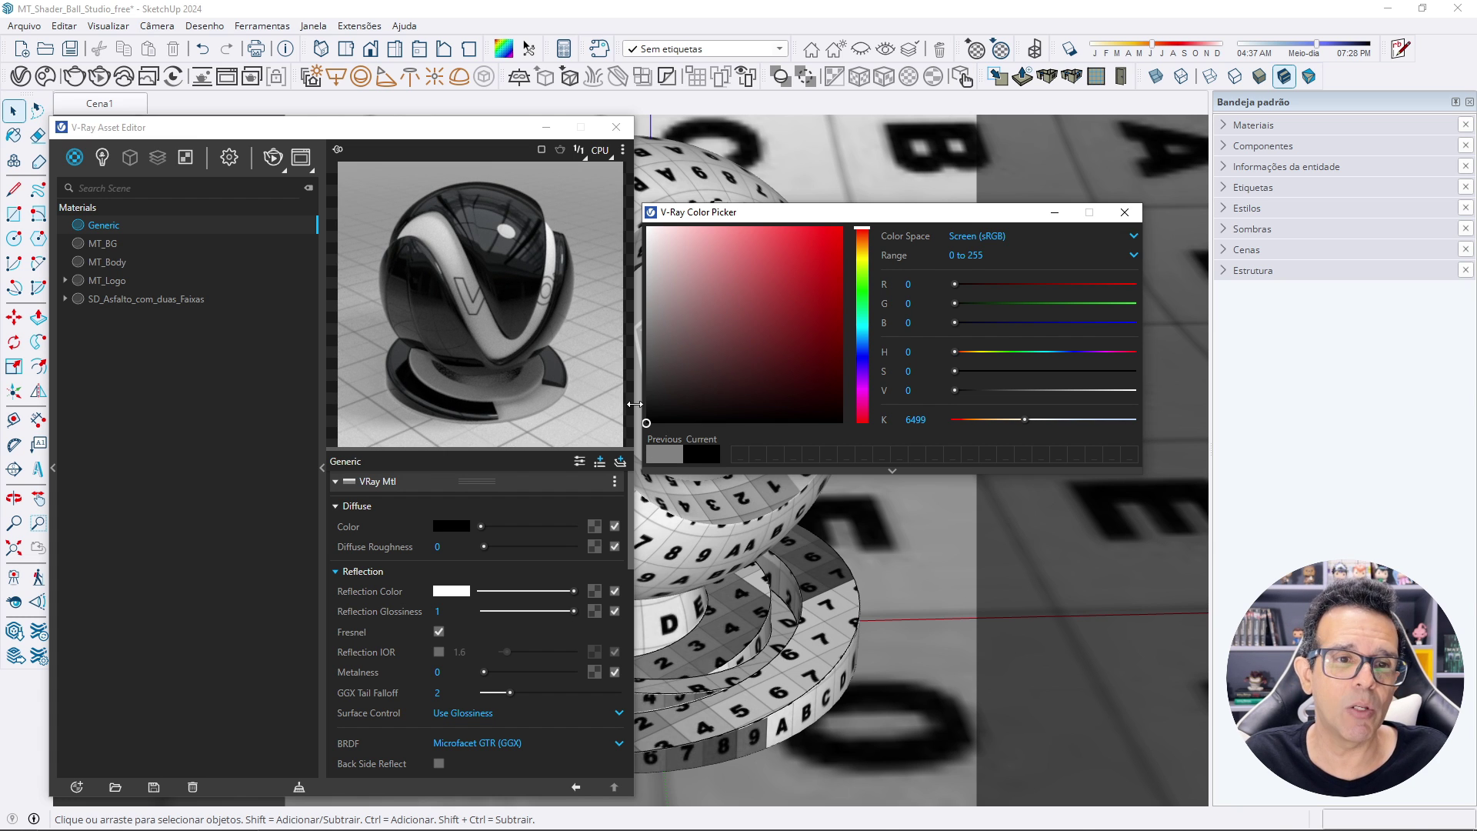
mouse_move(648, 416)
left_mouse_down()
mouse_move(657, 342)
mouse_move(623, 206)
left_mouse_up()
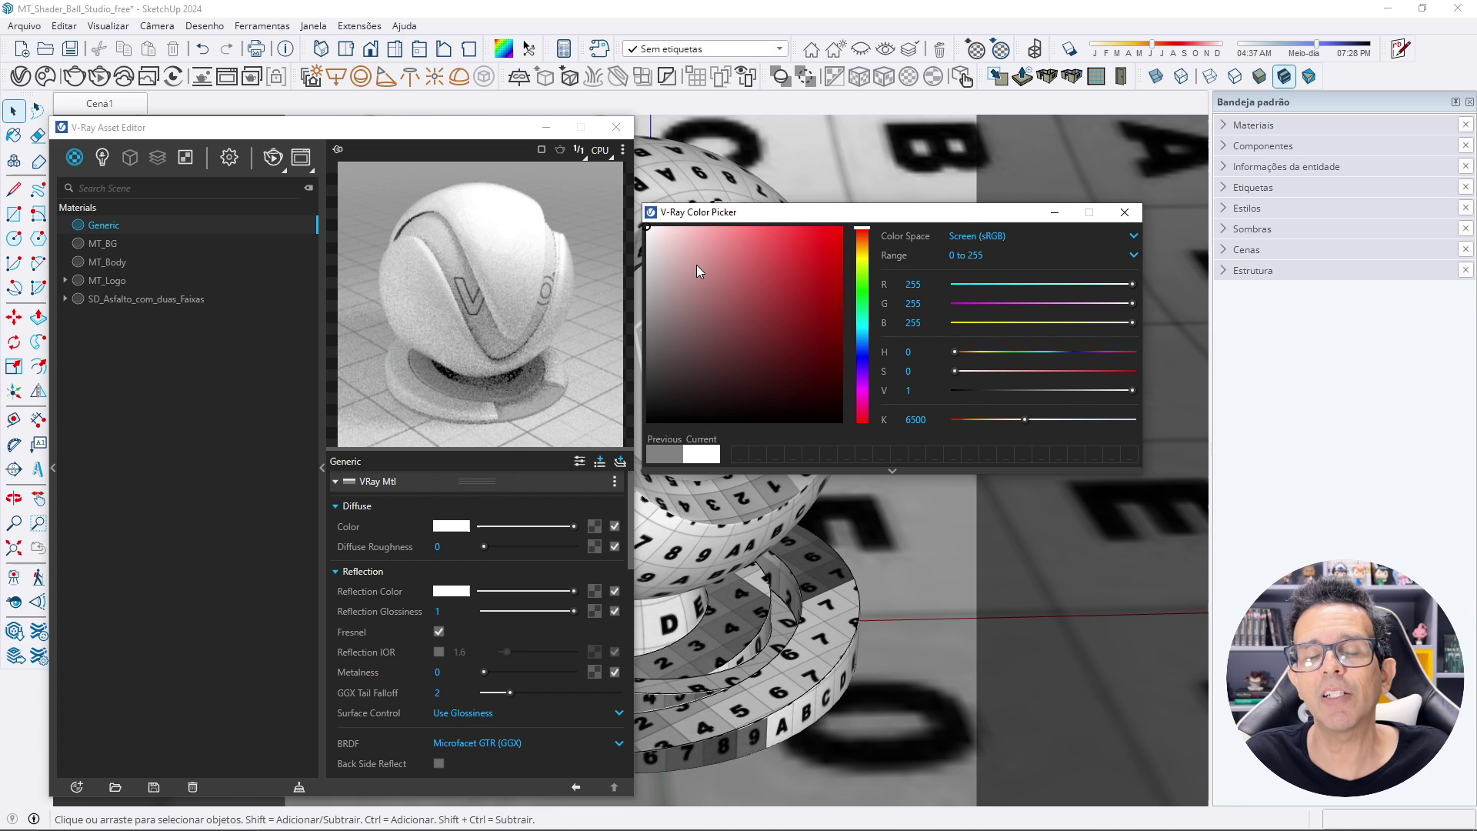
left_click_drag(673, 357, 642, 411)
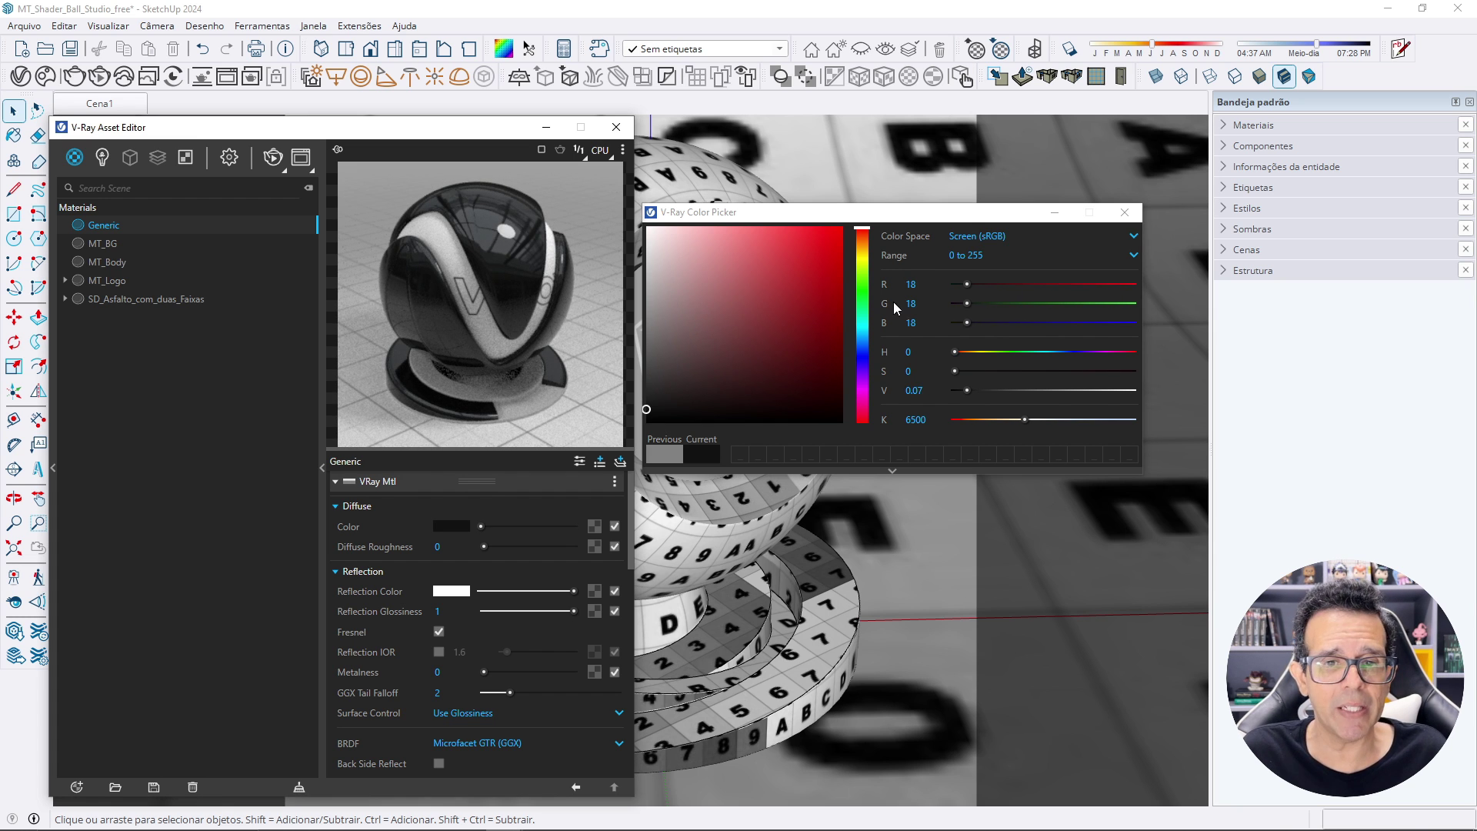
Enter RGB 30, 30, 30 as the diffuse colour.
double_click(922, 285)
type("30")
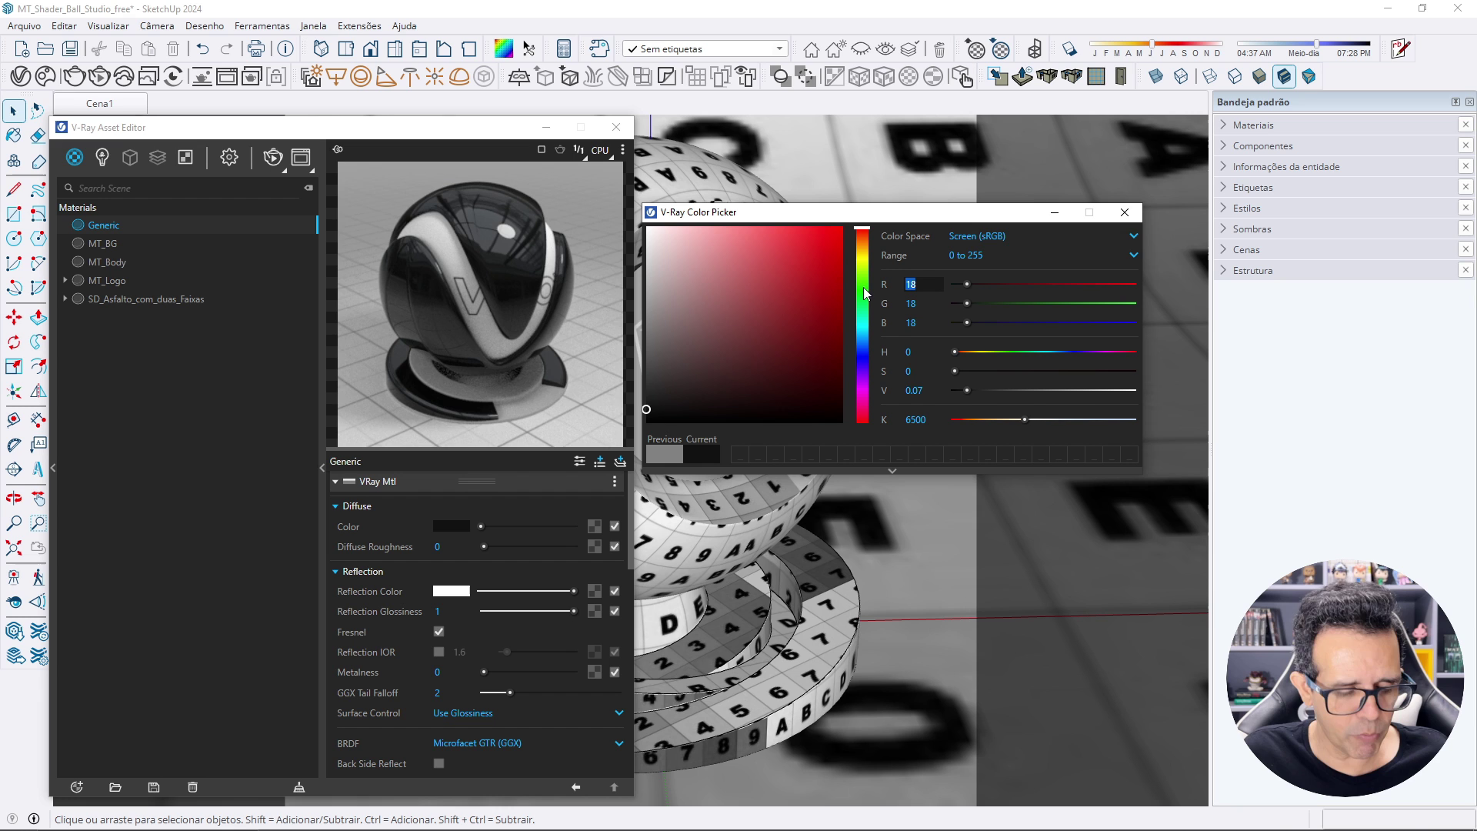
key("Tab")
type("30")
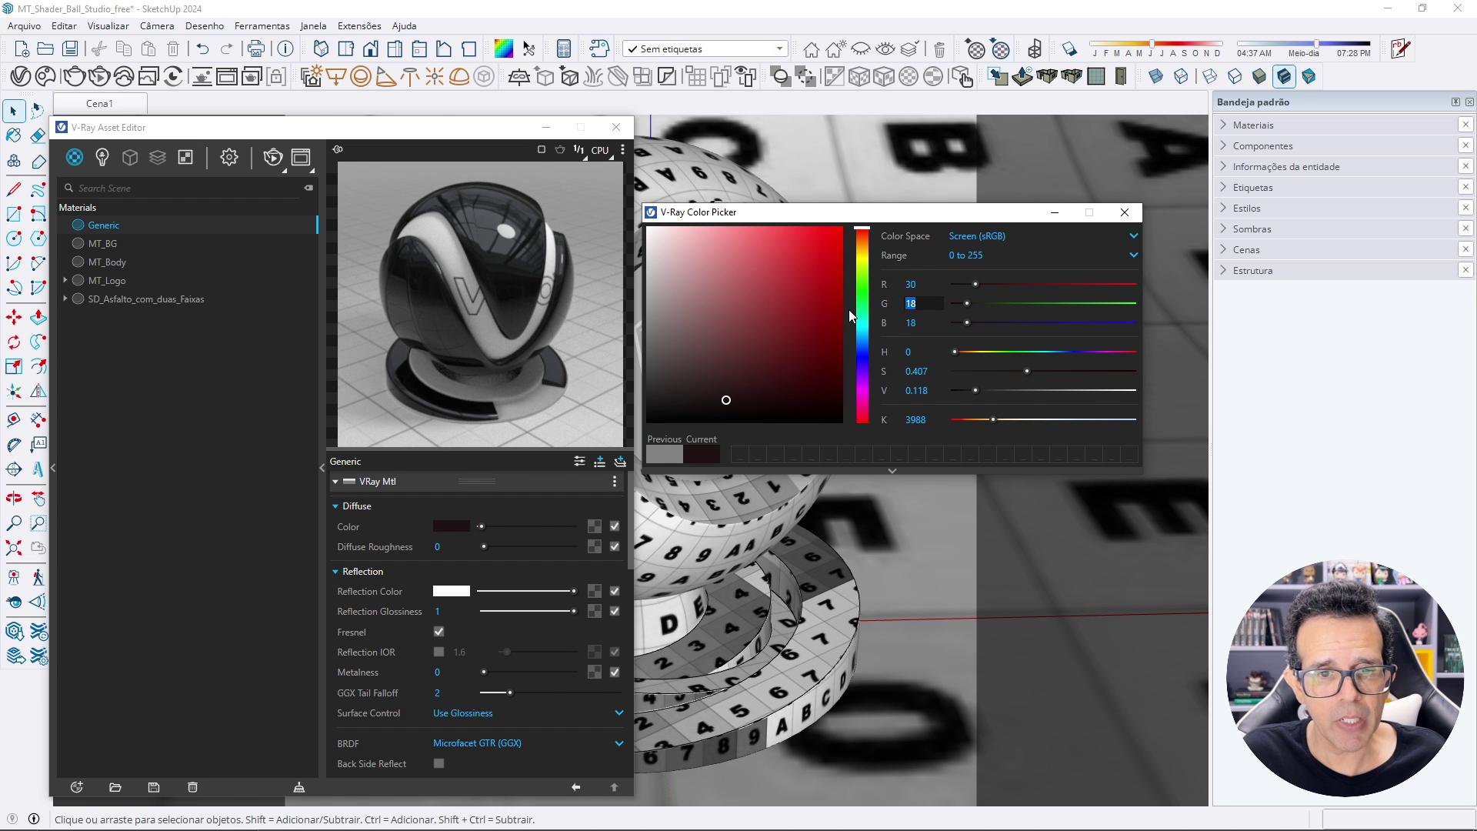
key("Tab")
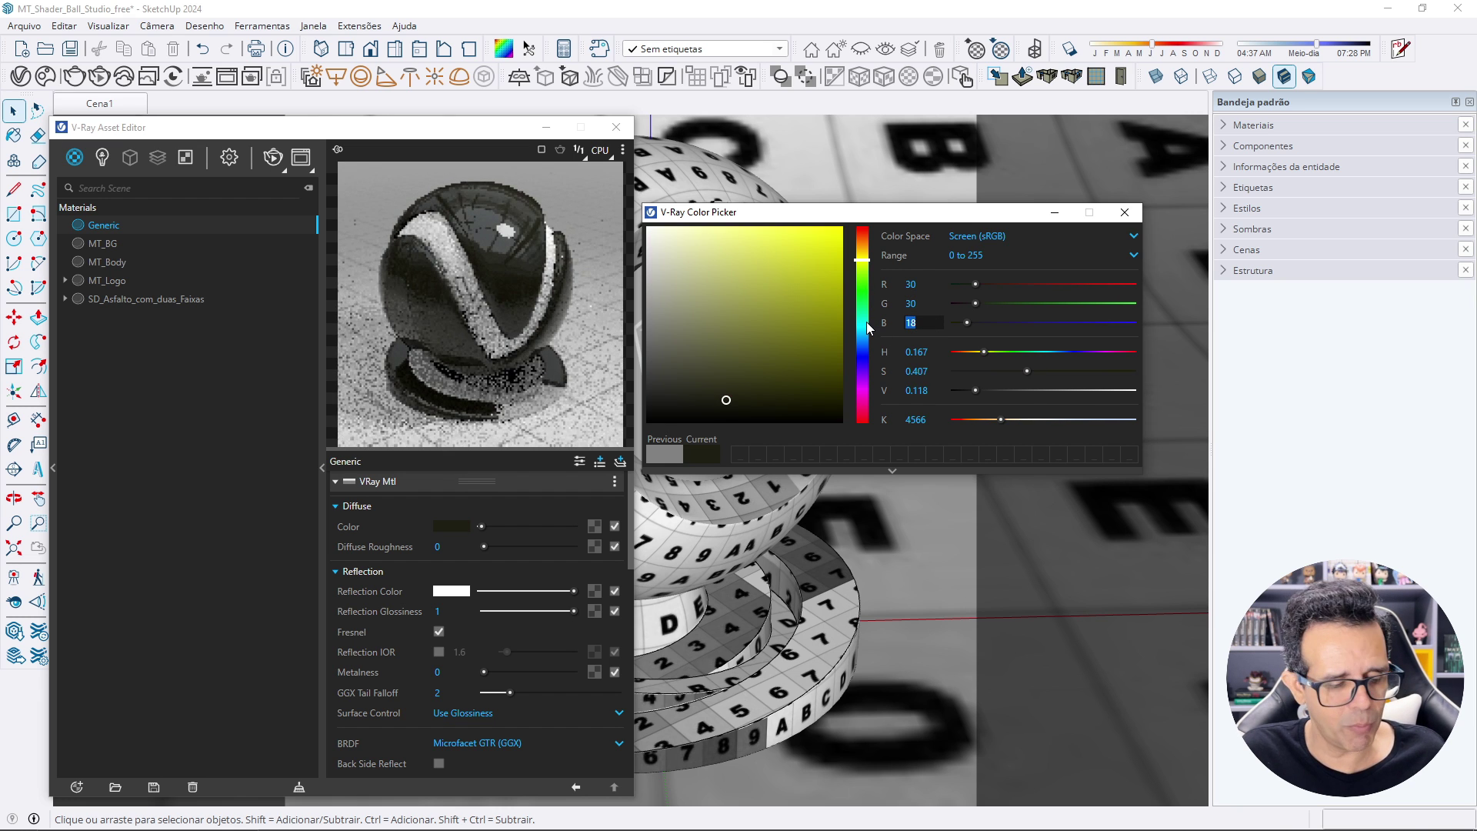
type("30")
key("Tab")
type("180")
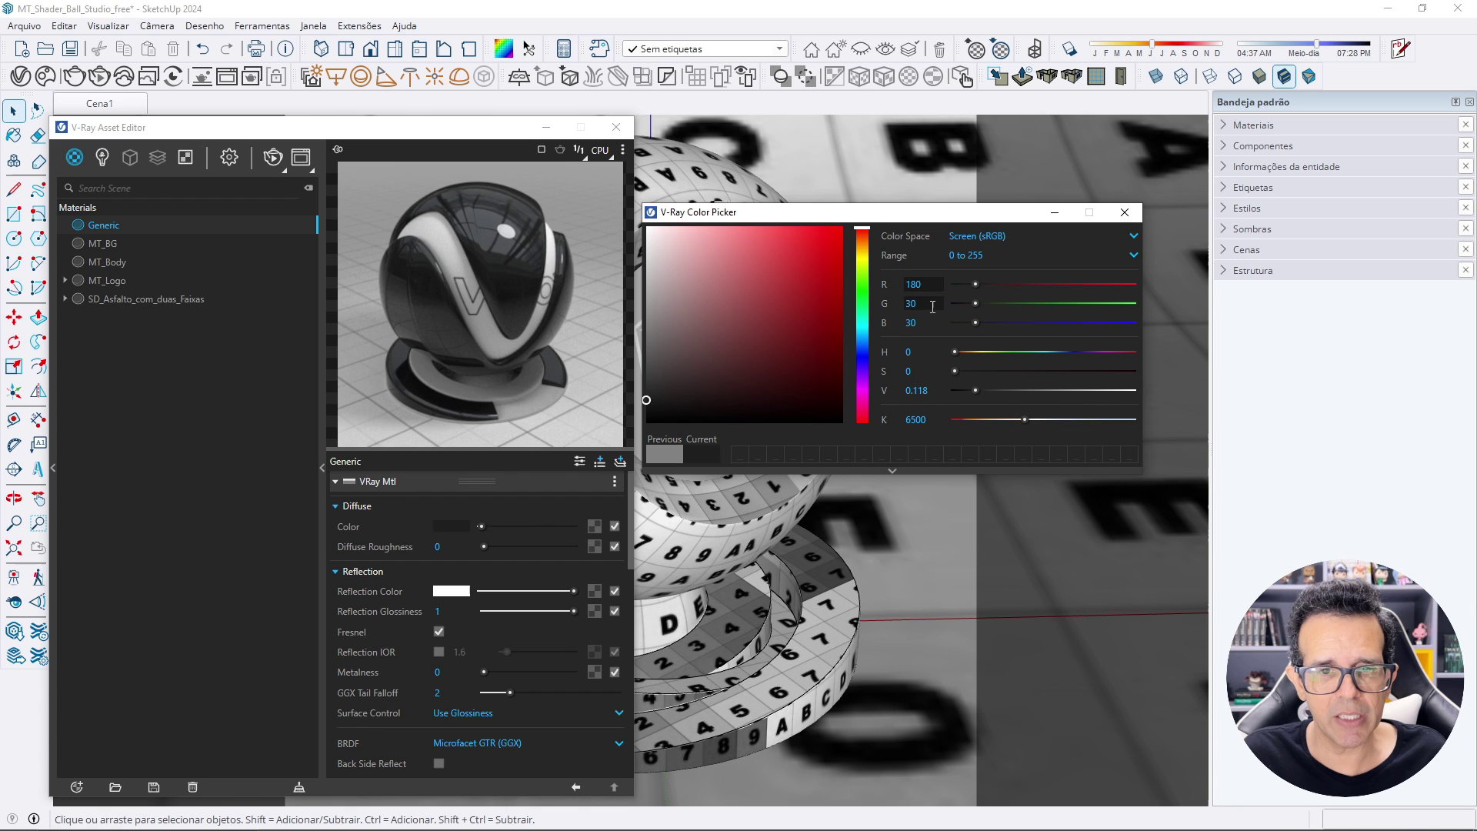
Change the diffuse RGB values to 180, 180, 180 for a neutral grey.
key("Tab")
type("180")
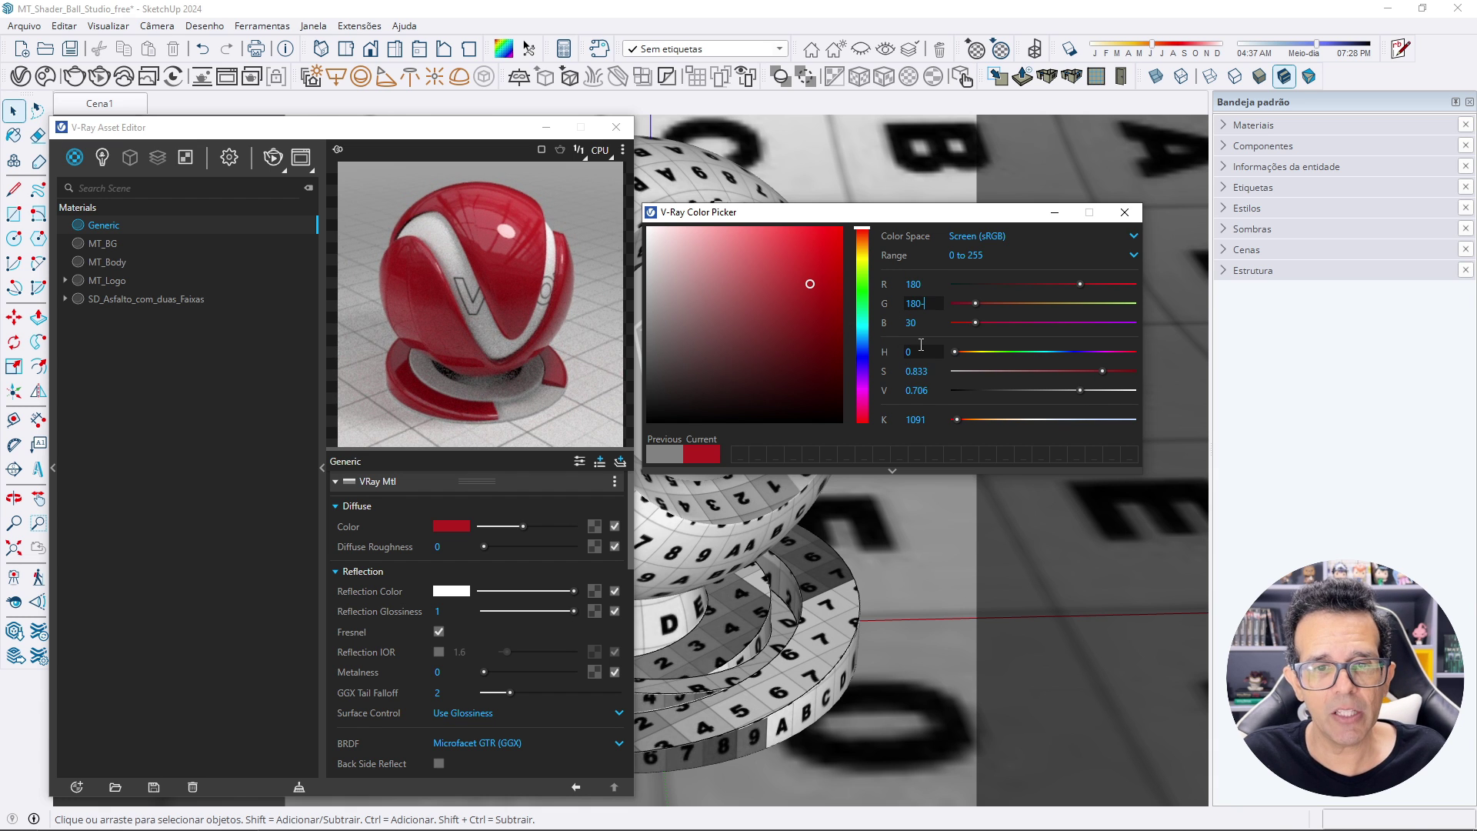
key("Tab")
type("1")
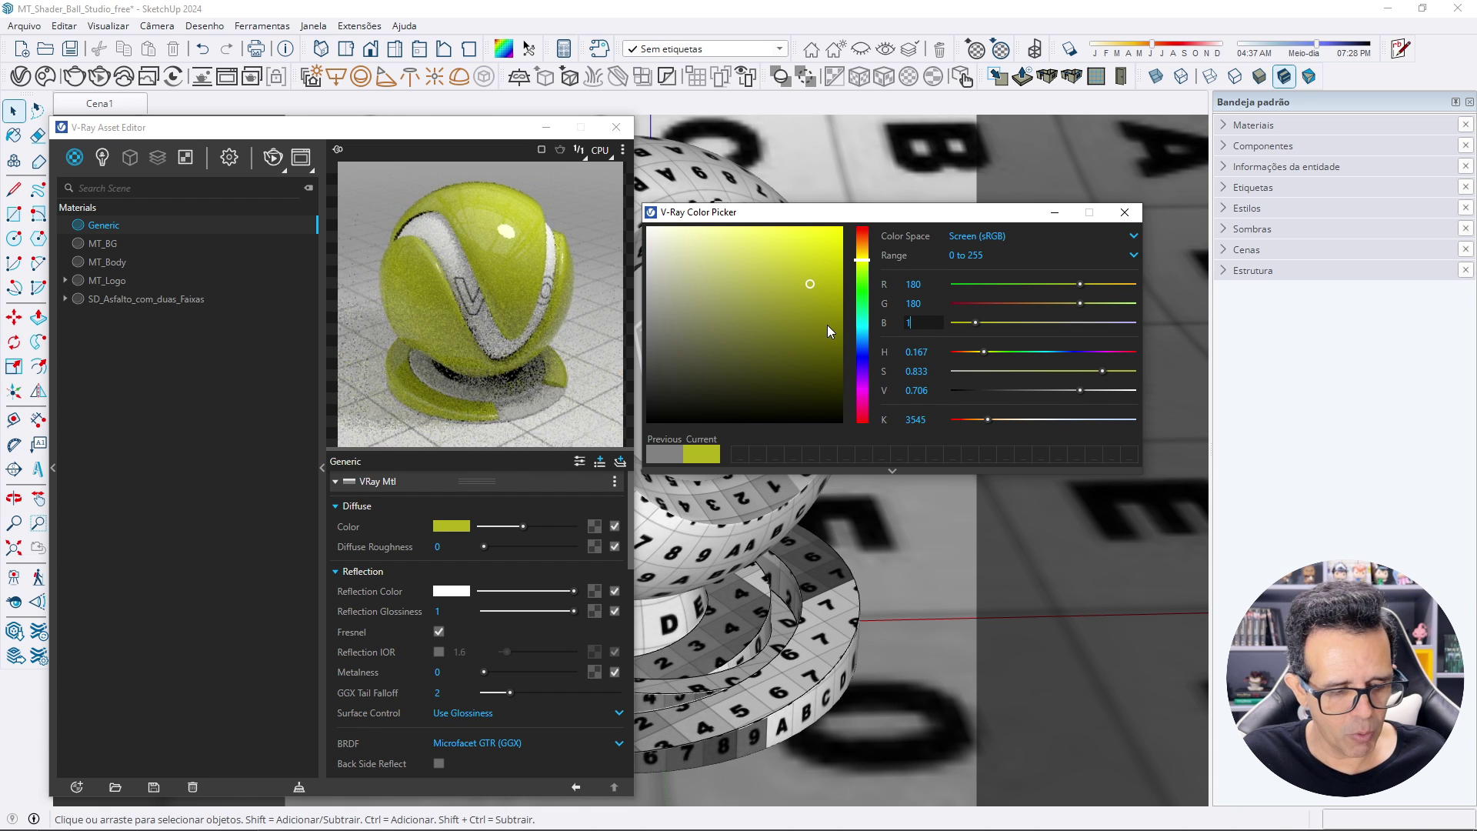
type("80")
key("Tab")
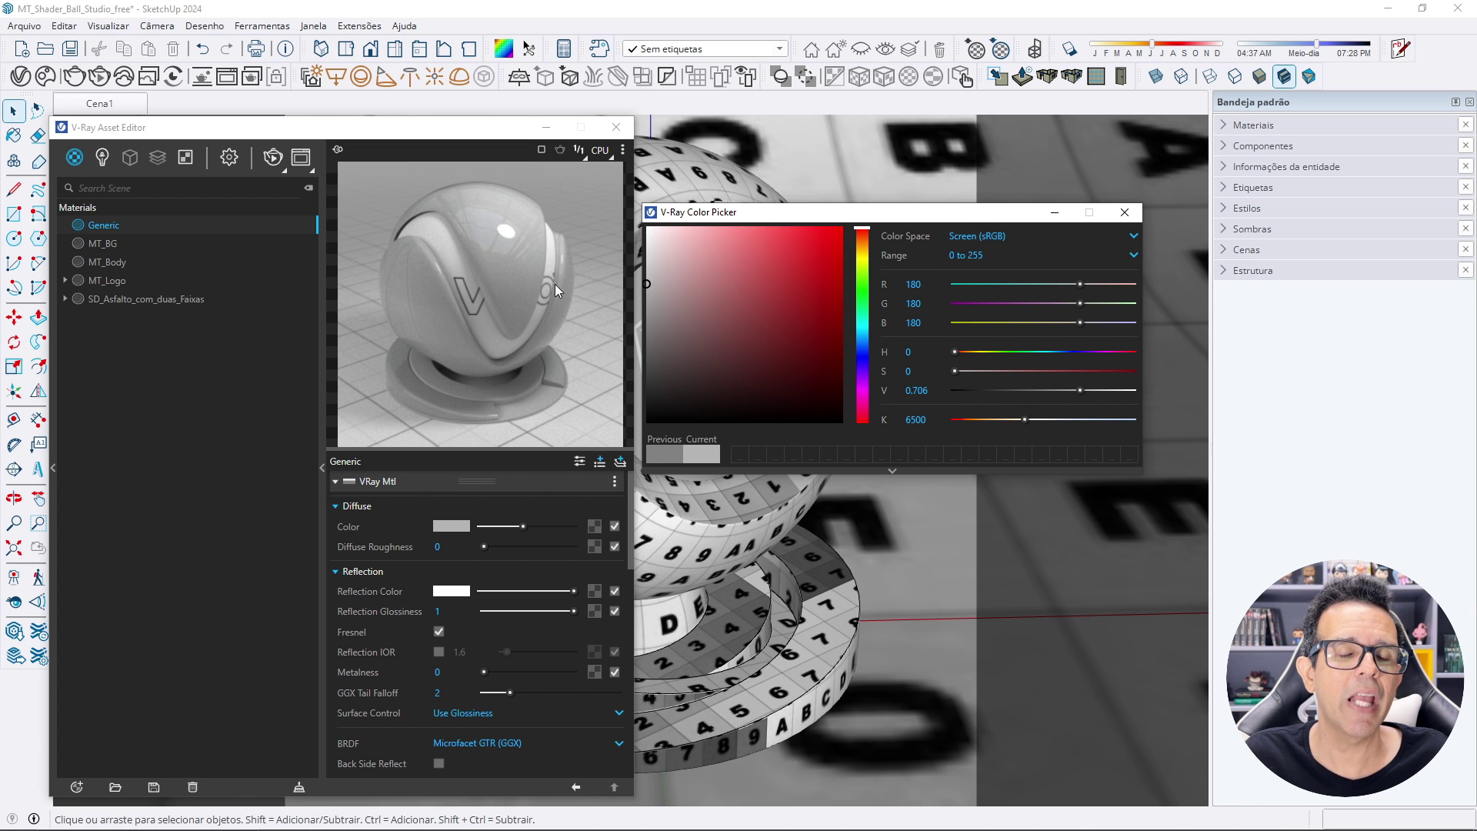
Close the colour picker and delete the old Generic material.
left_click(1124, 212)
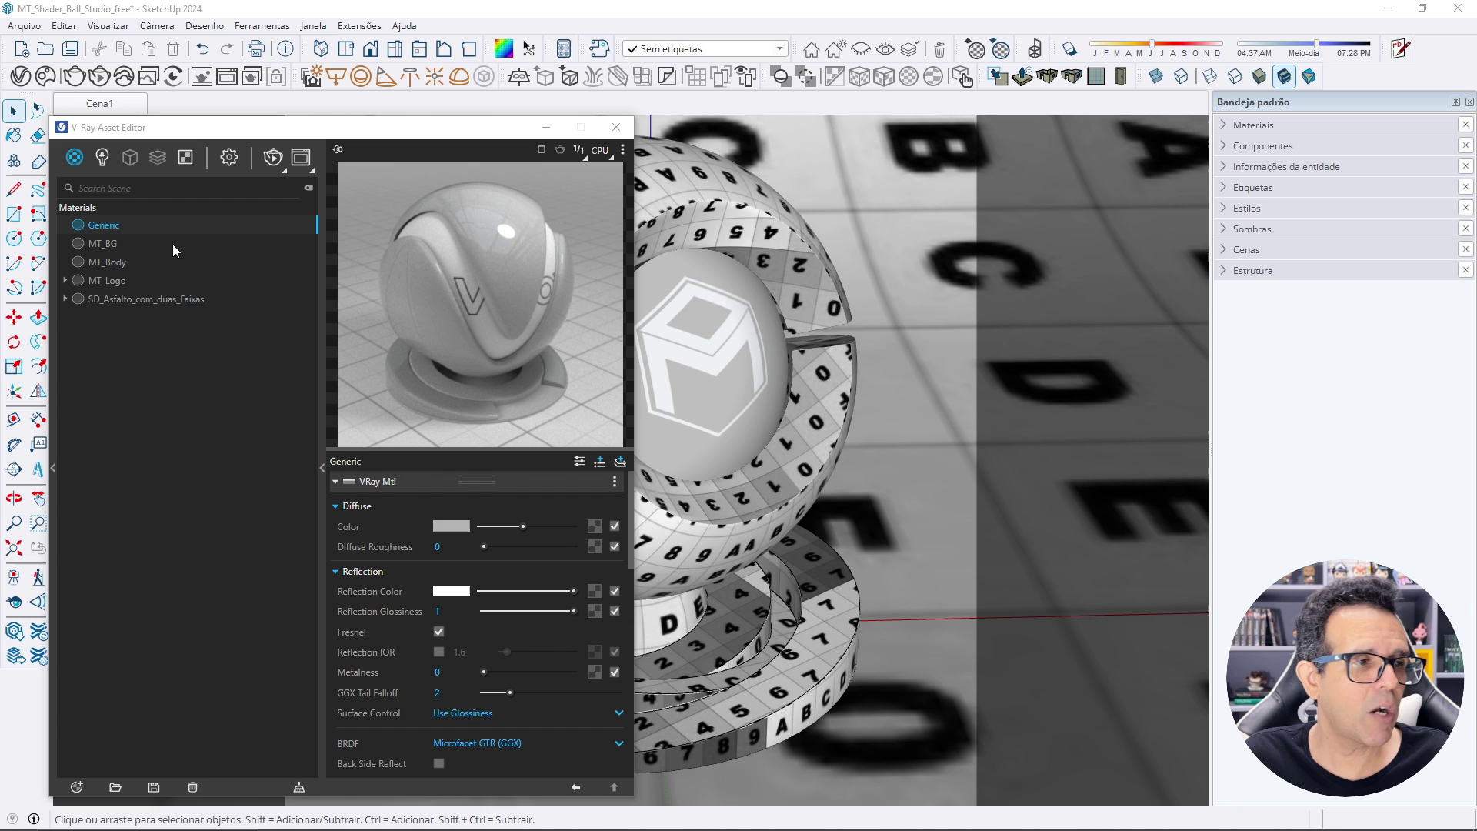
left_click(116, 227)
right_click(116, 228)
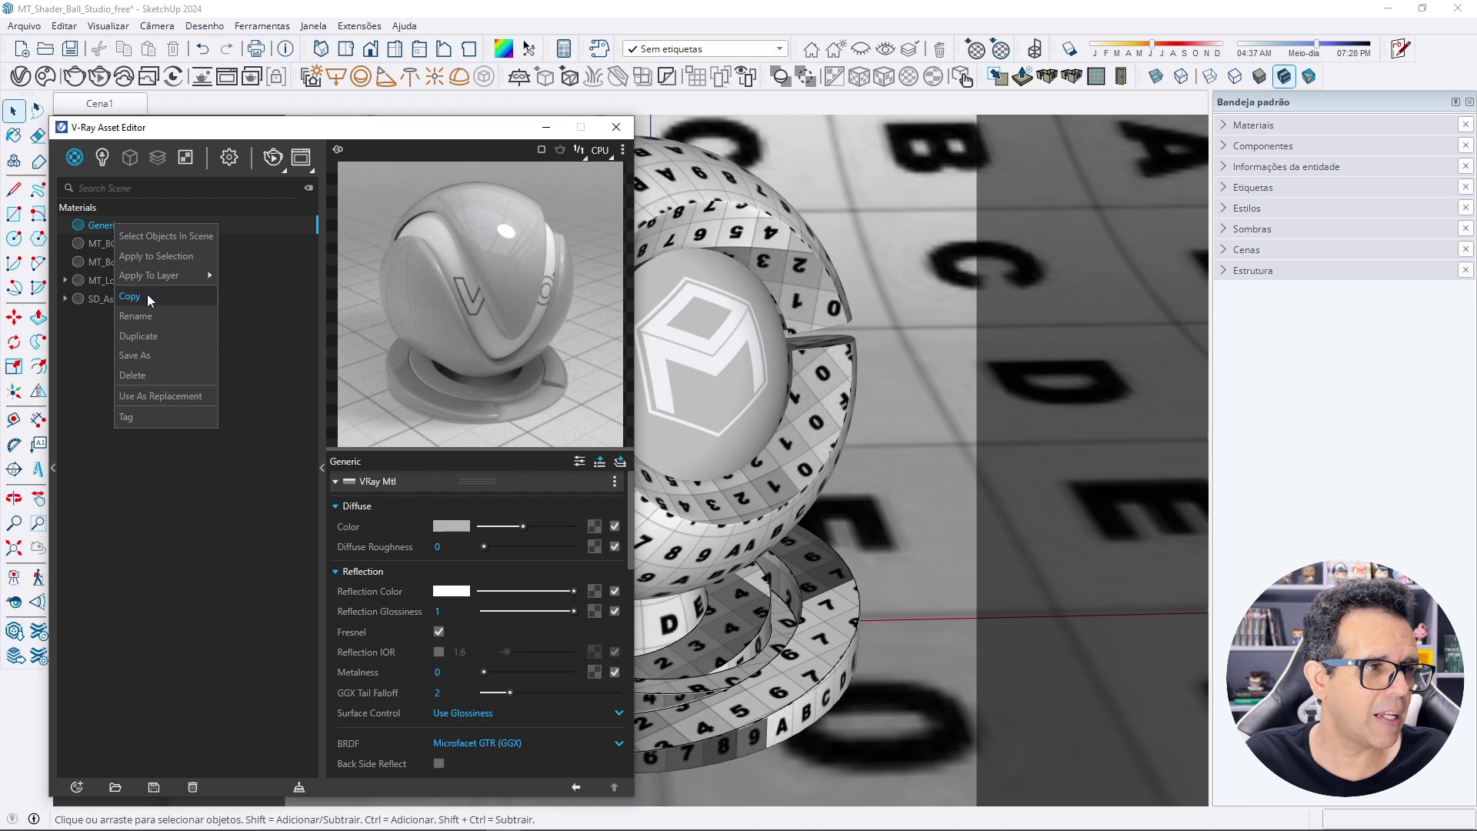
left_click(147, 373)
left_click(781, 423)
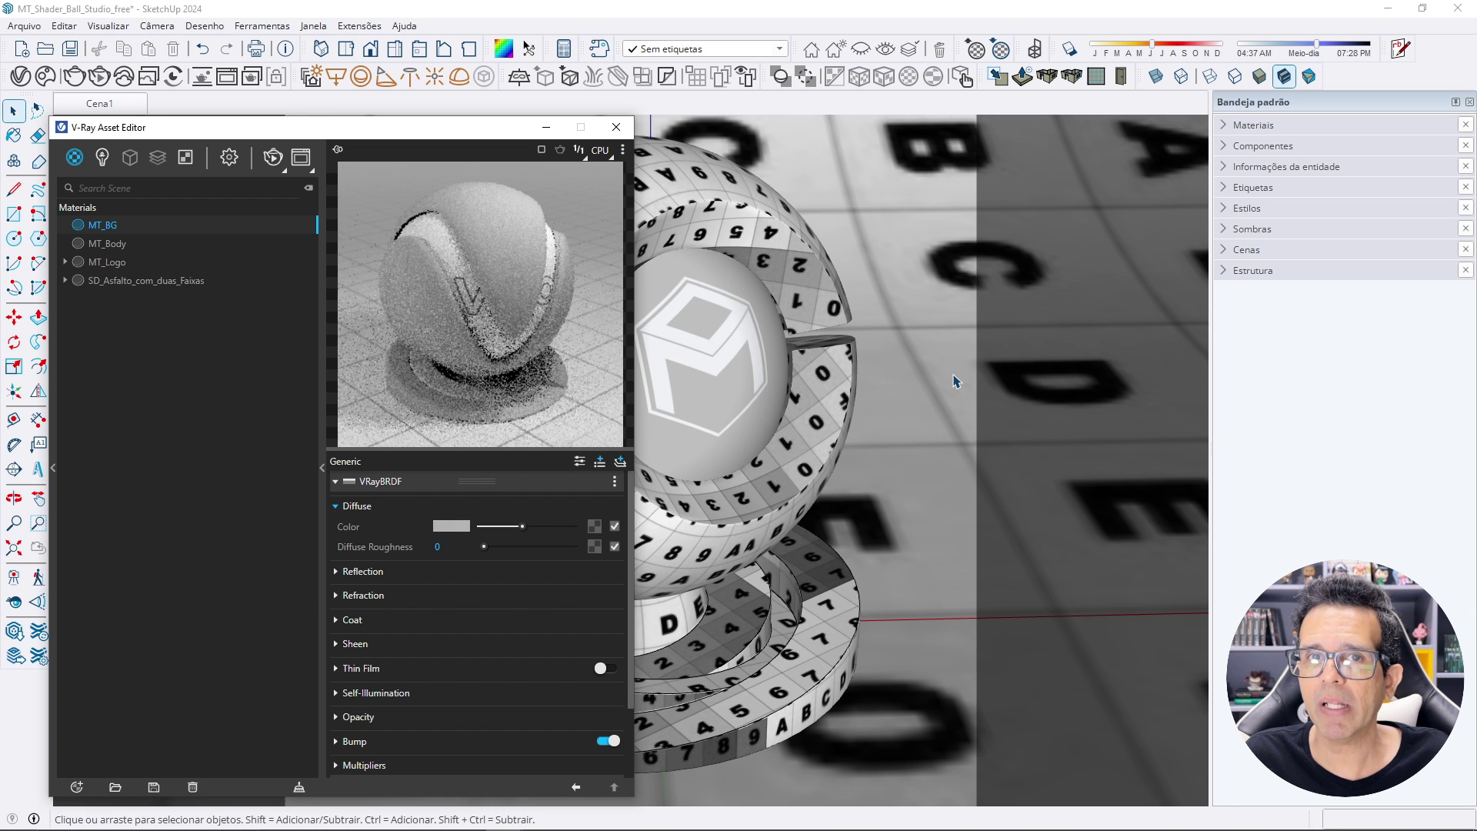
Create a new Generic V-Ray material and name it Madeira.
left_click(75, 158)
left_click(96, 200)
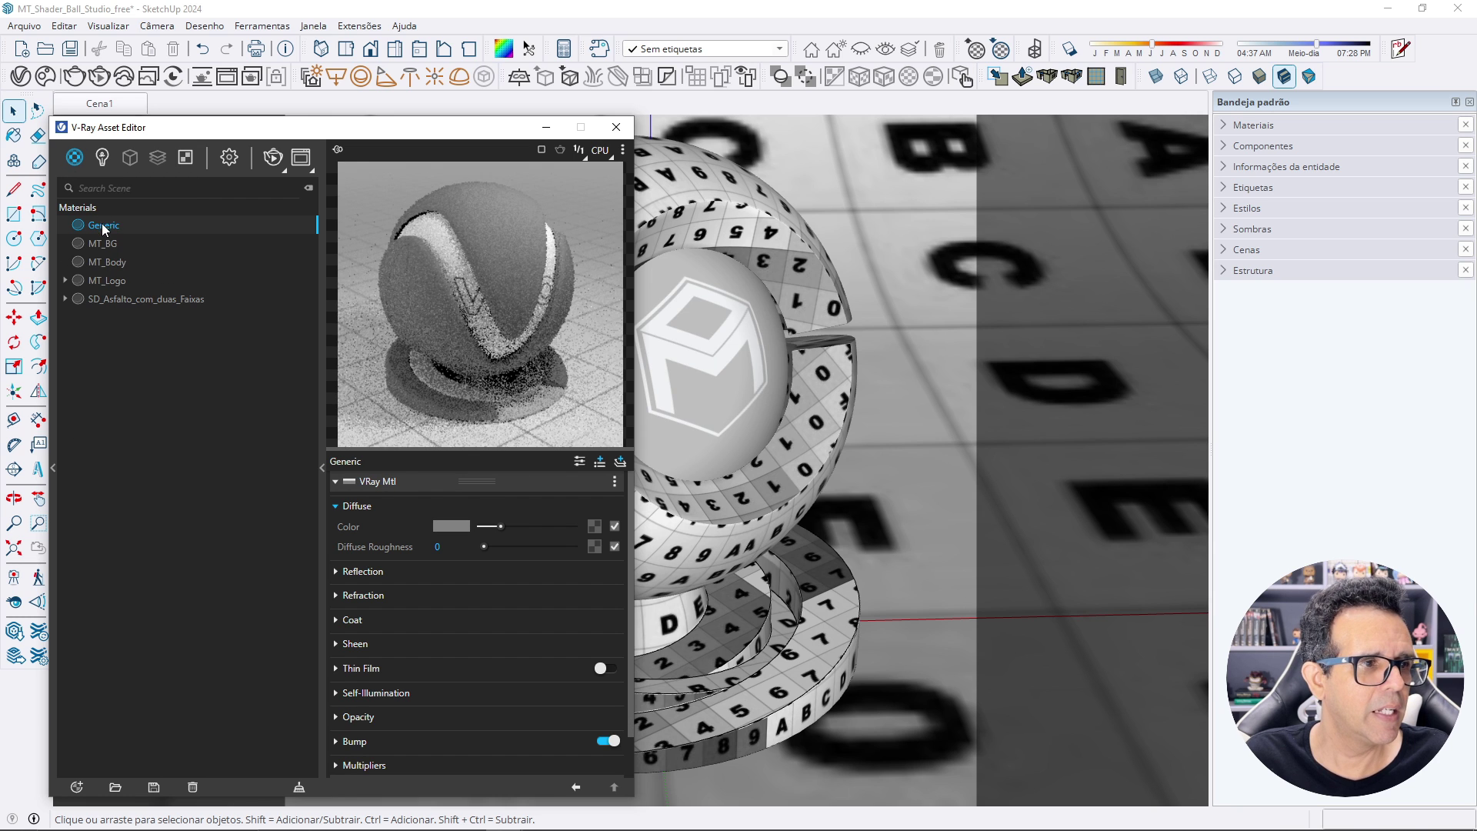
type("Mate")
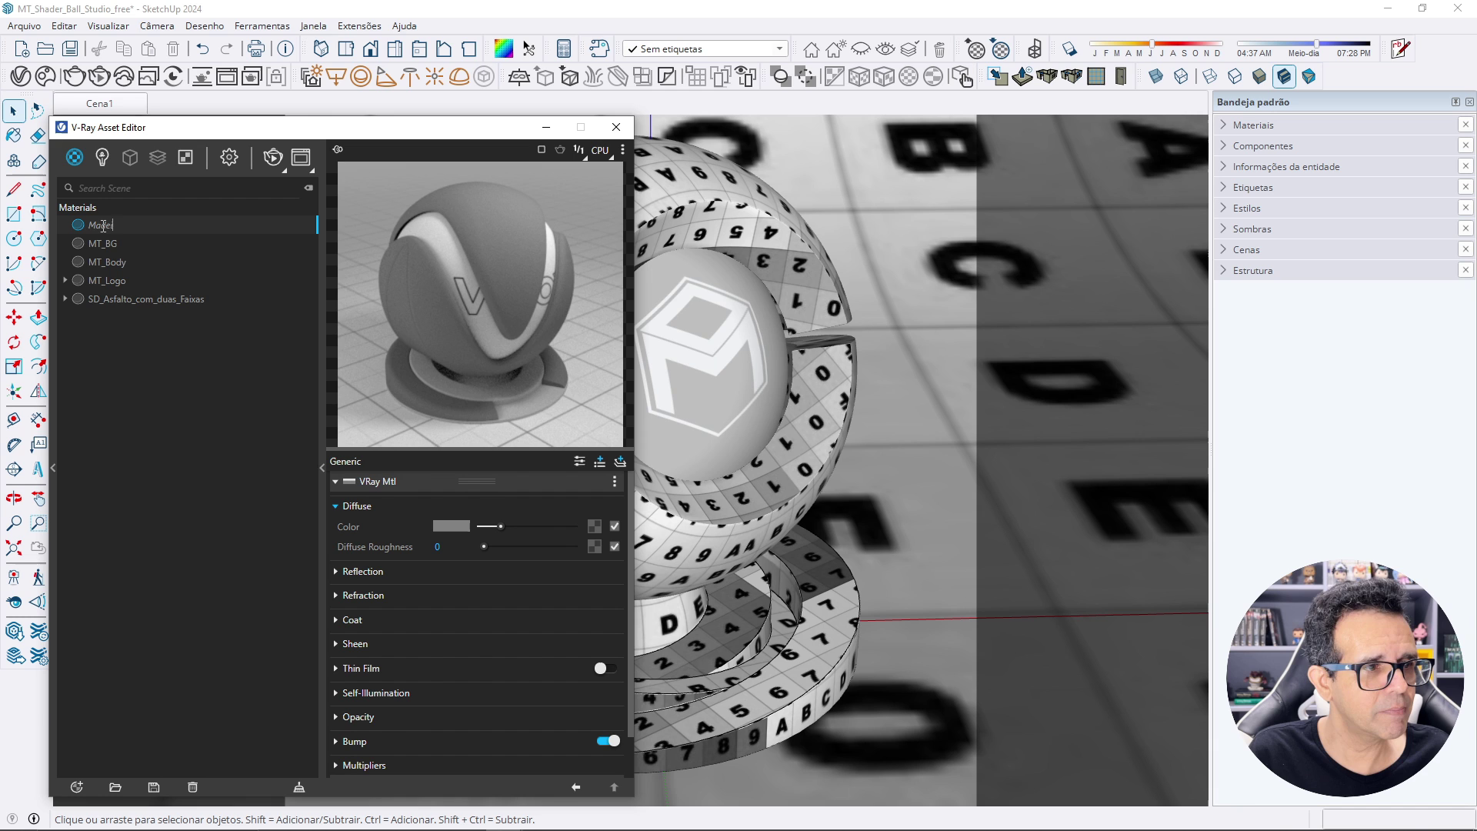
key("Return")
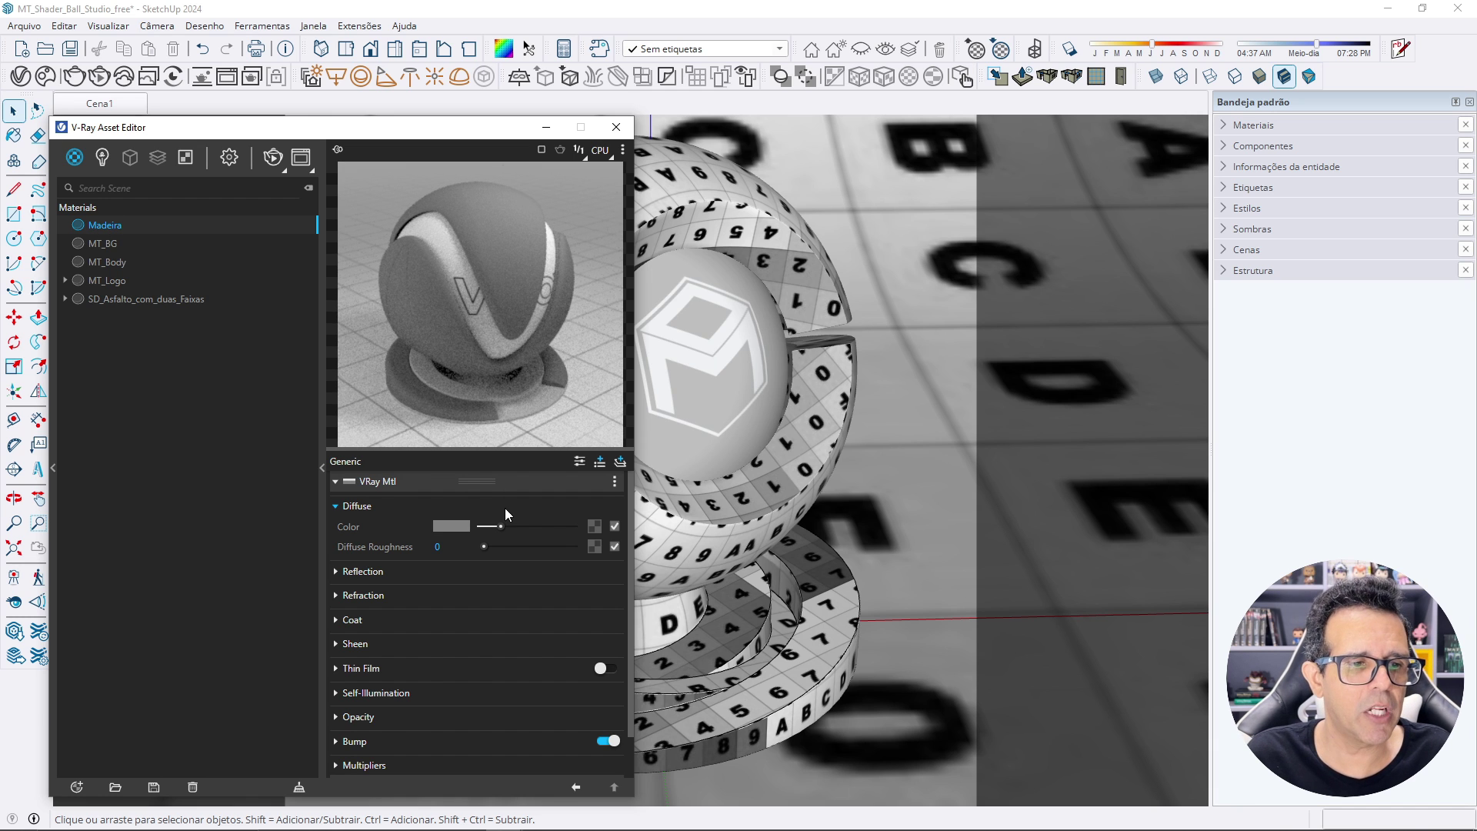
Preview Madeira on a Floor scene and load SD_Dirt_Natural_Wood_Diffuse.png as its diffuse bitmap.
left_click(625, 152)
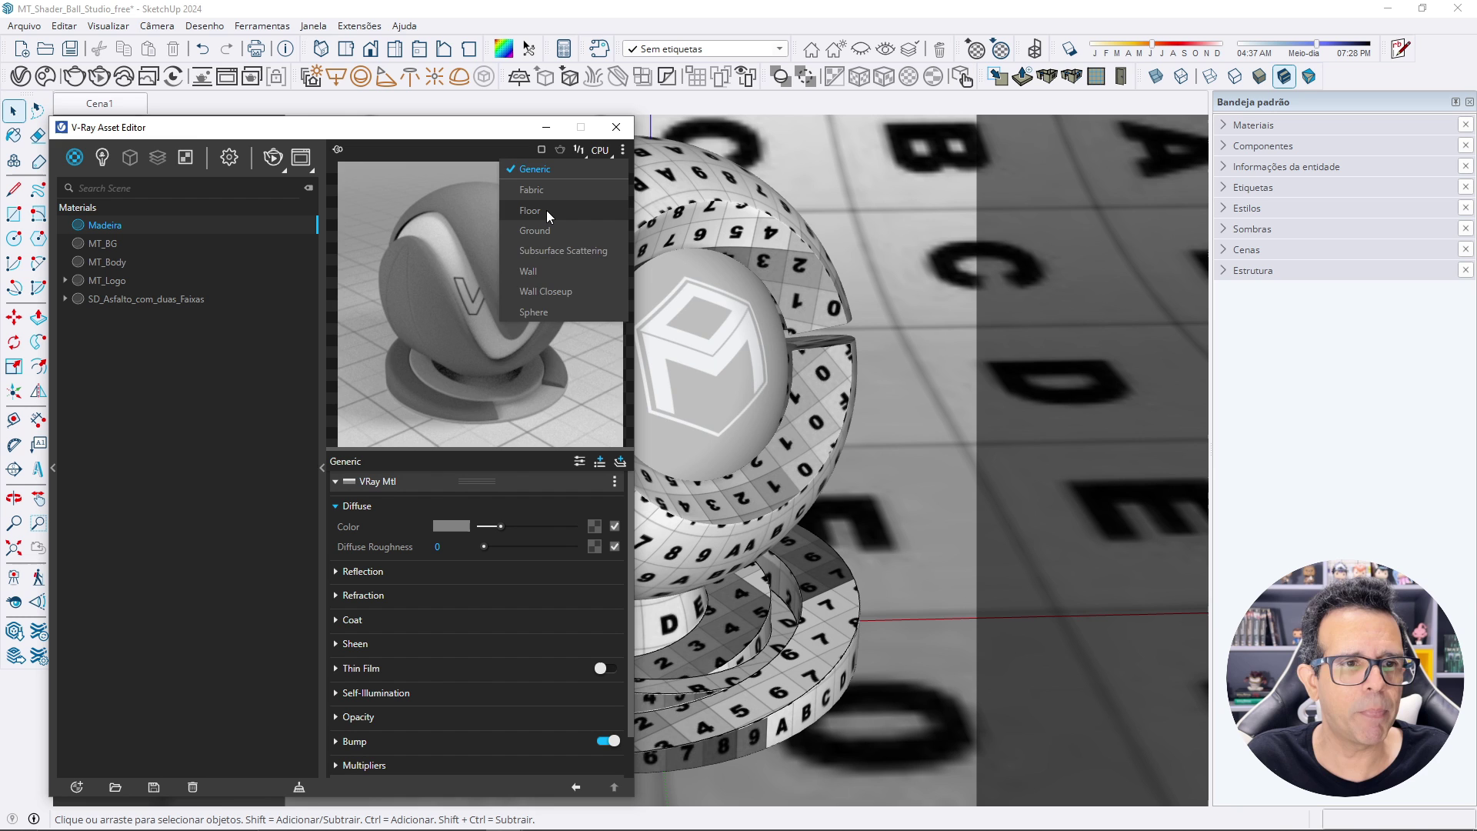
left_click(578, 210)
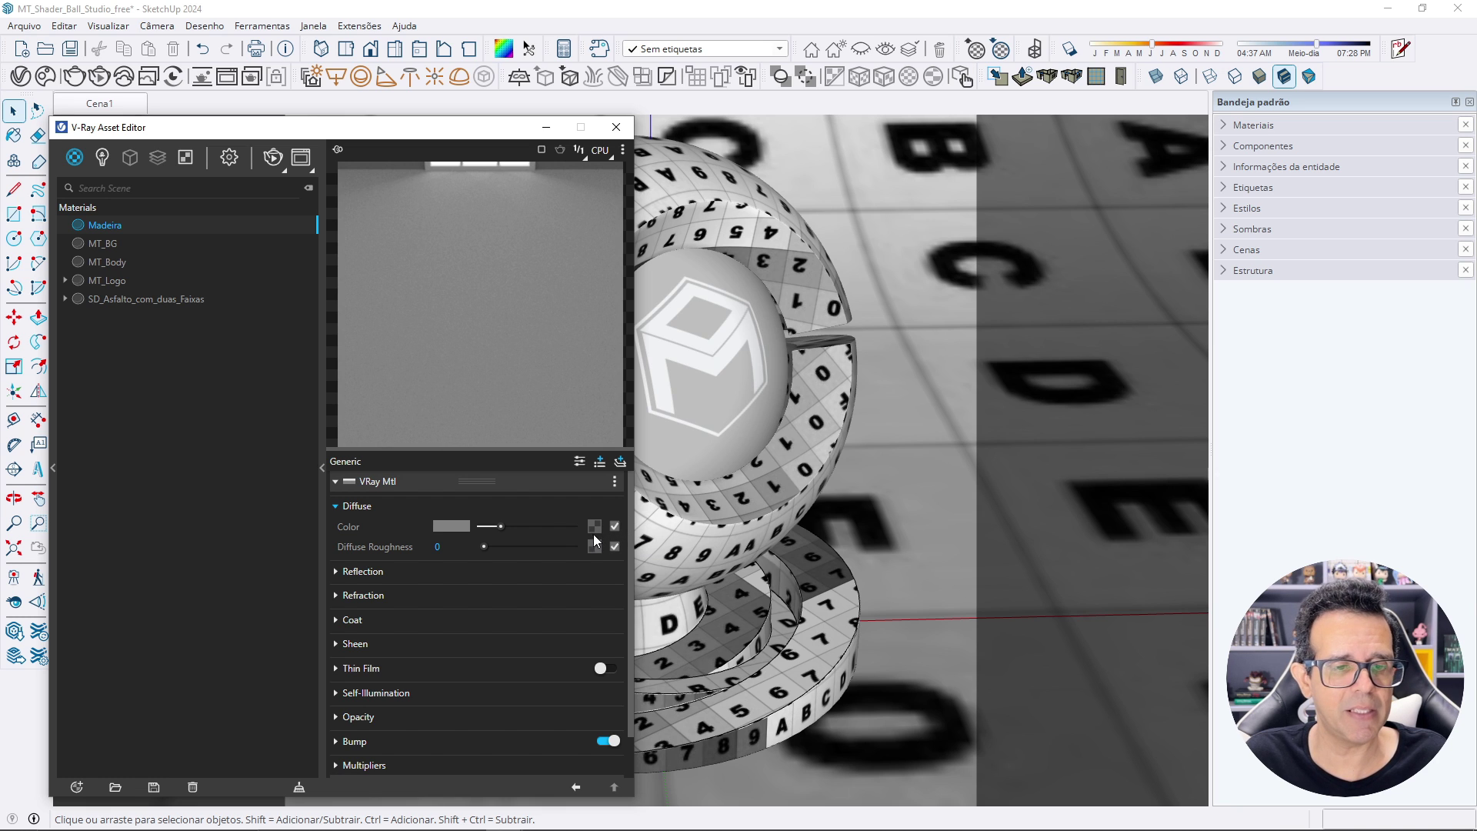
left_click(593, 528)
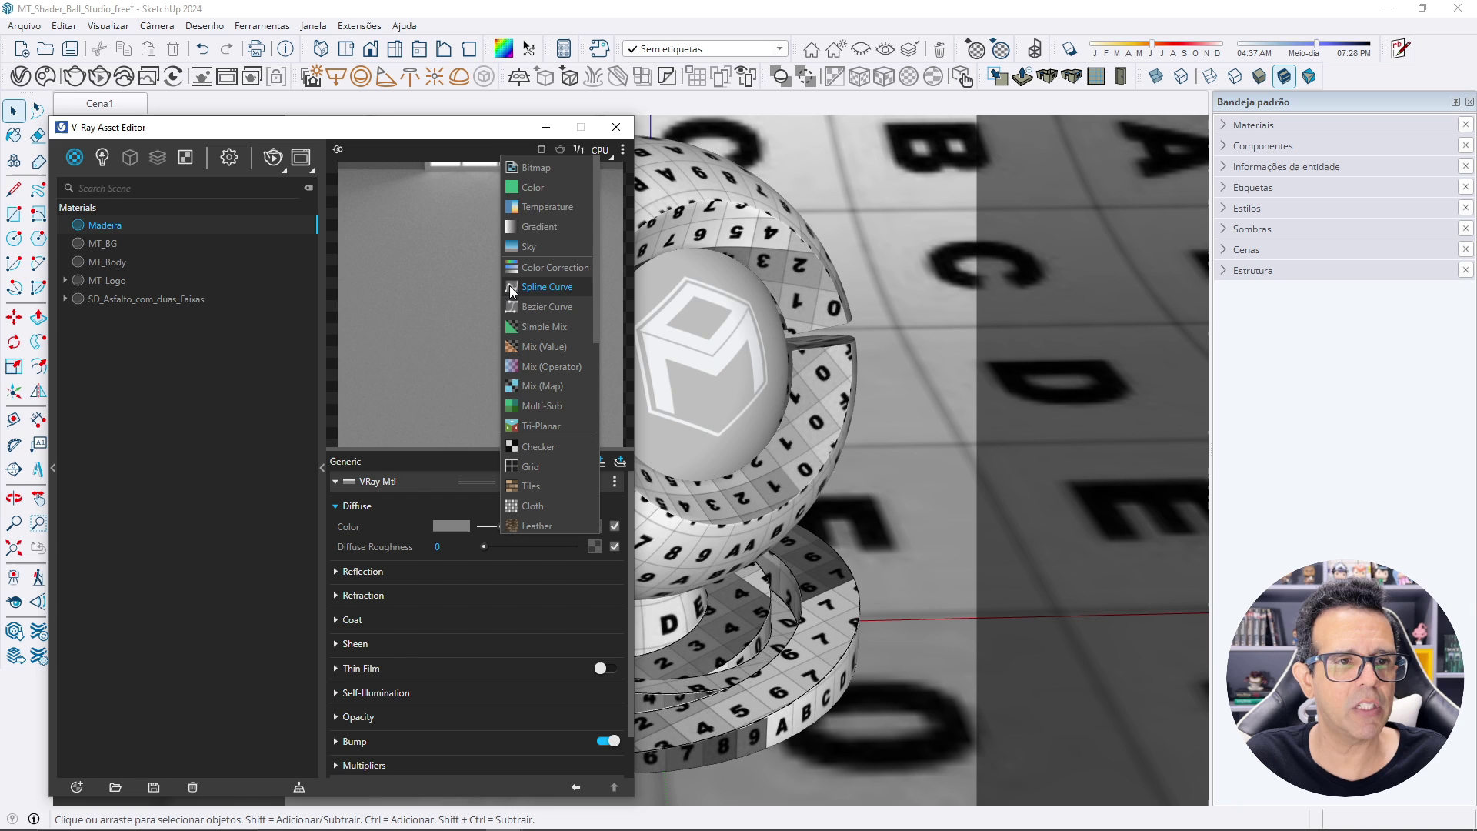
left_click(544, 170)
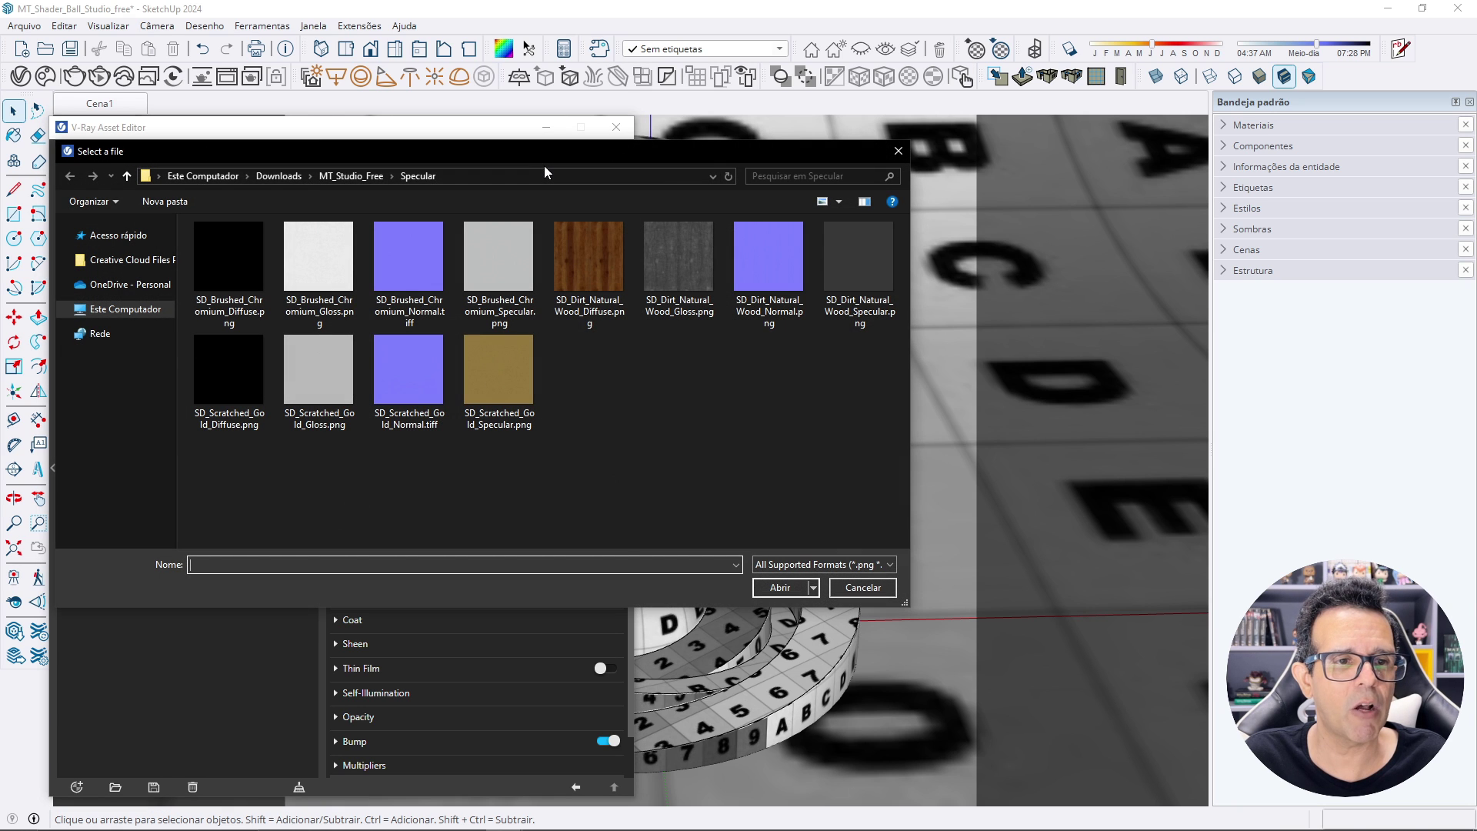
left_click(579, 255)
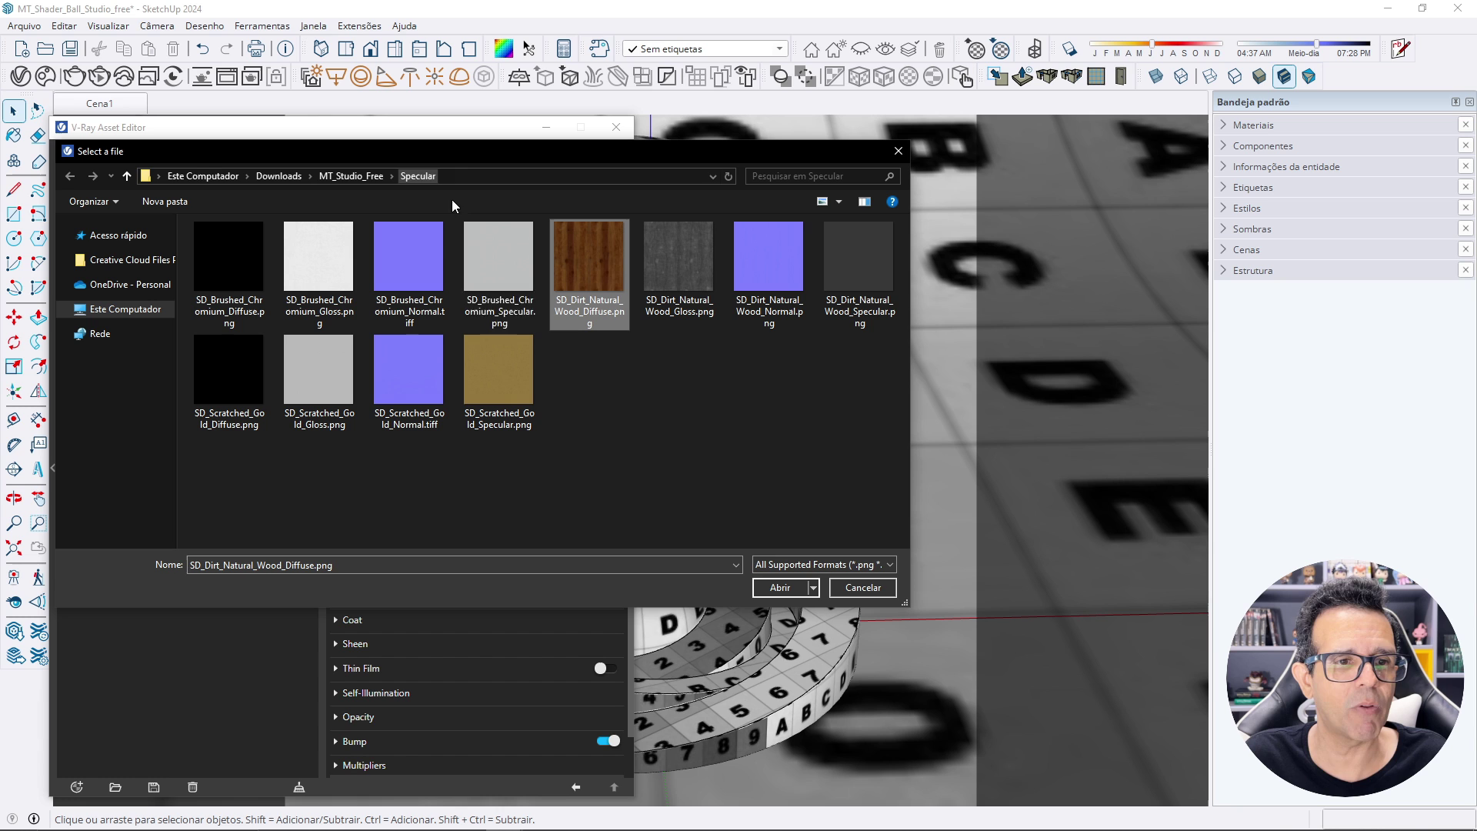
mouse_move(602, 258)
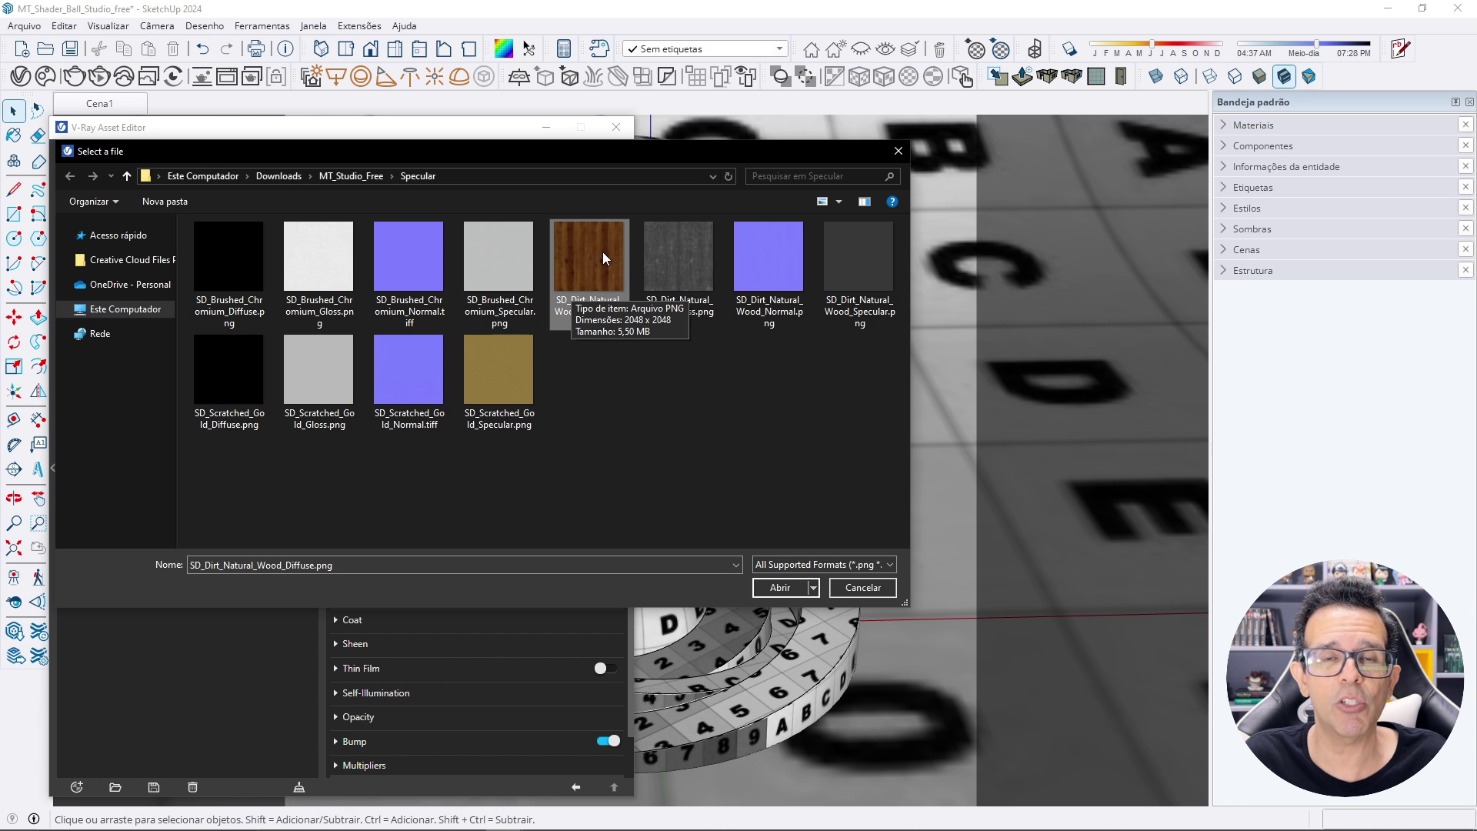
left_click(785, 588)
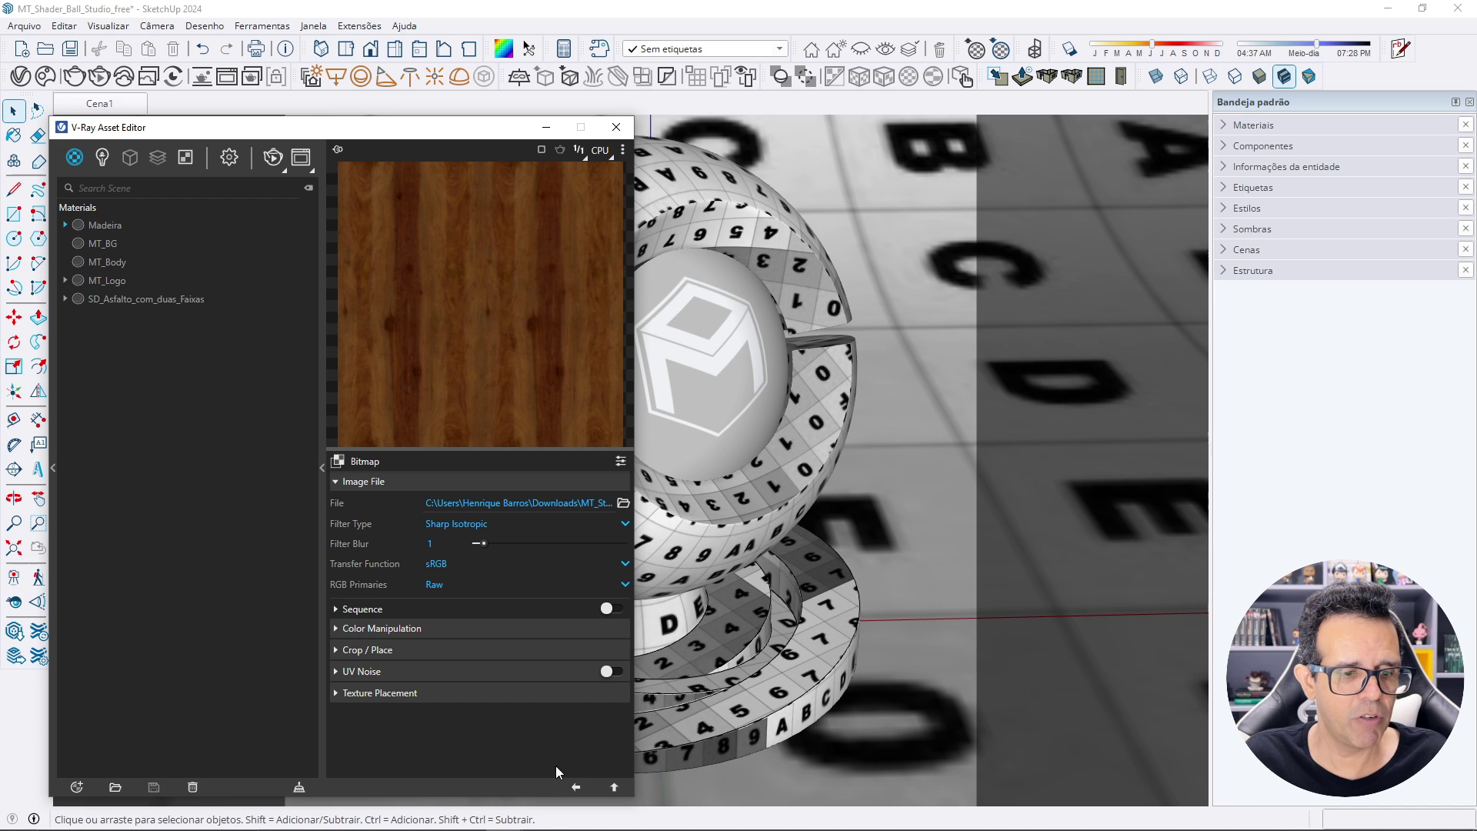
left_click(575, 786)
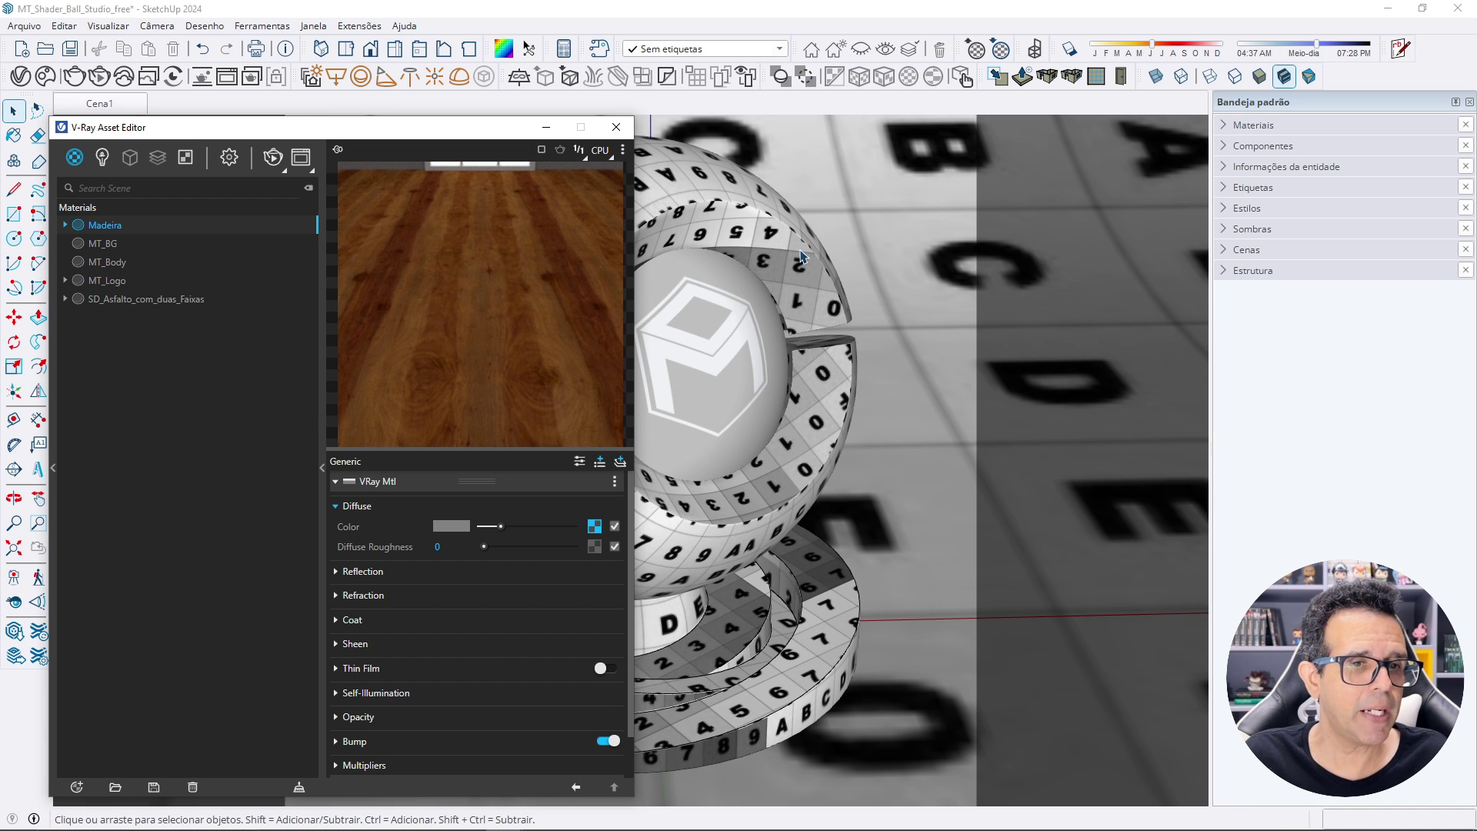
left_click_drag(437, 130, 425, 131)
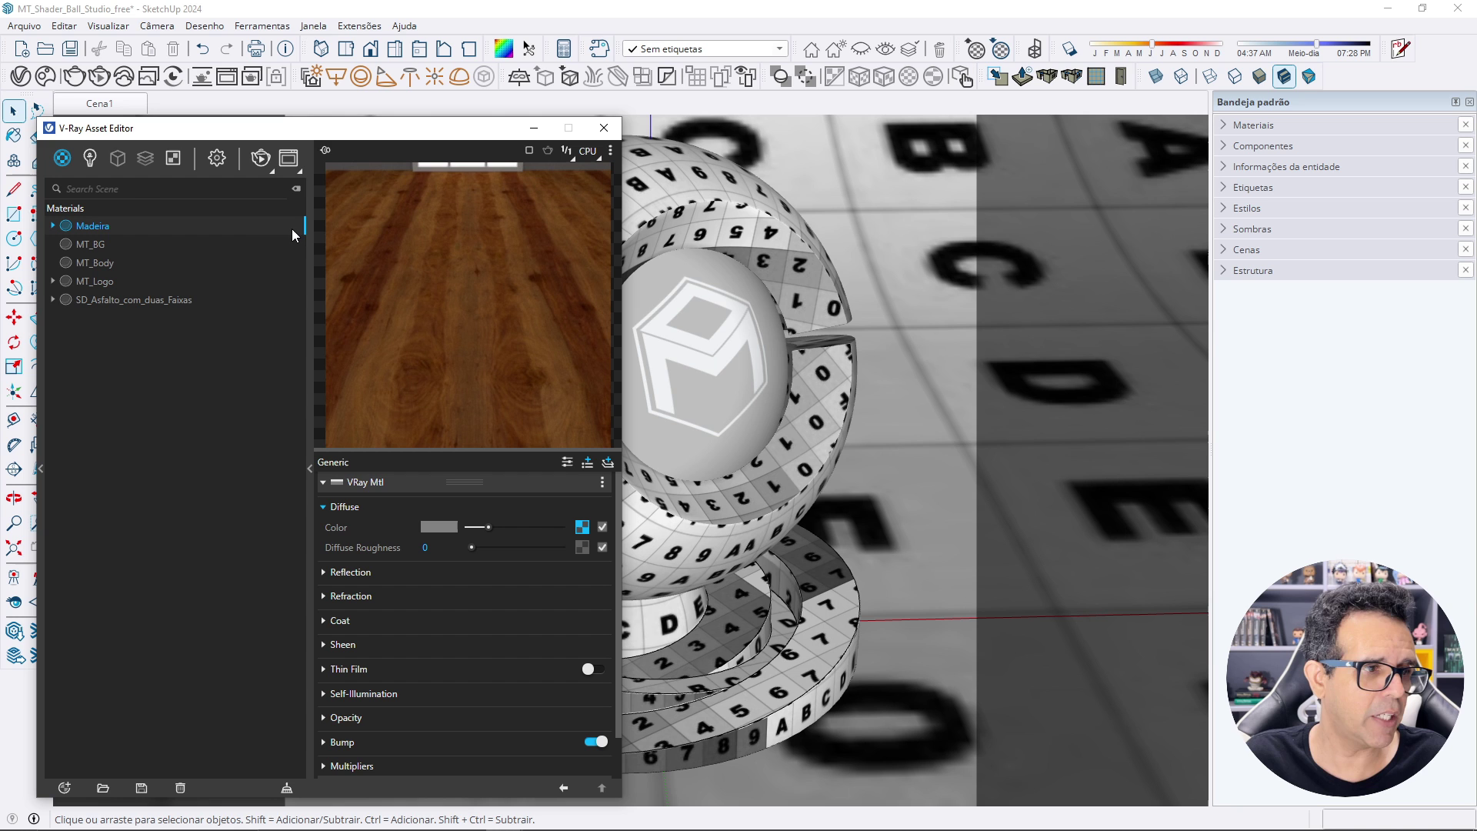
Start an interactive render, remove MT_Body's VRay Mtl layer and set Madeira as its base.
left_click(99, 77)
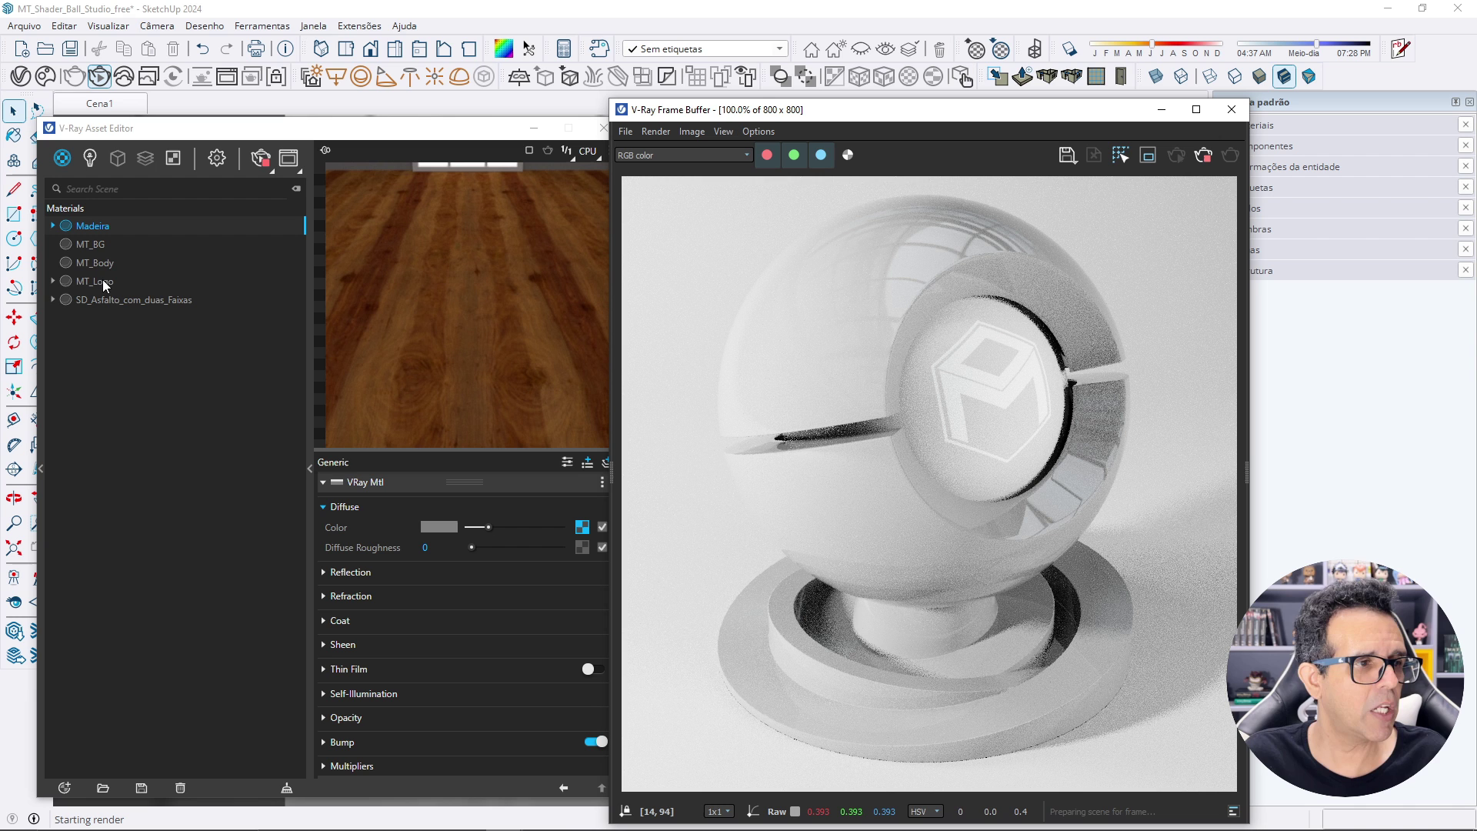
left_click(93, 261)
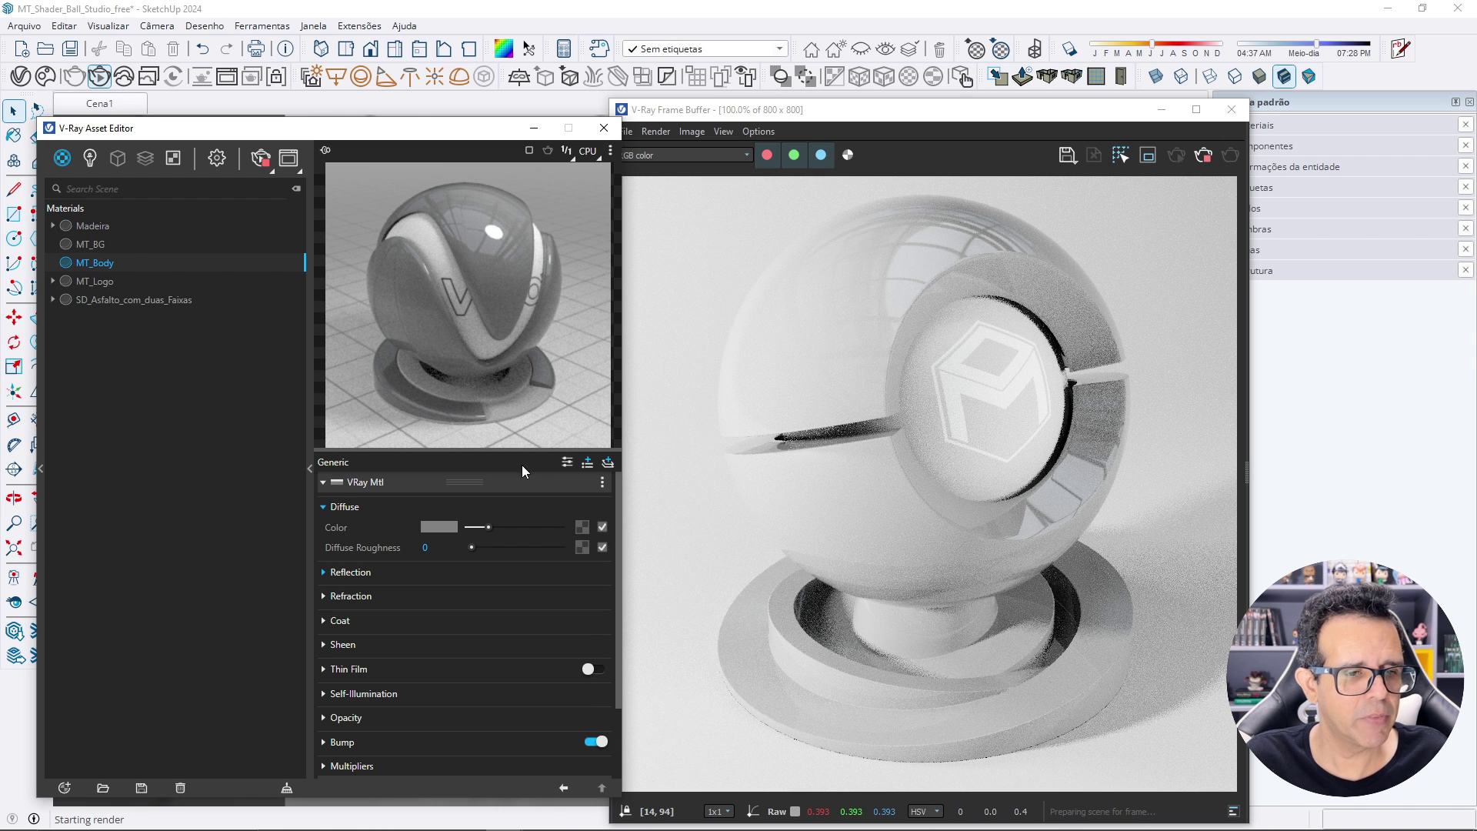
left_click(601, 482)
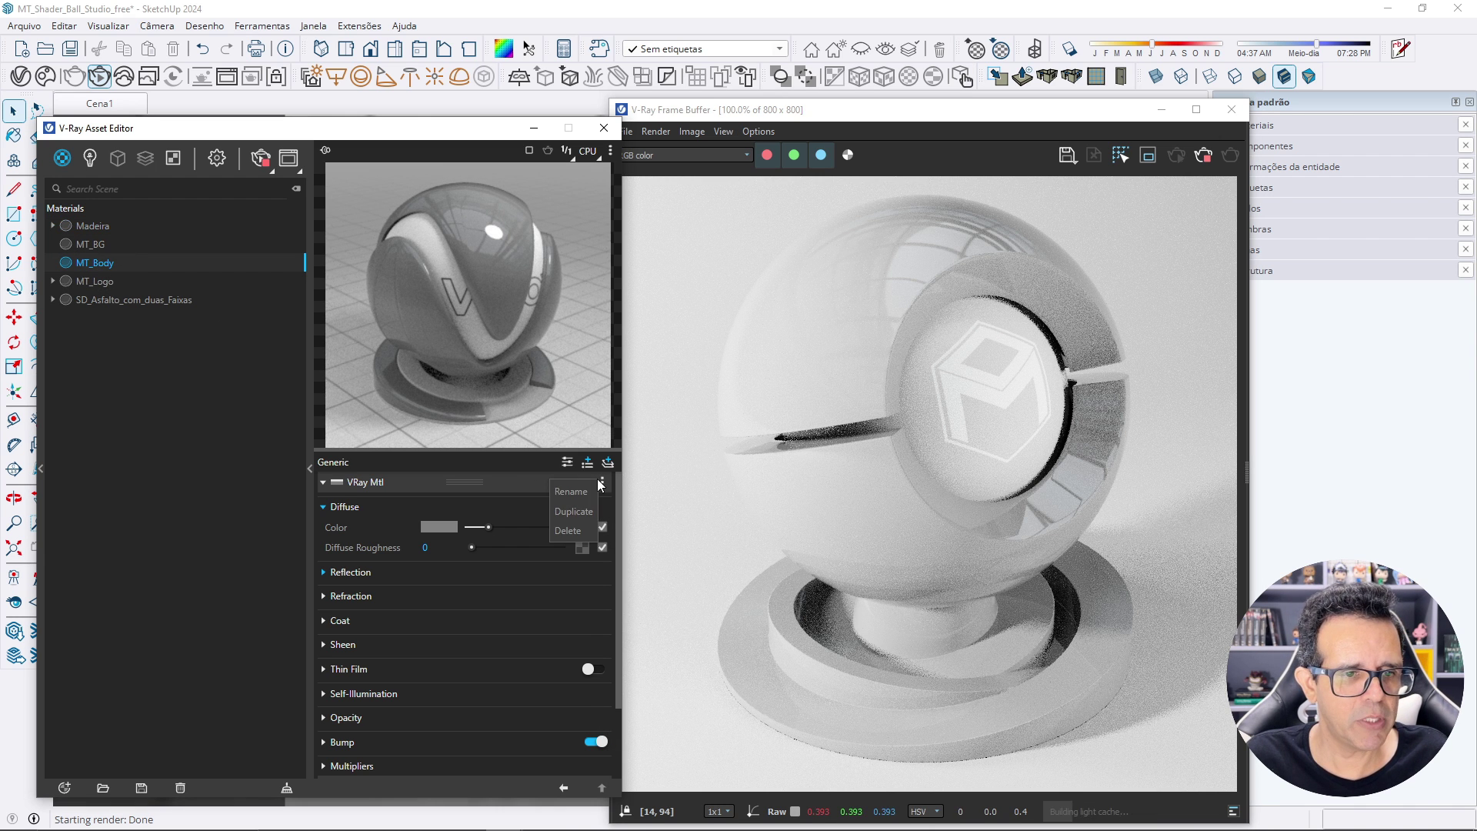
left_click(571, 531)
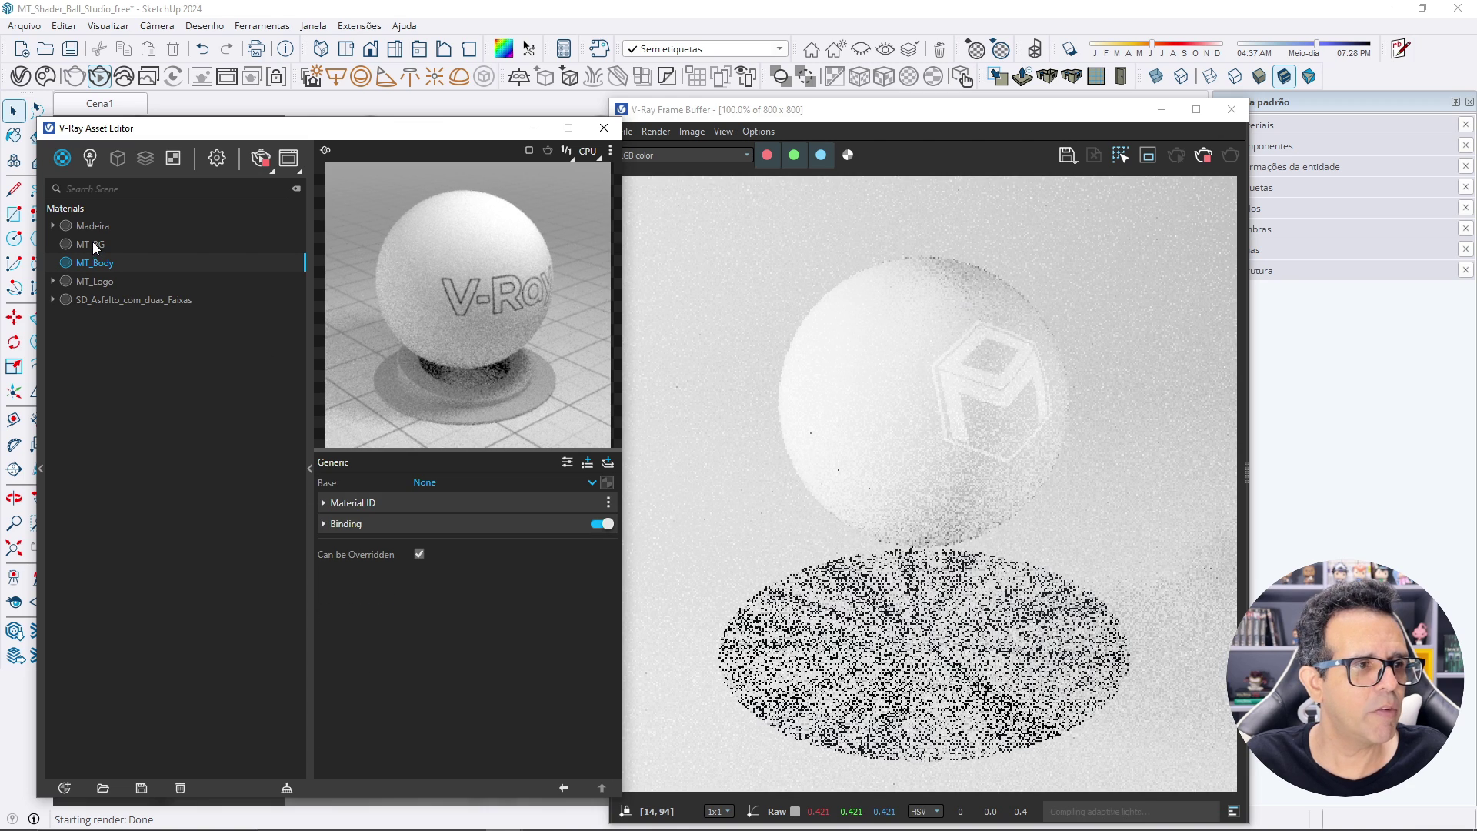
left_click_drag(93, 231, 602, 479)
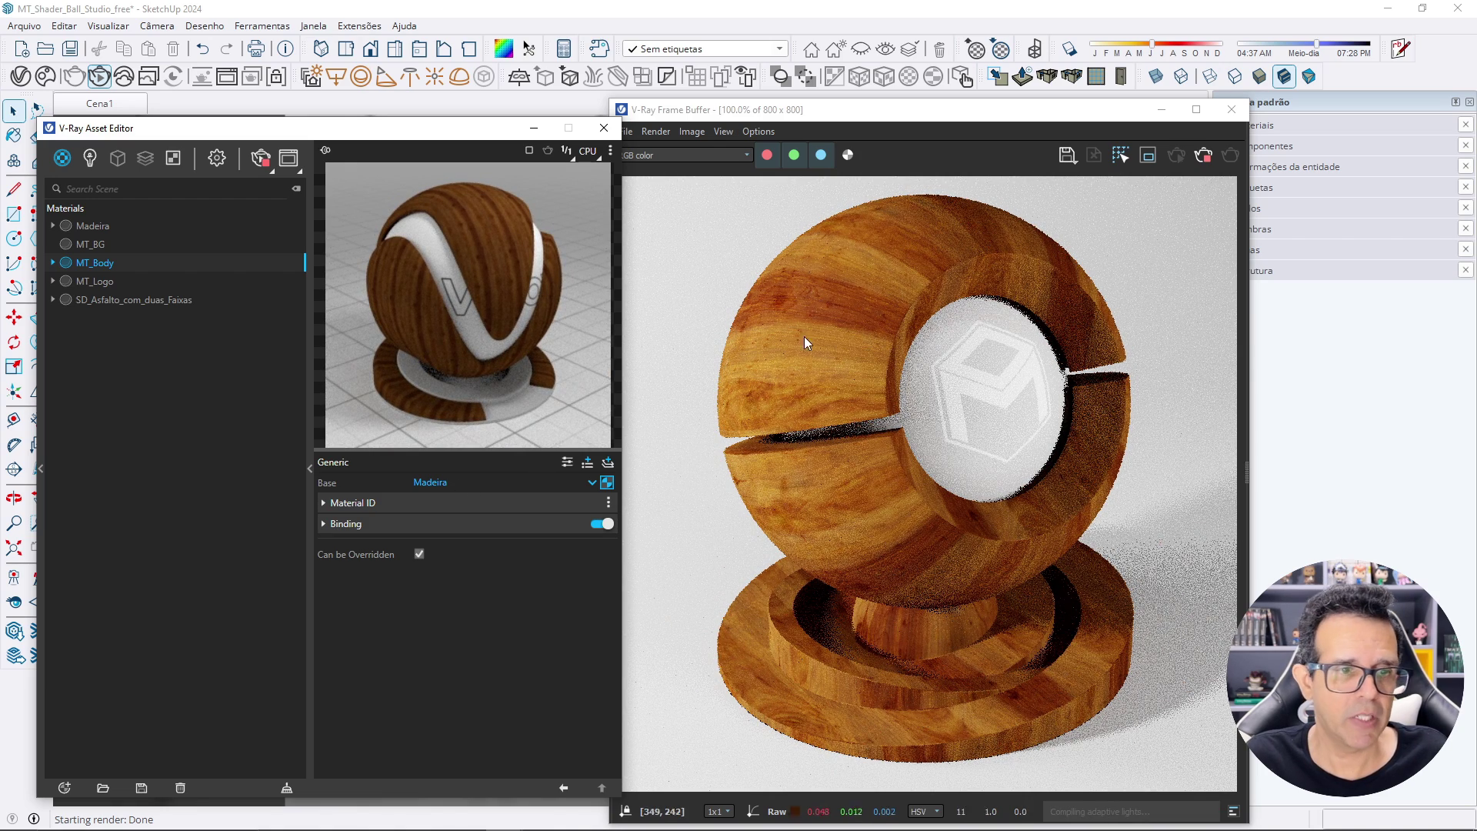
Expand Madeira's Reflection and Refraction settings and set its refraction IOR to 1.5.
left_click(88, 226)
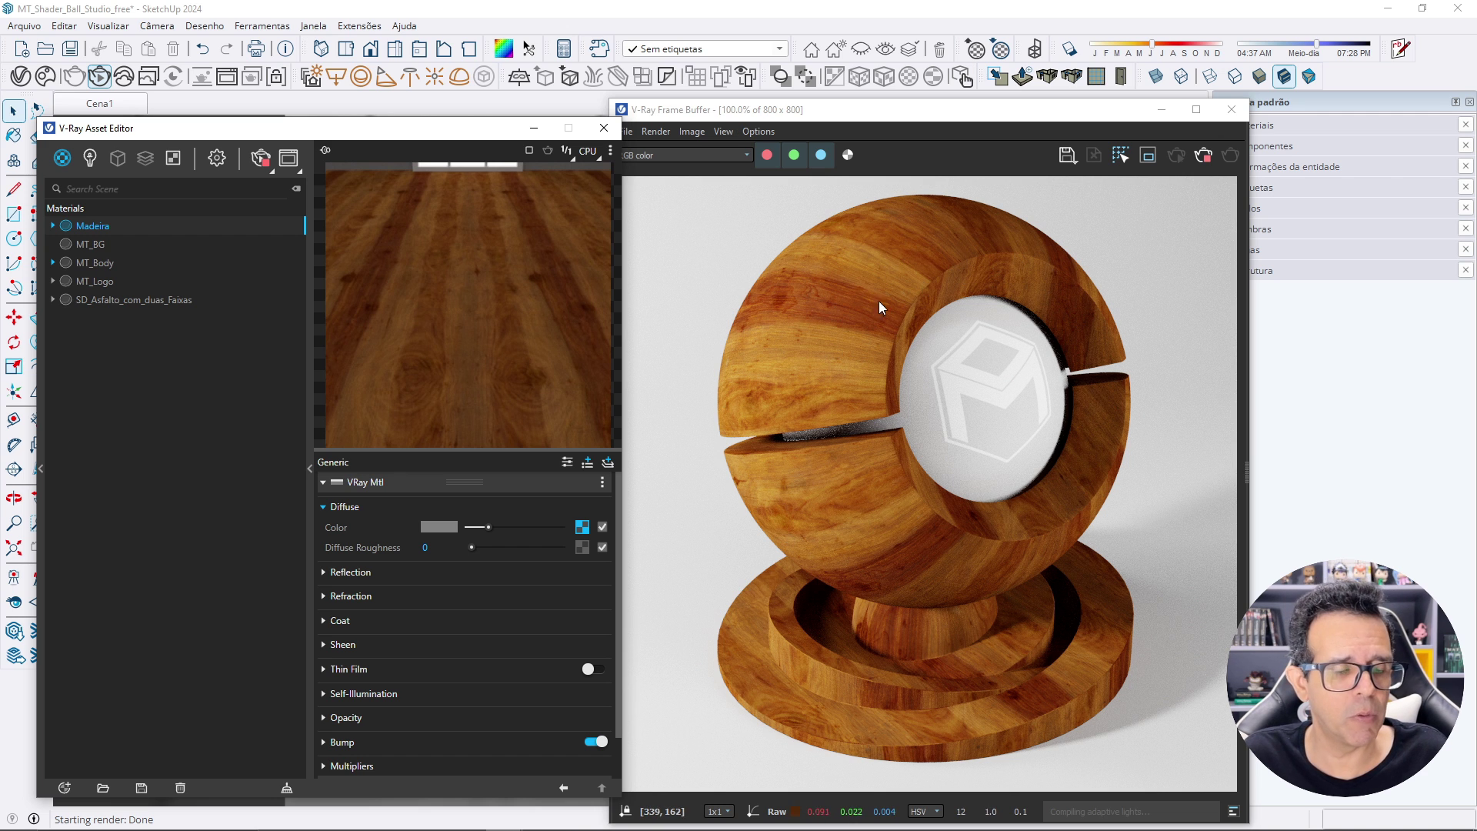
left_click(403, 577)
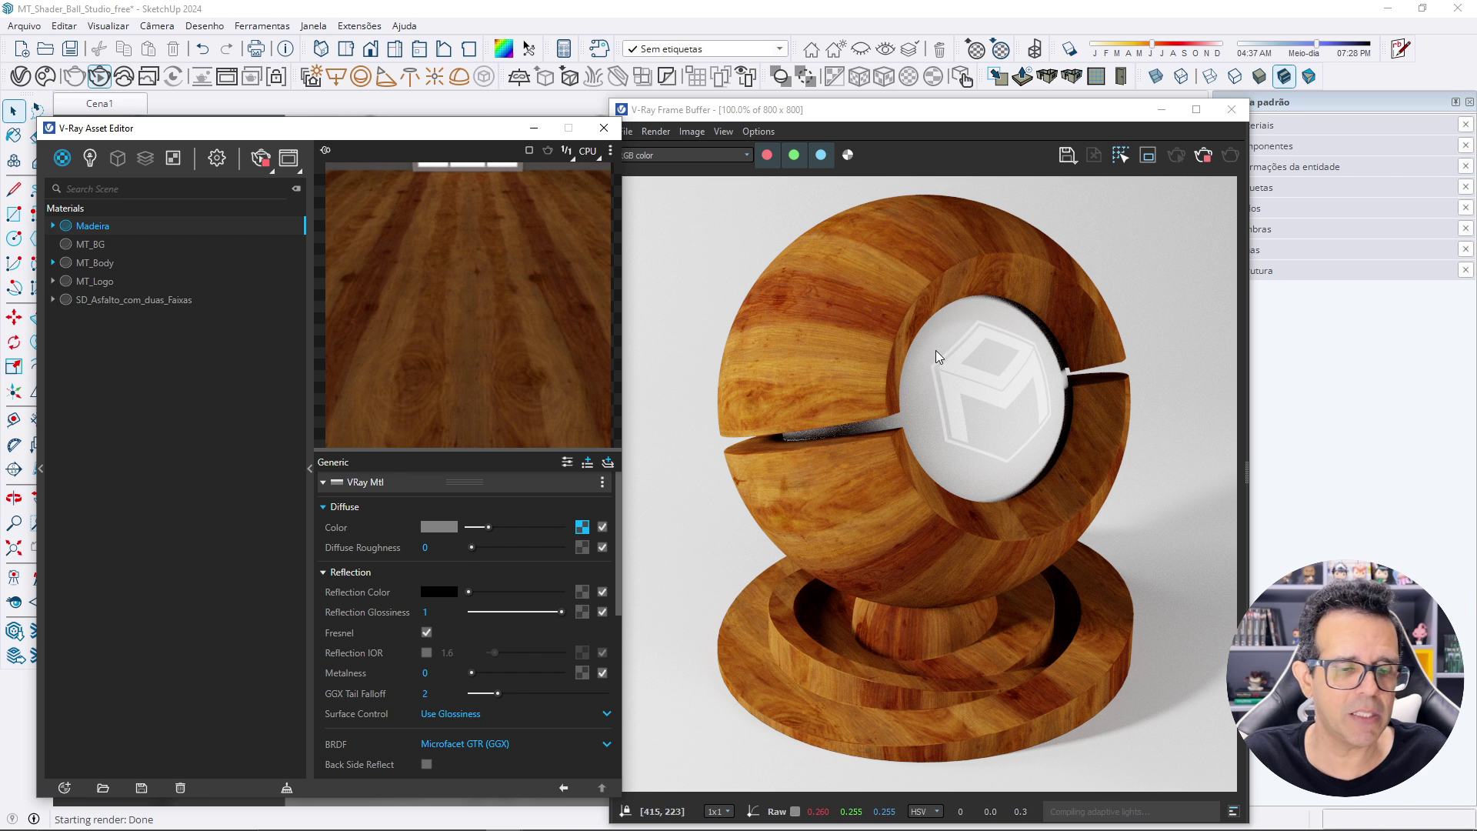
scroll(484, 550, "down", 3)
scroll(462, 592, "down", 3)
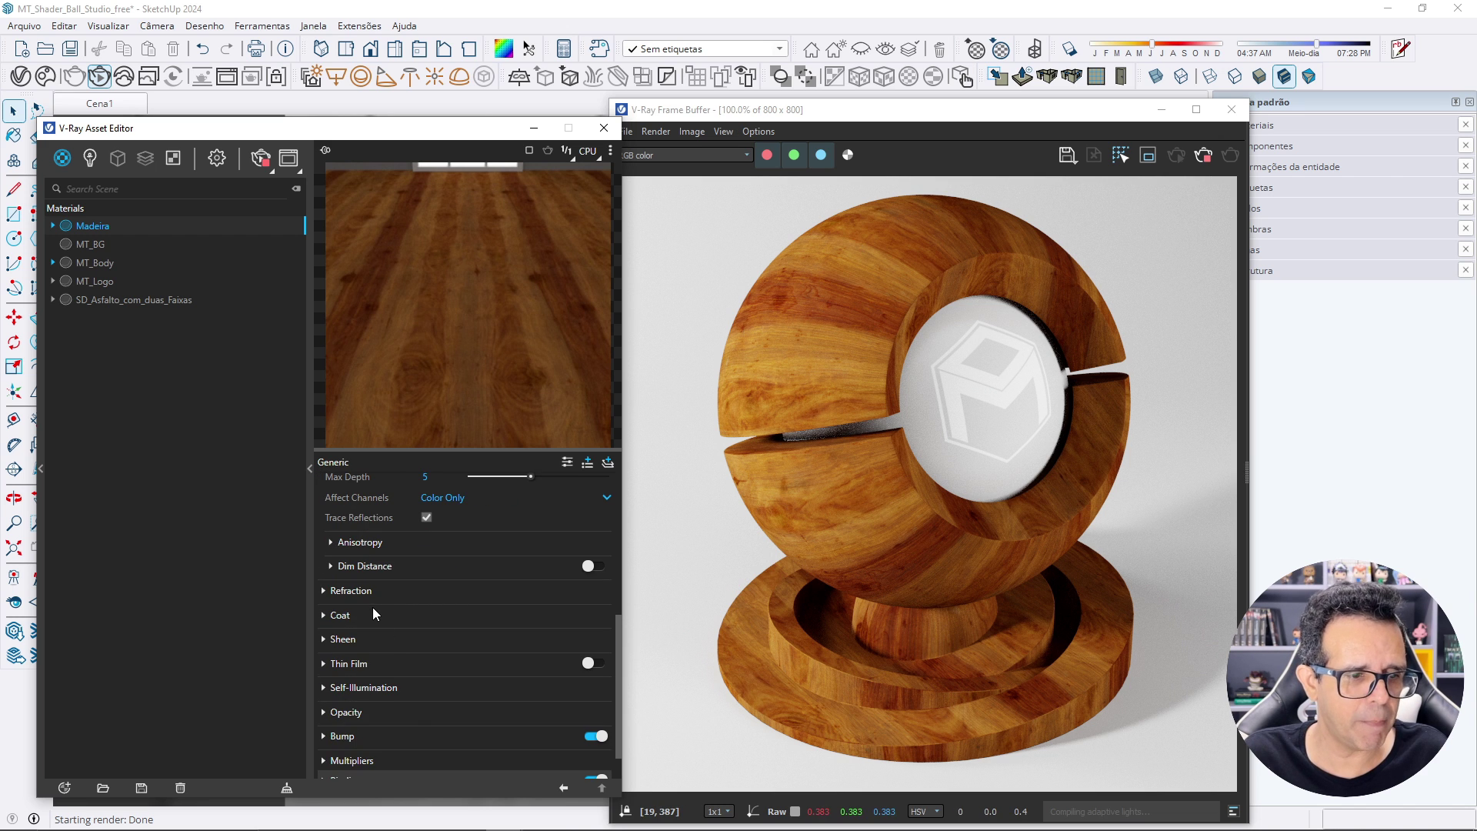
left_click(371, 591)
left_click(439, 626)
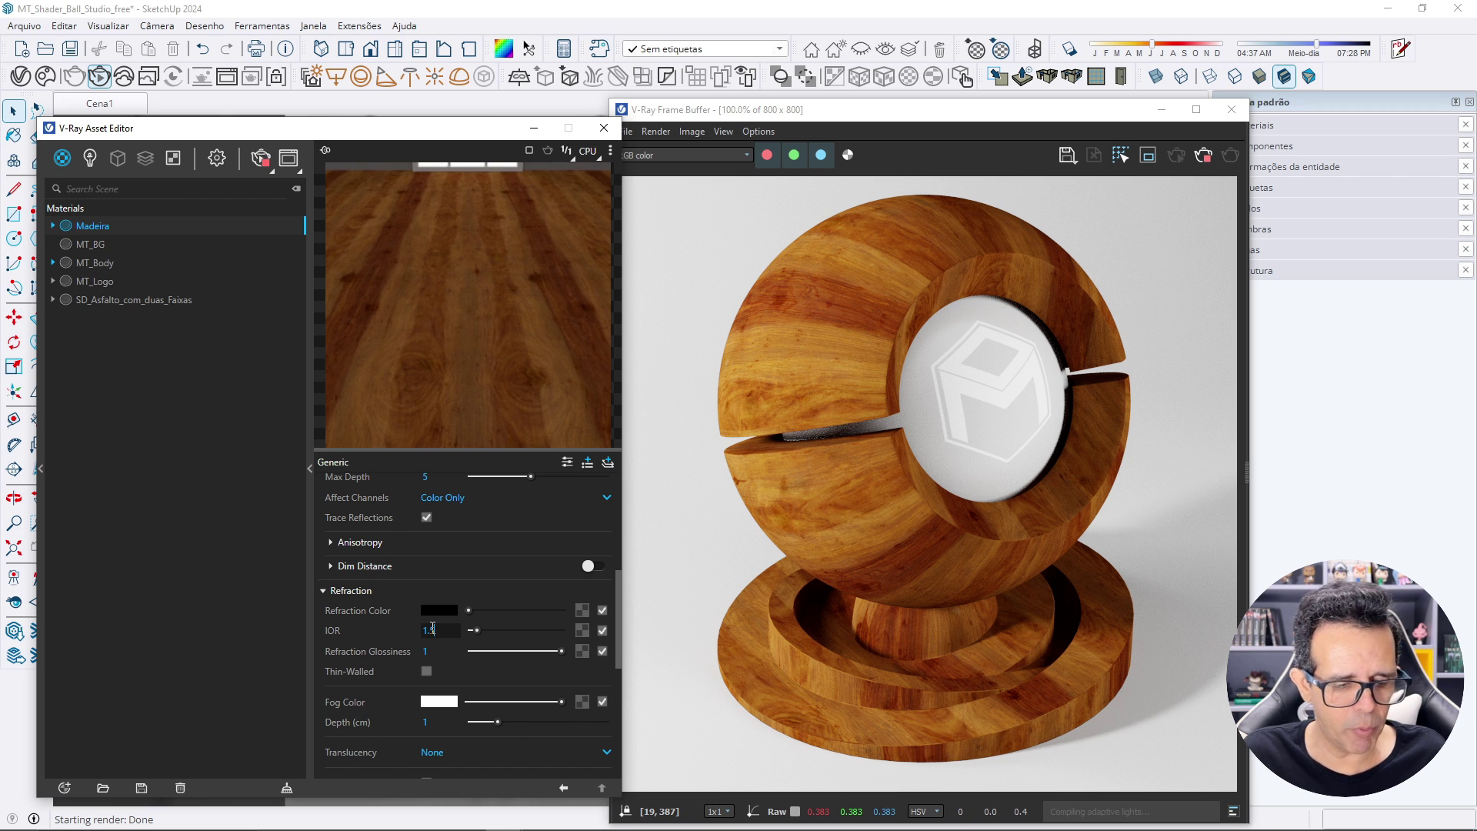
key("Return")
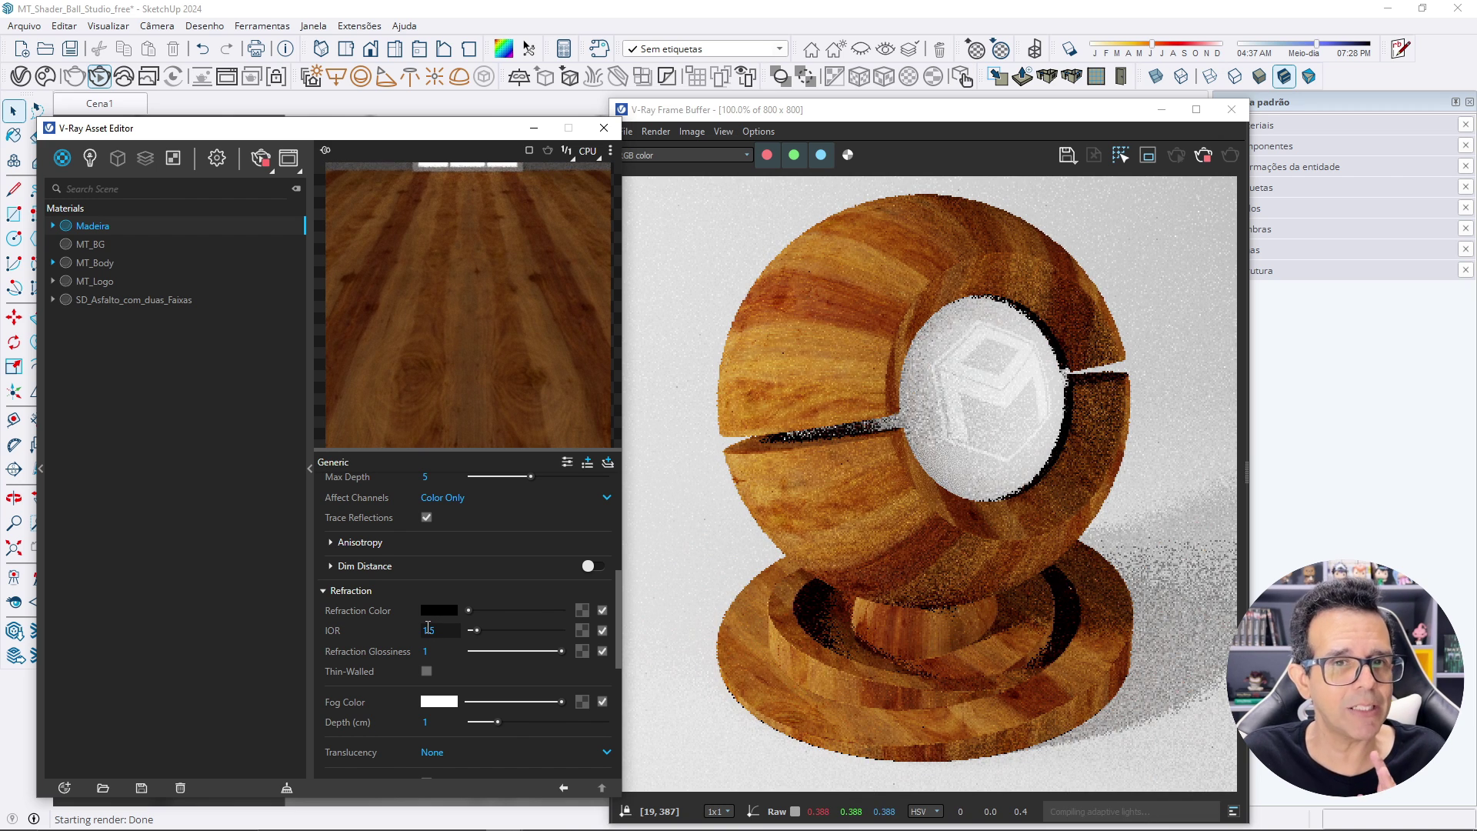
scroll(447, 646, "up", 3)
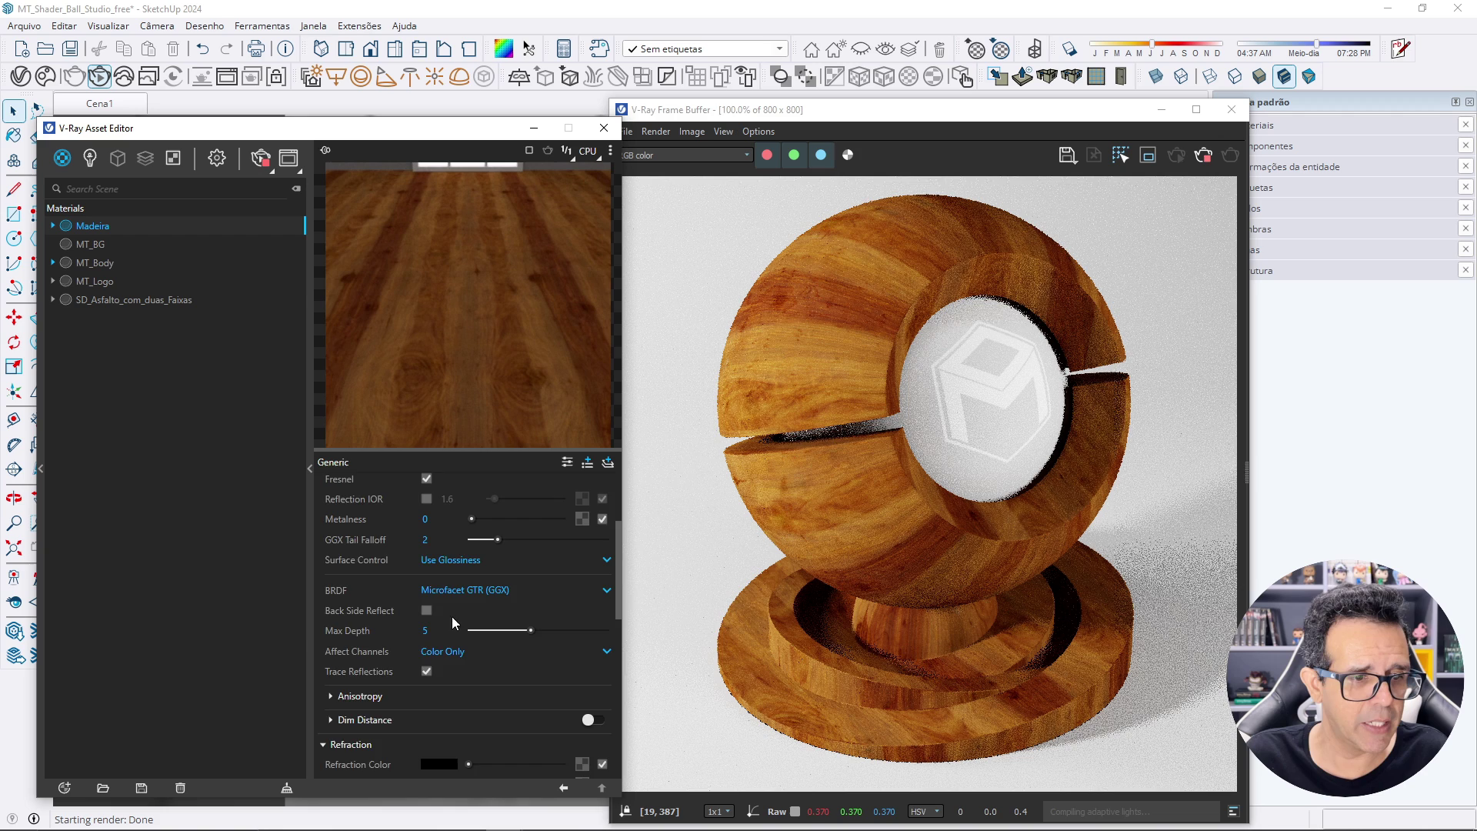
scroll(454, 639, "up", 3)
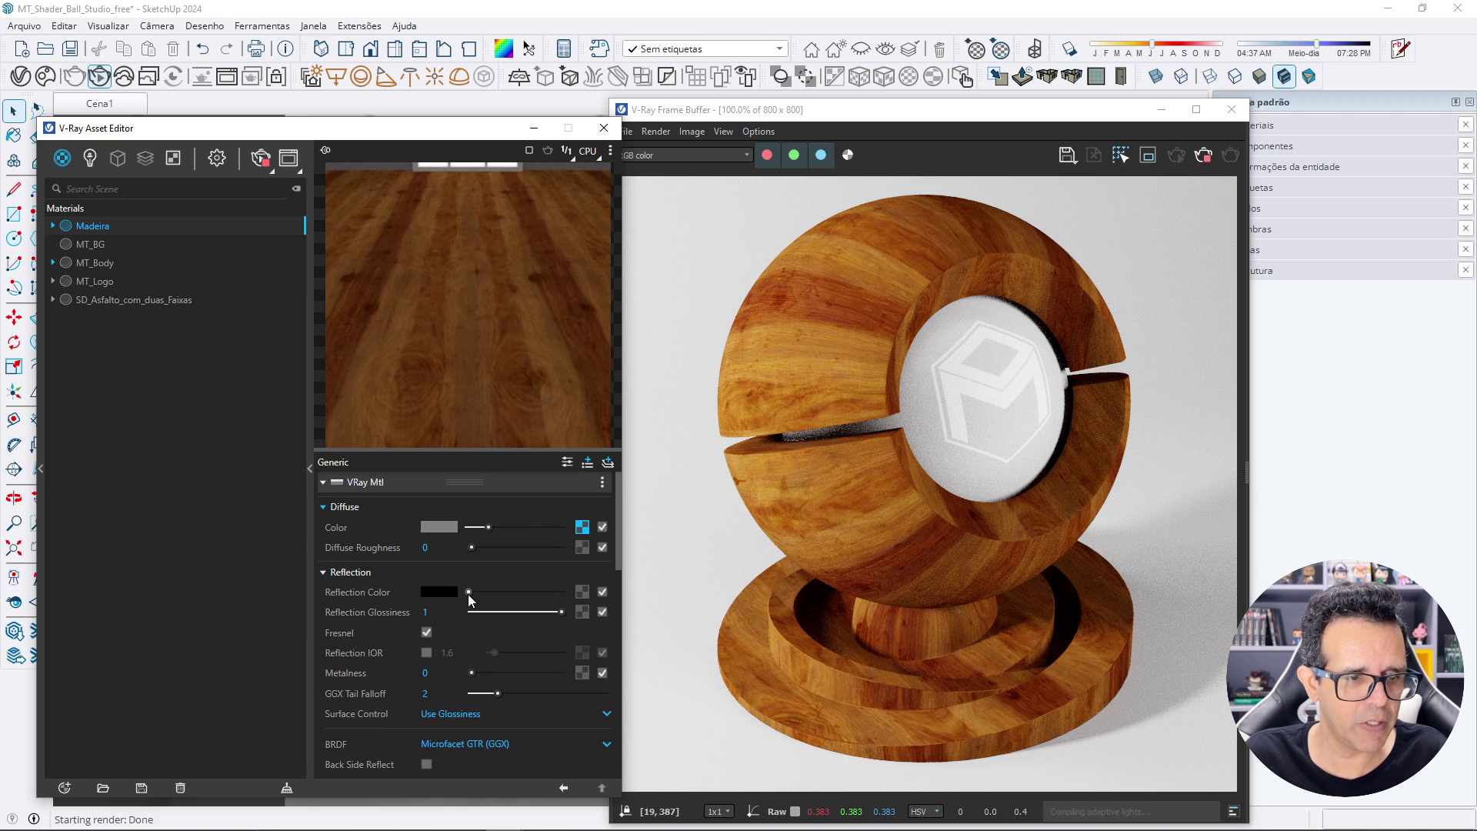
Raise Madeira's reflection colour to full white, briefly testing grey, for high-gloss wood.
left_click_drag(468, 592, 562, 593)
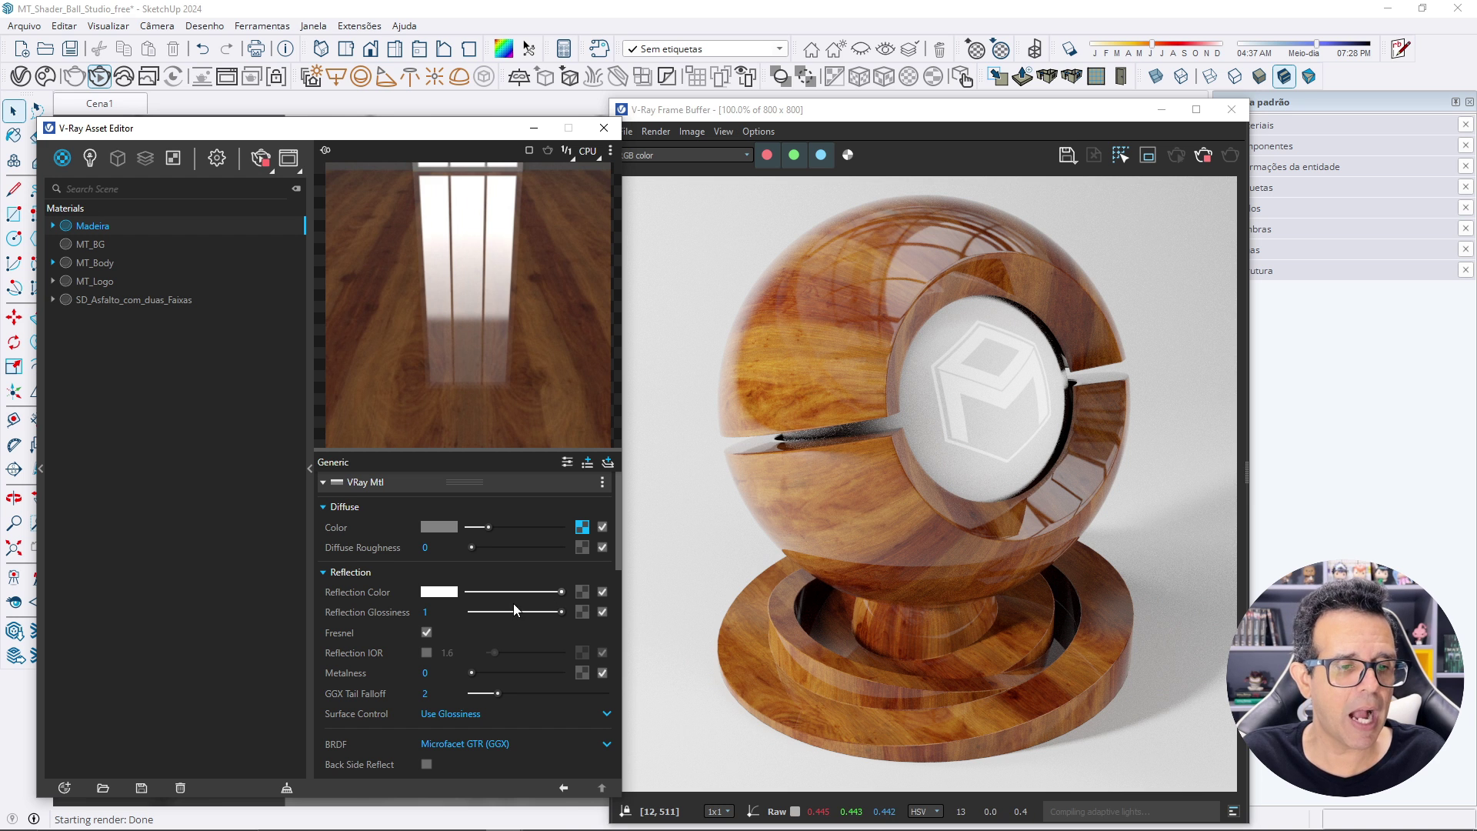
left_click_drag(521, 591, 505, 591)
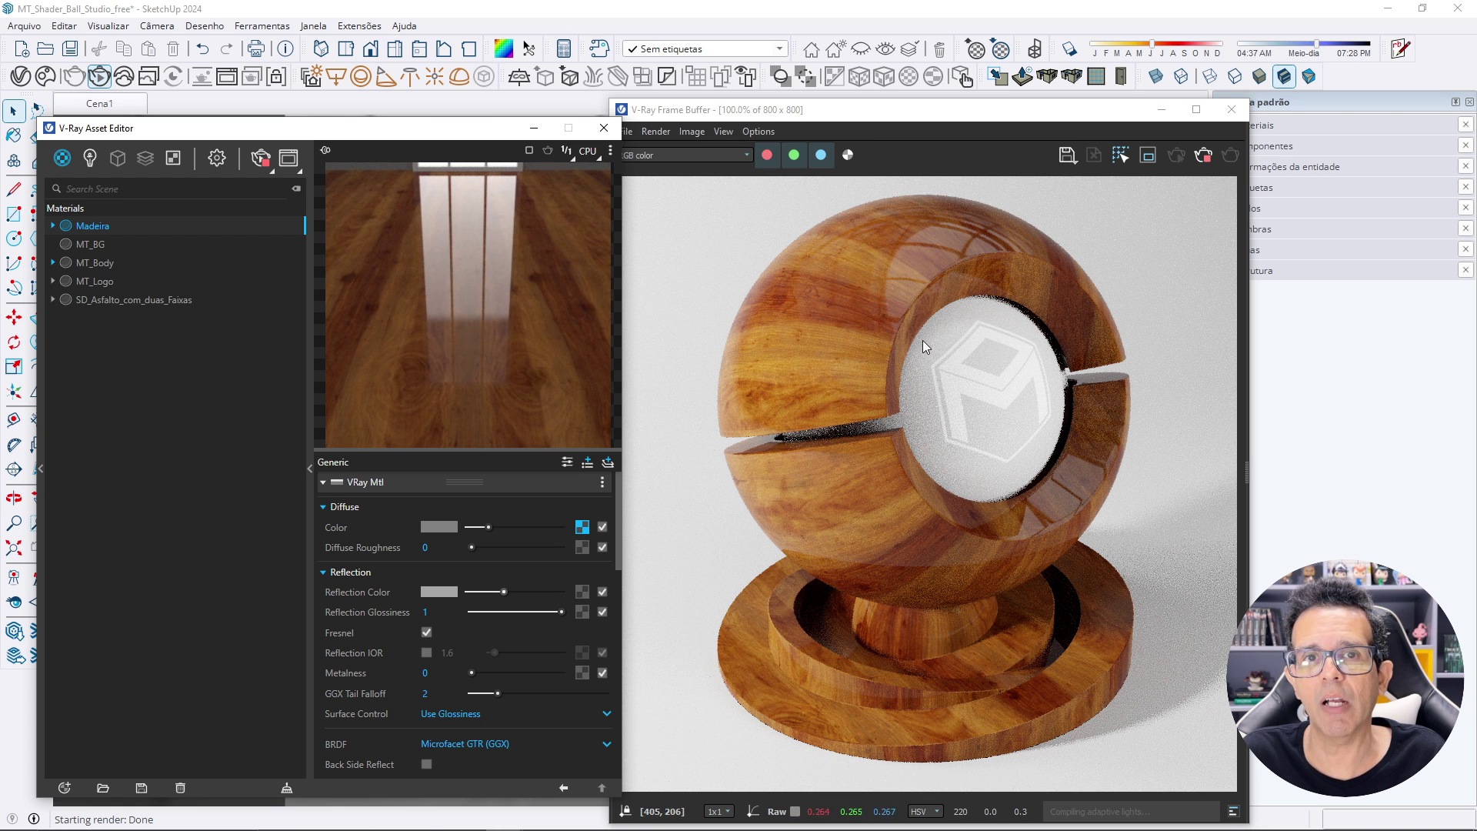
left_click_drag(504, 592, 579, 588)
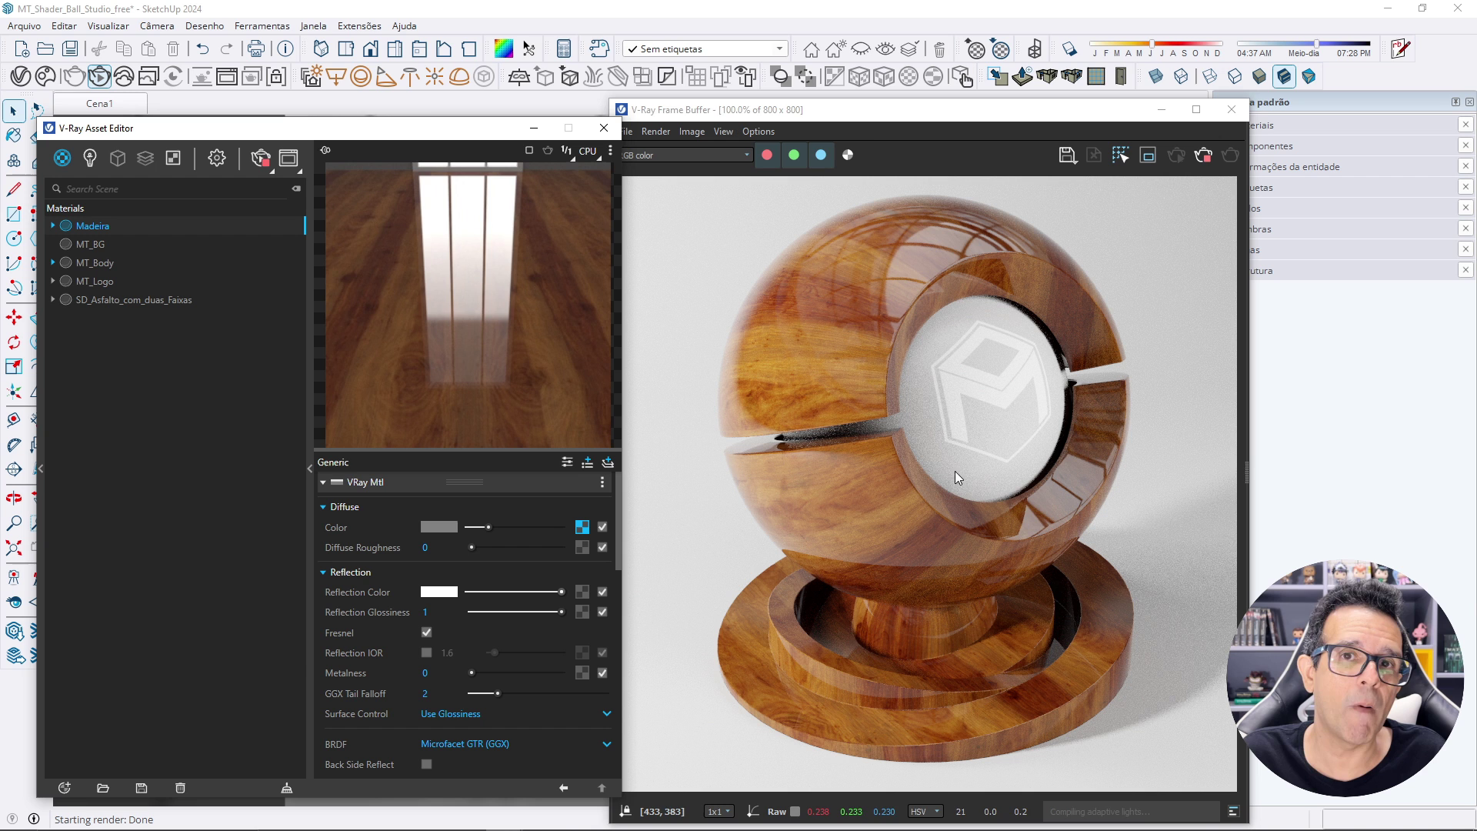
scroll(483, 606, "down", 1)
scroll(478, 607, "down", 4)
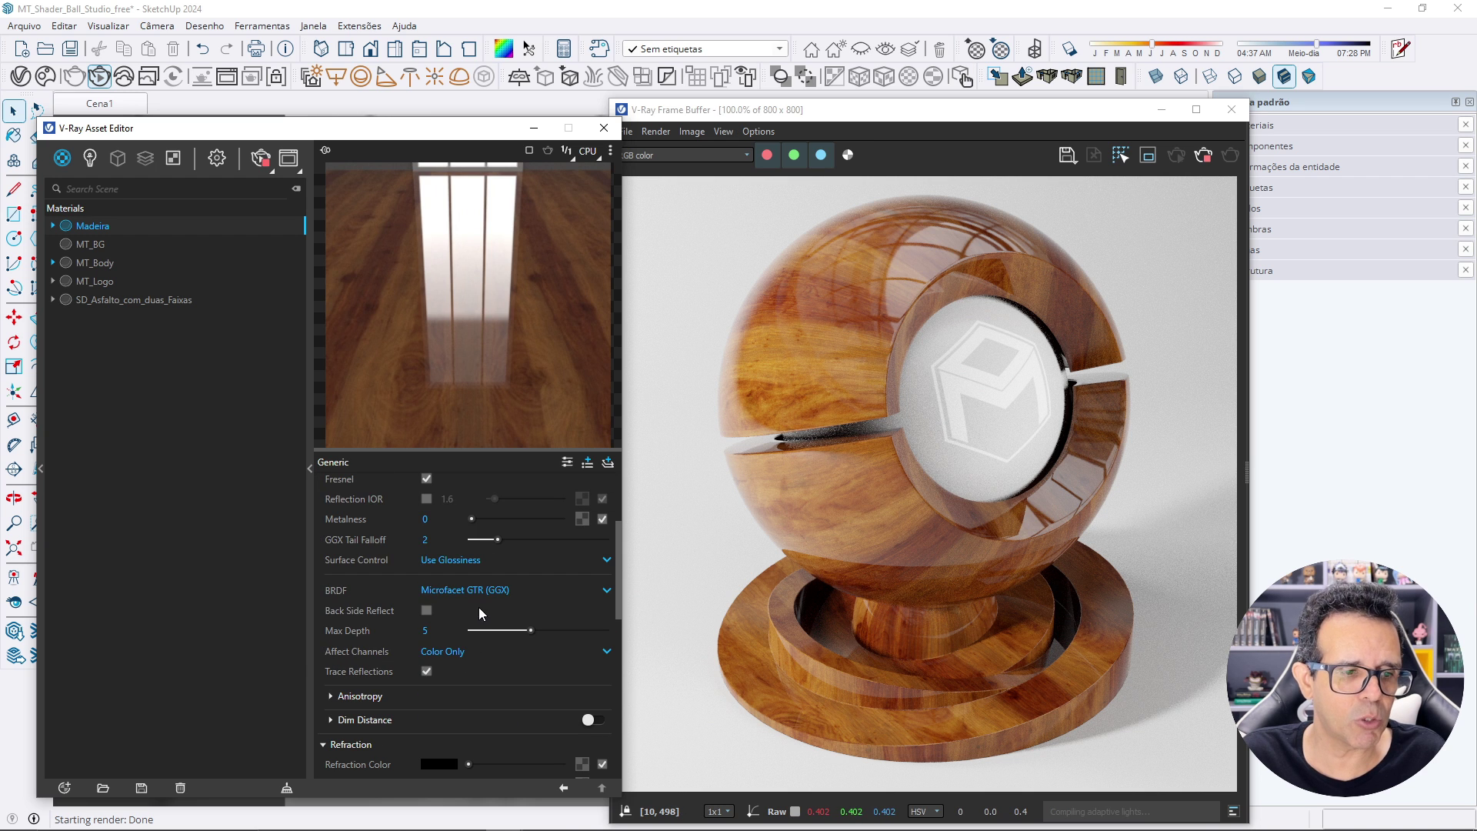
scroll(430, 646, "down", 3)
scroll(377, 677, "down", 3)
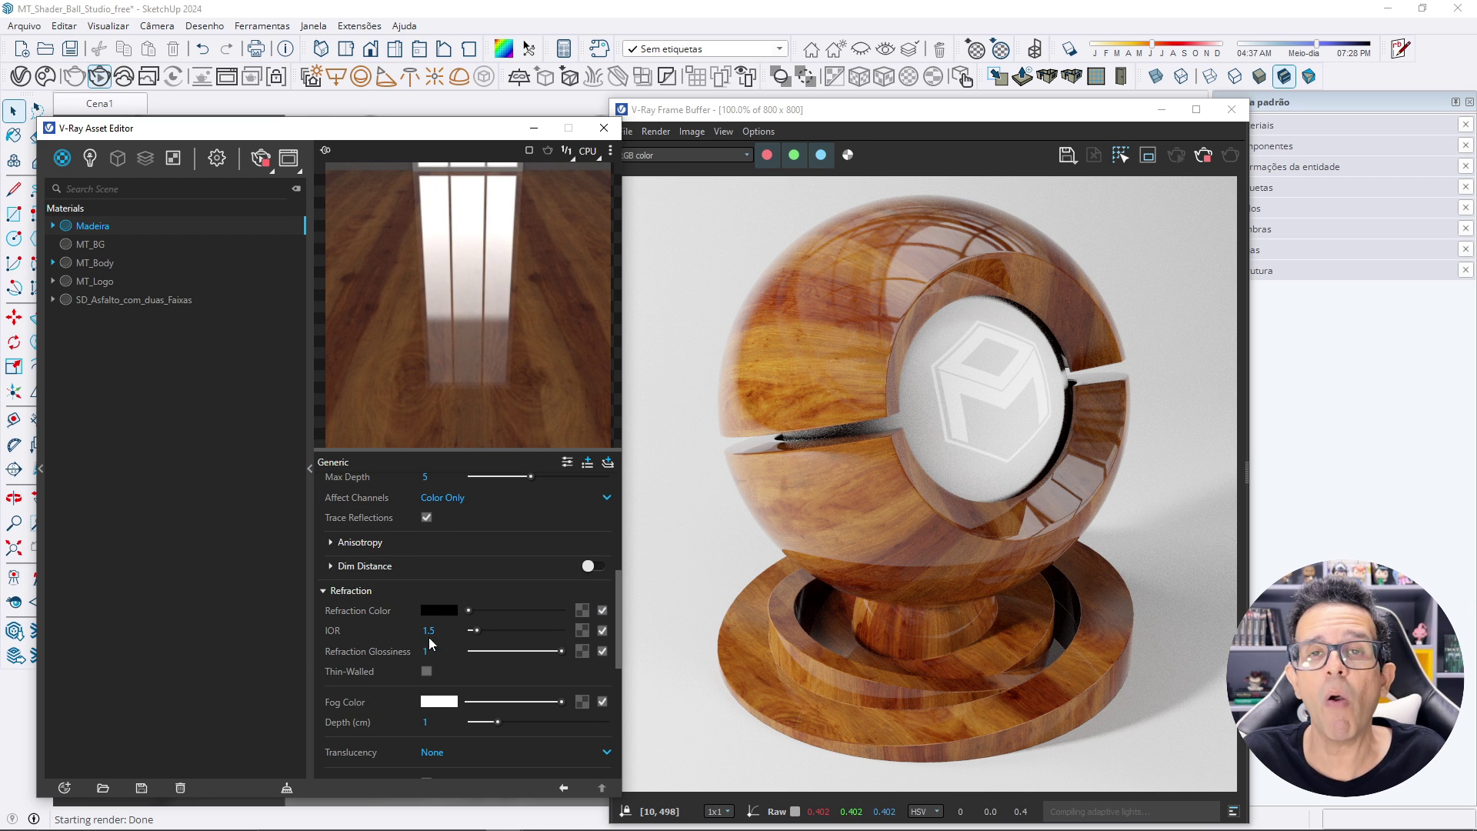
mouse_move(429, 630)
scroll(451, 632, "up", 6)
scroll(492, 607, "up", 5)
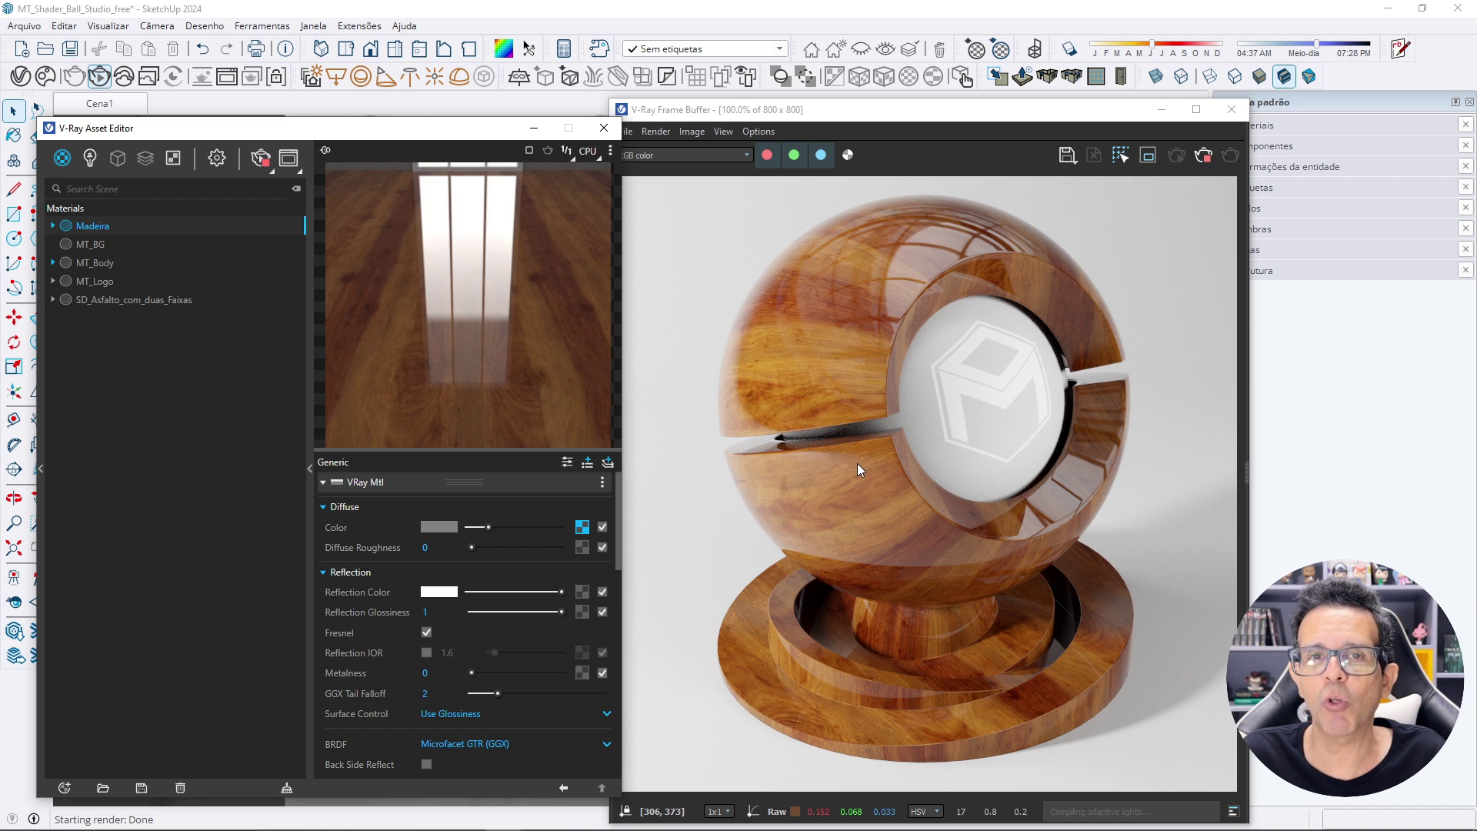
Map SD_Dirt_Natural_Wood_Specular.png to Madeira's reflection colour and enable Invert Texture.
left_click(583, 592)
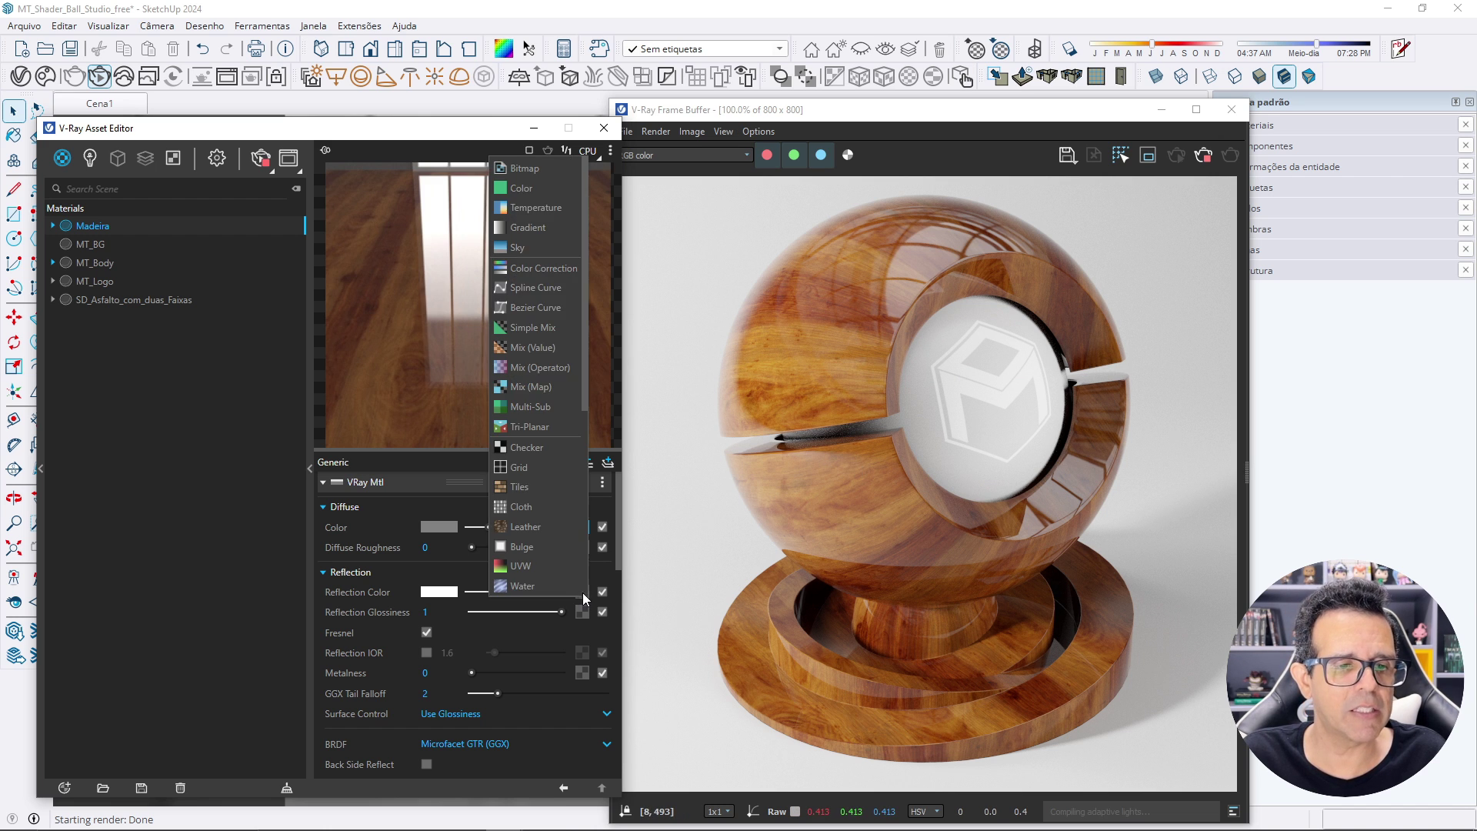
left_click(528, 170)
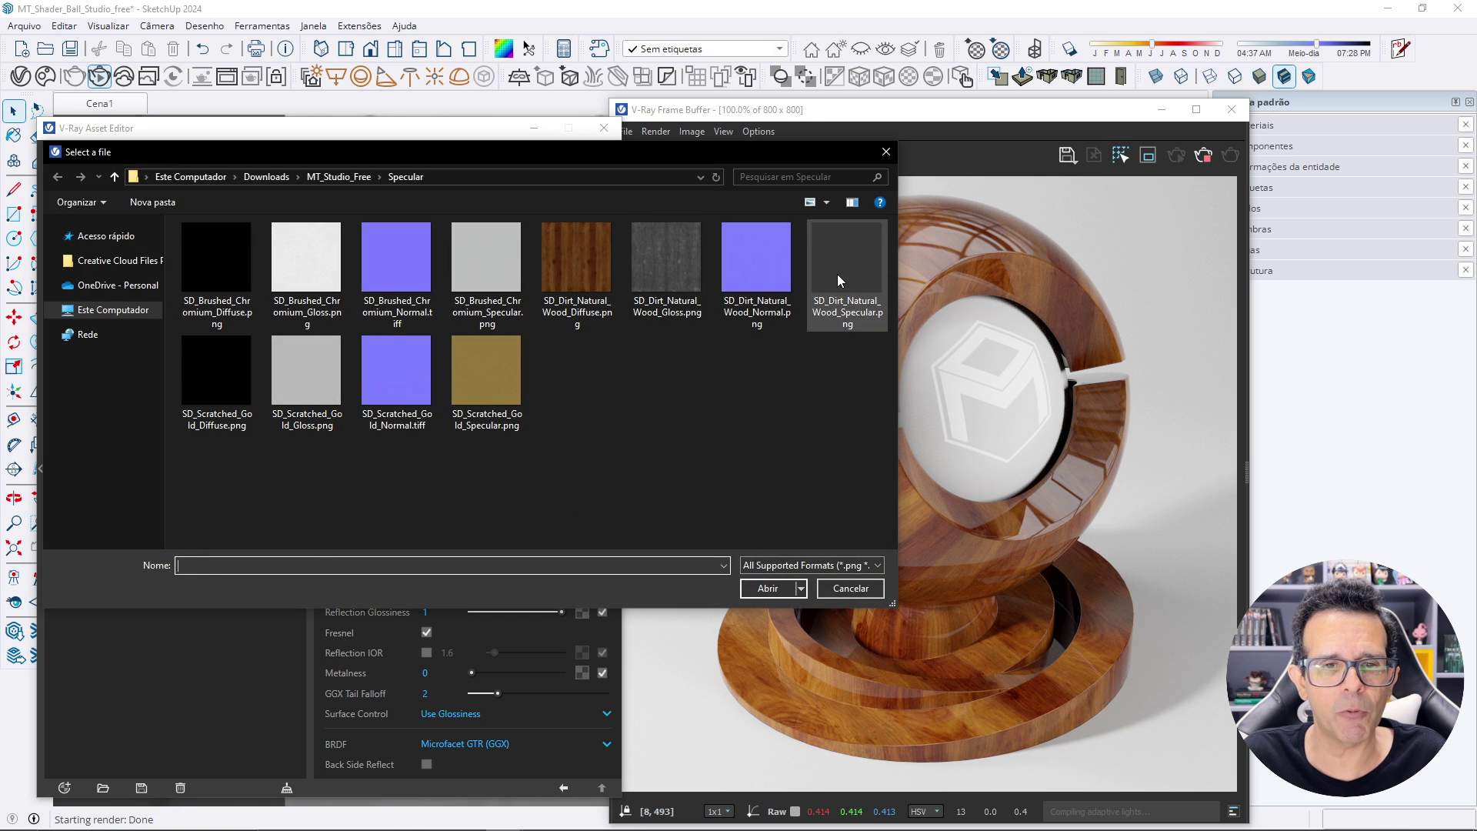
left_click(854, 266)
double_click(854, 260)
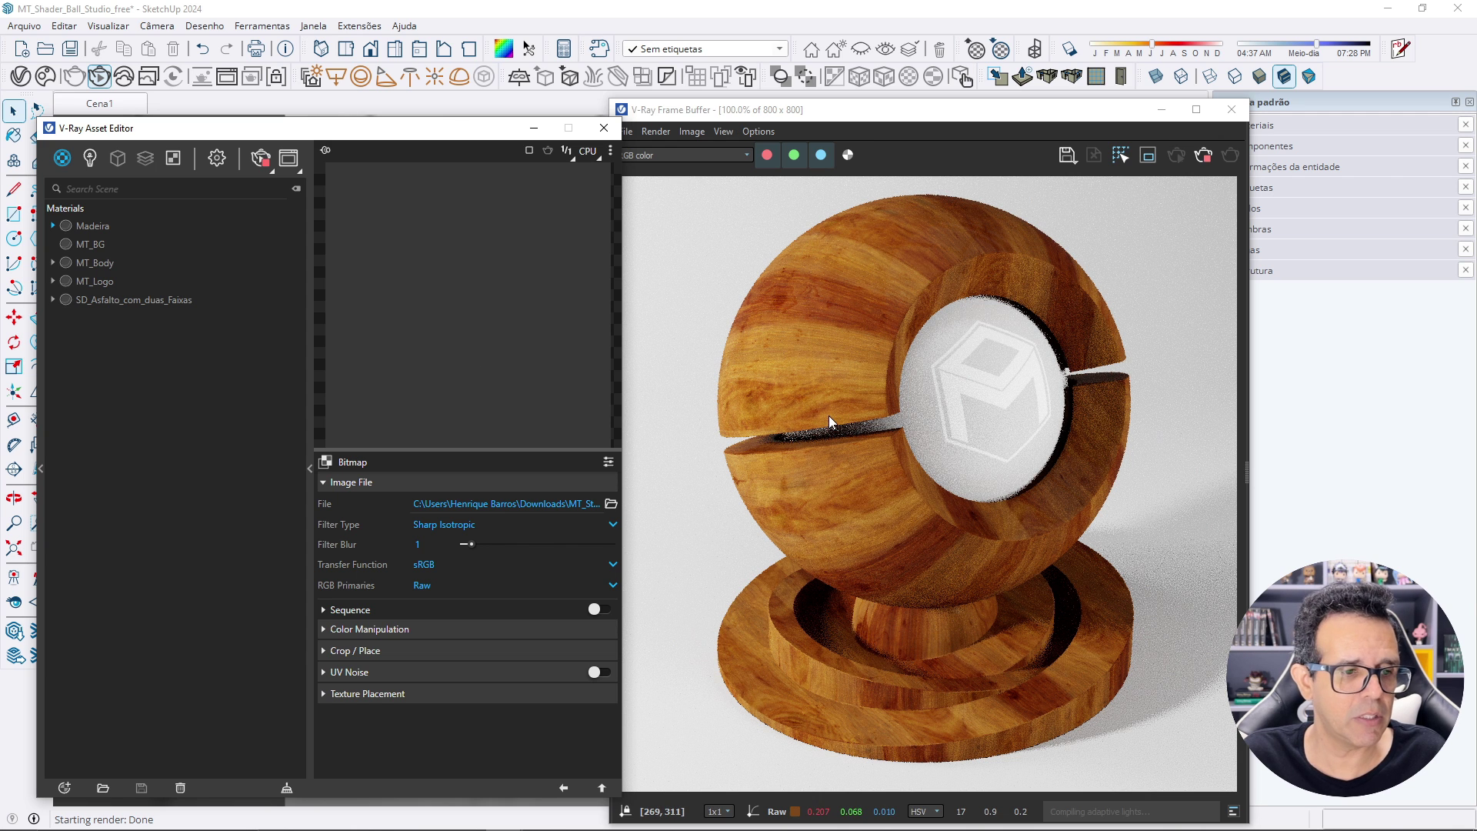
left_click(408, 628)
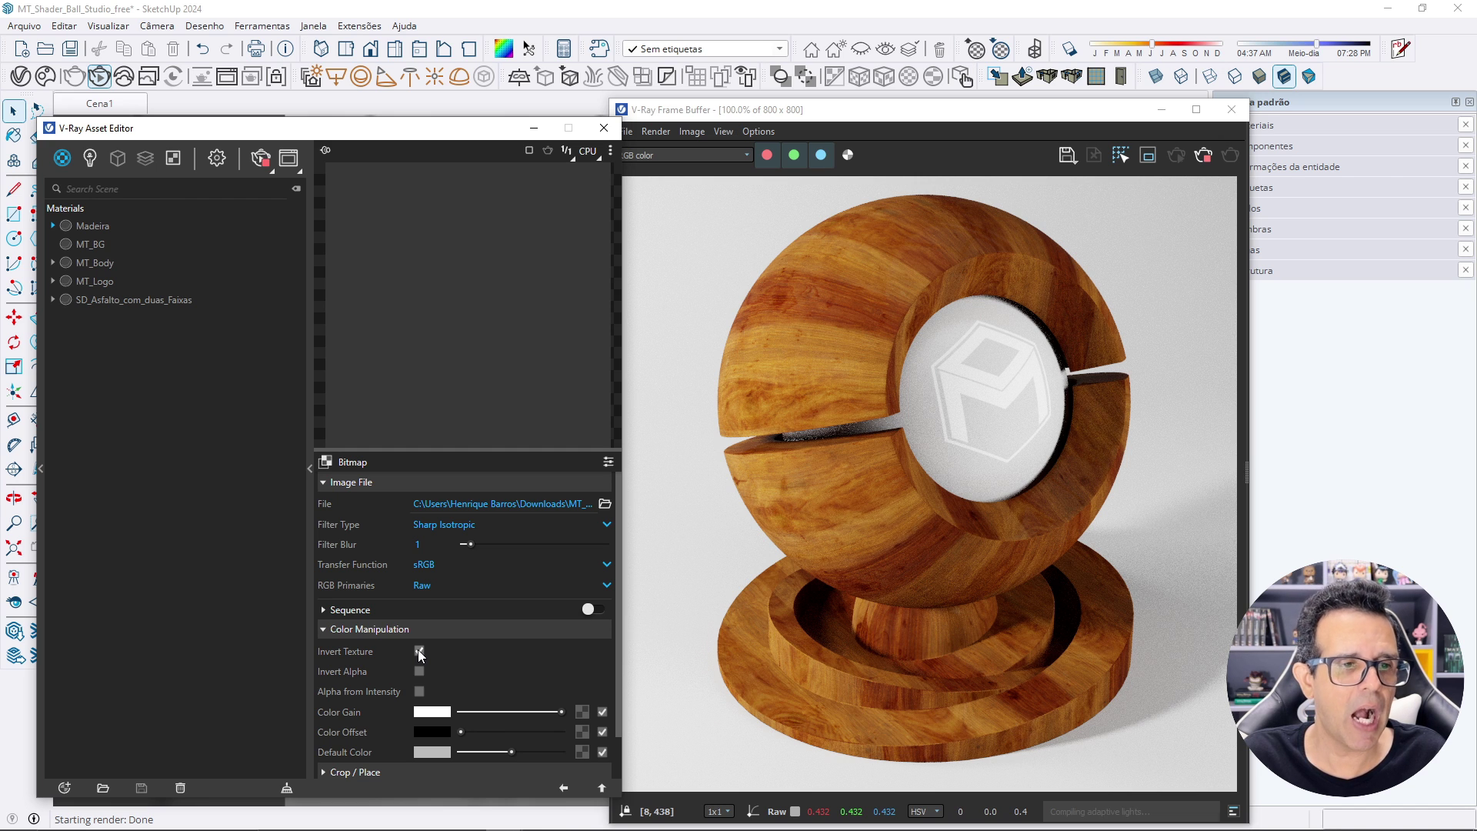
left_click(419, 651)
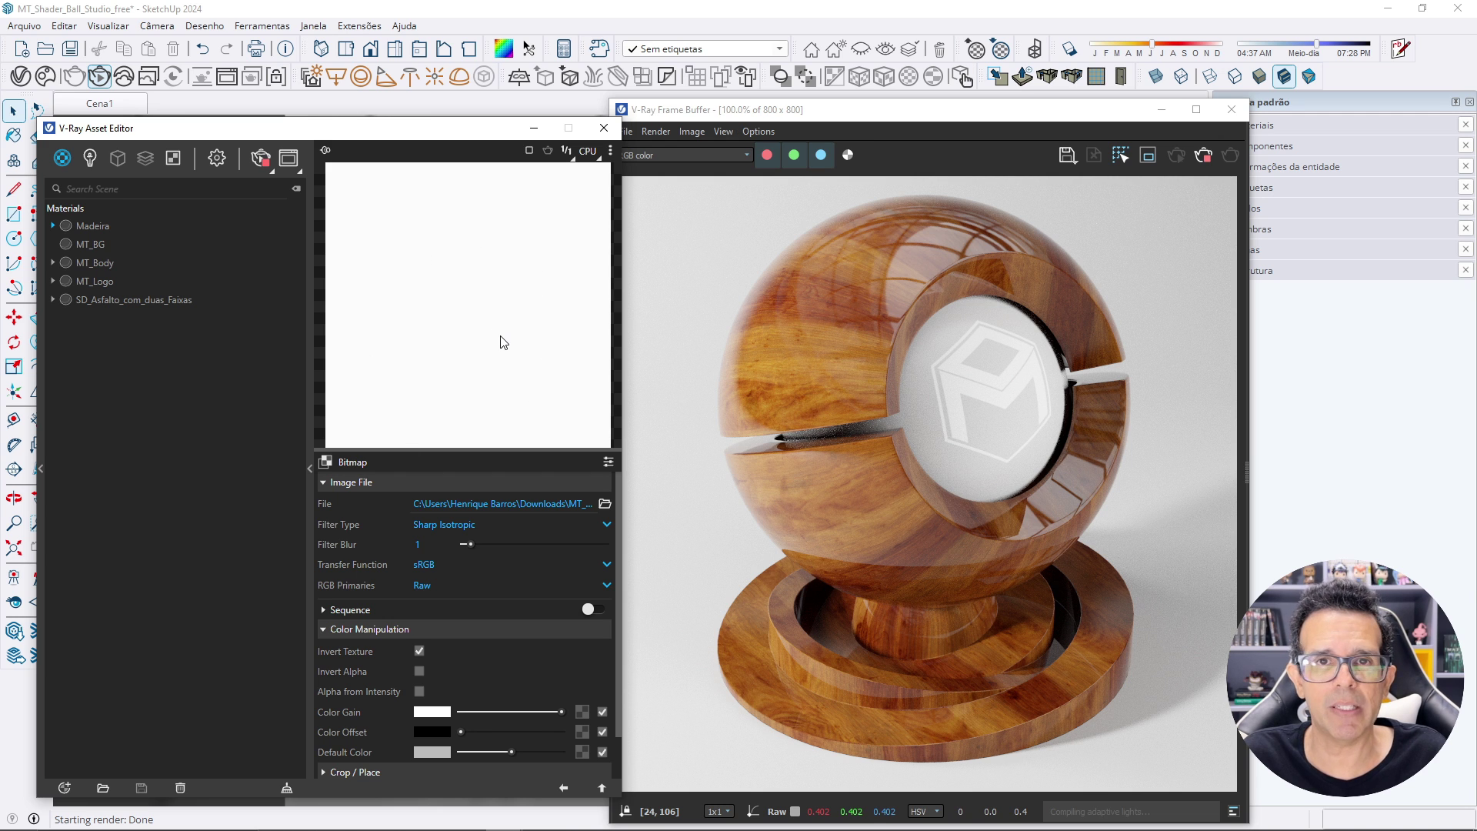
Back on Madeira, add a bitmap to Reflection Glossiness using SD_Dirt_Natural_Wood_Gloss.png.
left_click(564, 789)
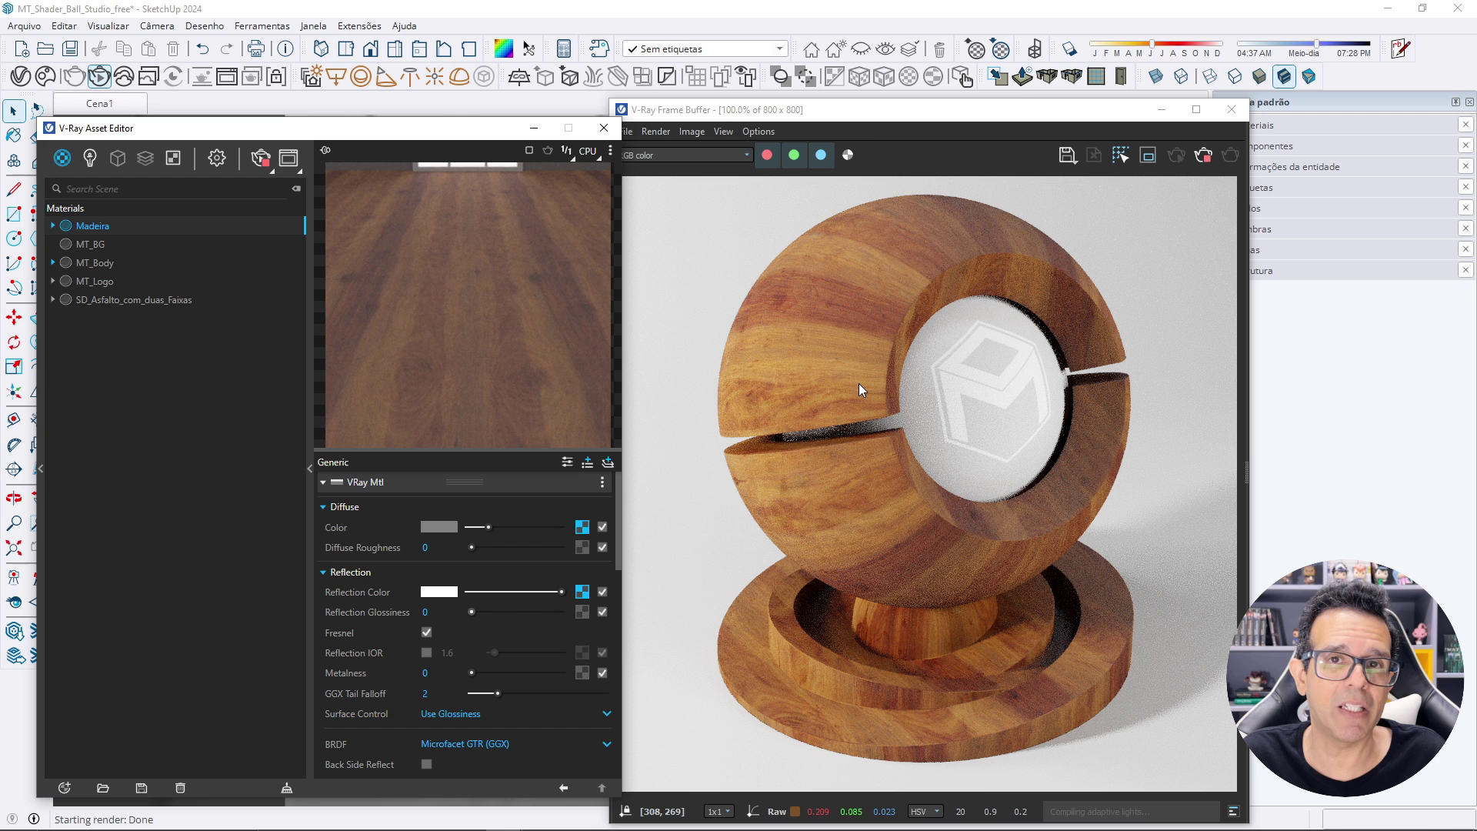
left_click(580, 613)
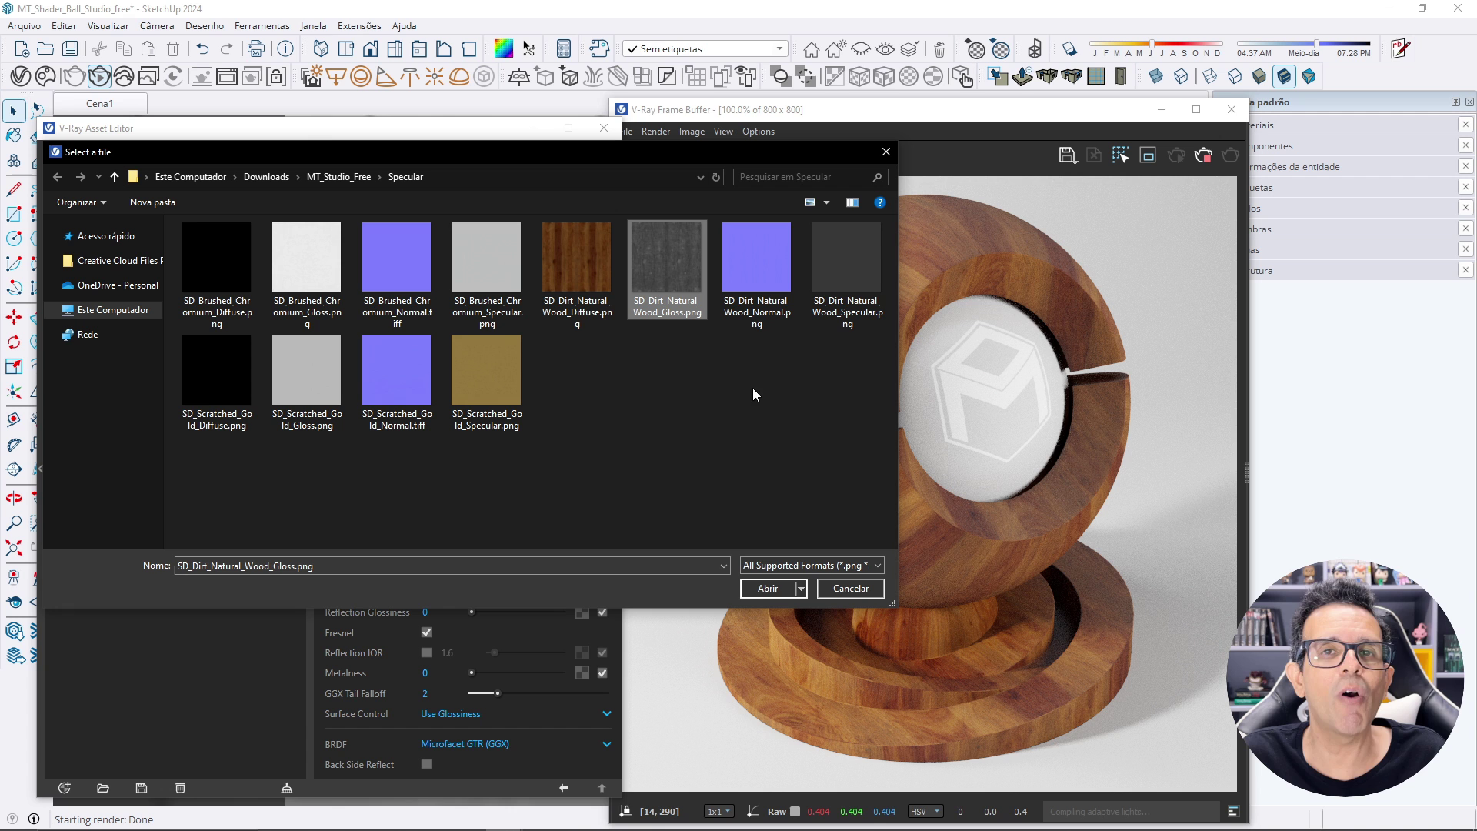
Open SD_Dirt_Natural_Wood_Gloss.png in Windows Photos, then zoom and pan across the scratched wood texture.
right_click(672, 247)
left_click(717, 283)
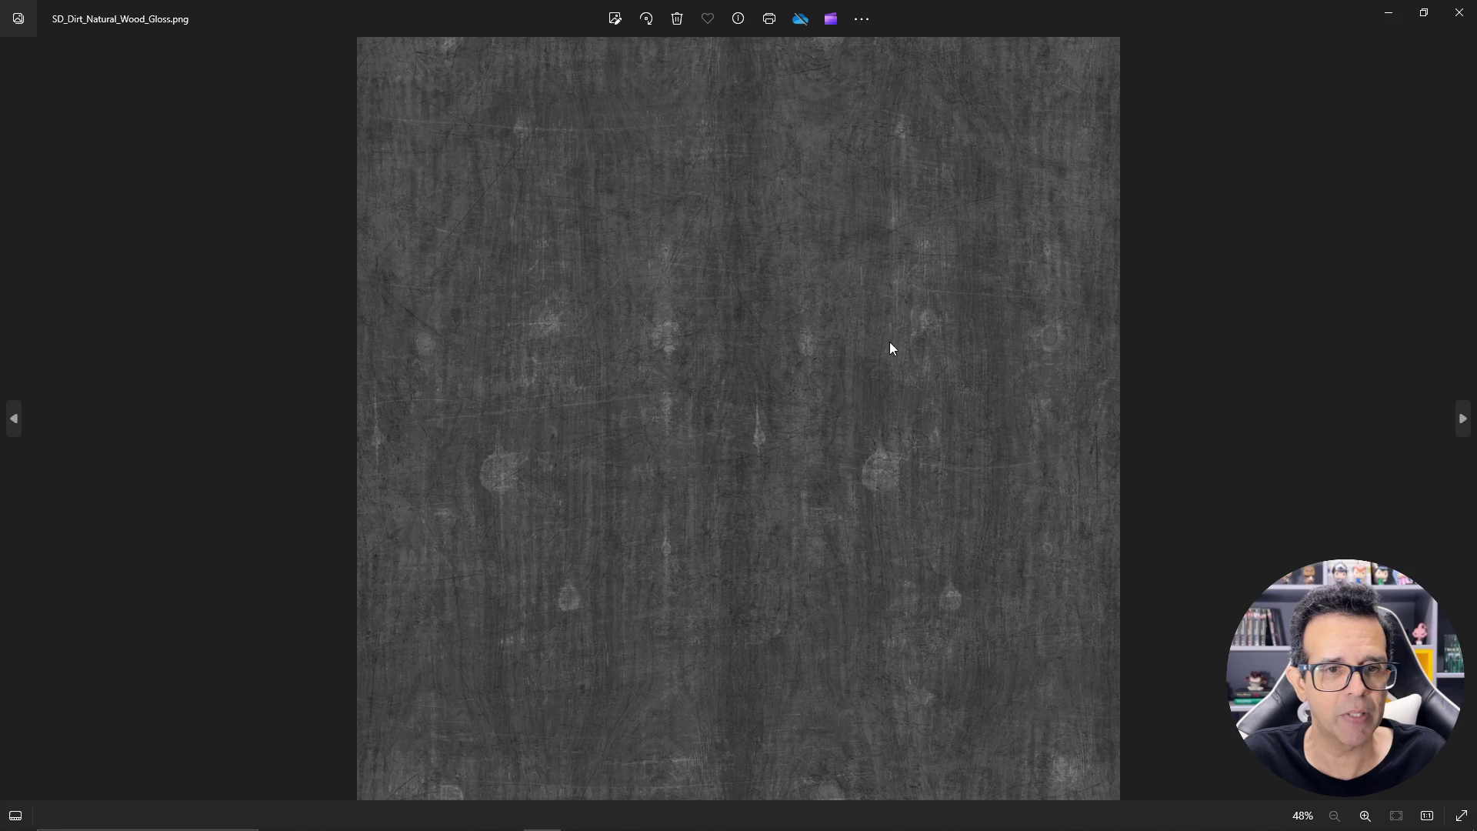
scroll(851, 303, "up", 2)
scroll(916, 313, "up", 3)
scroll(725, 409, "up", 1)
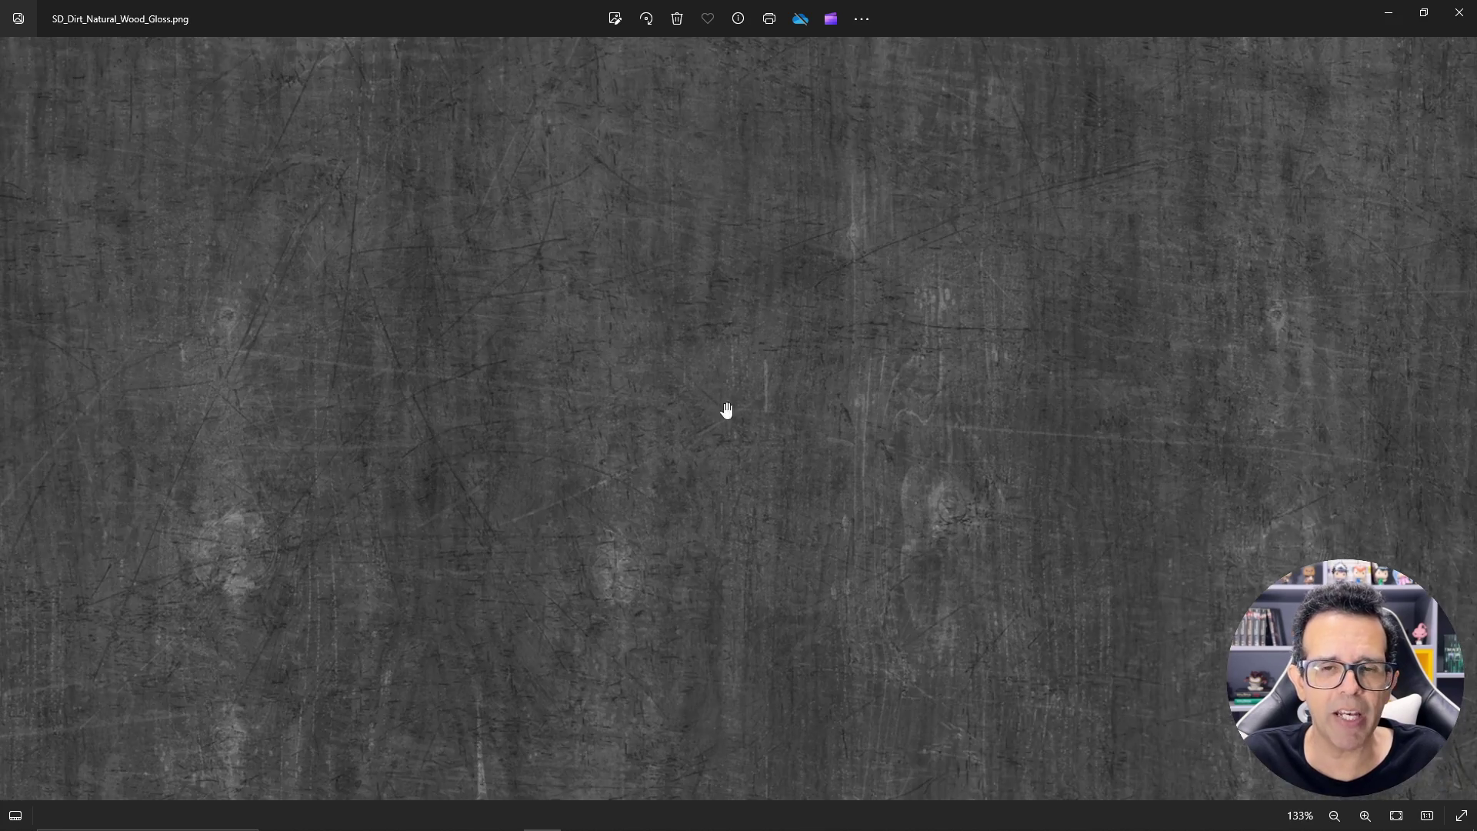
scroll(900, 287, "up", 2)
scroll(903, 280, "up", 1)
scroll(908, 419, "down", 1)
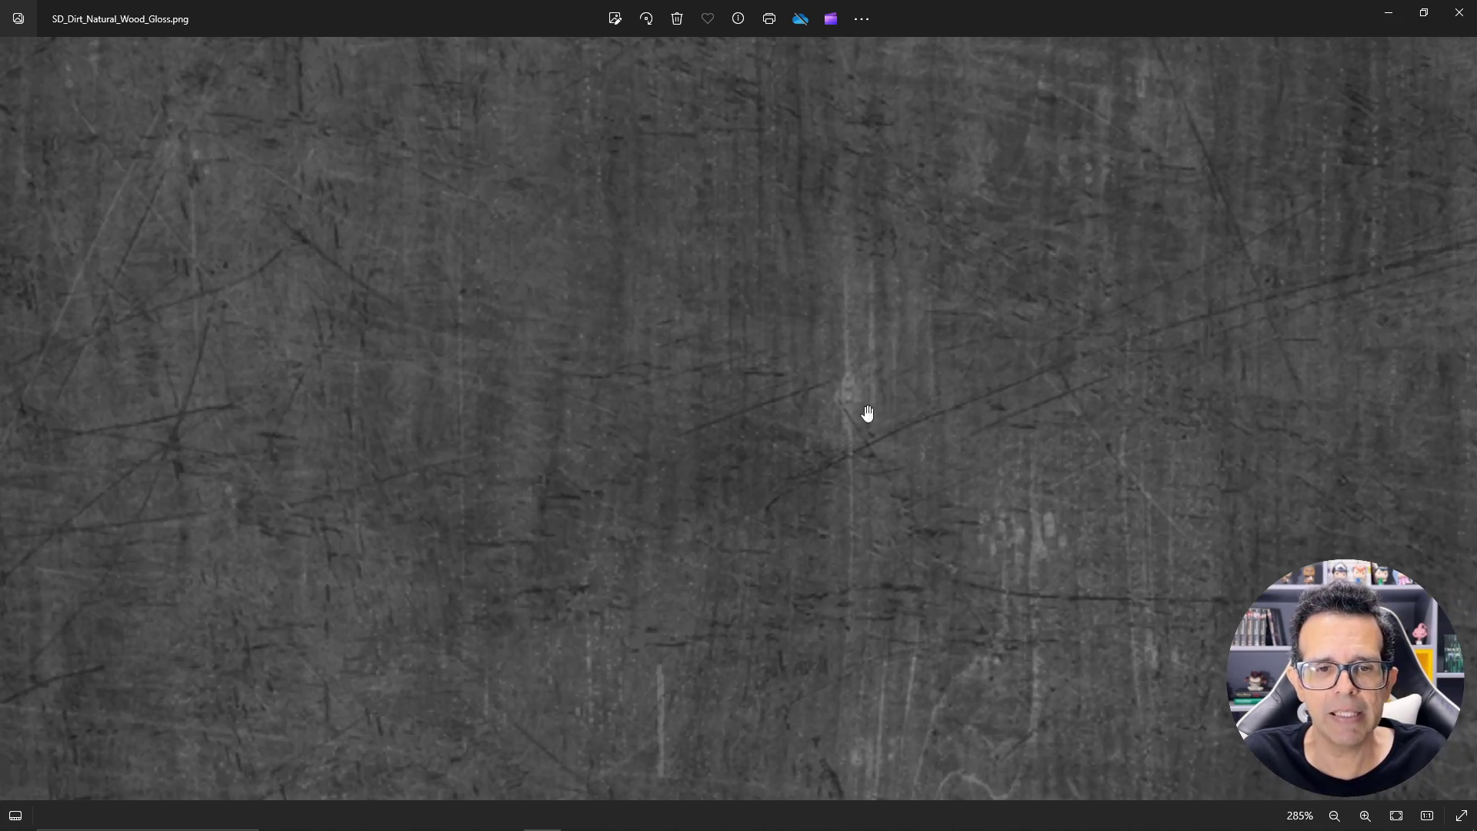
scroll(916, 492, "down", 2)
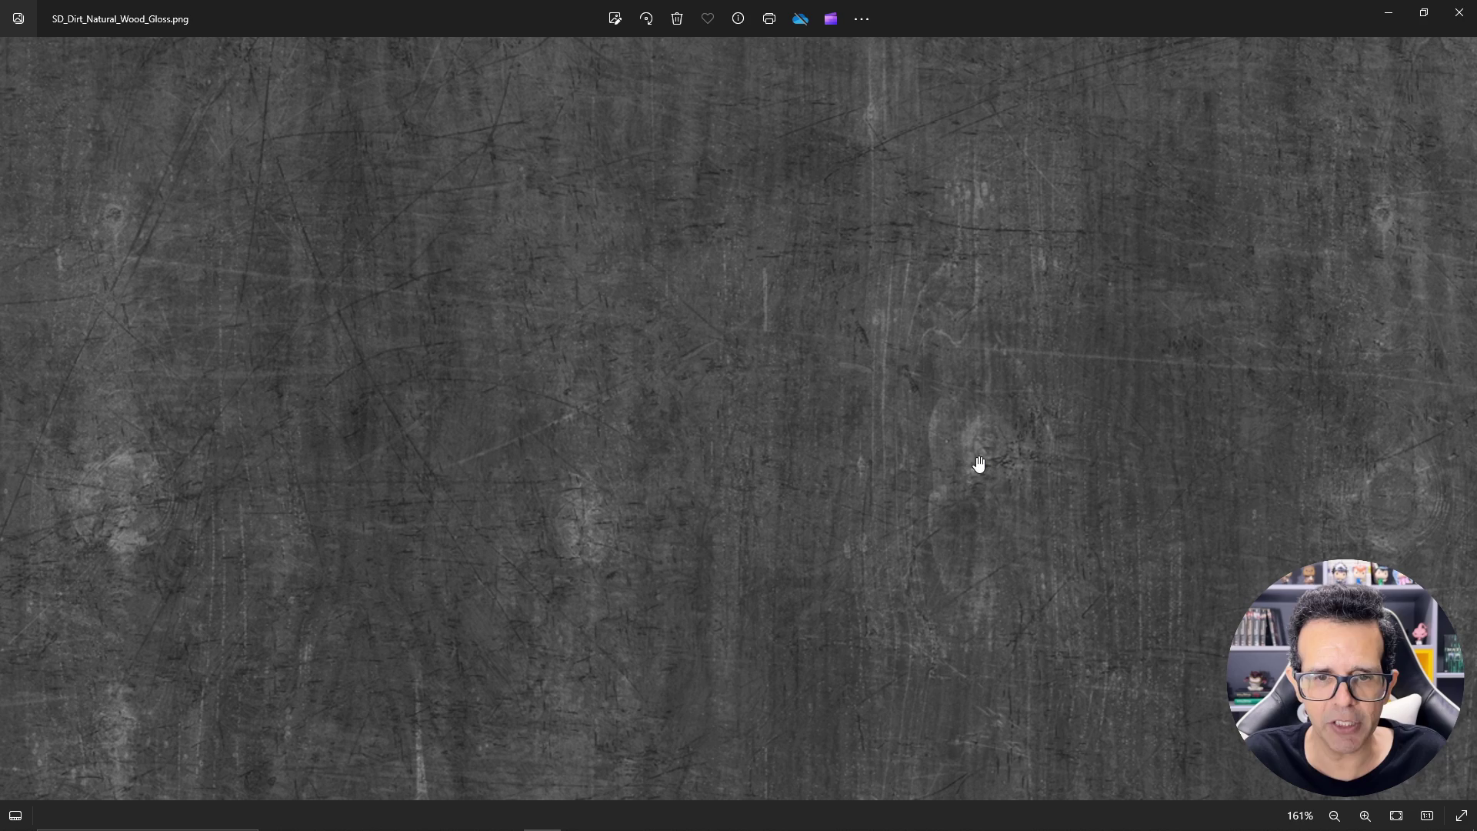
scroll(973, 449, "down", 1)
scroll(989, 459, "down", 1)
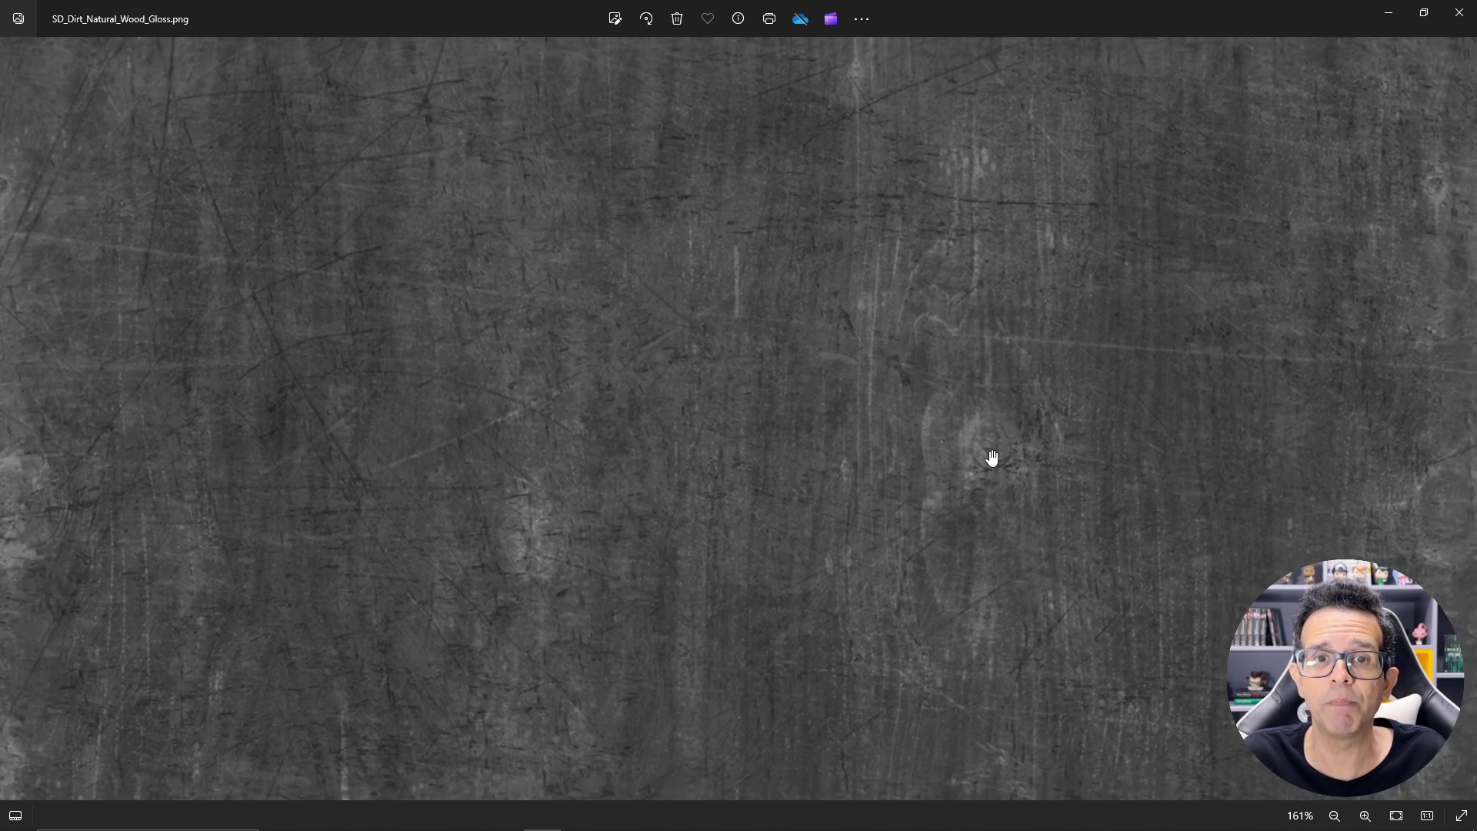
scroll(984, 374, "down", 3)
scroll(1029, 423, "down", 1)
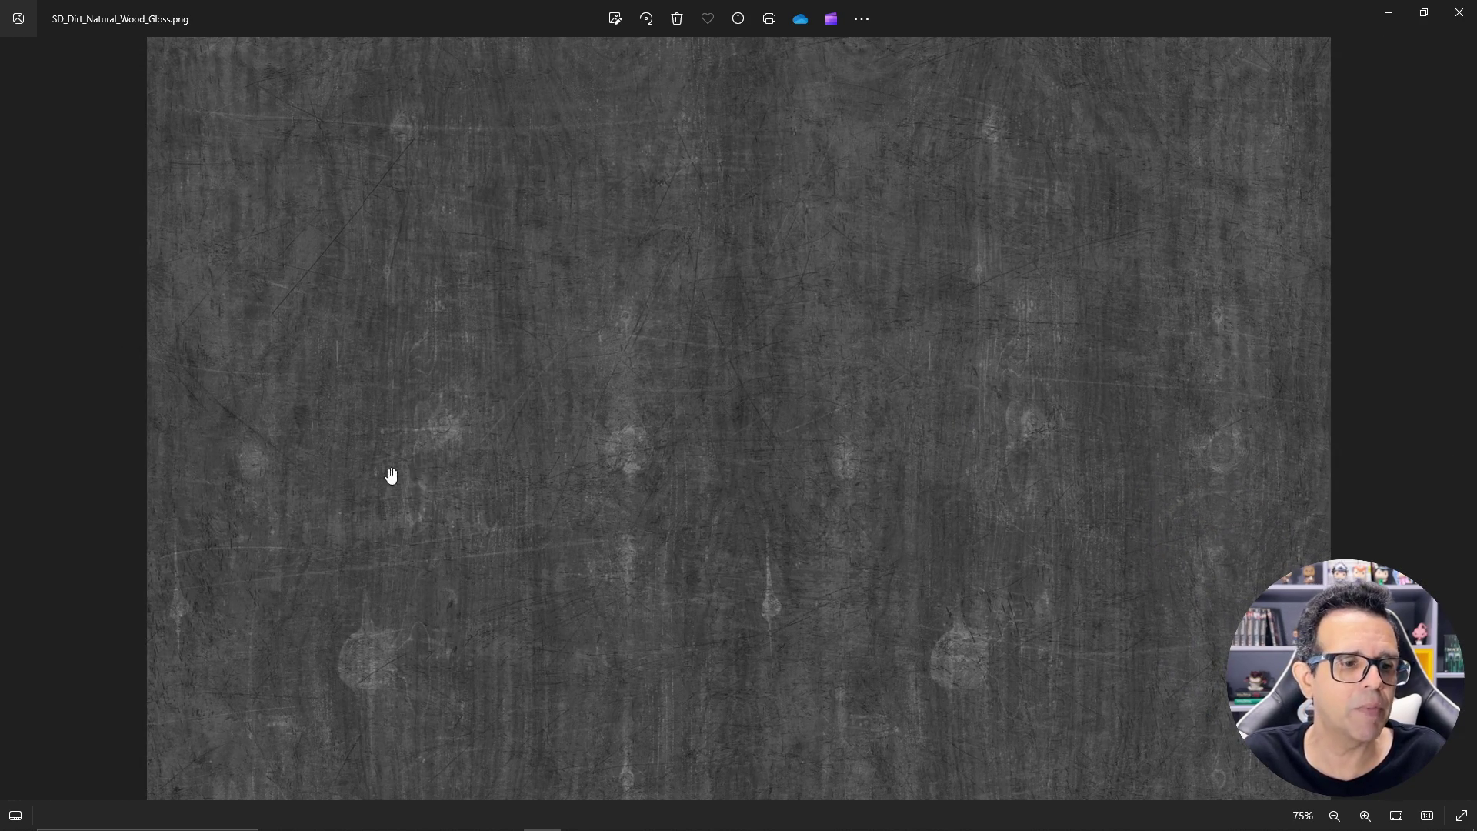
scroll(1000, 400, "up", 3)
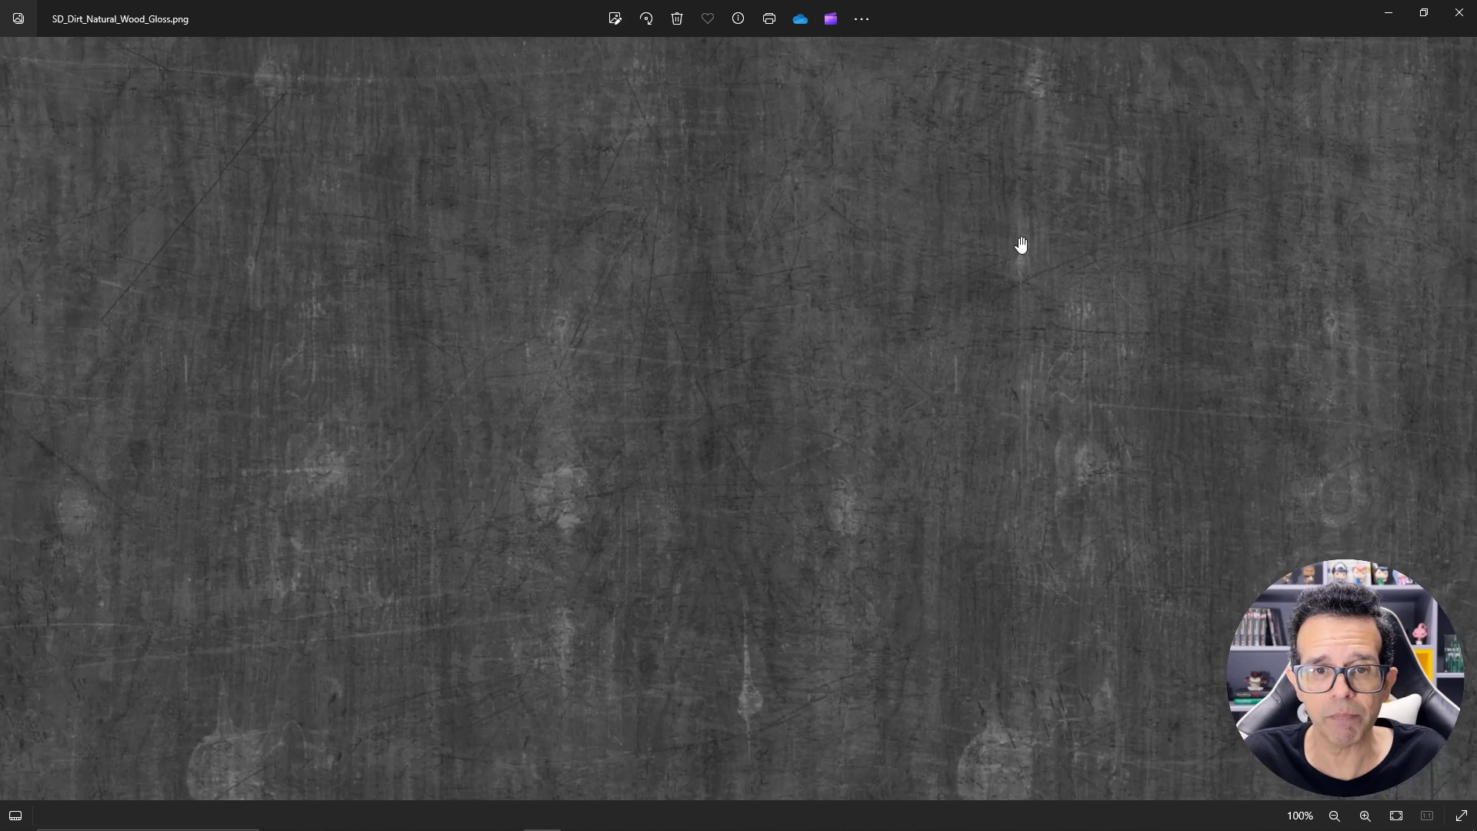
scroll(1027, 277, "up", 2)
mouse_move(1042, 300)
left_mouse_down()
mouse_move(1058, 280)
mouse_move(1183, 247)
mouse_move(999, 323)
left_mouse_up()
scroll(999, 324, "down", 1)
scroll(939, 359, "down", 1)
scroll(989, 323, "down", 1)
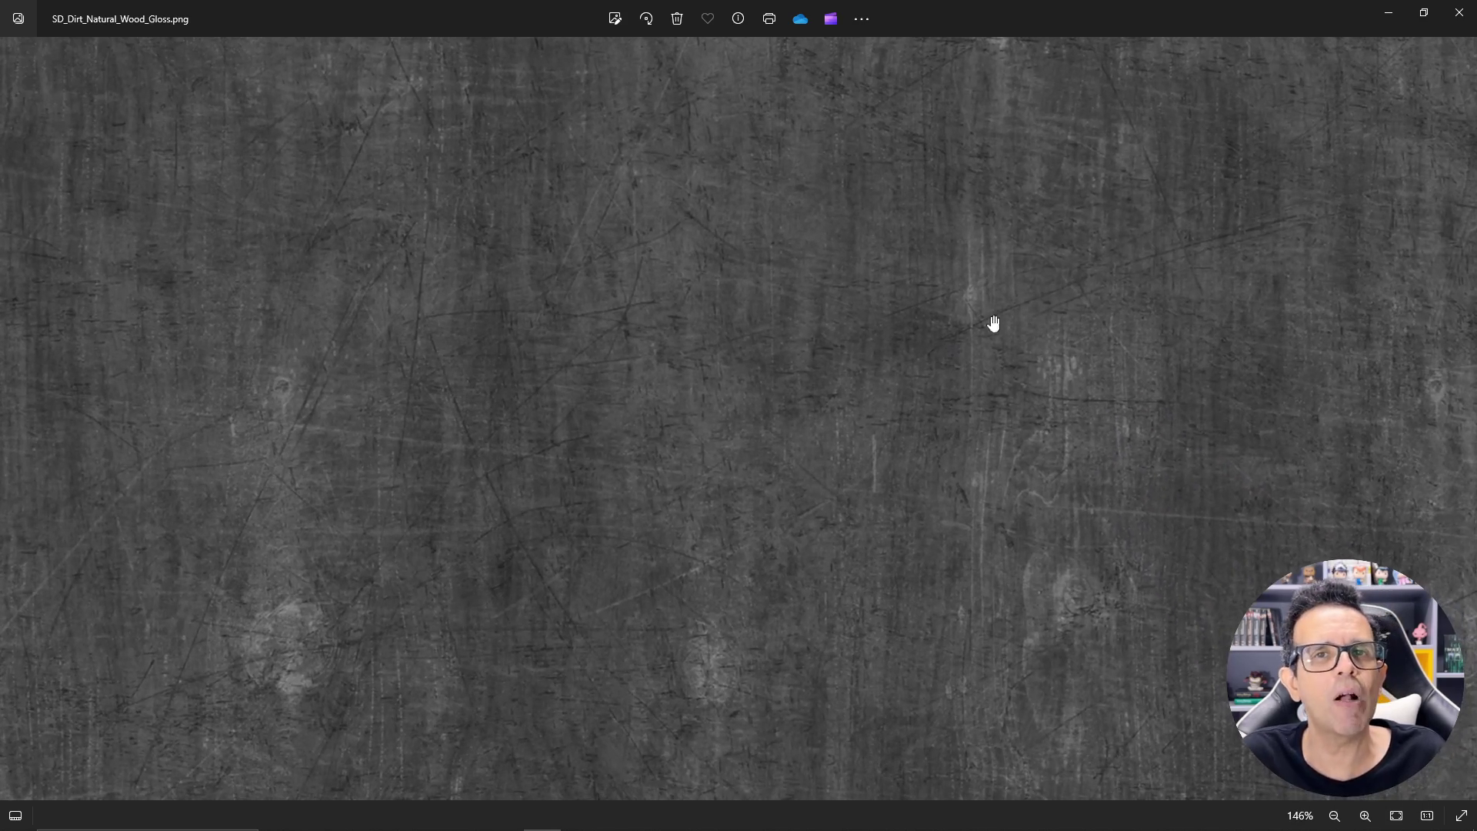
scroll(946, 372, "down", 1)
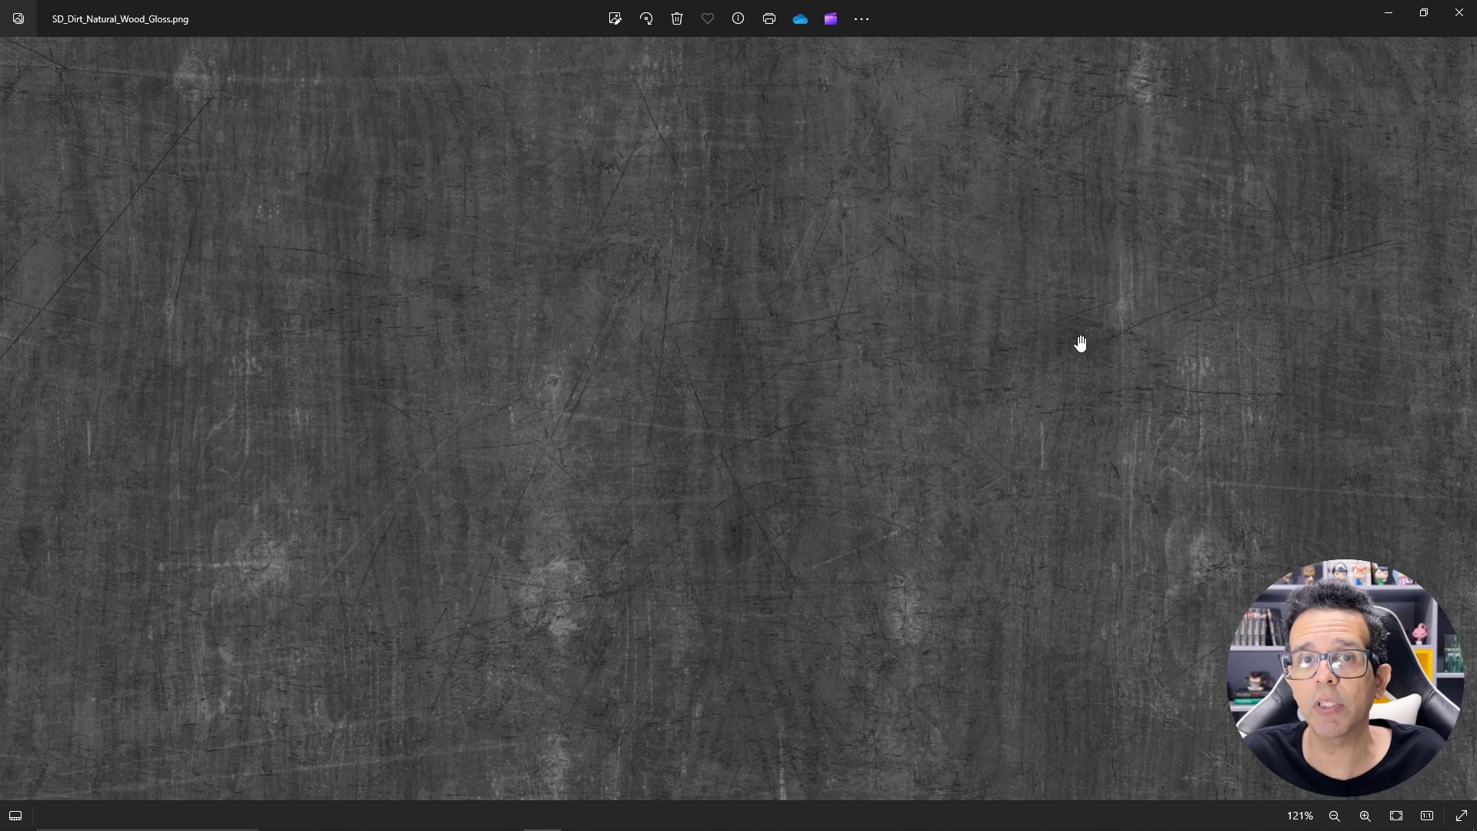
scroll(1154, 286, "down", 1)
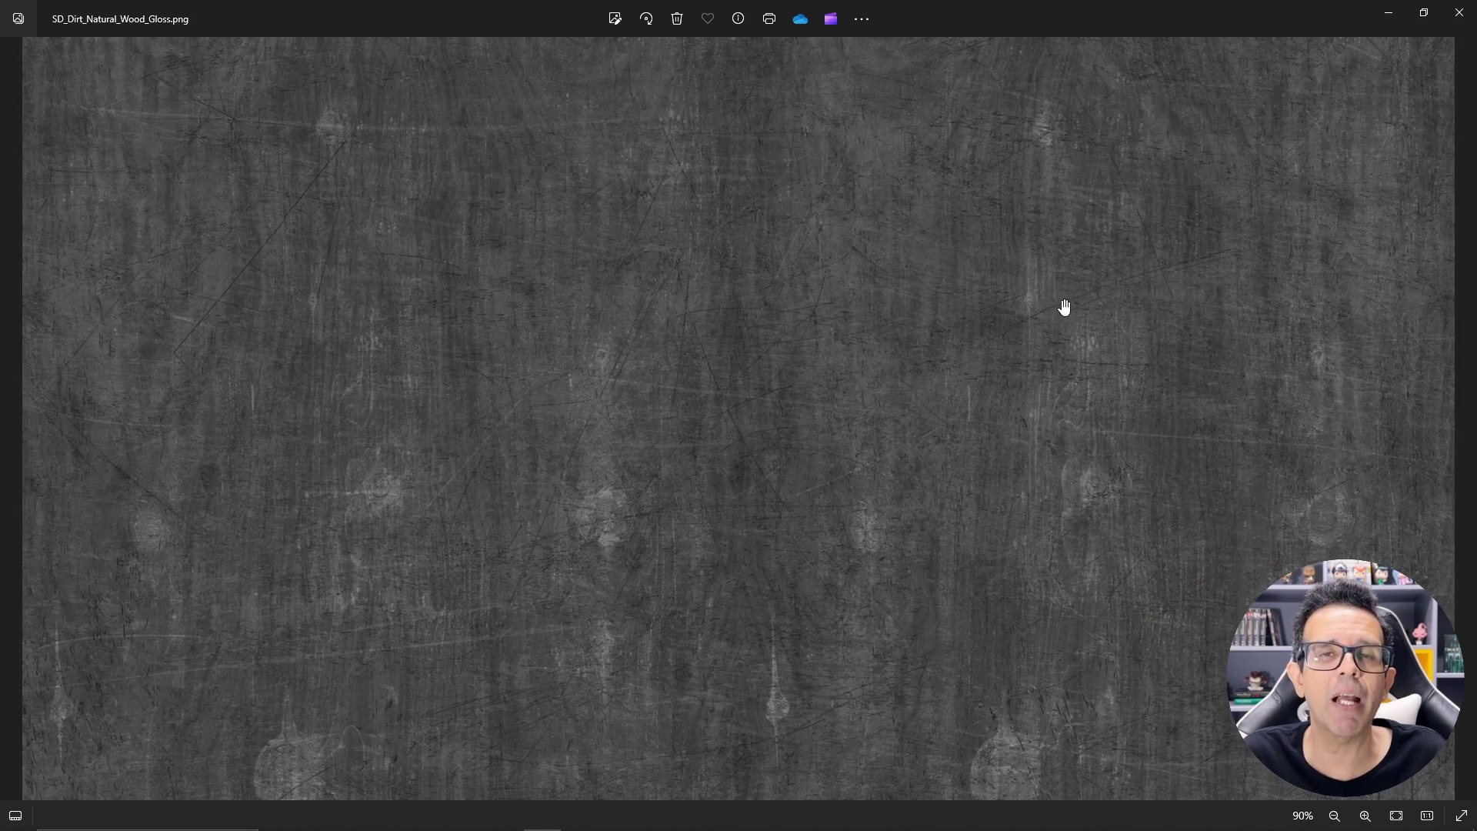
scroll(1016, 316, "down", 1)
scroll(962, 325, "up", 1)
scroll(963, 366, "down", 2)
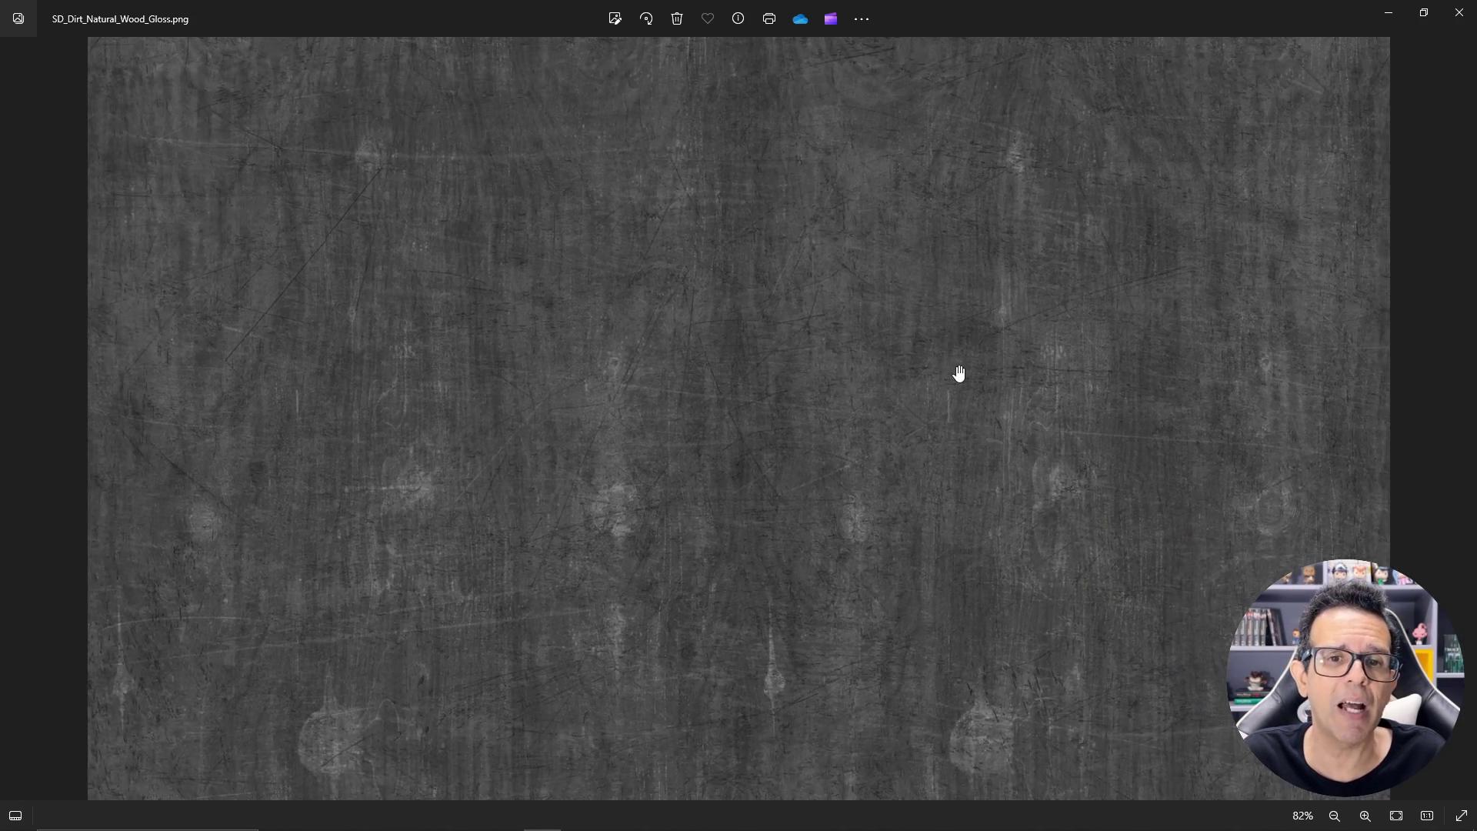
scroll(1000, 261, "down", 1)
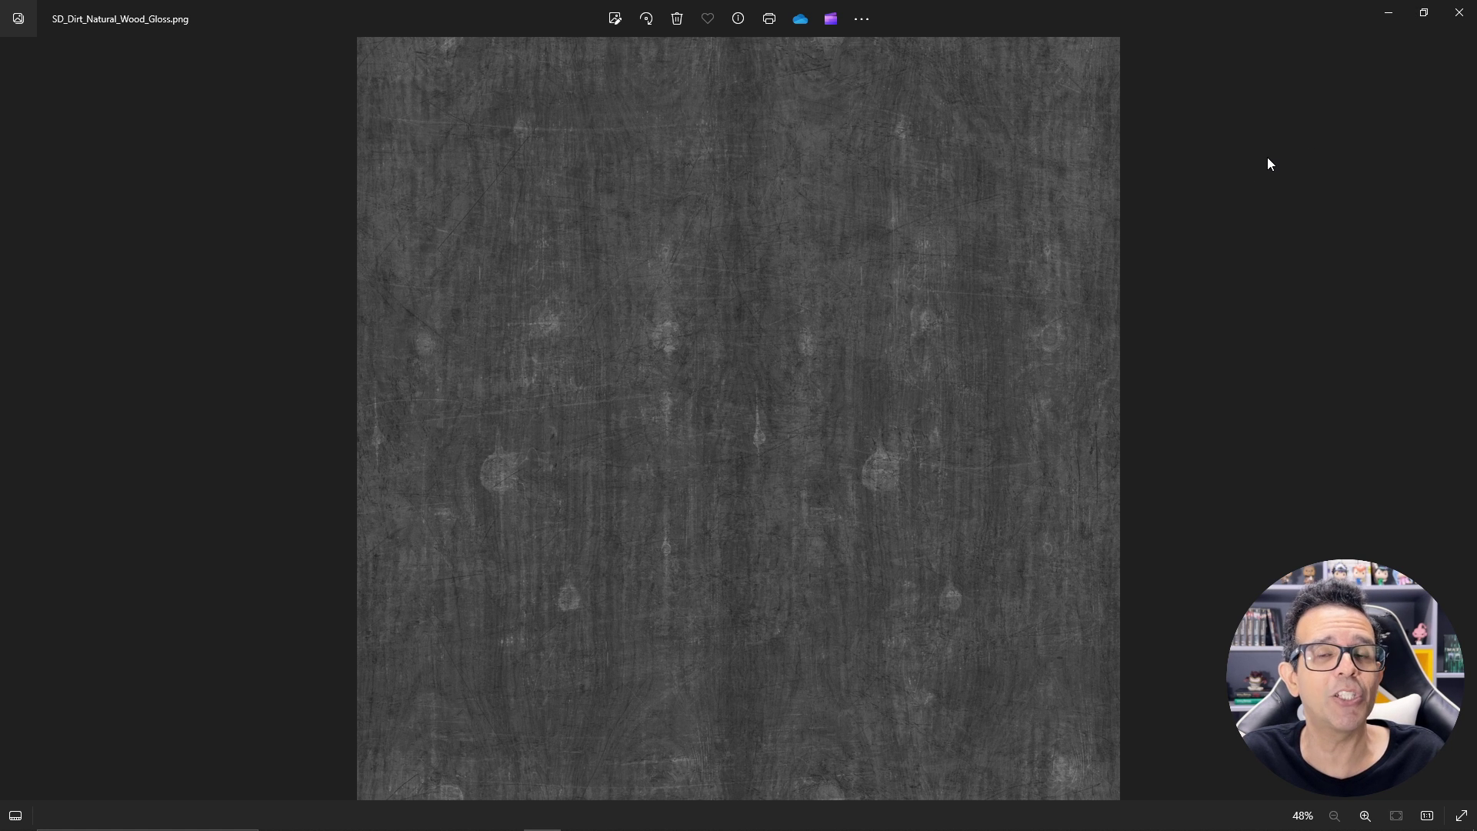
Close Photos and load SD_Dirt_Natural_Wood_Gloss.png as Madeira's glossiness map, transfer function None.
left_click(1460, 12)
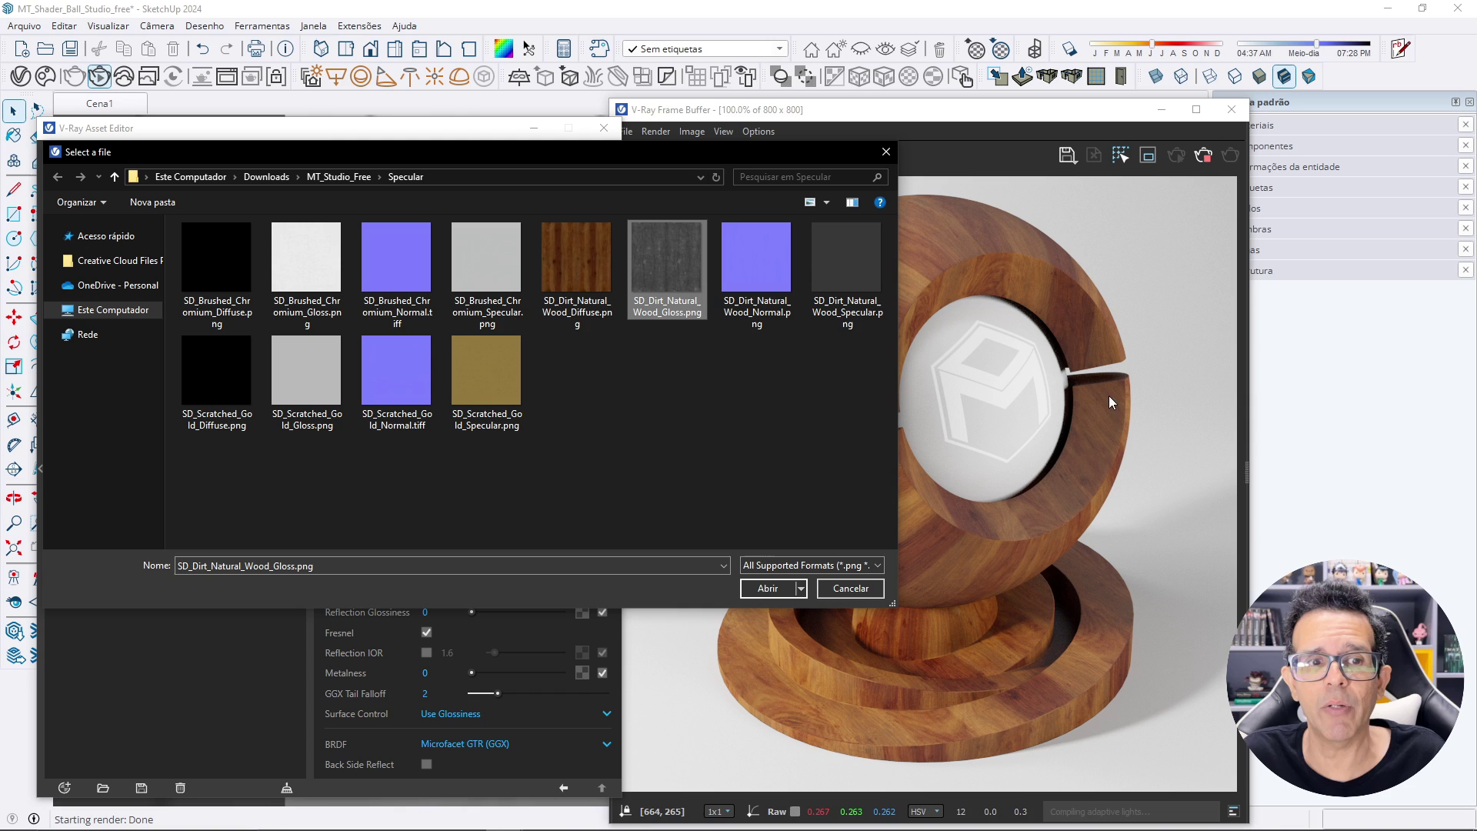
double_click(662, 262)
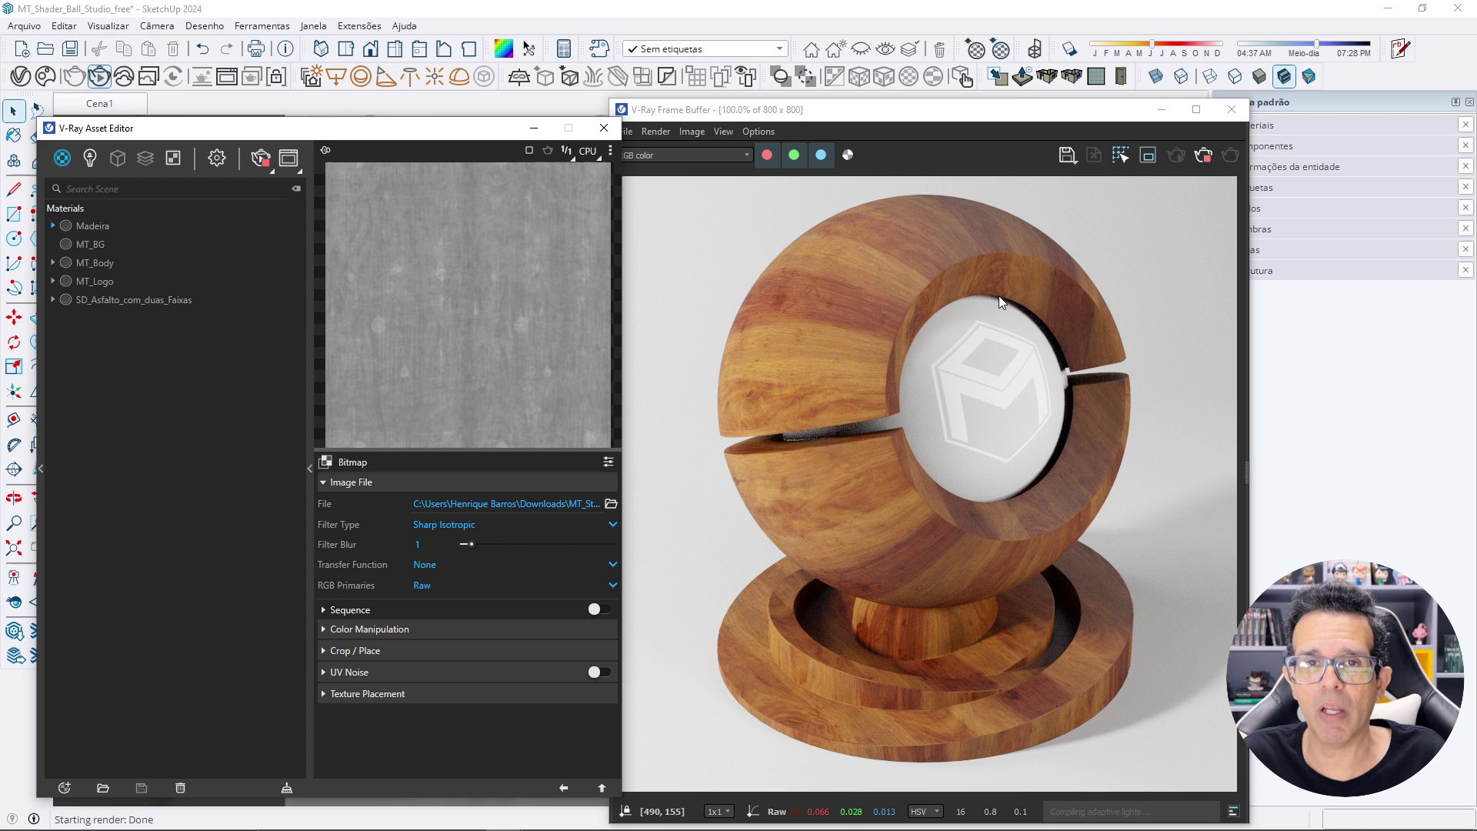
Go back from the gloss Bitmap to Madeira's VRay Mtl settings to view the re-rendered wood.
left_click(564, 789)
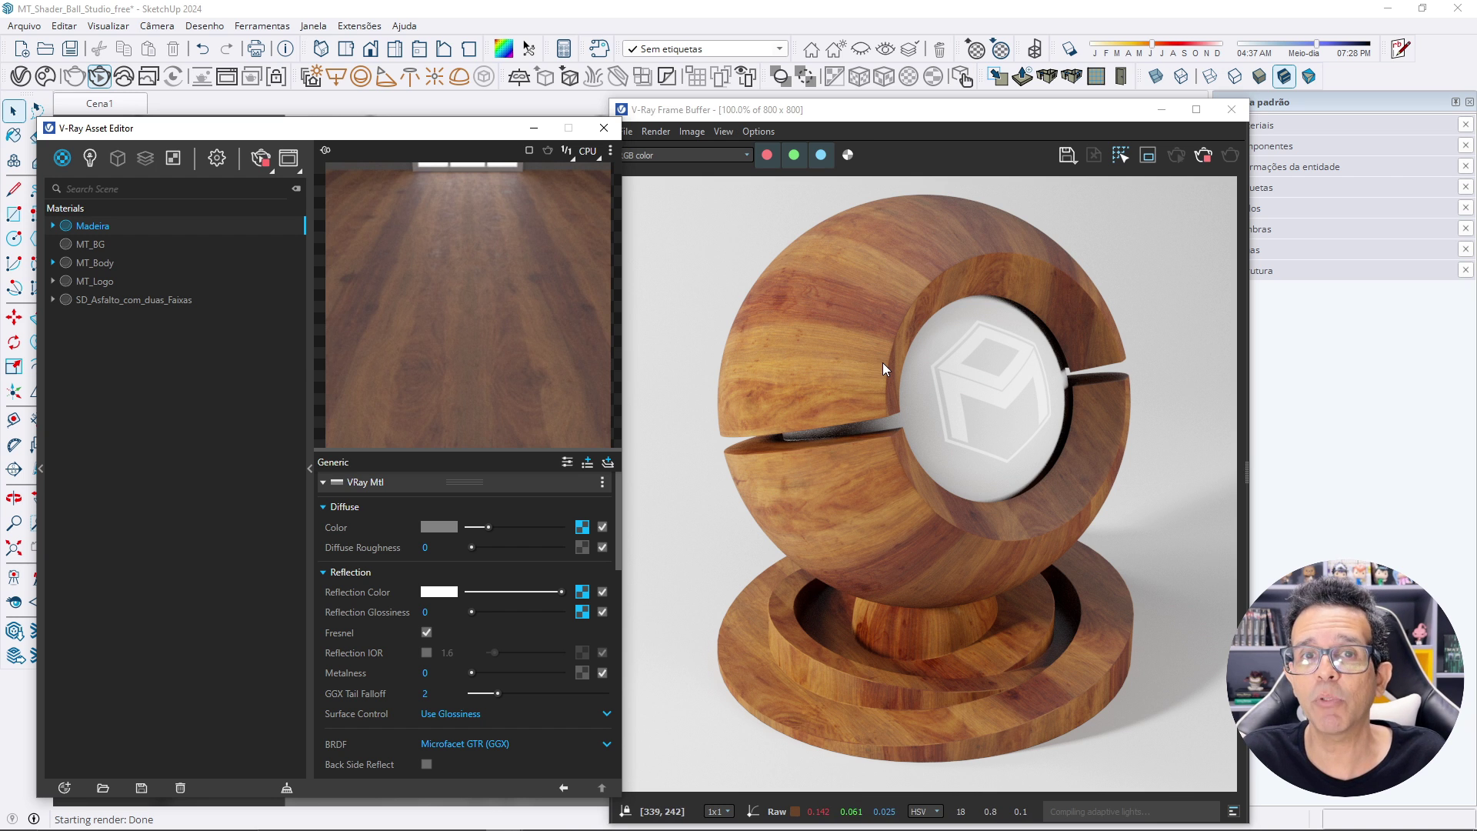
Expand Madeira's bump settings and switch the bump mode to Normal Map.
scroll(442, 594, "down", 5)
scroll(442, 594, "down", 5)
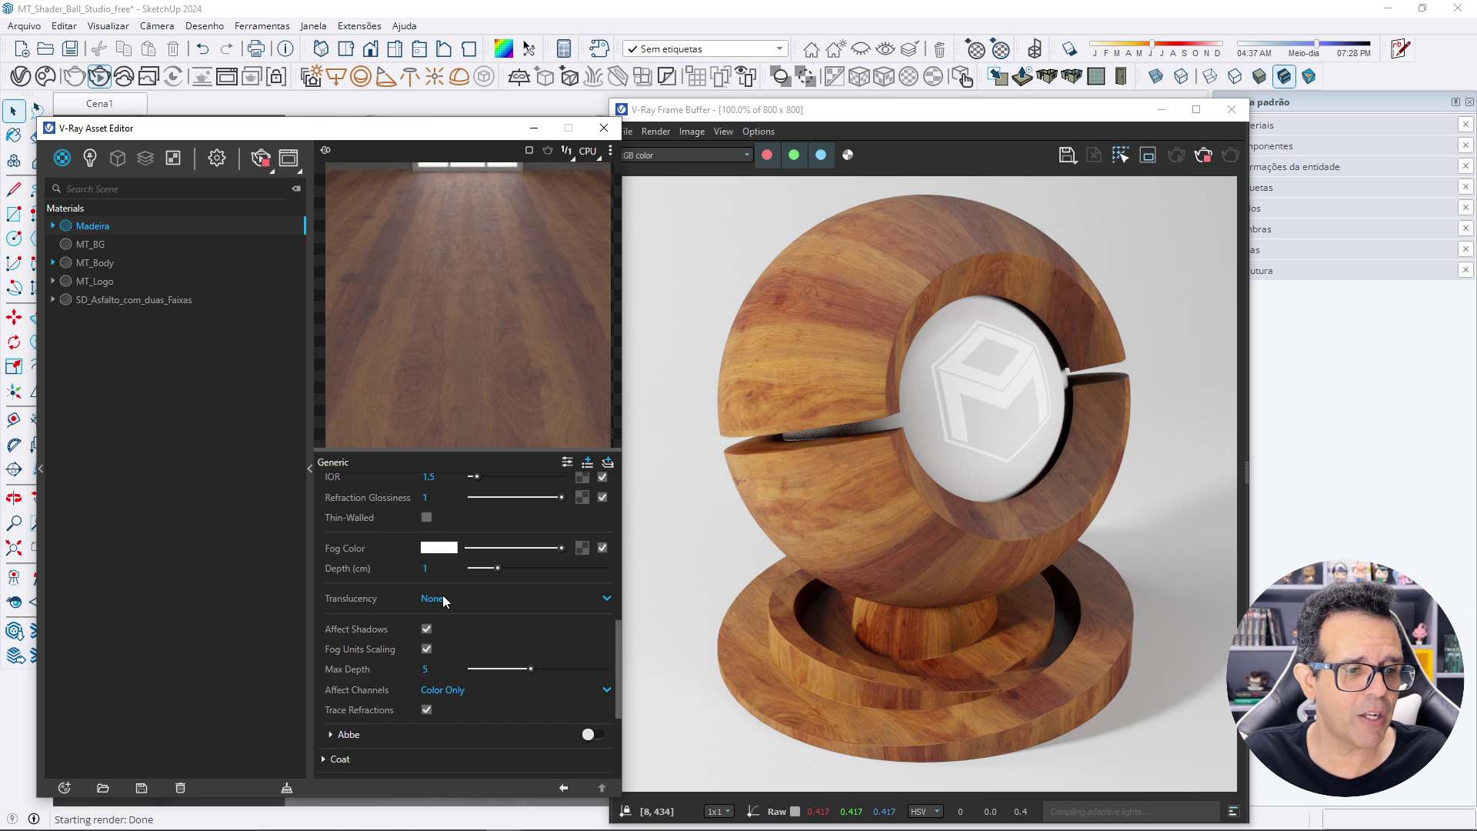
scroll(441, 594, "down", 5)
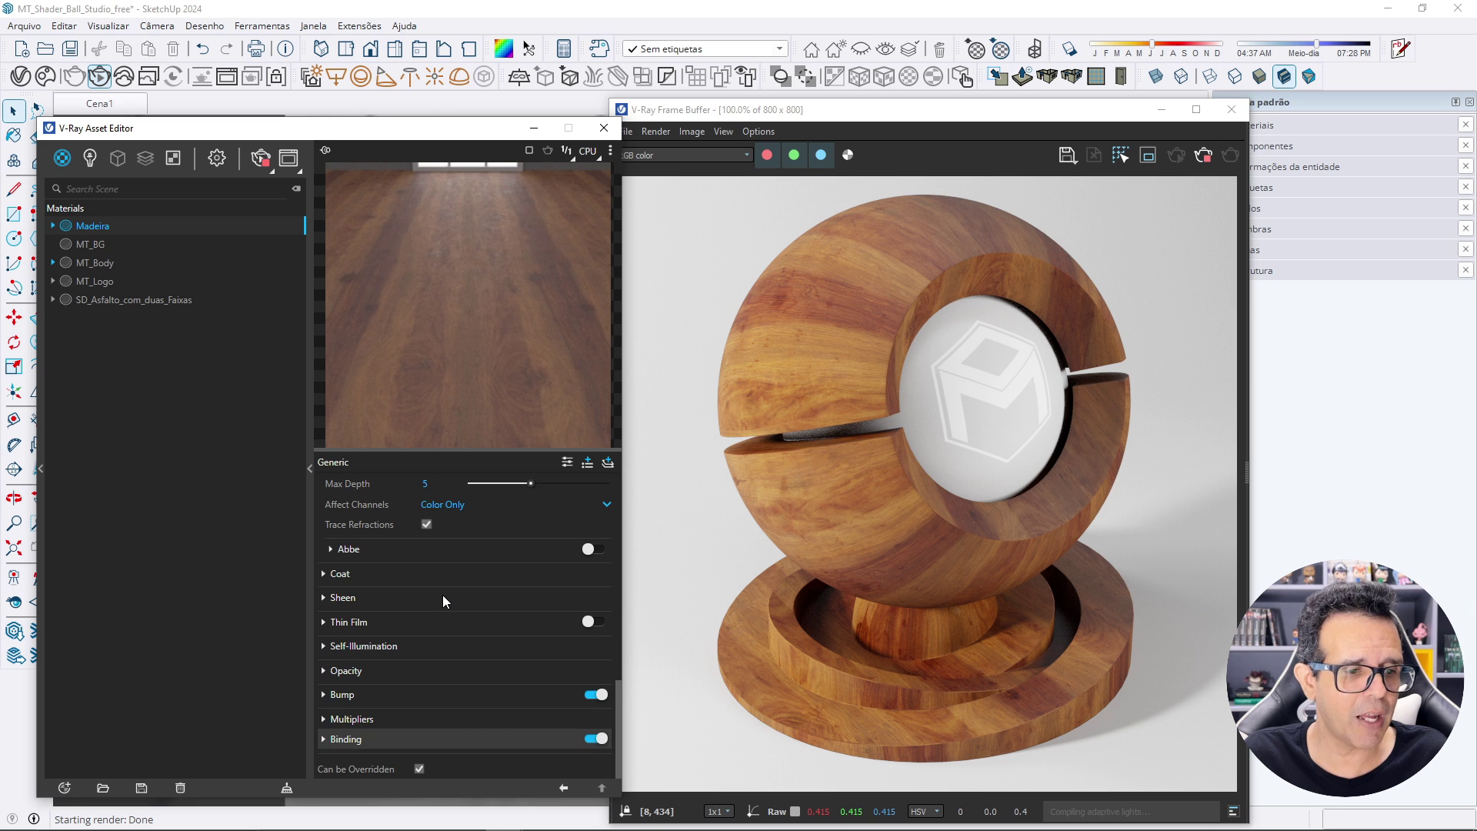
left_click(342, 694)
scroll(524, 684, "down", 1)
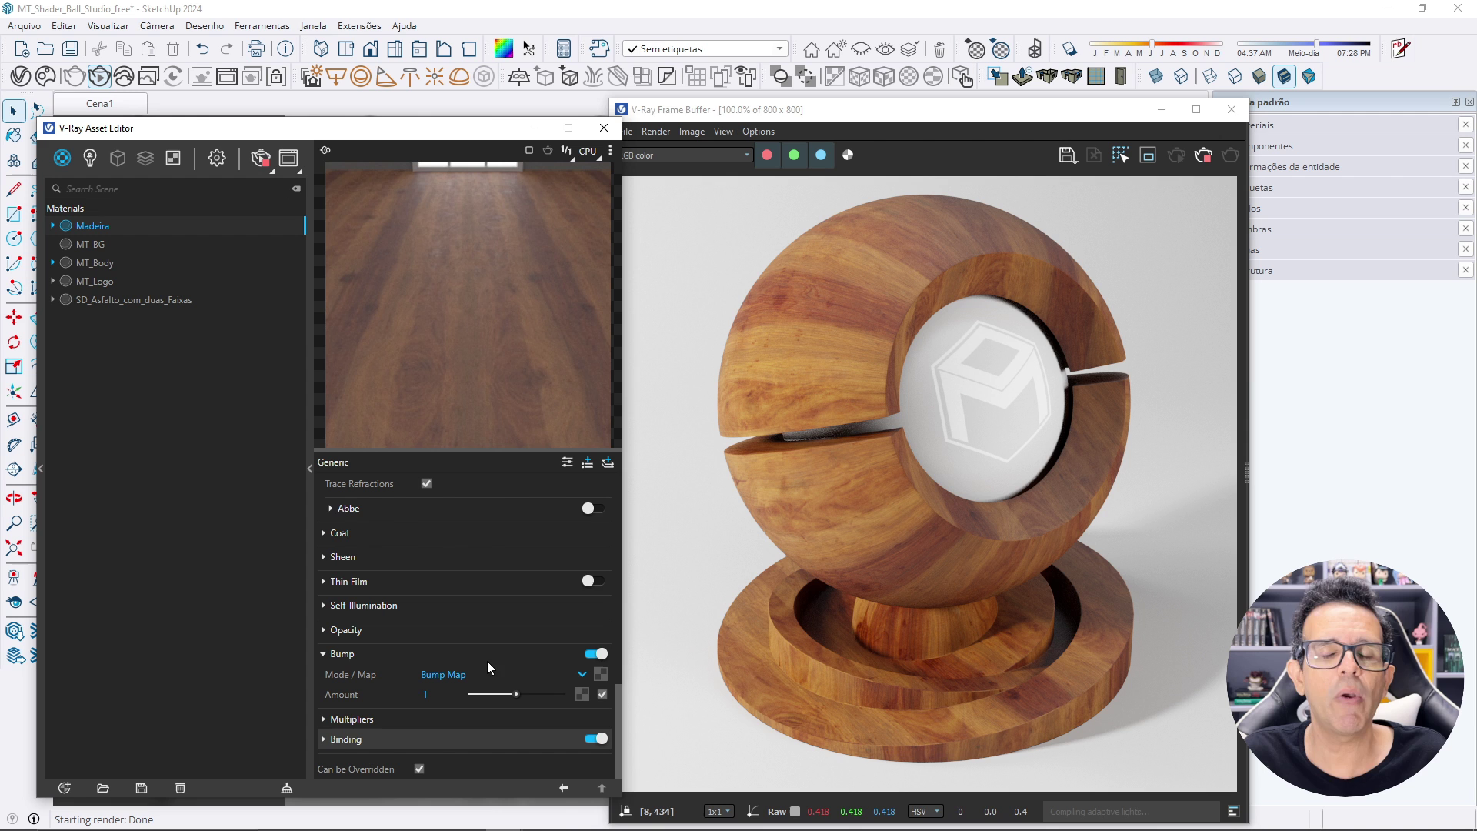
left_click(442, 677)
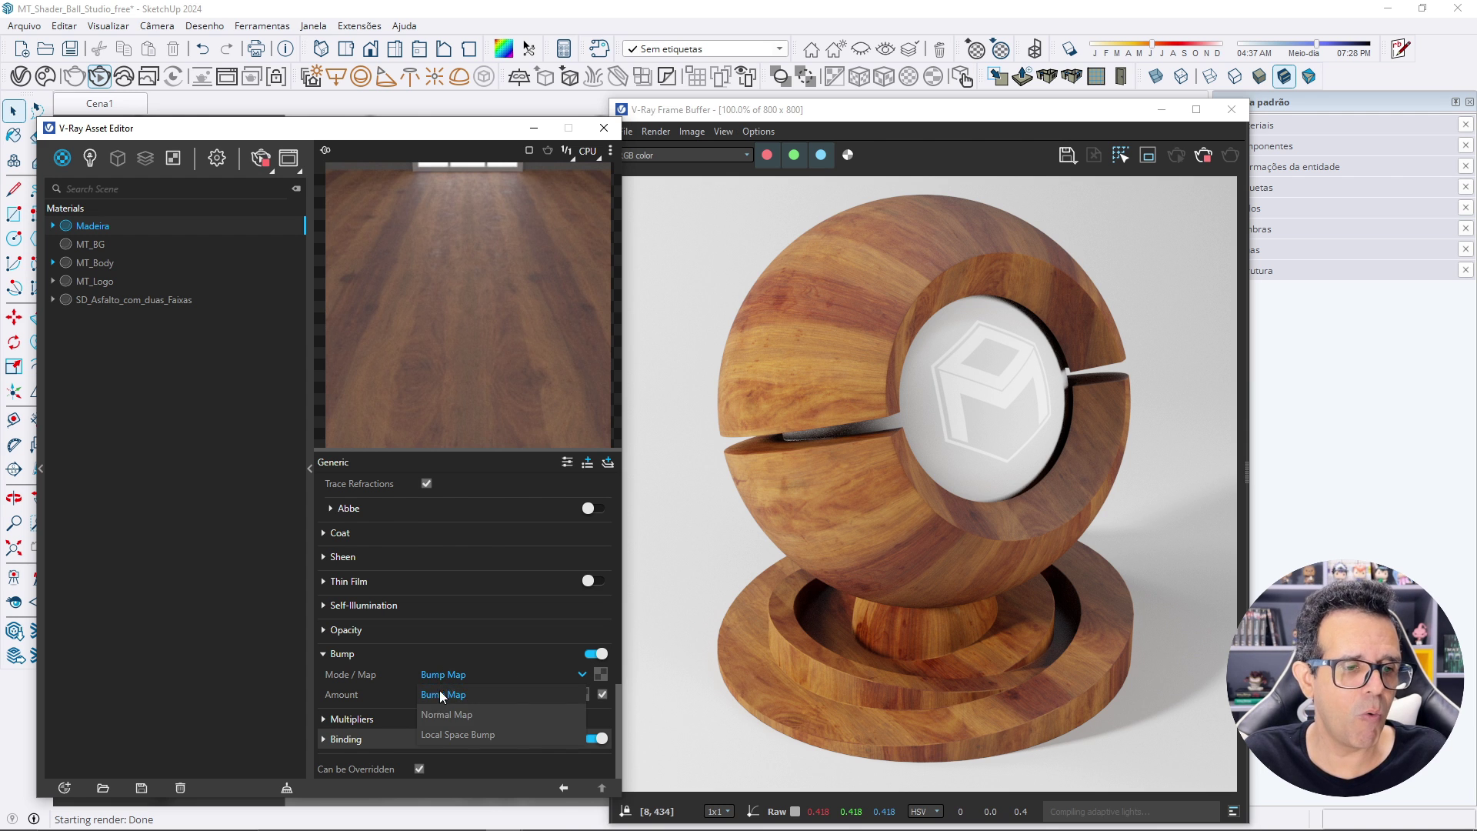
left_click(444, 713)
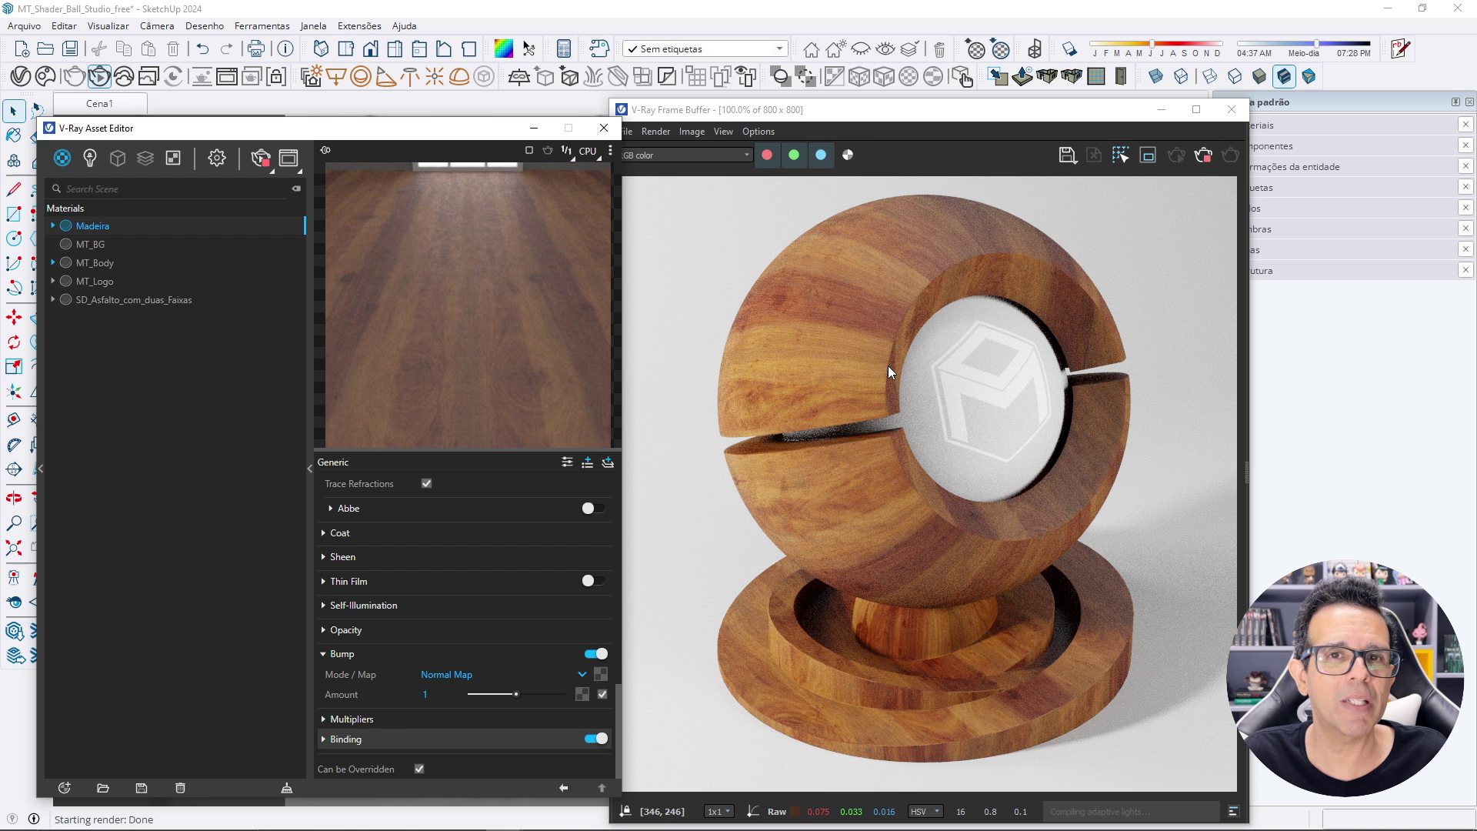
Load SD_Dirt_Natural_Wood_Normal.png as the bitmap for the normal map.
left_click(601, 675)
left_click(556, 167)
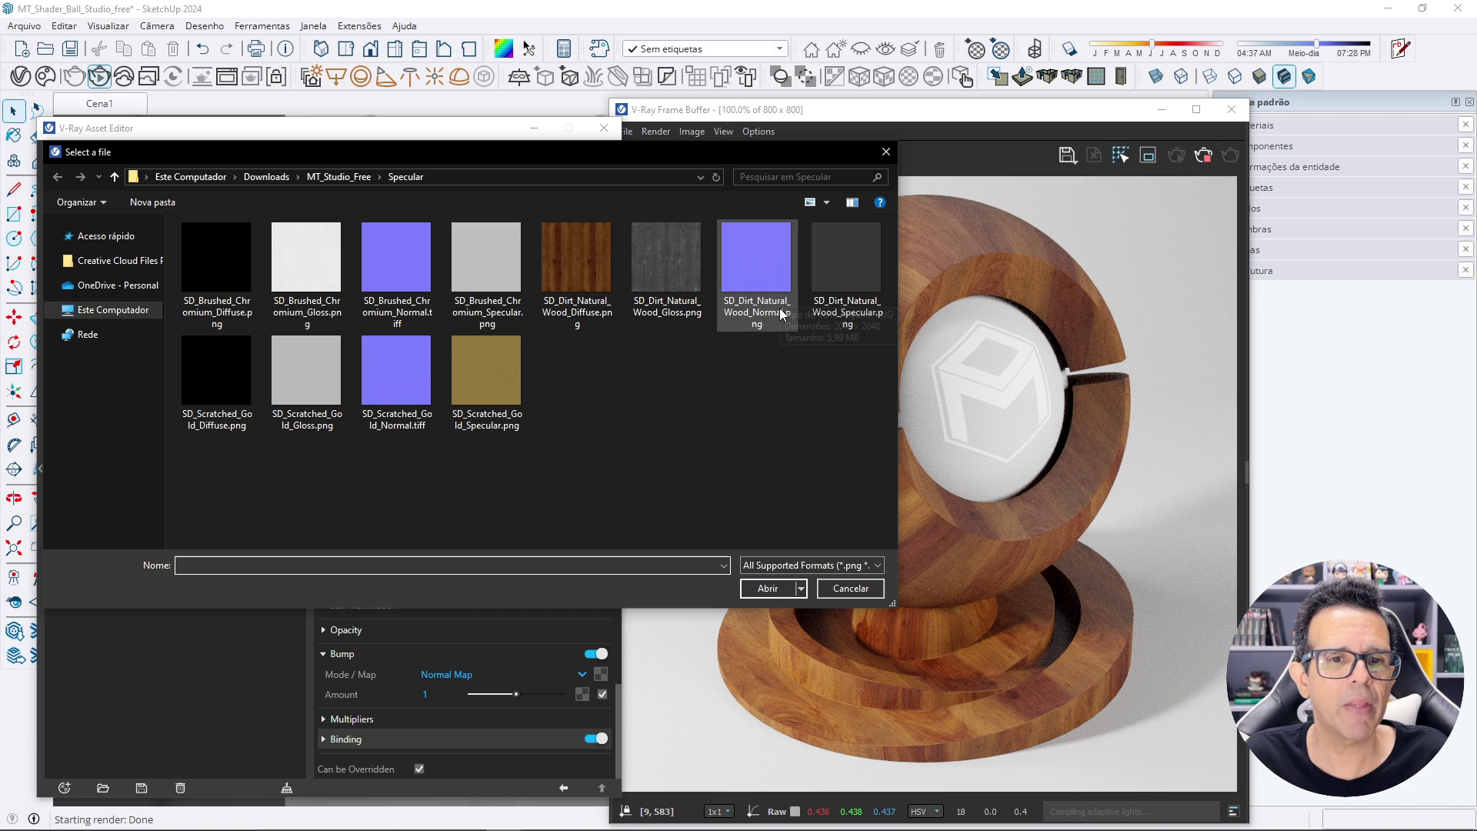
left_click(742, 296)
double_click(760, 260)
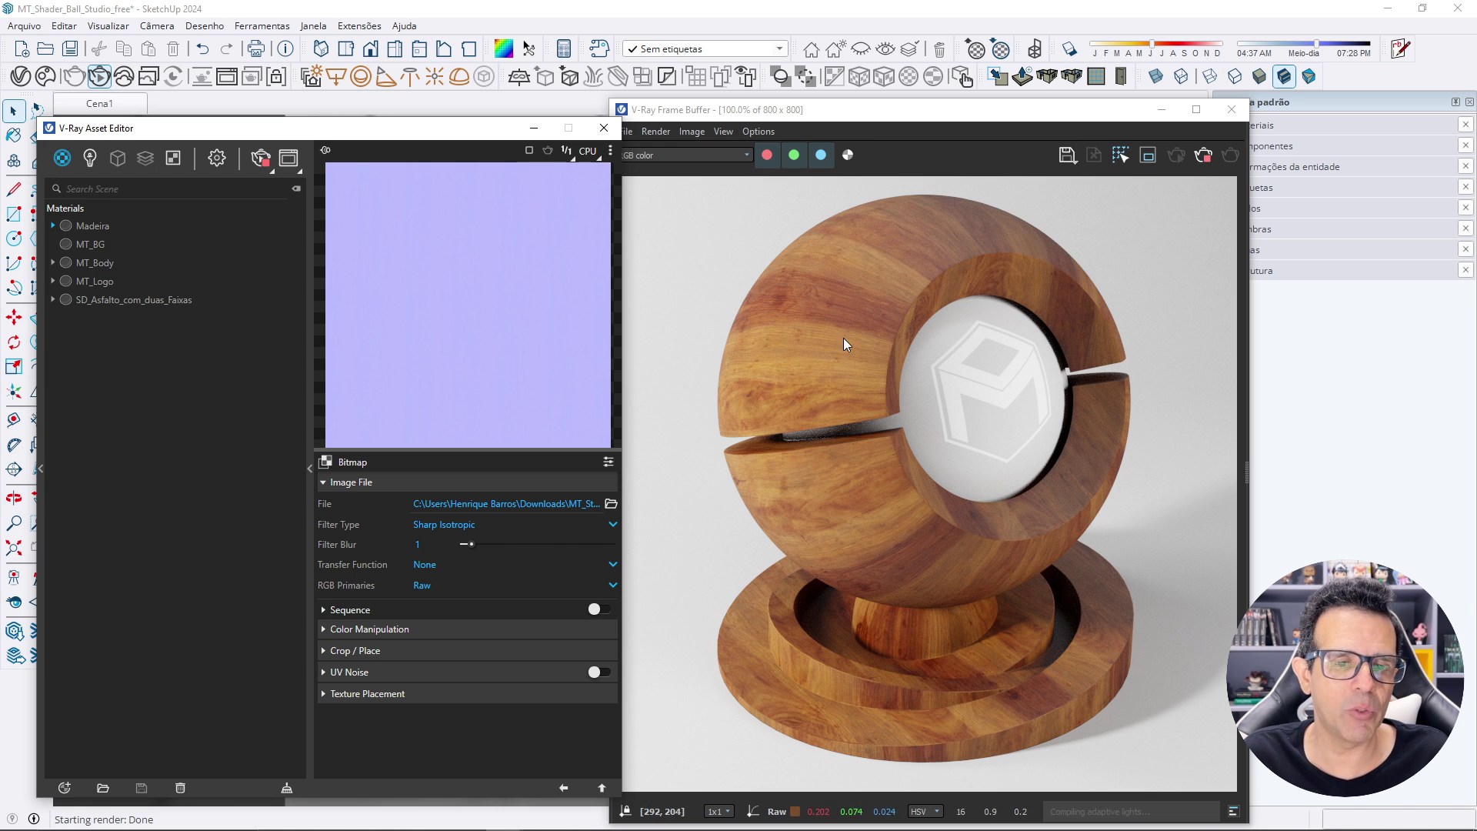
Return from the normal-map bitmap to Madeira's main settings and scroll through its reflection parameters.
left_click(565, 786)
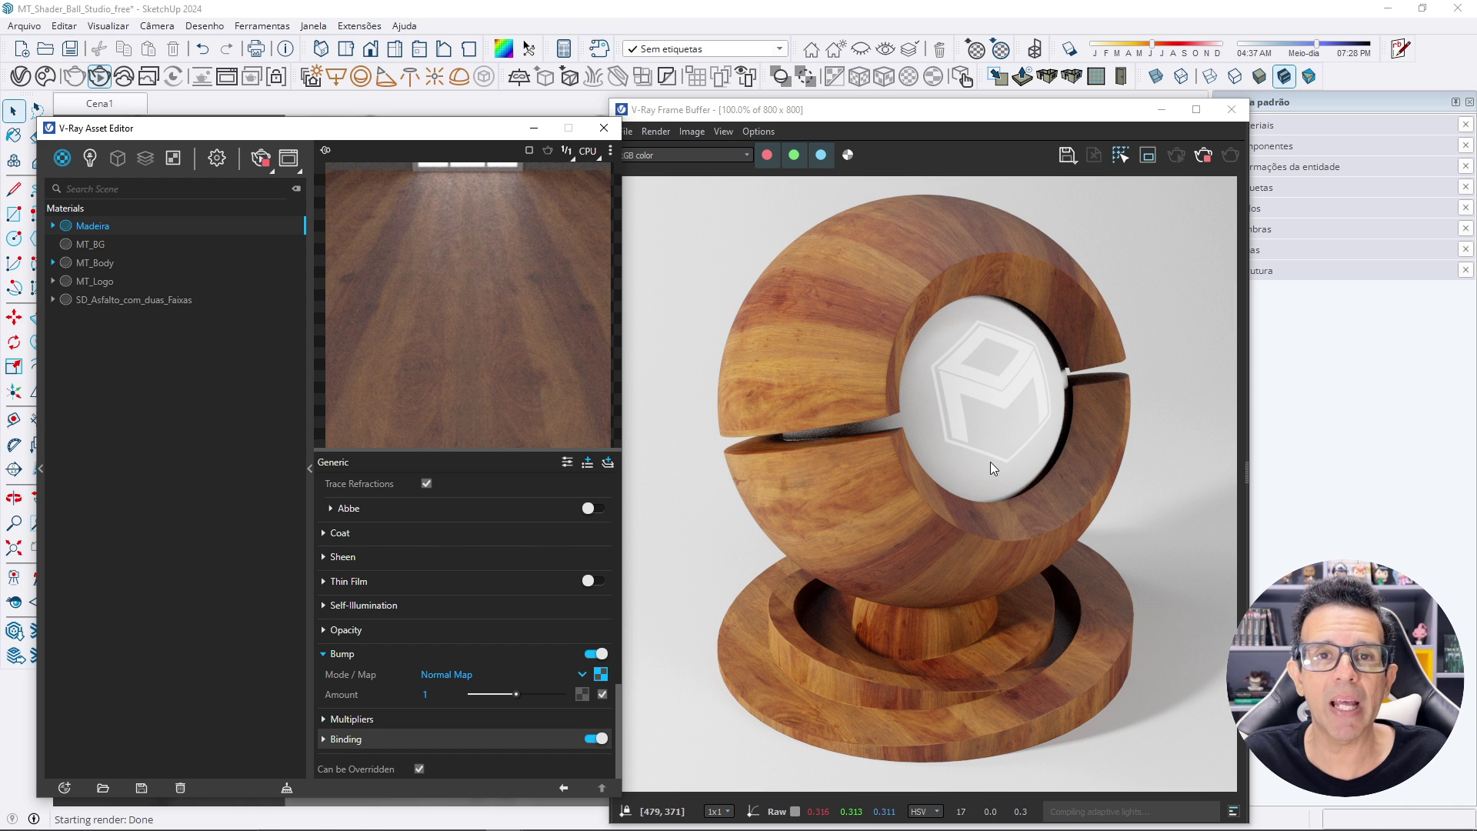
scroll(426, 611, "up", 3)
scroll(461, 577, "up", 5)
scroll(462, 577, "up", 3)
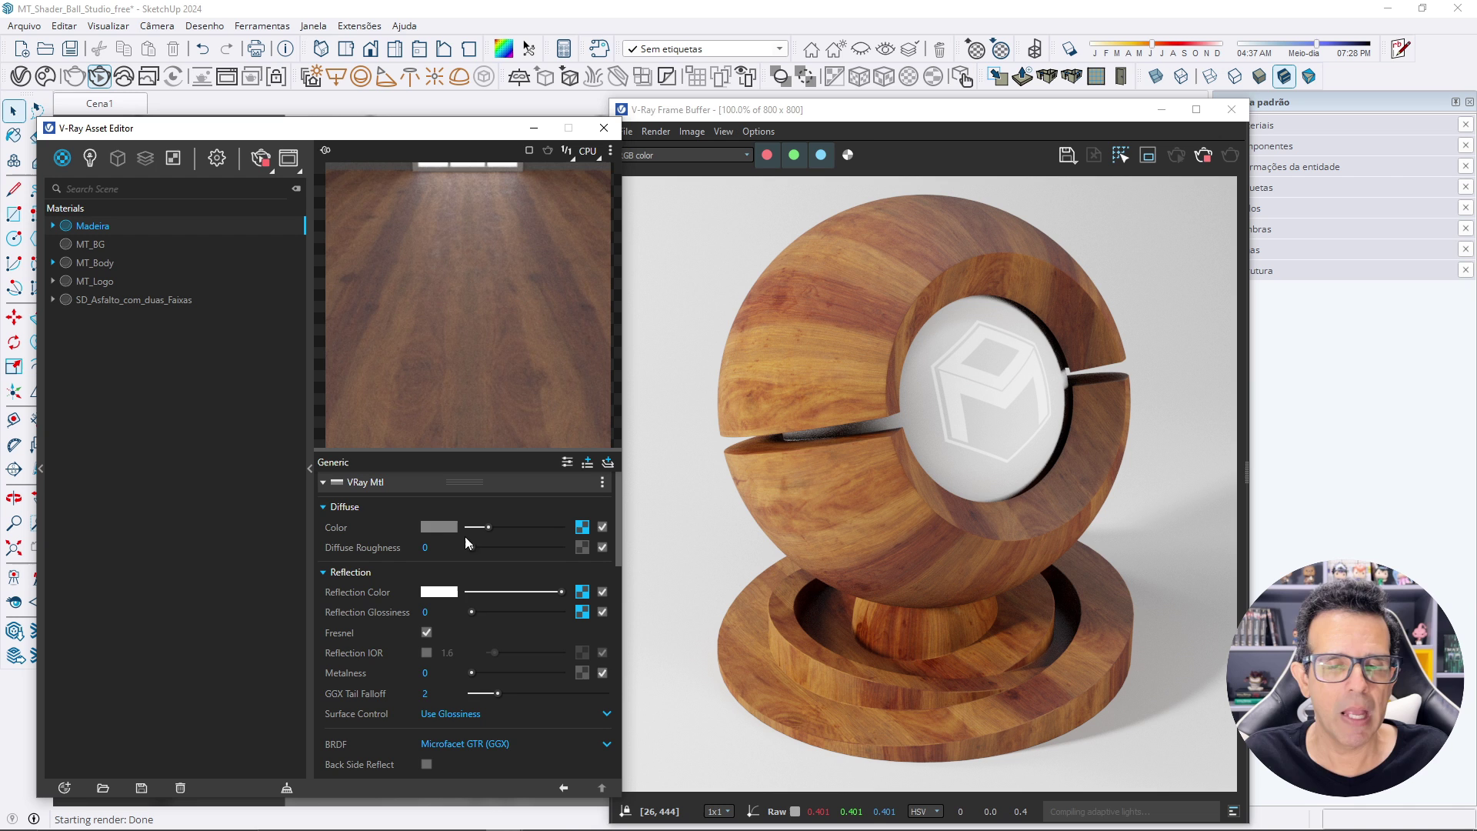
scroll(474, 548, "down", 2)
scroll(483, 544, "down", 2)
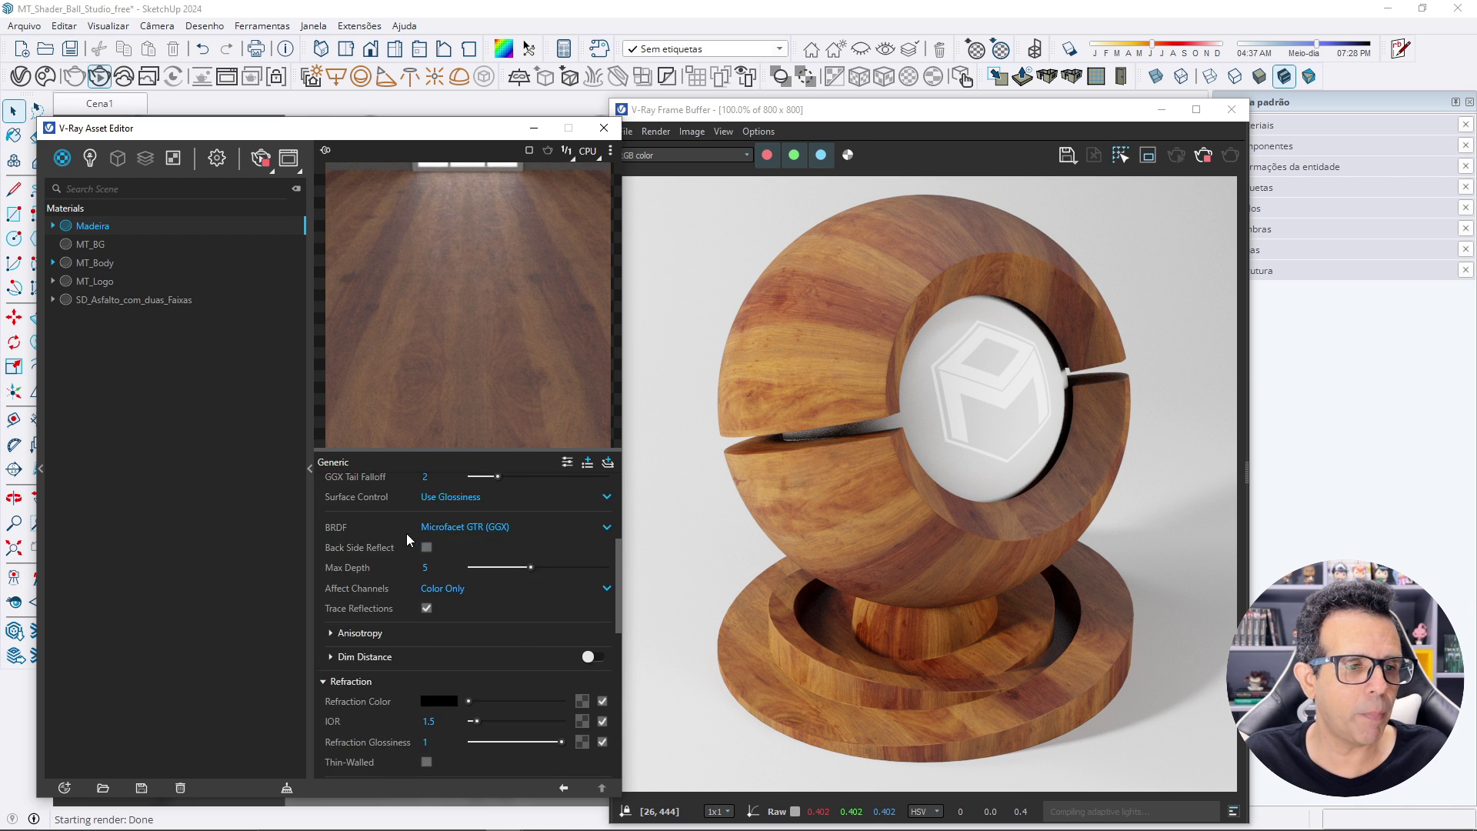
scroll(406, 533, "up", 4)
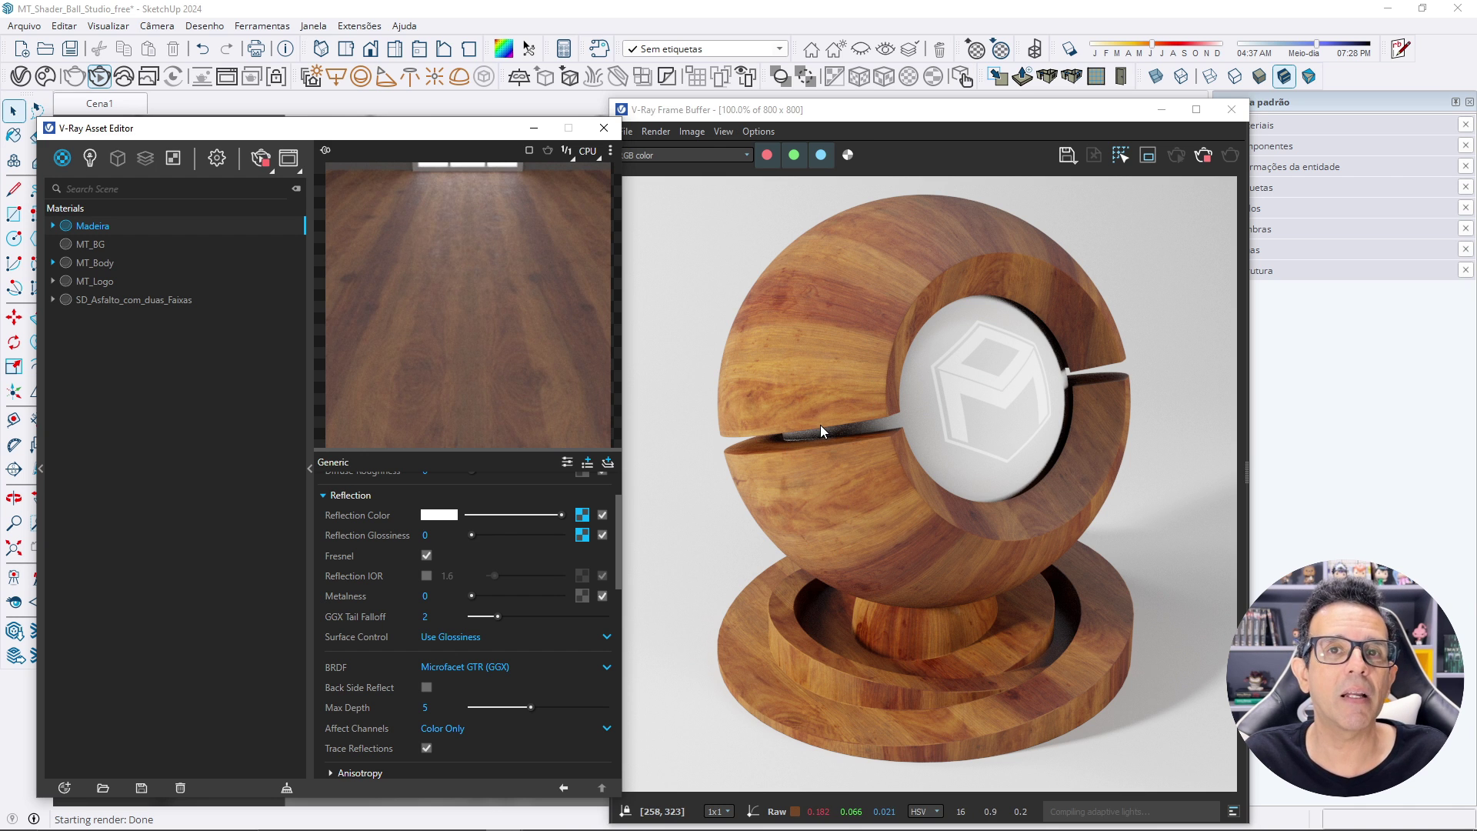
scroll(669, 528, "up", 2)
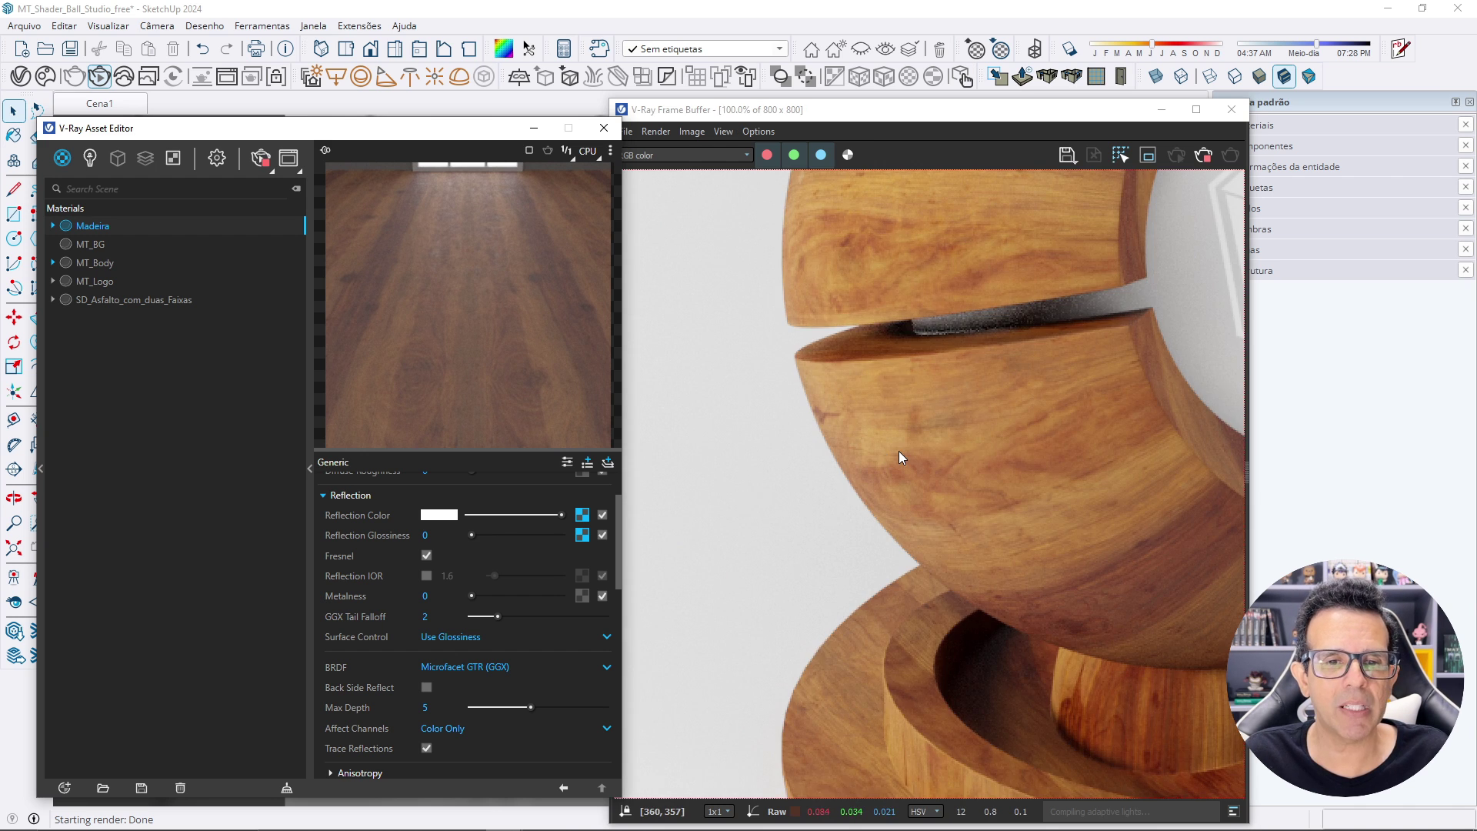
scroll(899, 454, "down", 2)
Add a new Generic V-Ray material and rename it 'Dourado'.
left_click(63, 158)
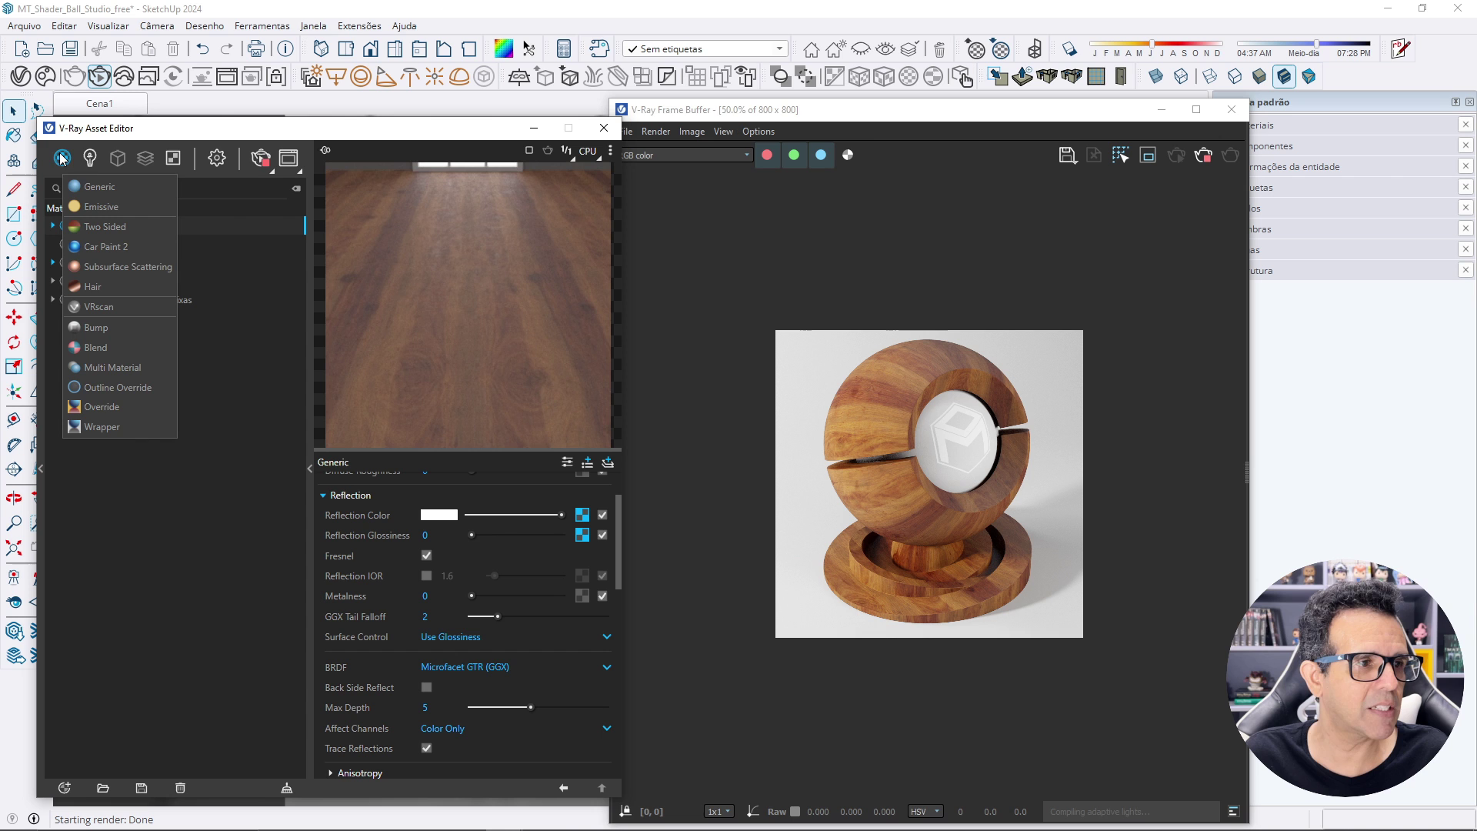
left_click(108, 188)
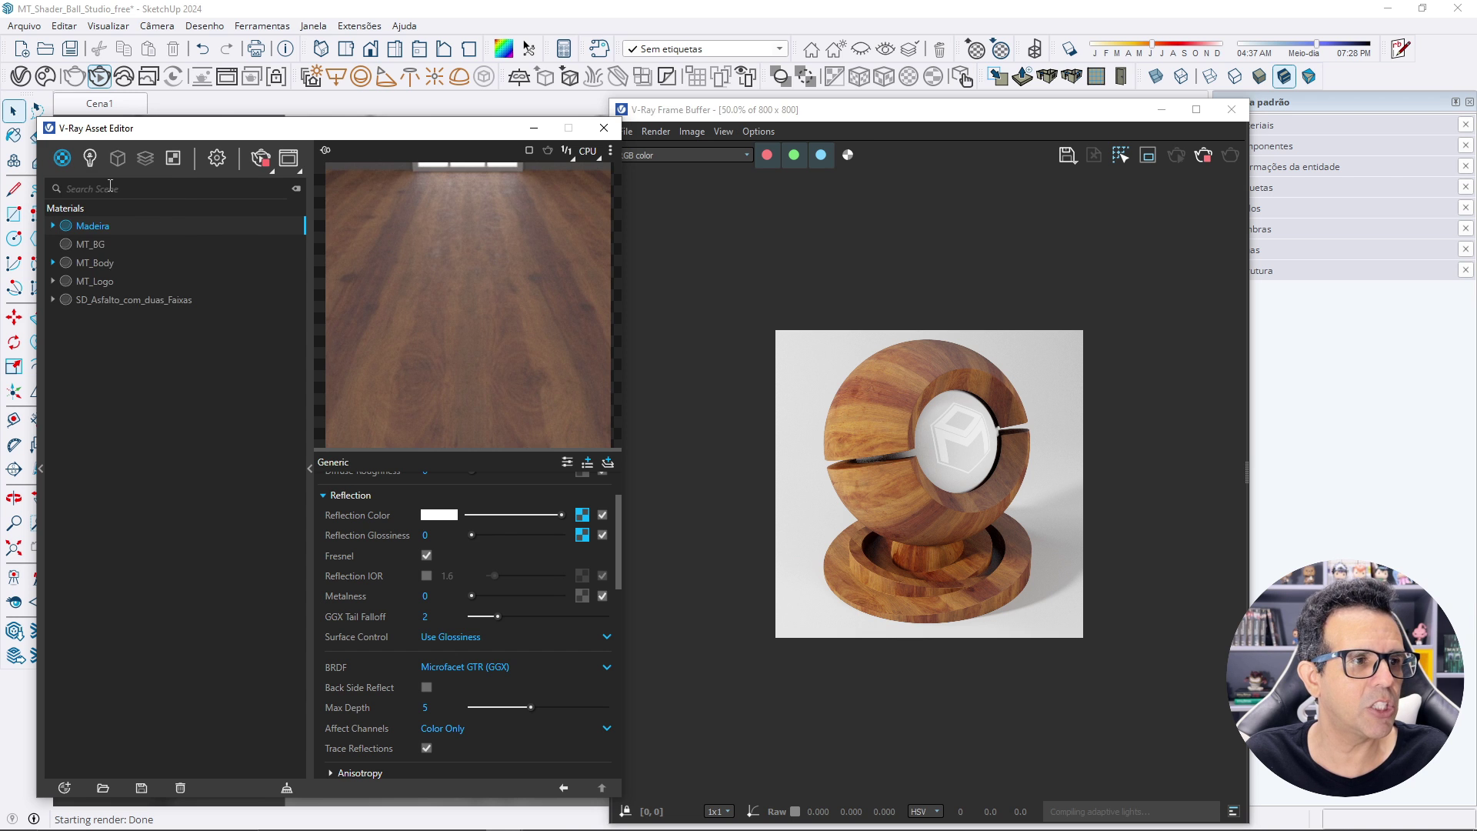
double_click(100, 226)
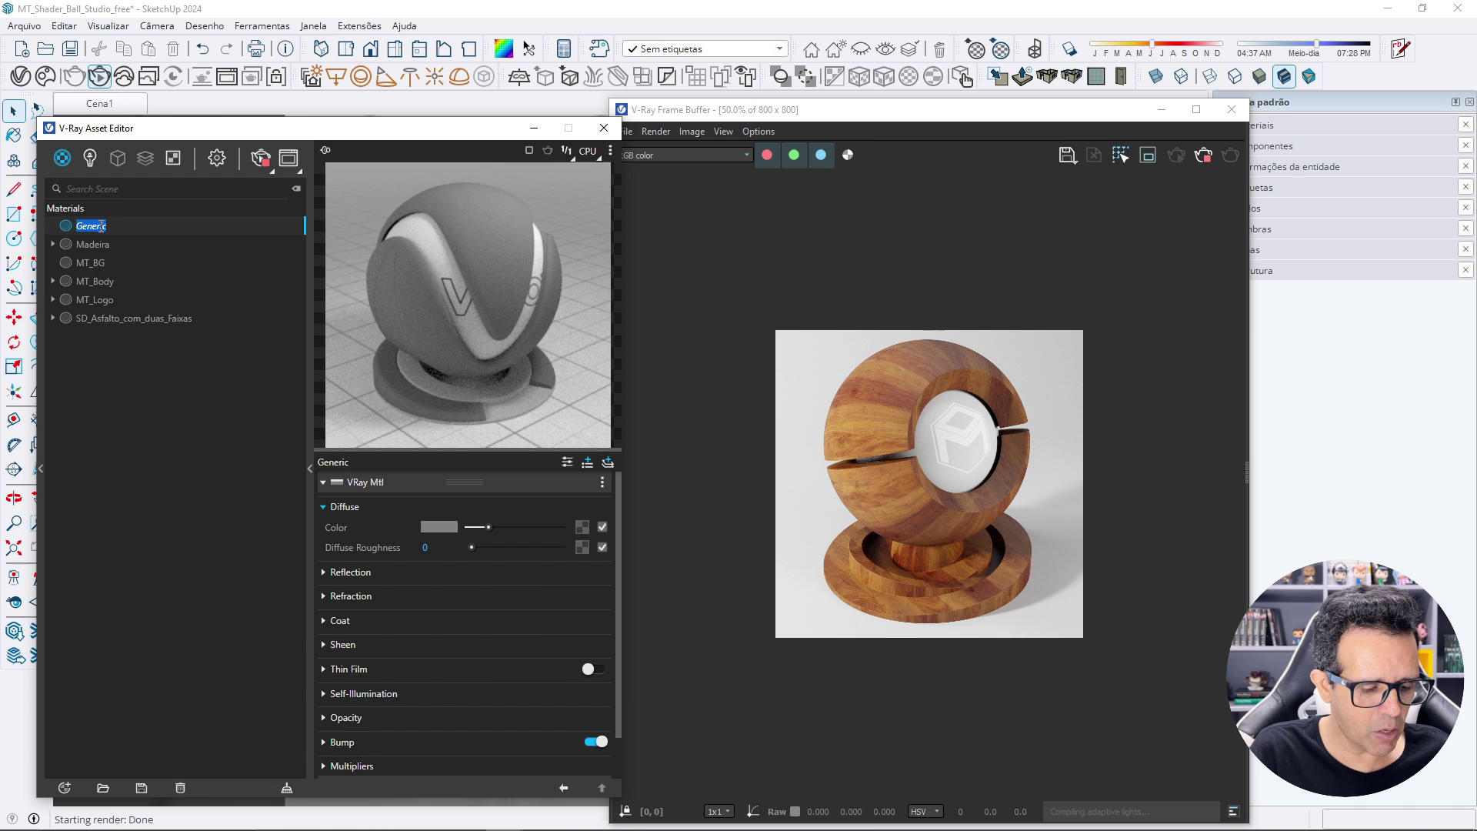
type("DOu")
key("BackSpace")
key("BackSpace")
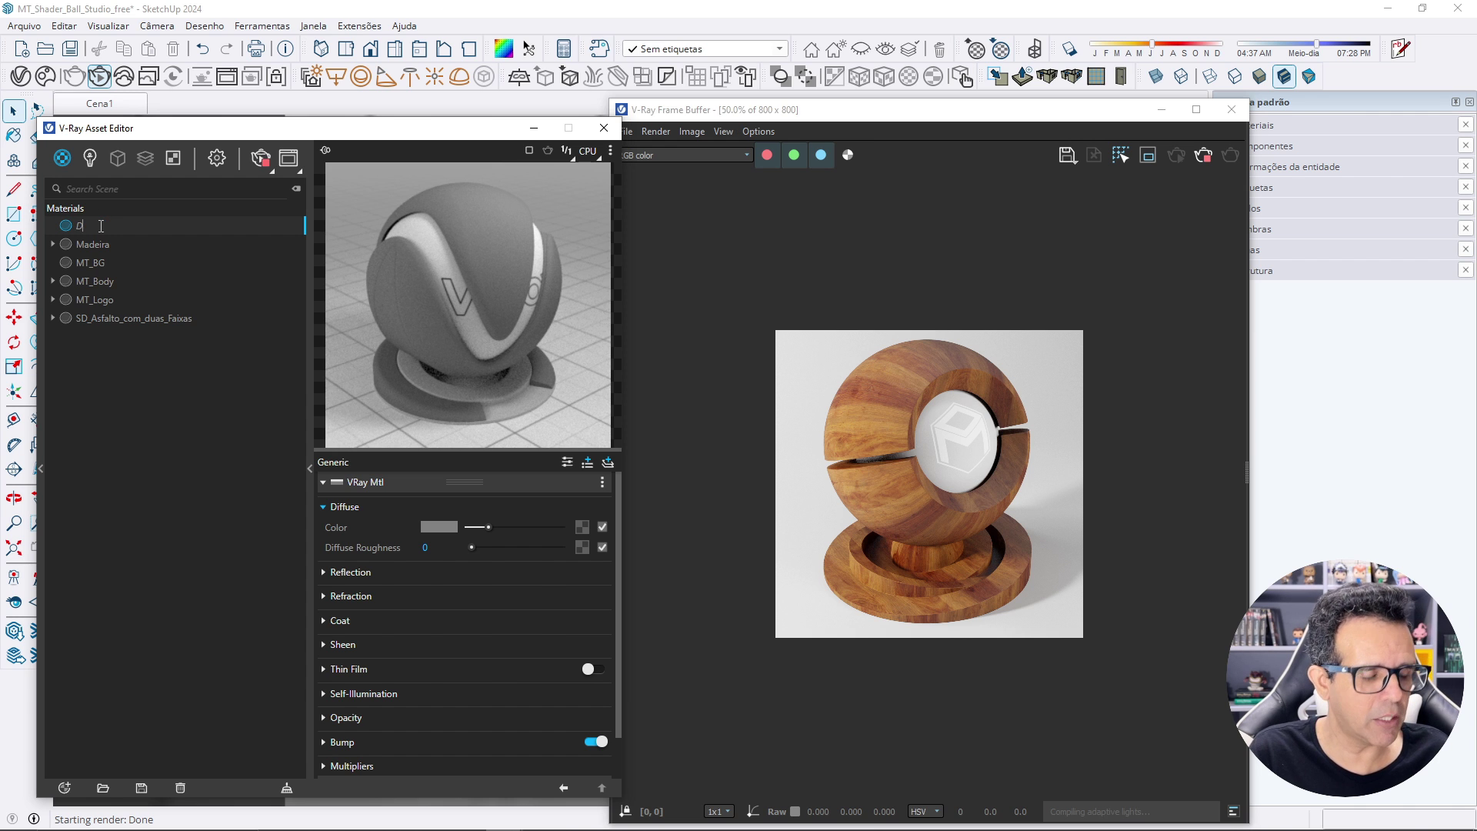
type("ourado")
key("Return")
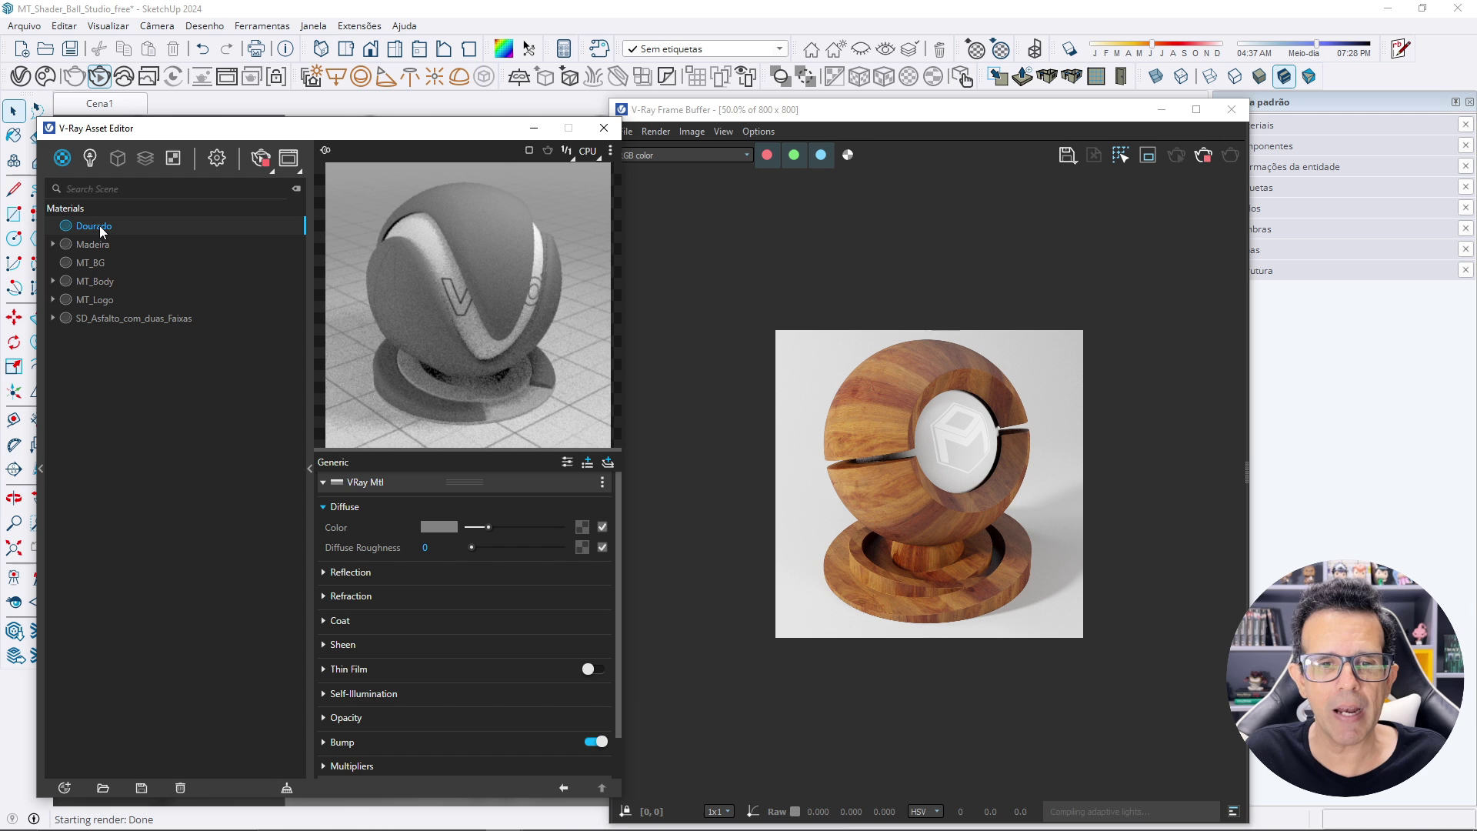
scroll(905, 440, "up", 2)
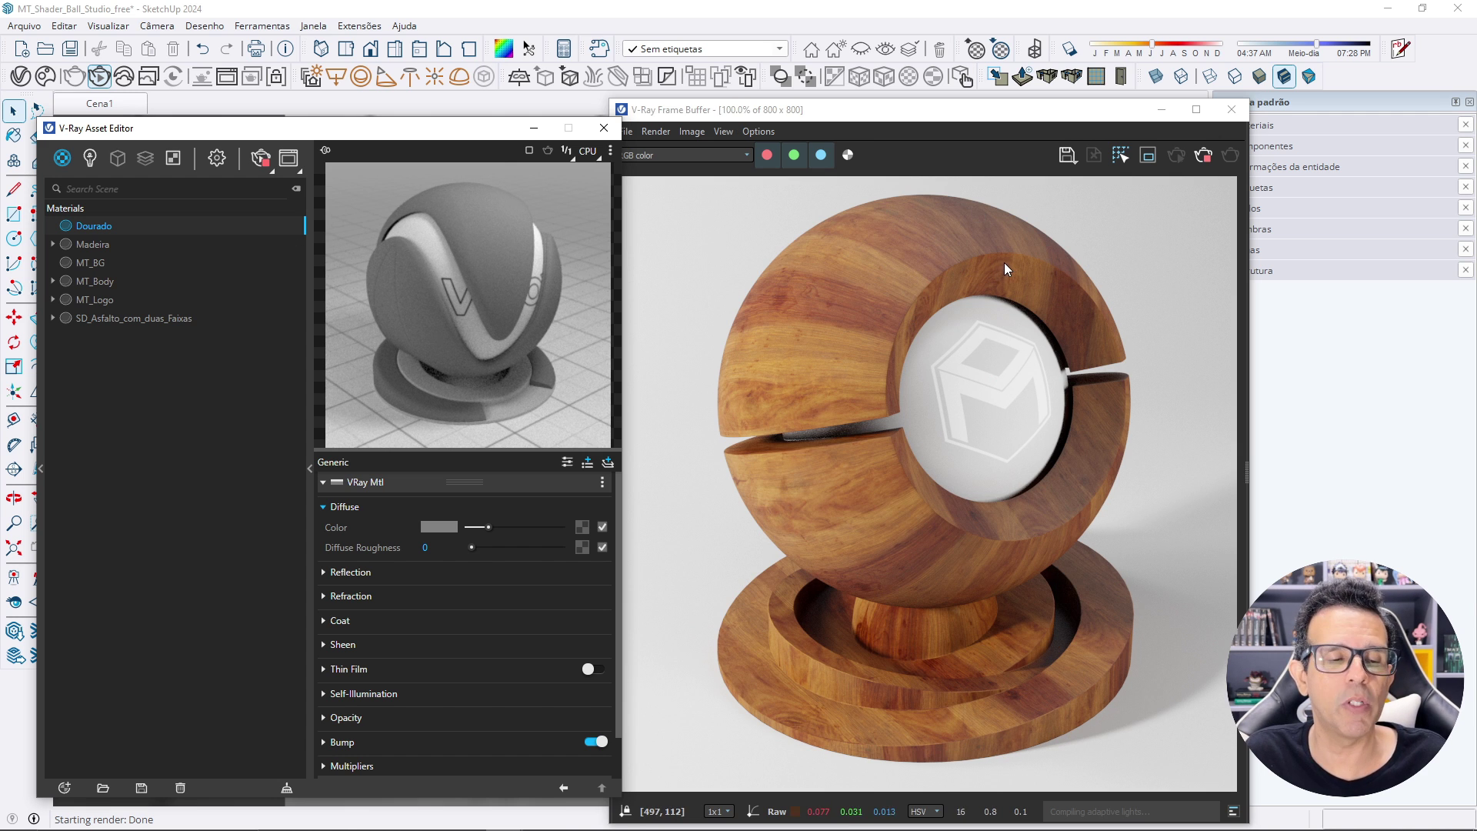
Load SD_Scratched_Gold_Diffuse.png as Dourado's diffuse colour bitmap.
left_click(579, 528)
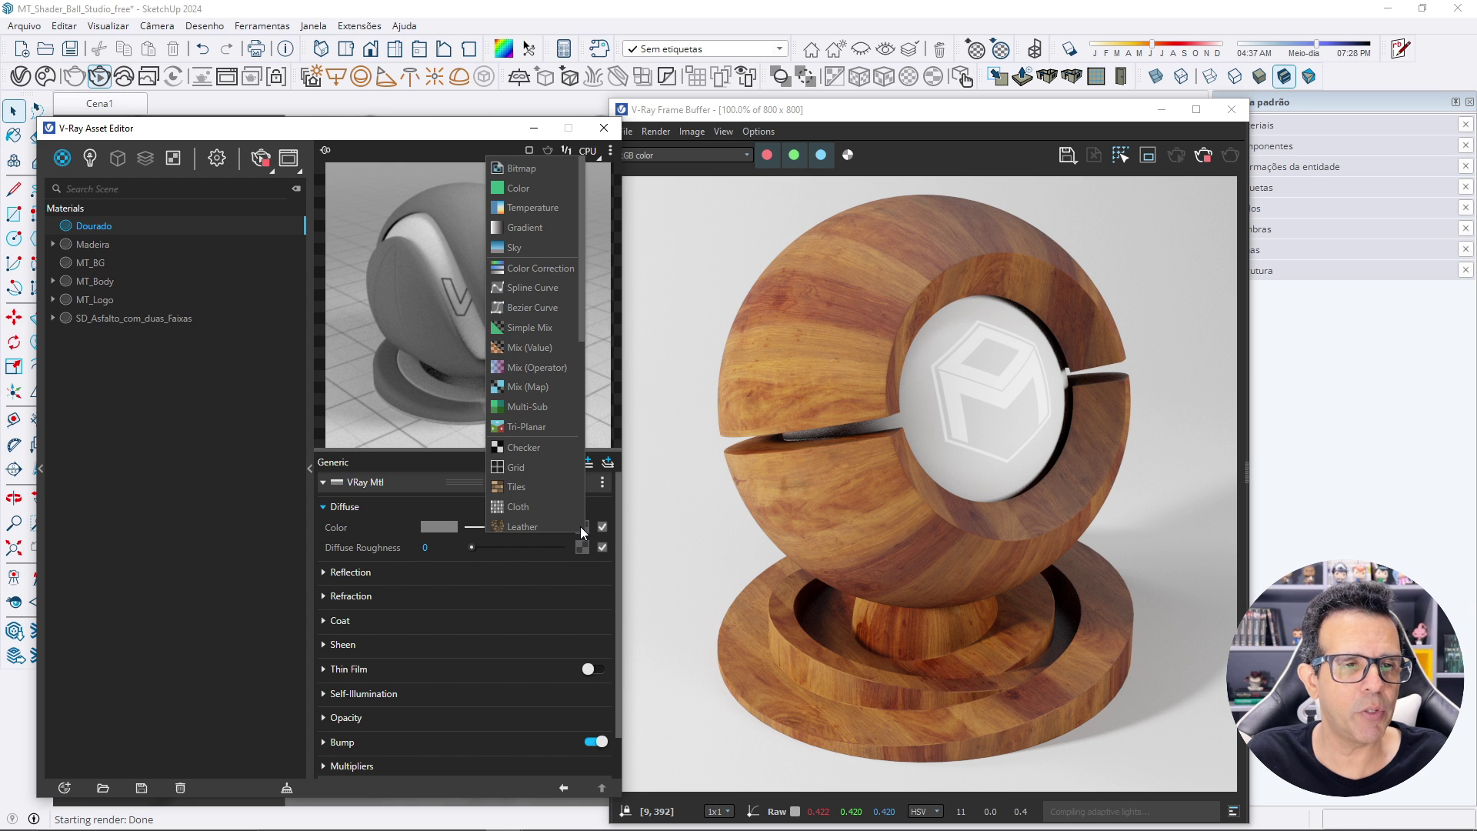
left_click(543, 165)
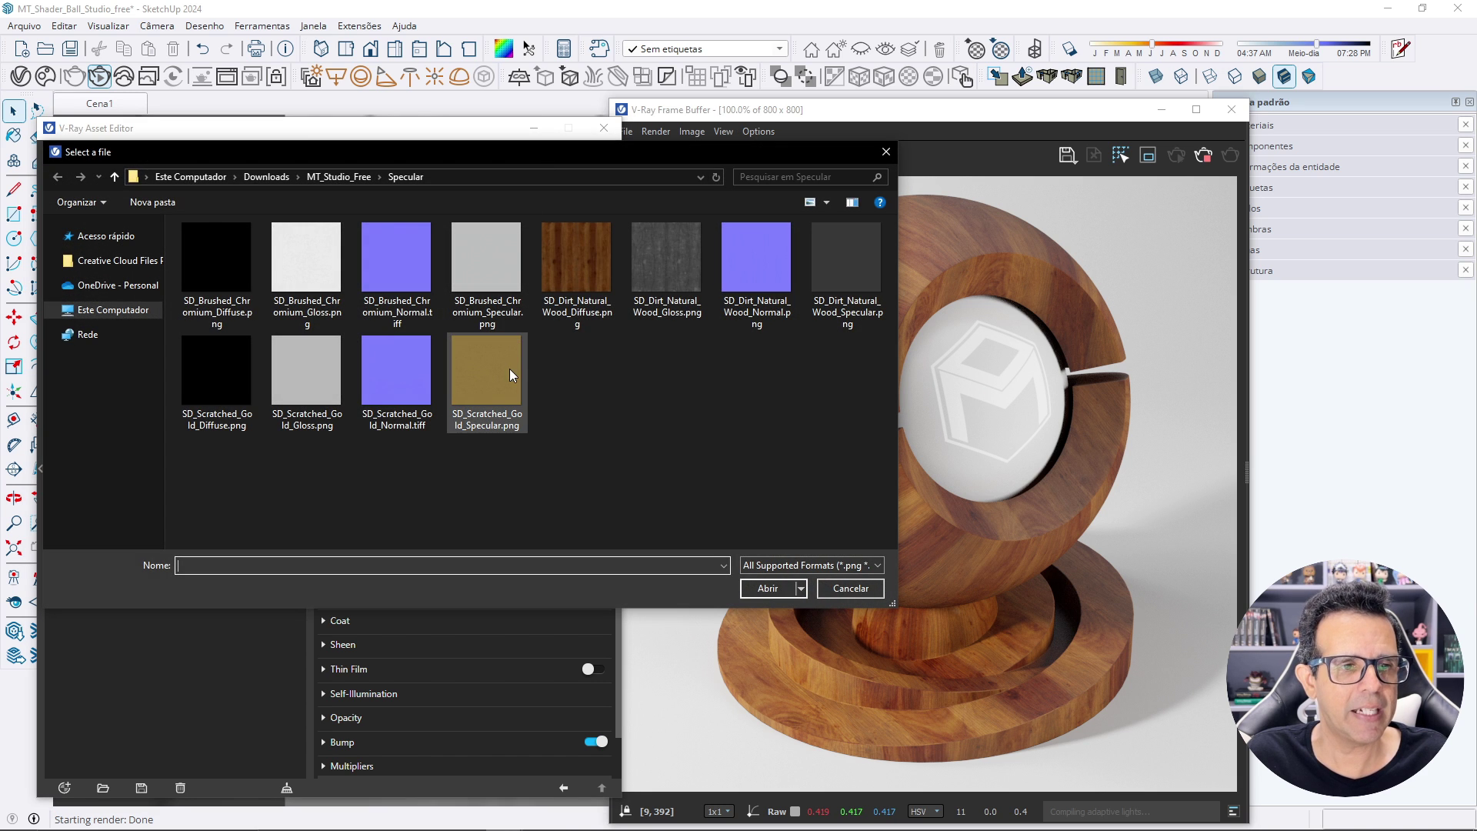
left_click(219, 381)
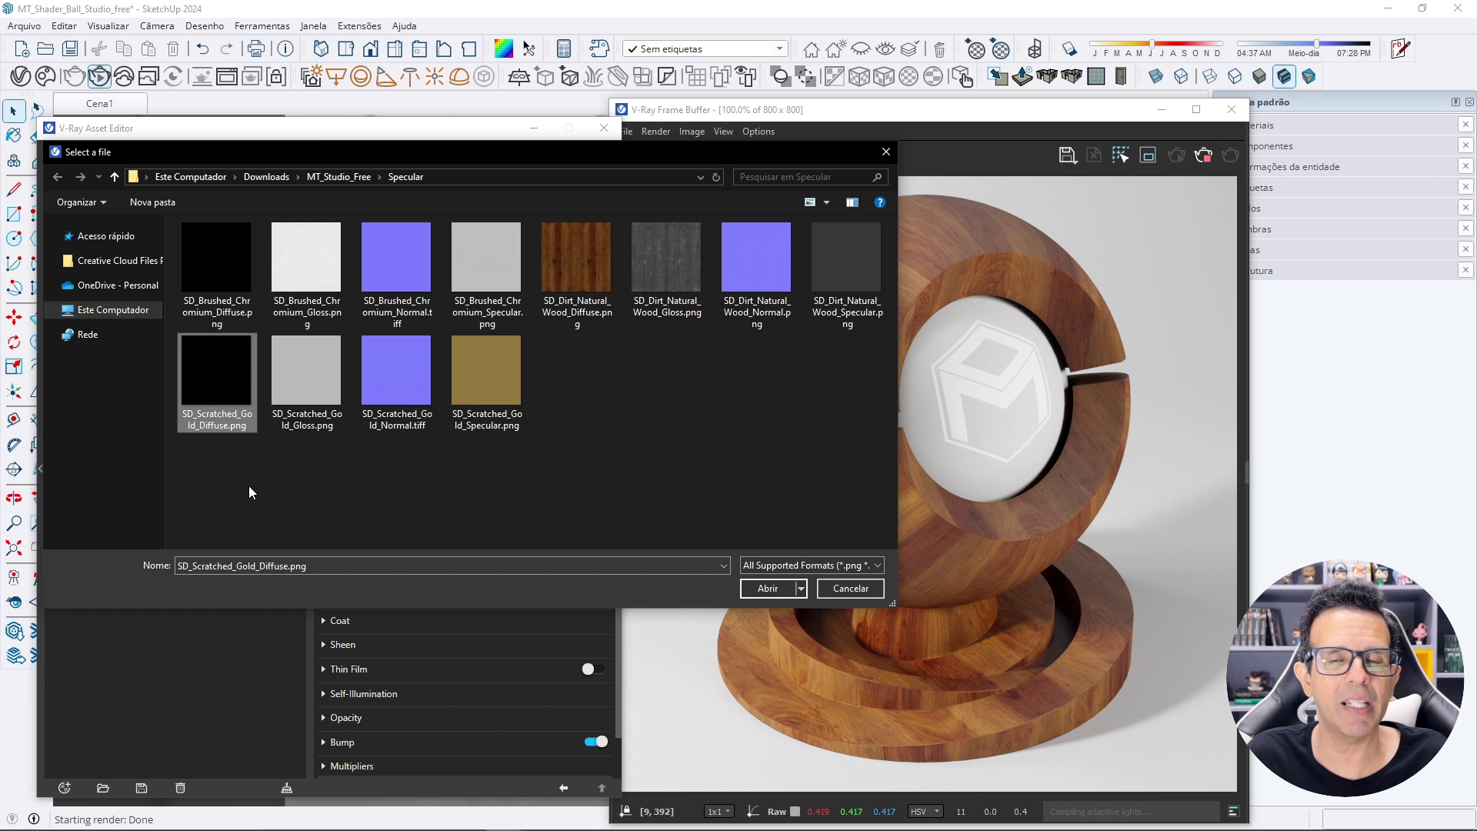
double_click(207, 371)
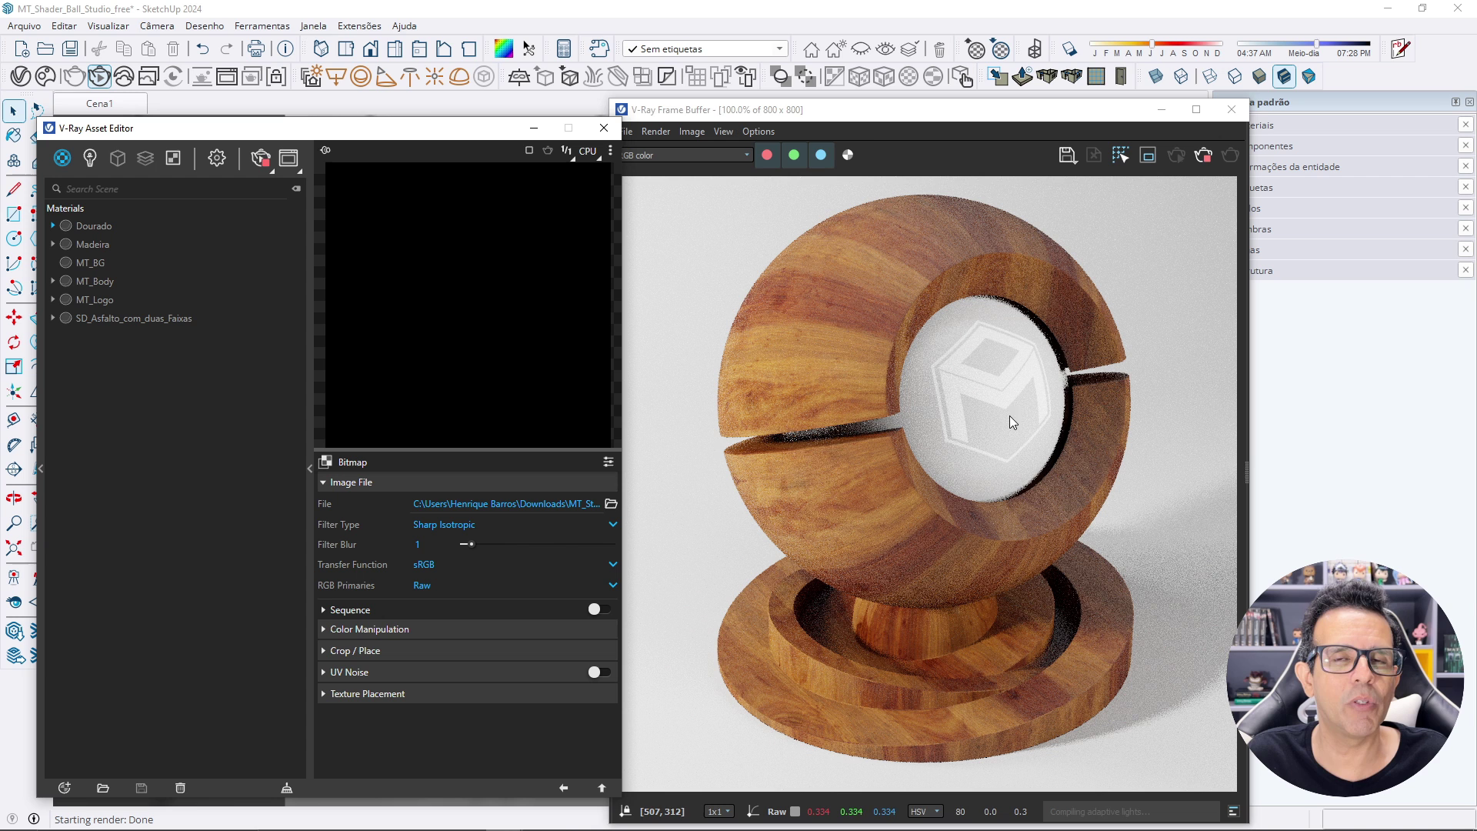
Set Dourado's reflection colour to a bitmap using SD_Scratched_Gold_Specular.png.
left_click(562, 788)
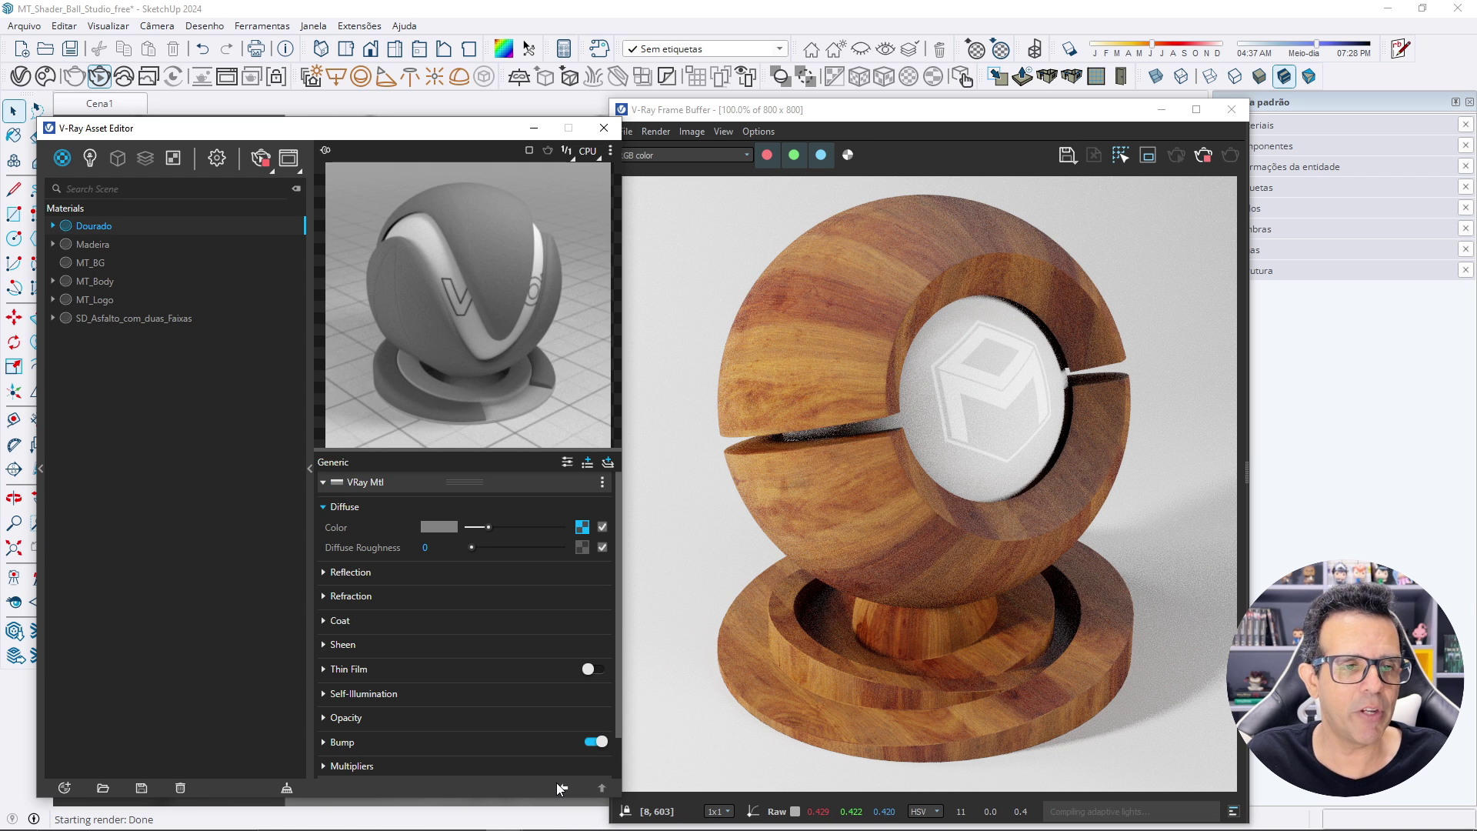
left_click(386, 575)
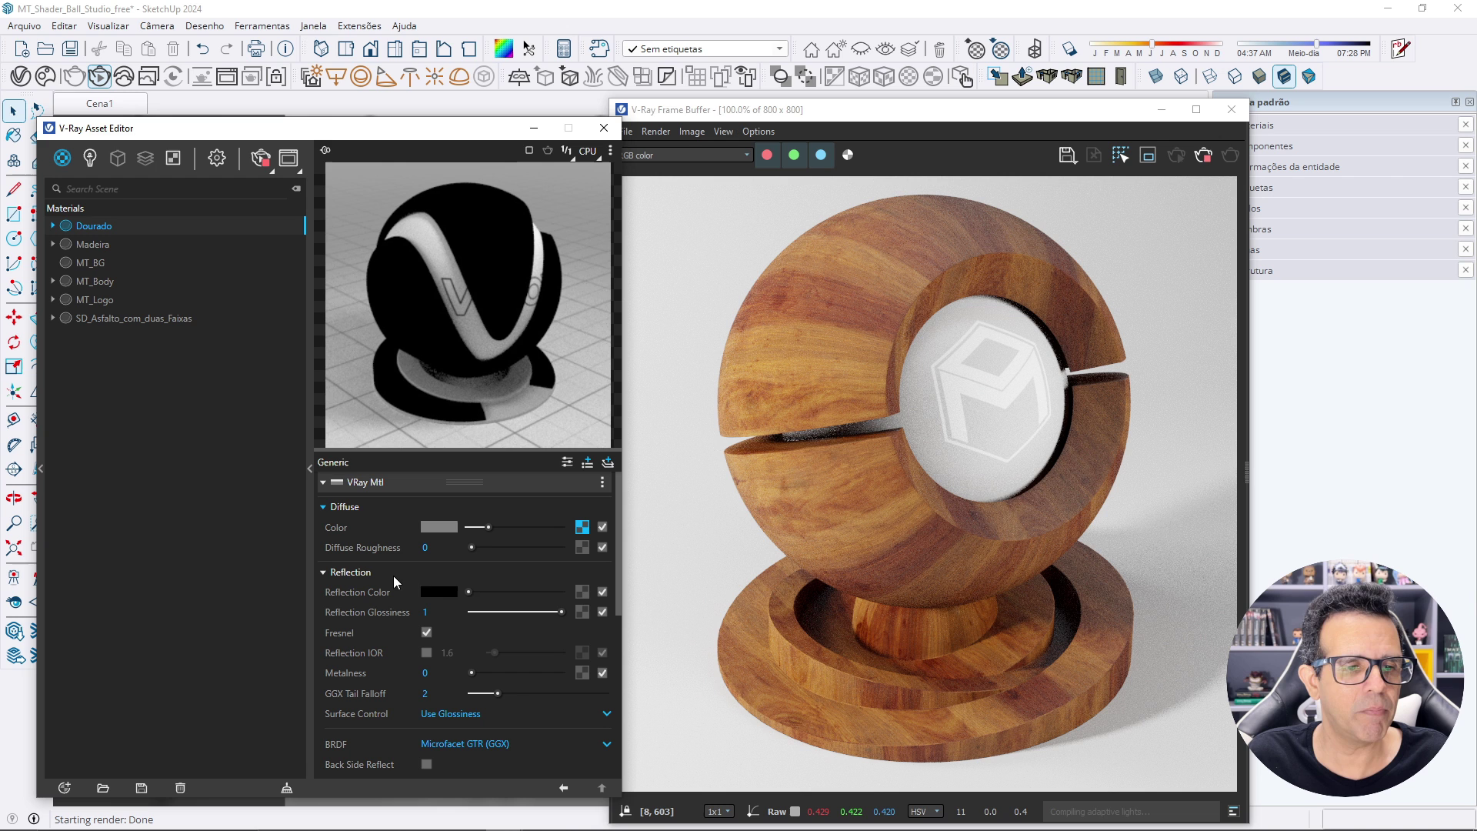
left_click(582, 591)
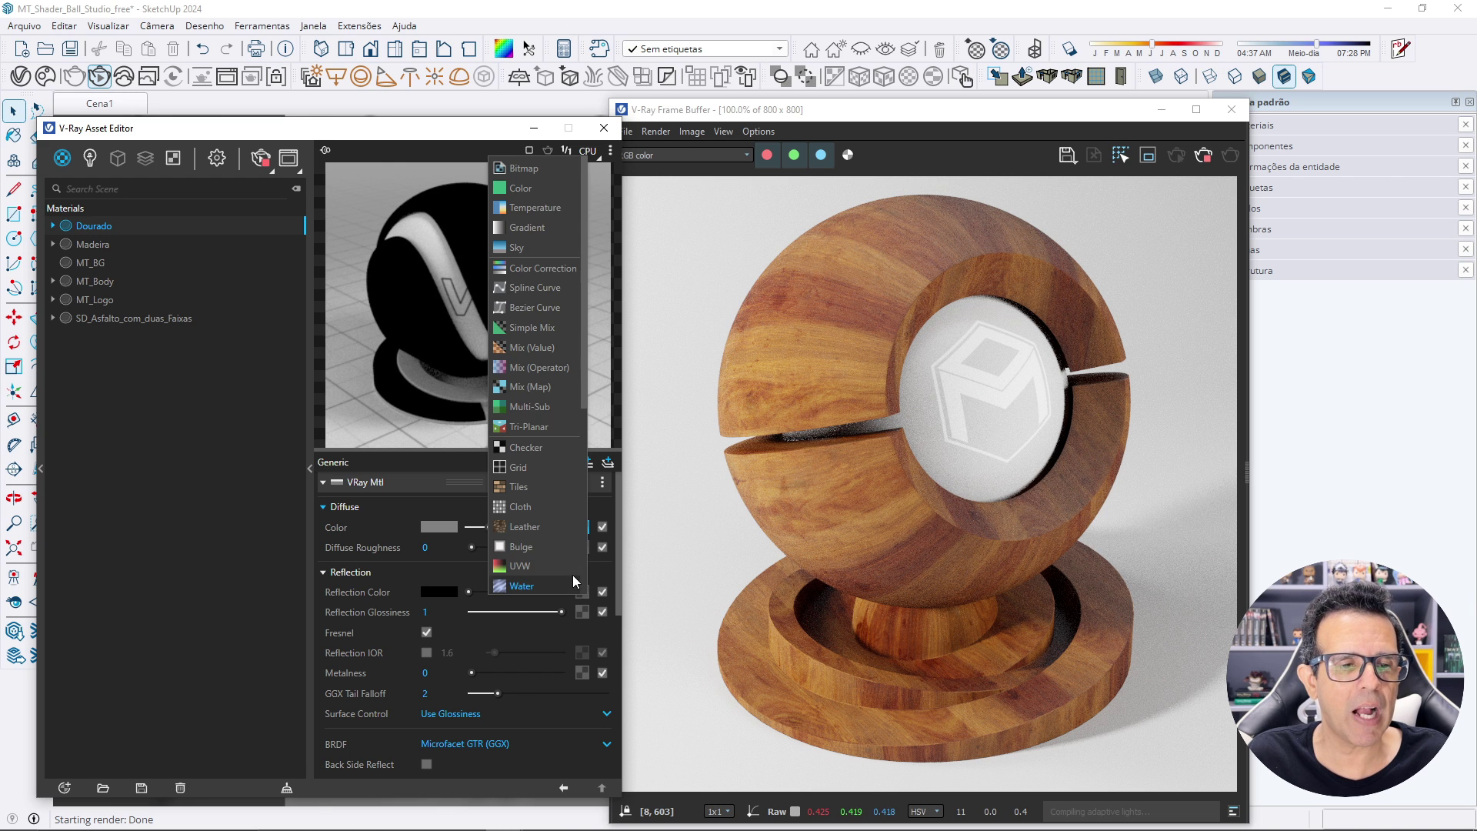
left_click(520, 169)
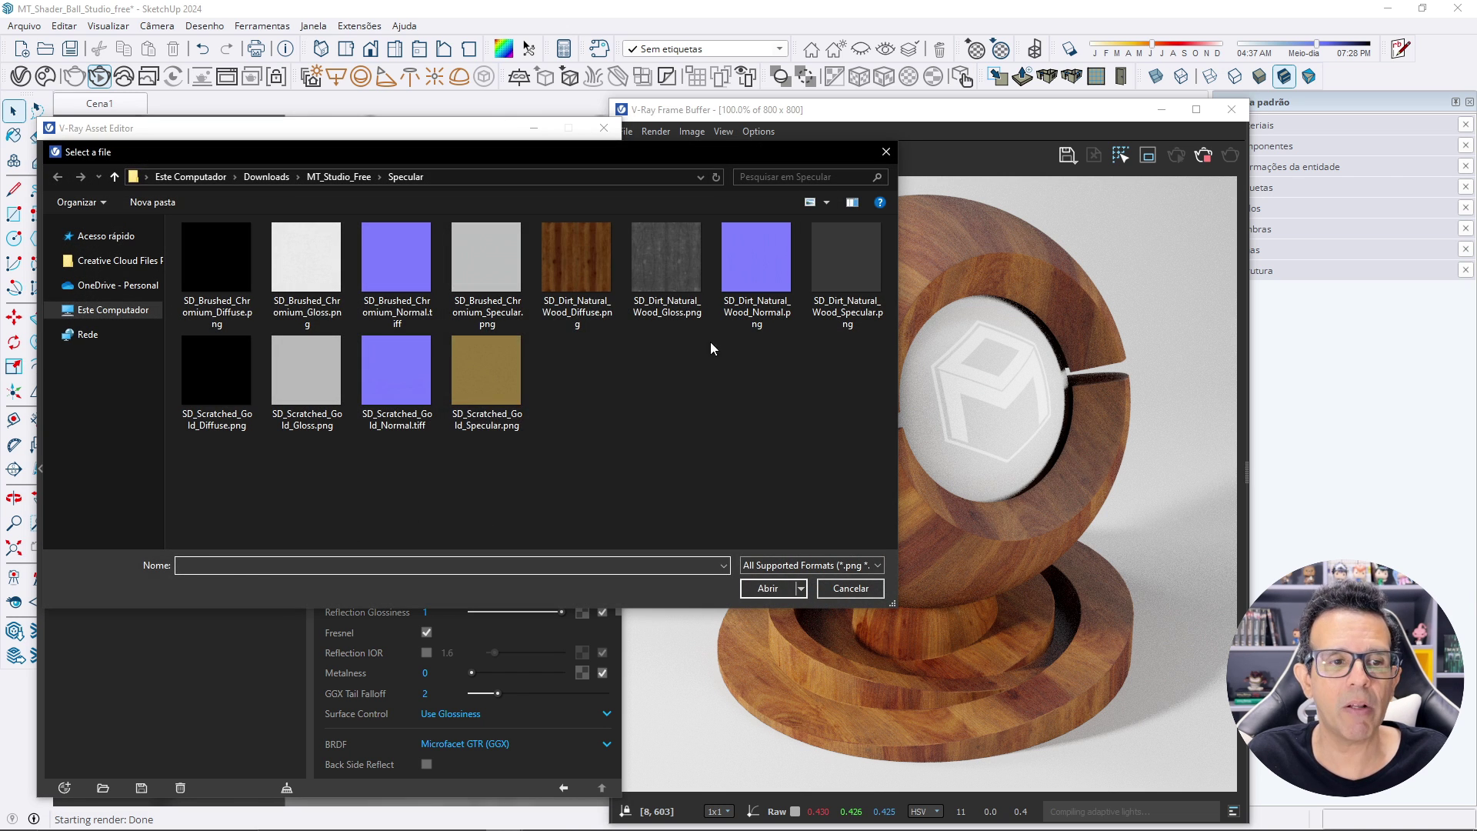
left_click(509, 385)
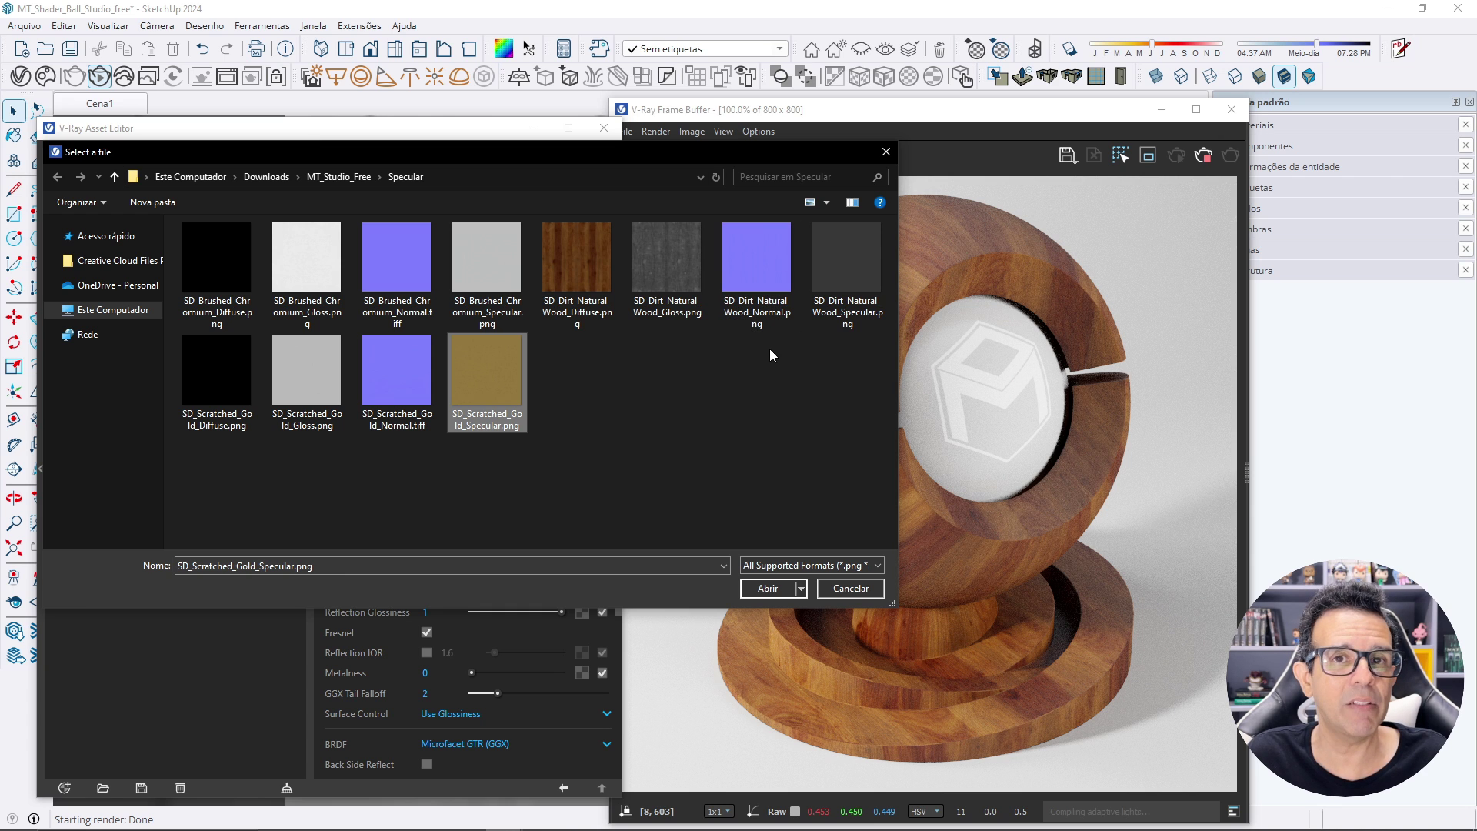
left_click(768, 587)
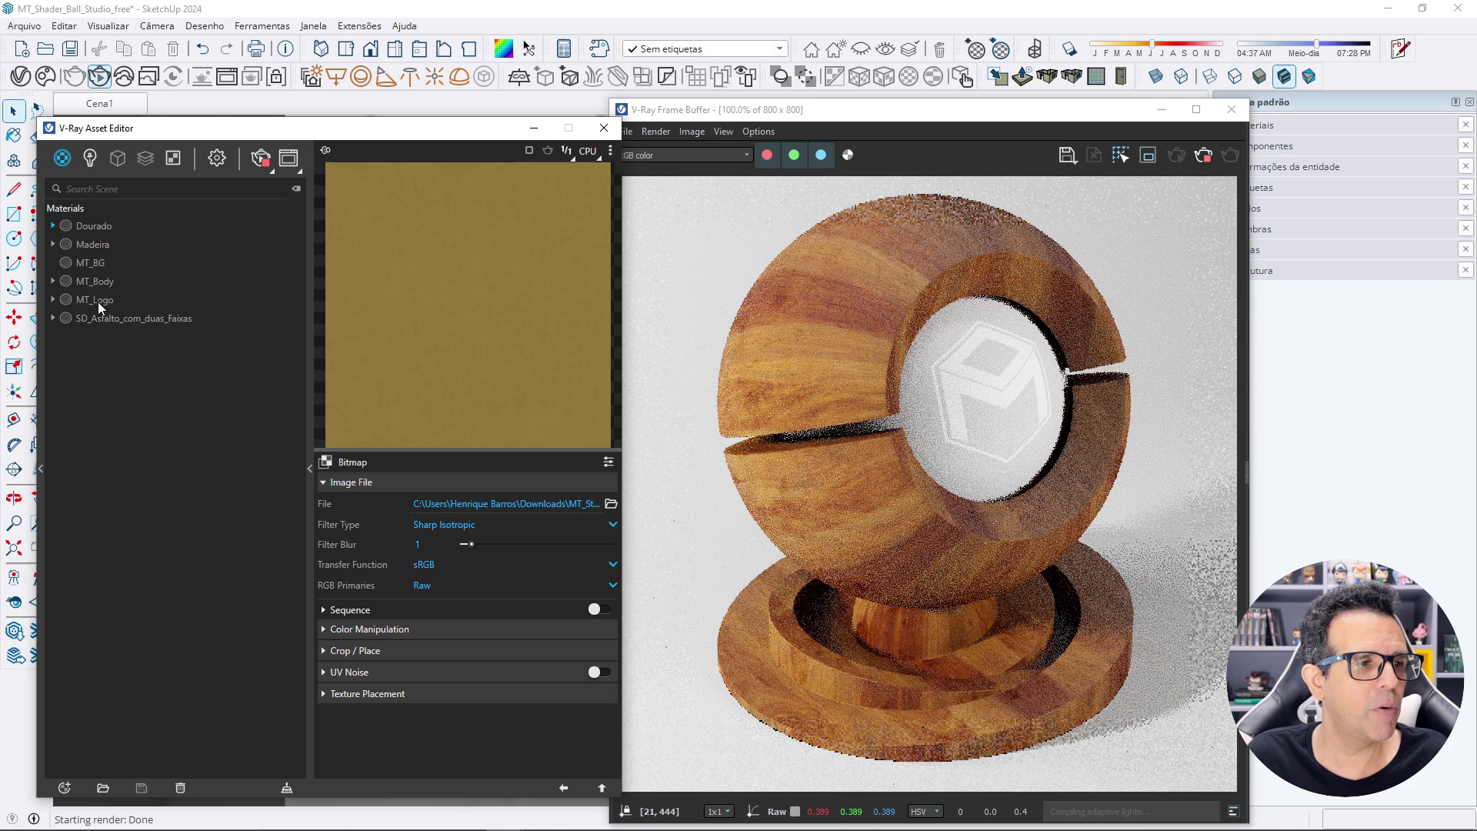
Set Dourado as MT_Body's base material and disable Fresnel on Dourado's reflection.
left_click(85, 282)
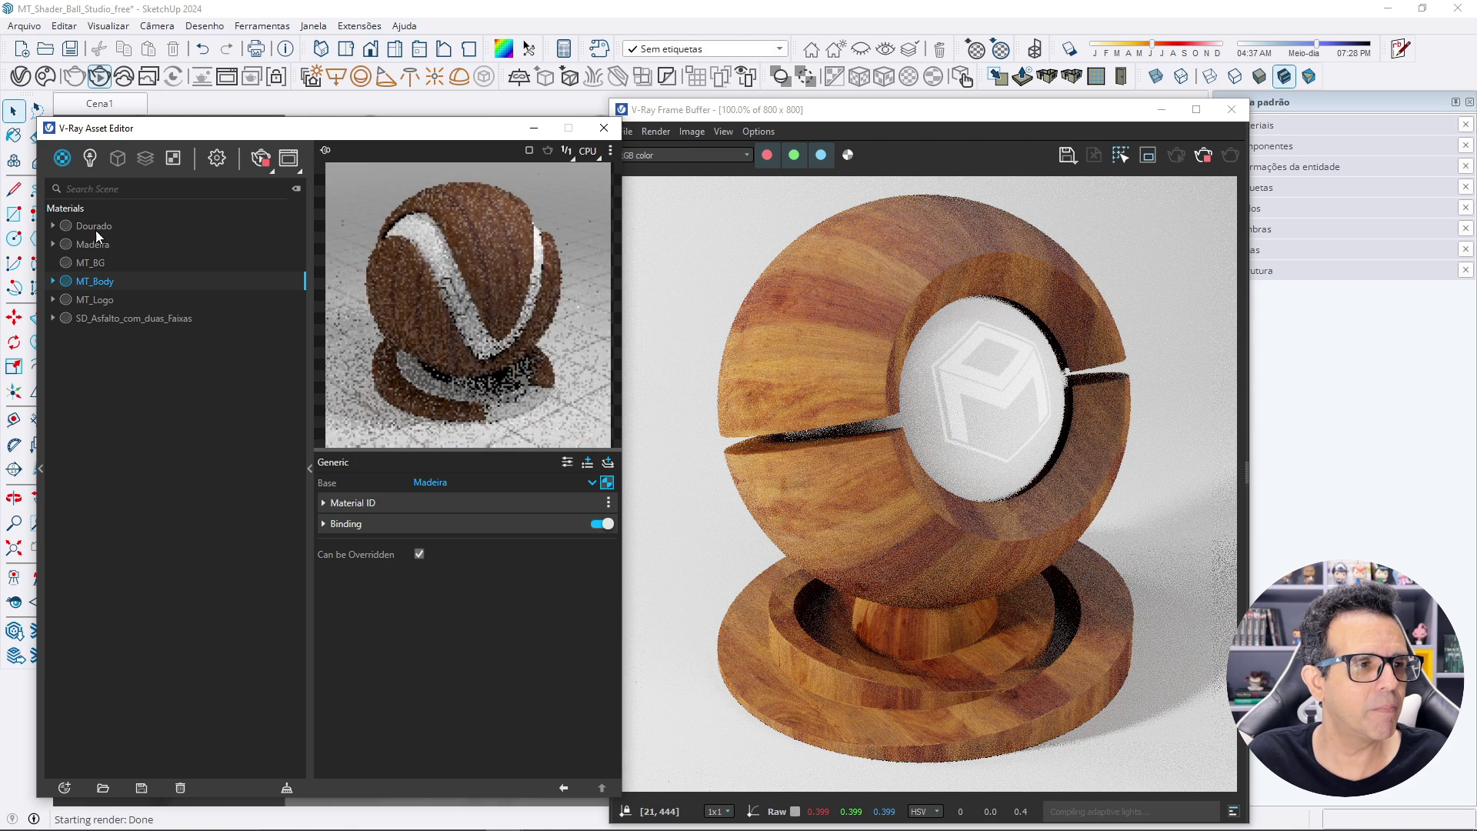
mouse_move(96, 228)
left_mouse_down()
mouse_move(419, 404)
mouse_move(609, 482)
left_mouse_up()
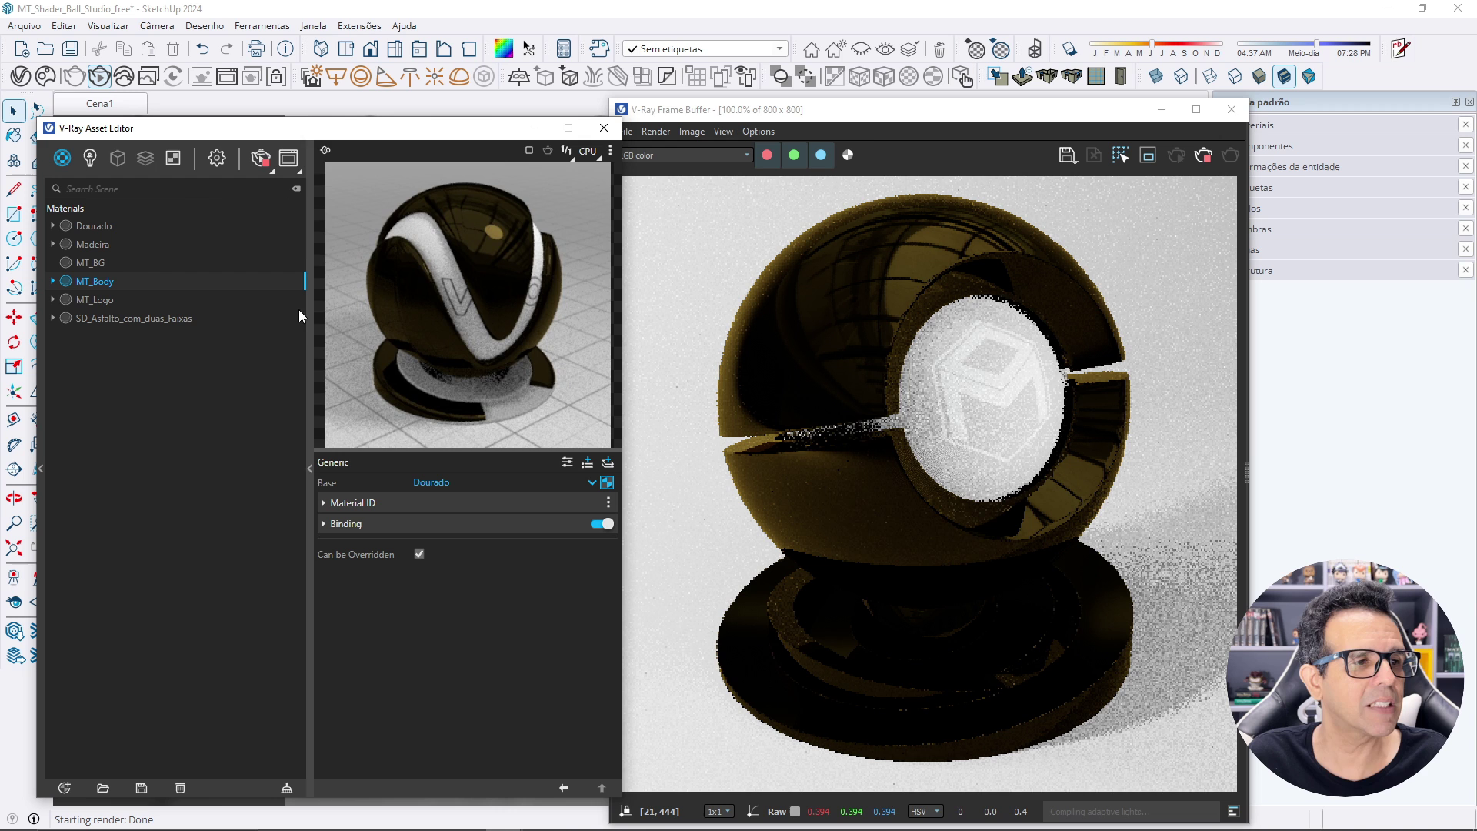
left_click(87, 226)
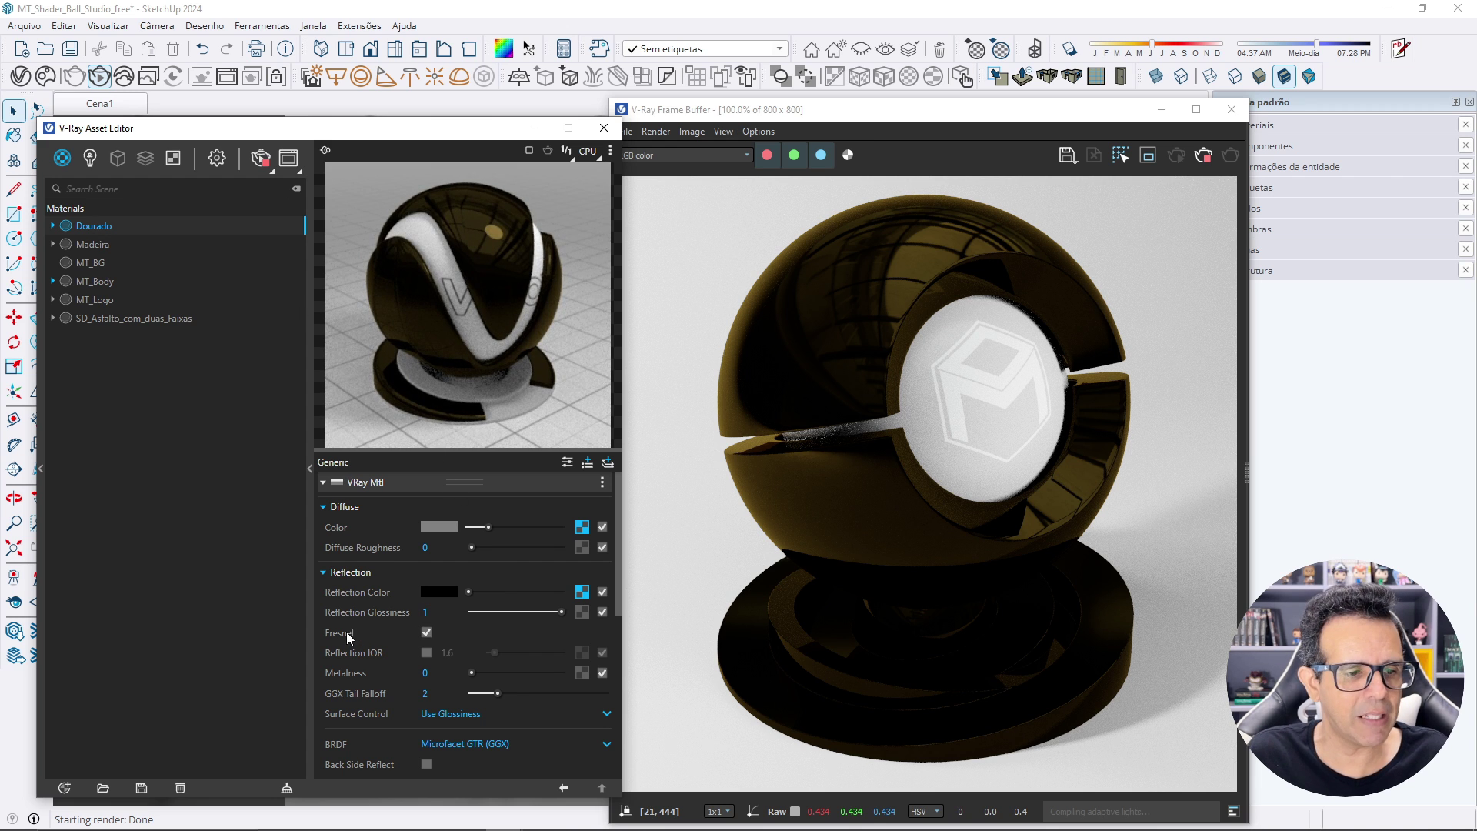
left_click(427, 632)
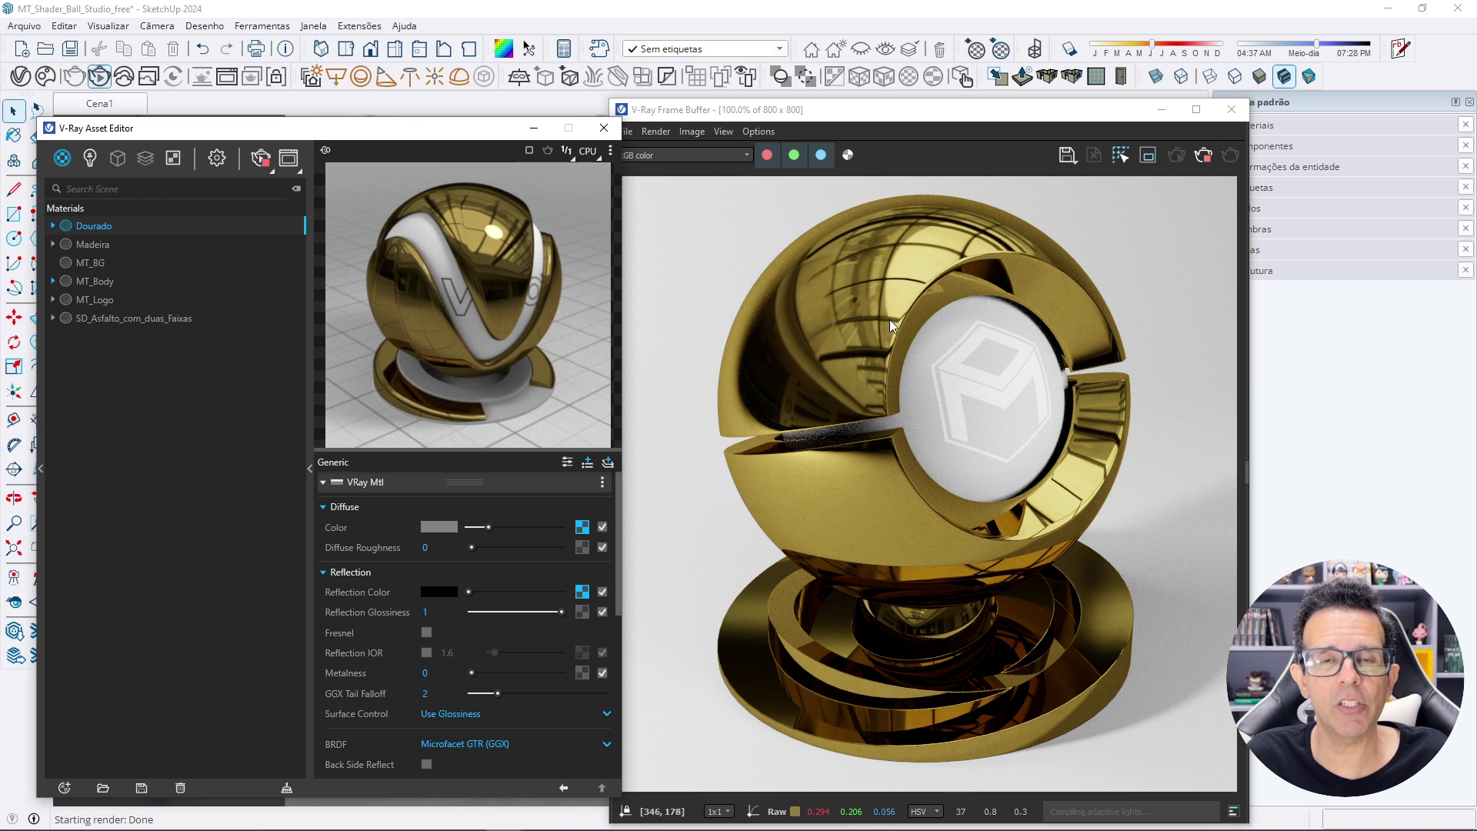
Wrap Dourado's reflection colour in a Falloff from black to pale yellow (RGB 239, 230, 182).
right_click(582, 594)
mouse_move(547, 664)
scroll(473, 602, "down", 2)
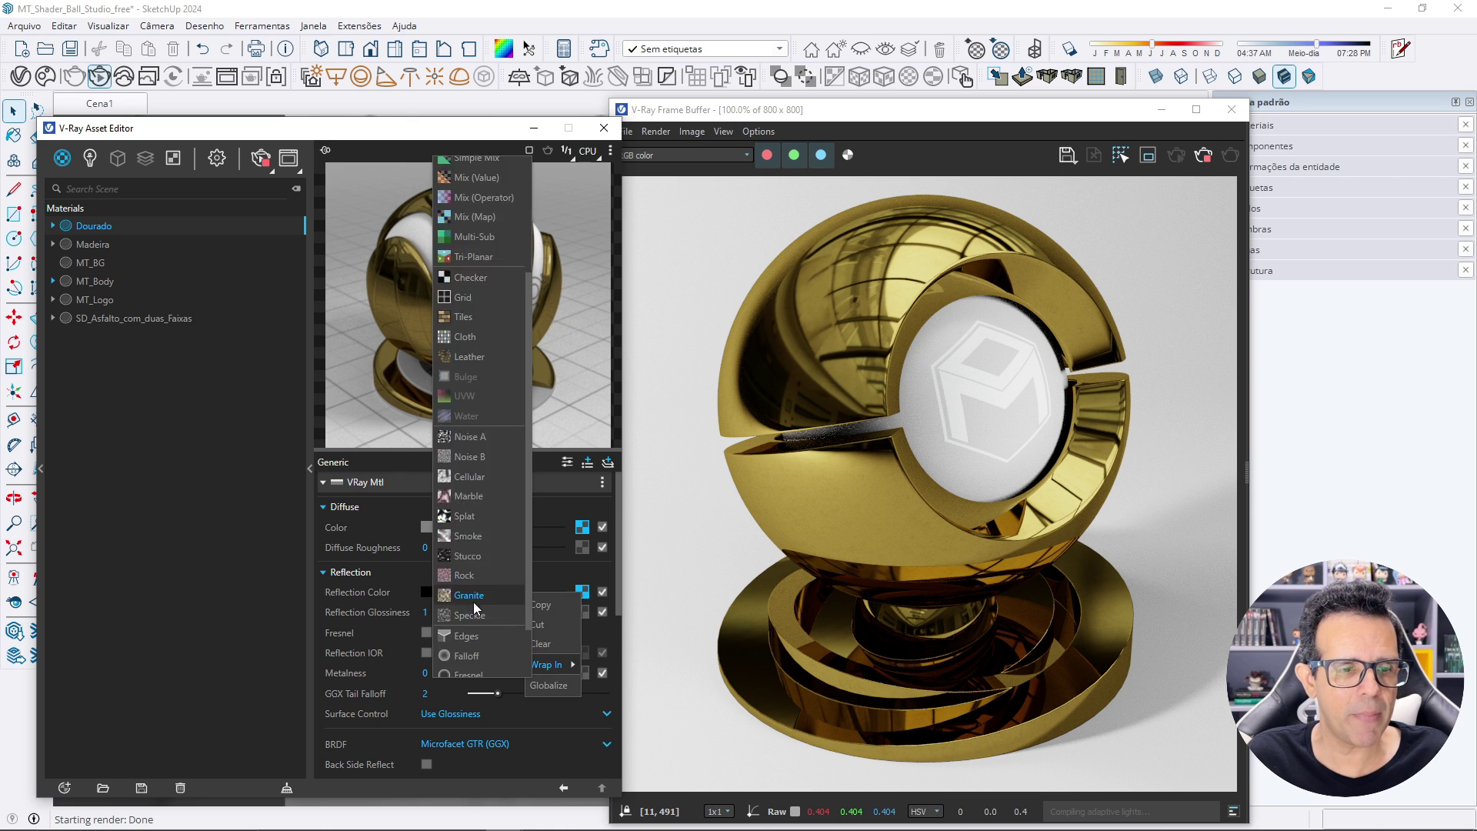
scroll(473, 602, "down", 2)
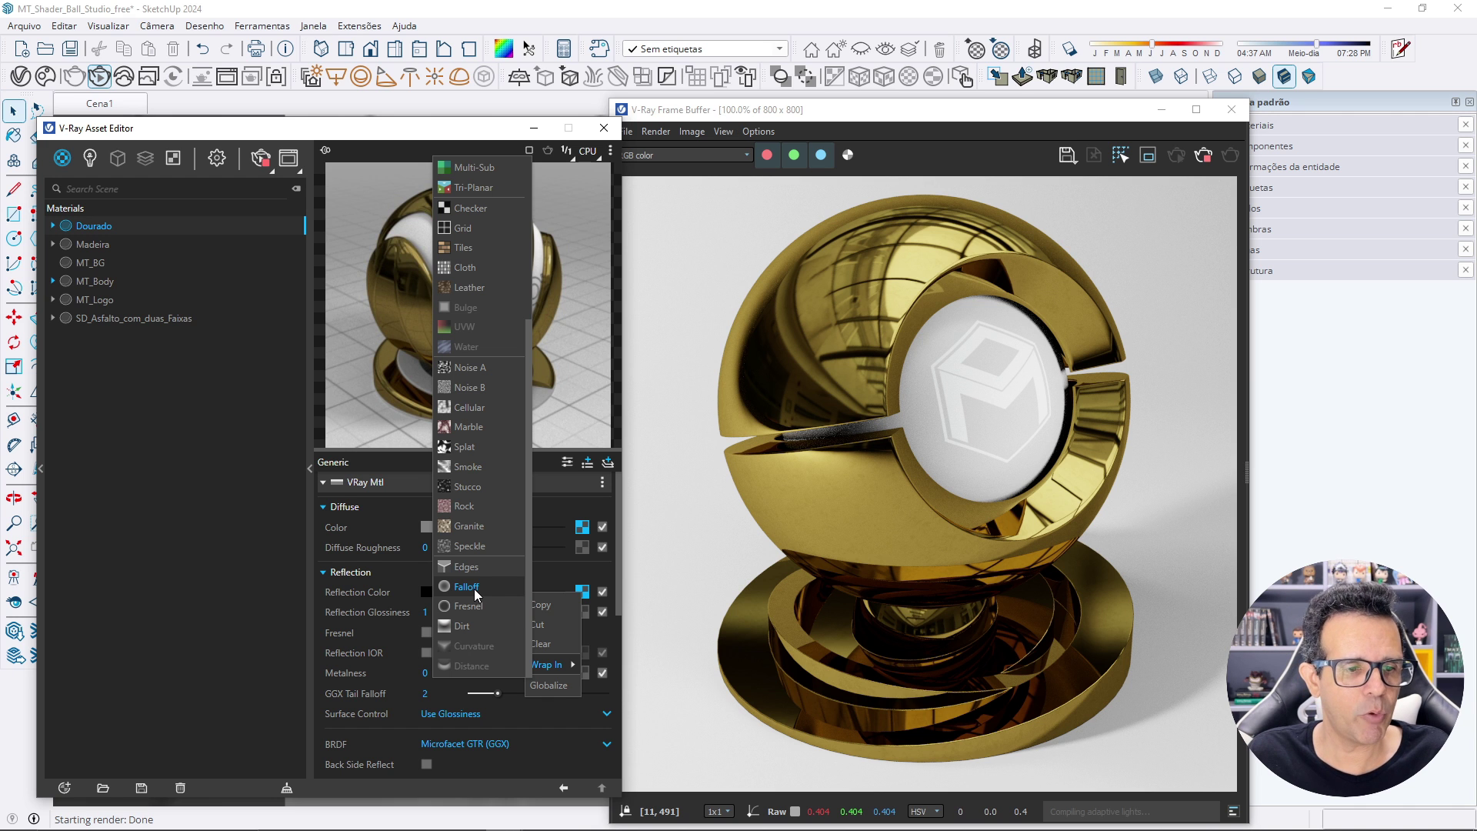
left_click(468, 589)
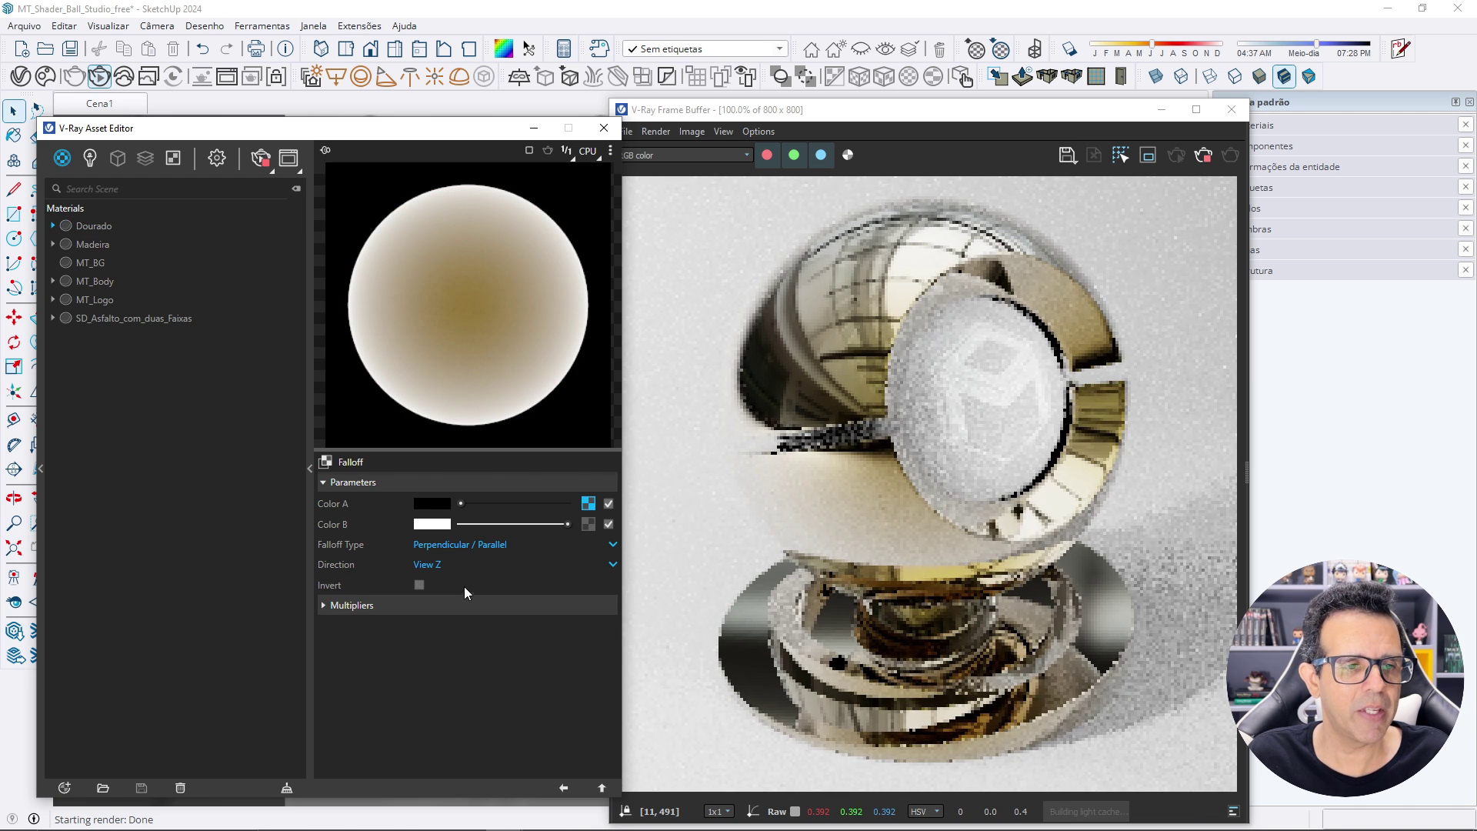
left_click(416, 526)
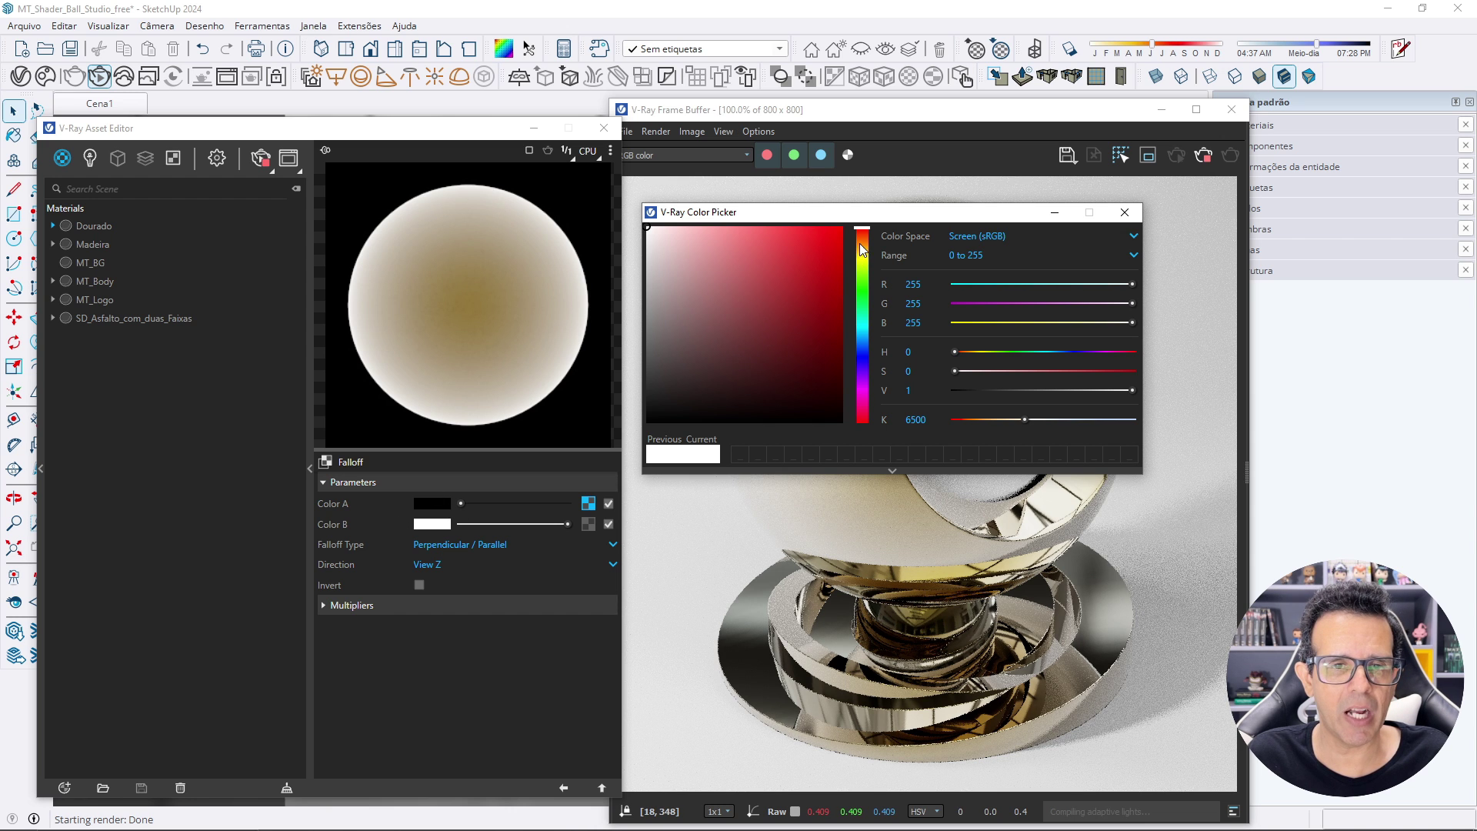
left_click_drag(860, 244, 863, 255)
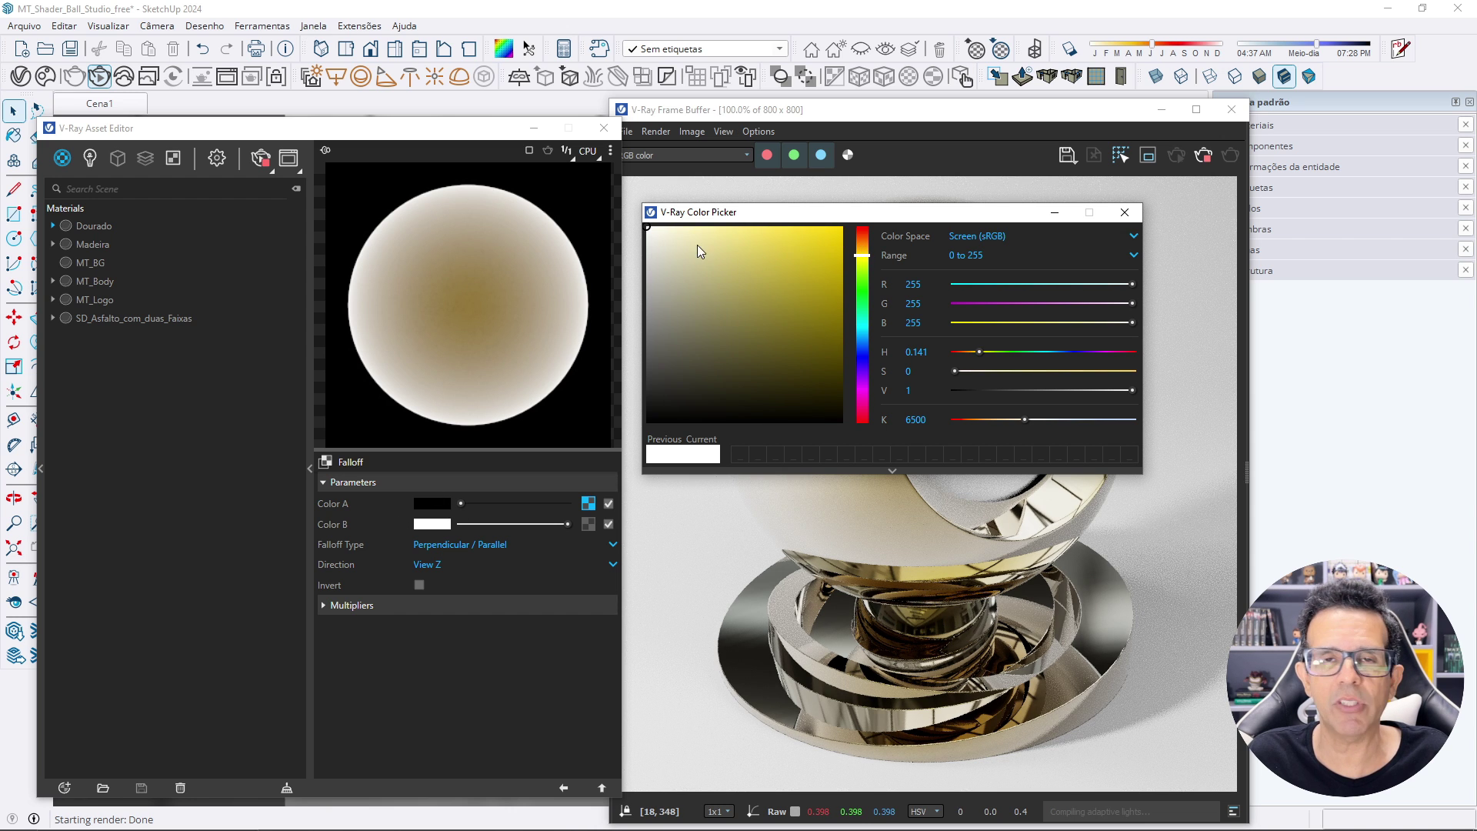
left_click_drag(679, 234, 690, 237)
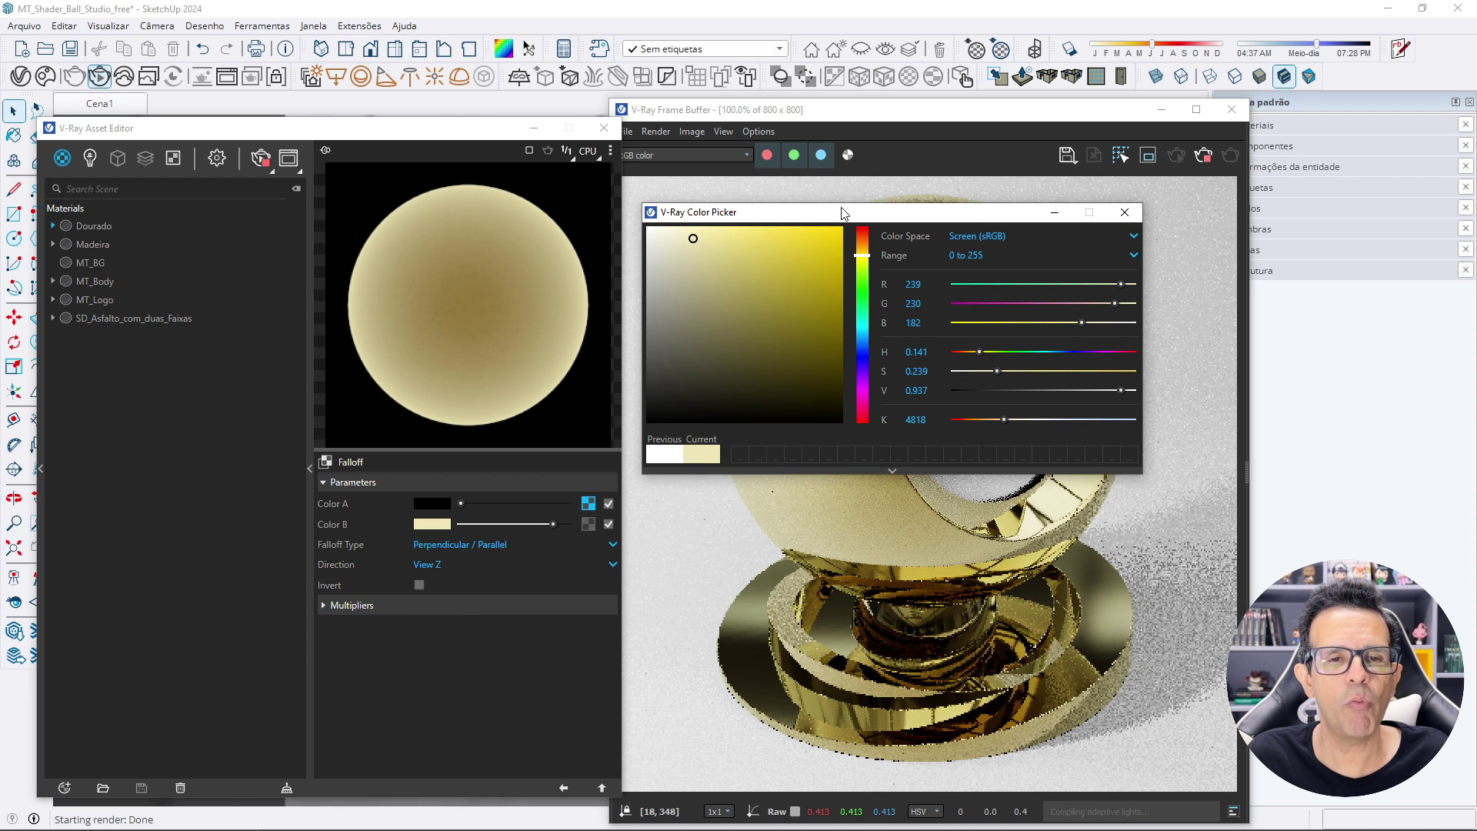
left_click_drag(846, 213, 868, 460)
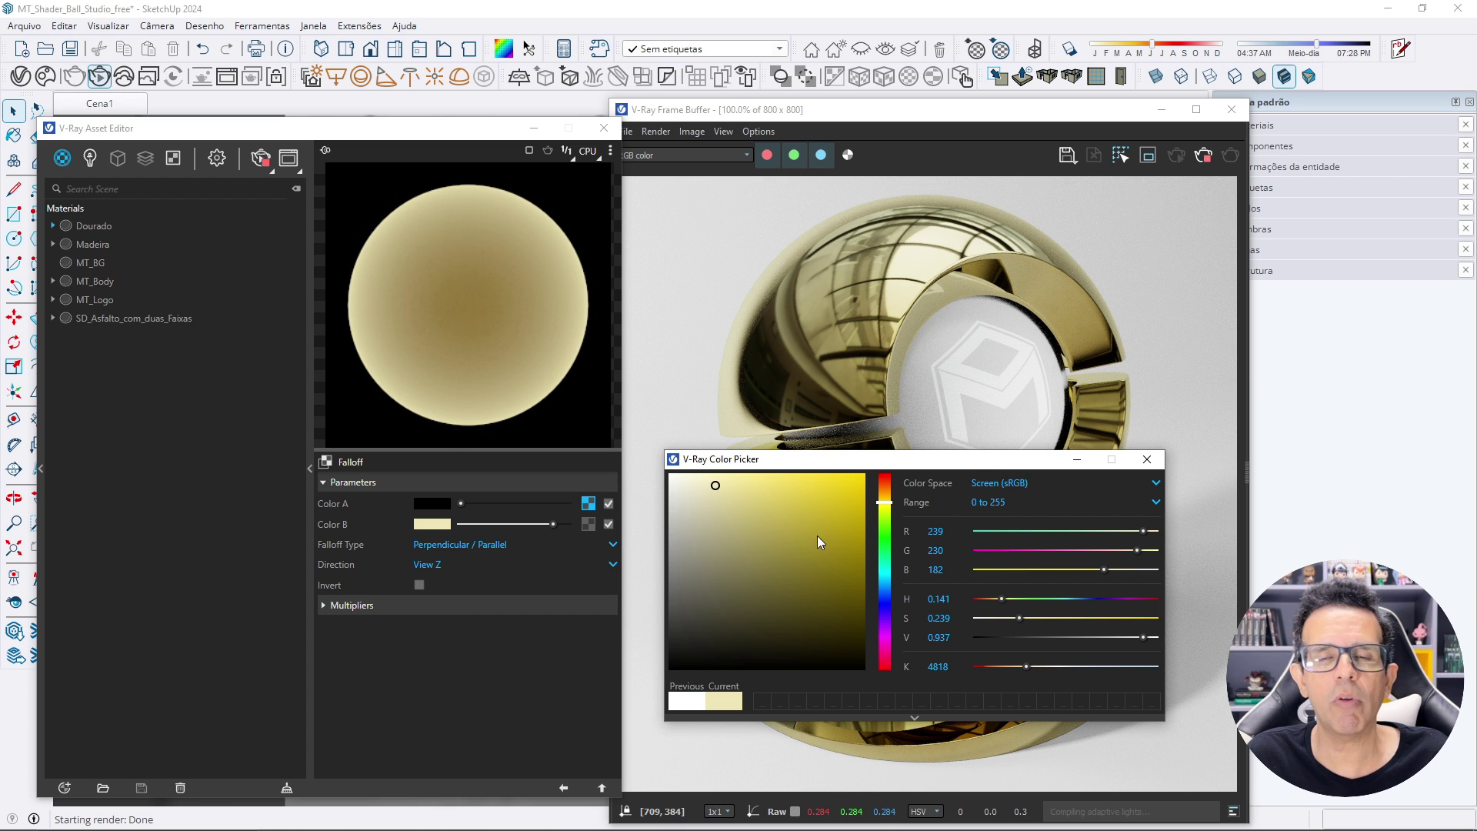
left_click(1148, 460)
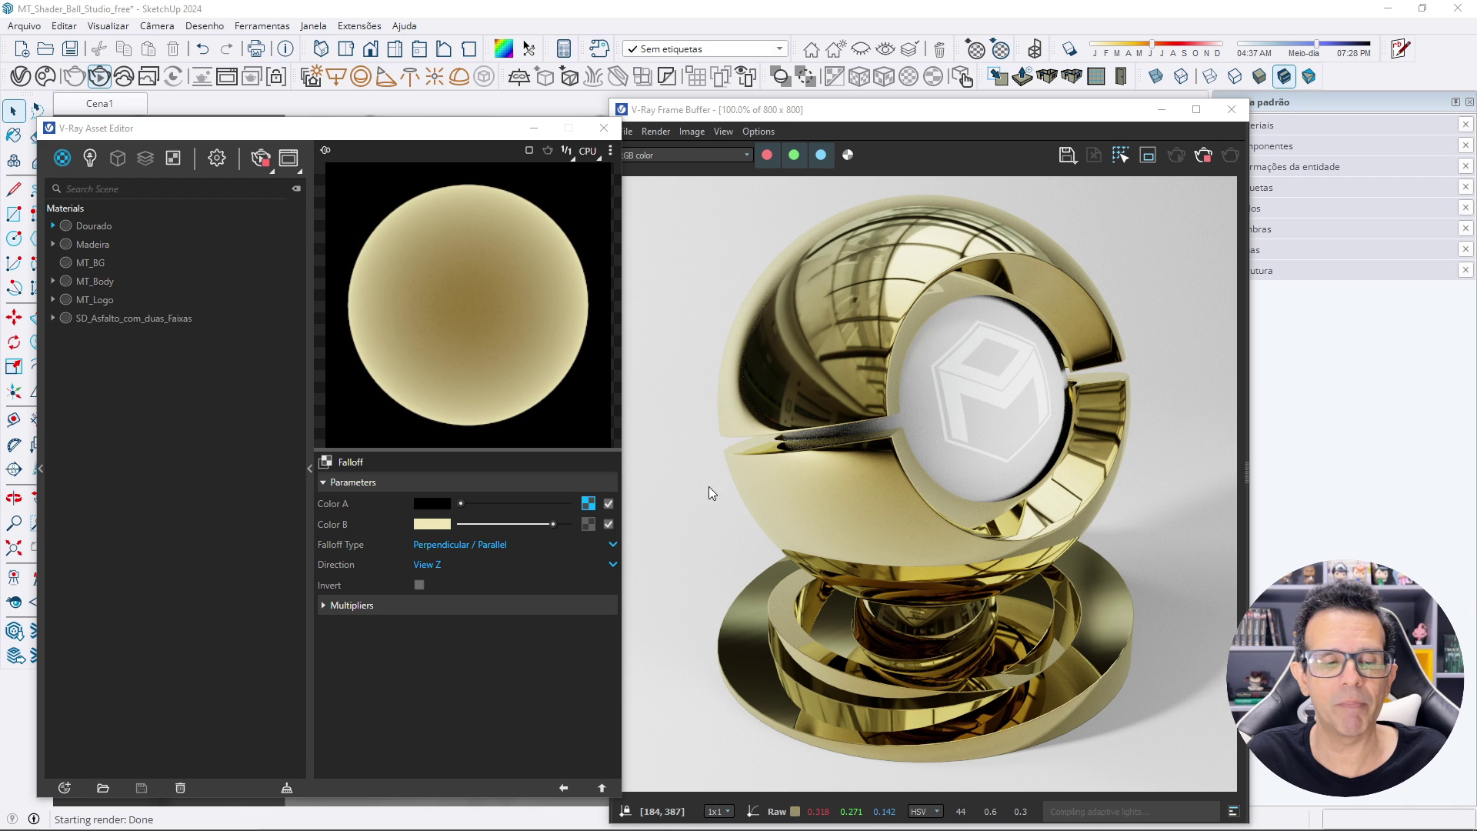
left_click(565, 789)
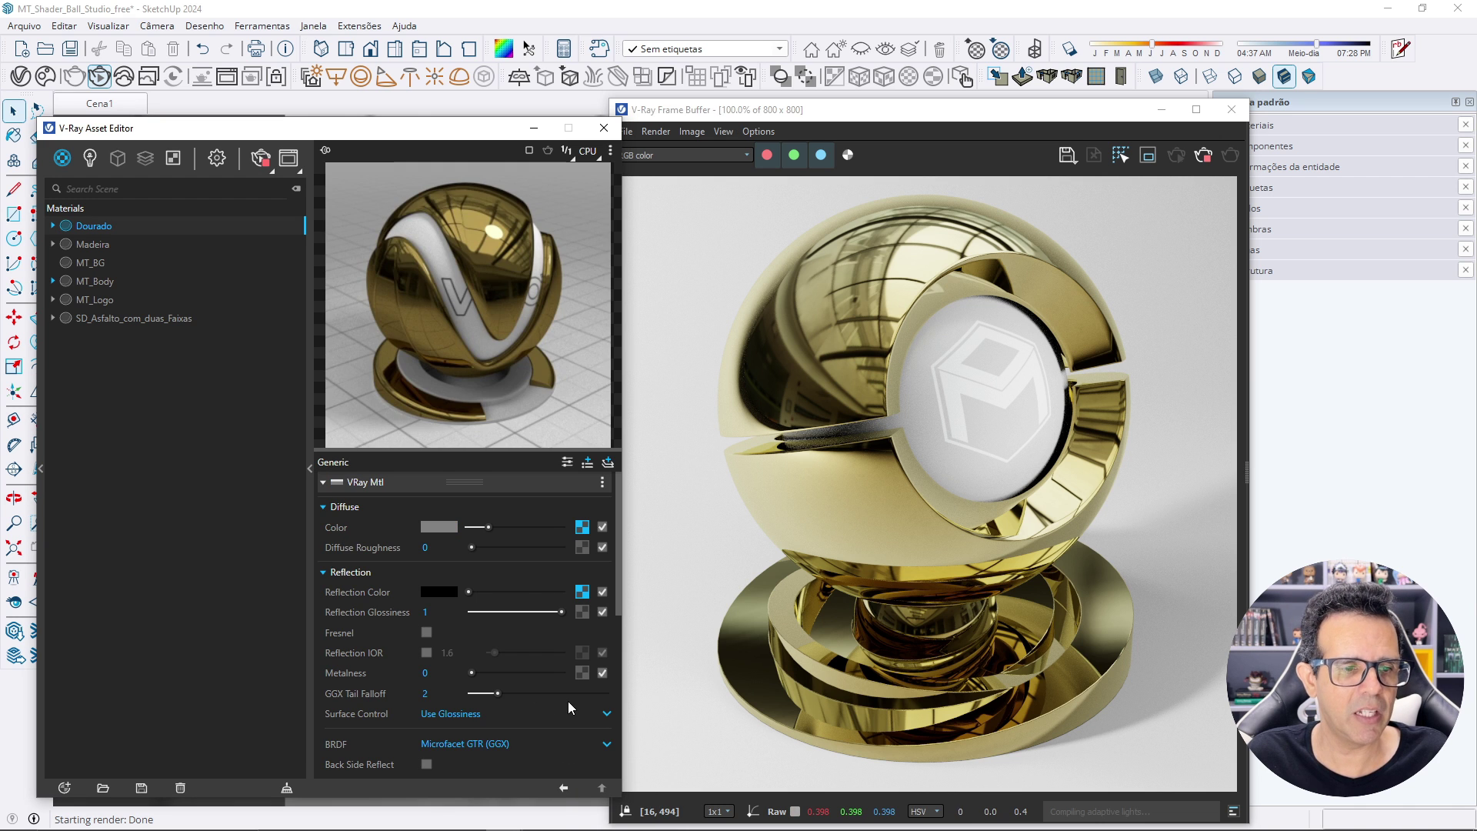
Load SD_Scratched_Gold_Gloss.png as a bitmap in Dourado's Reflection Glossiness slot.
left_click(583, 608)
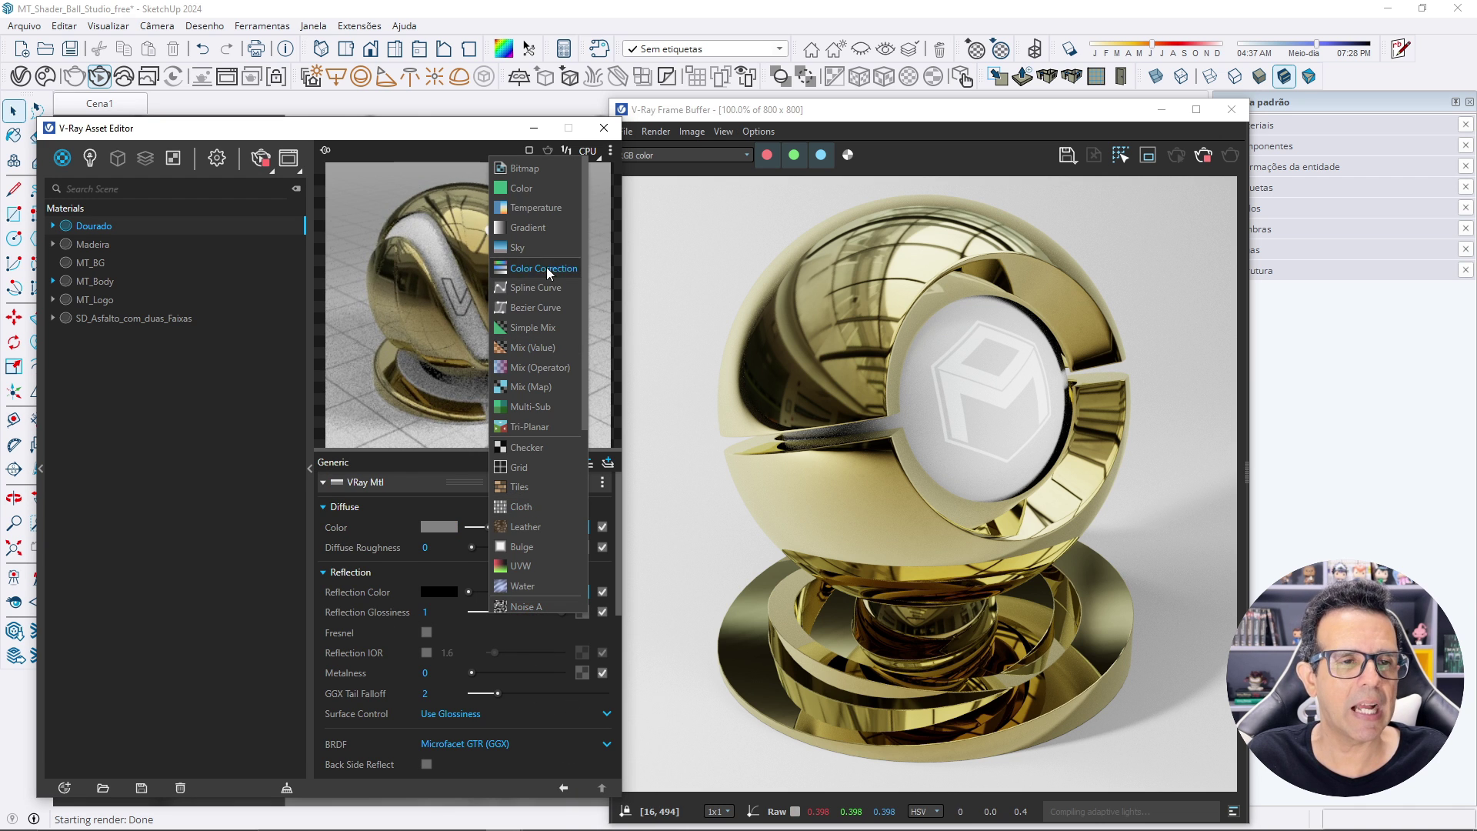
left_click(537, 167)
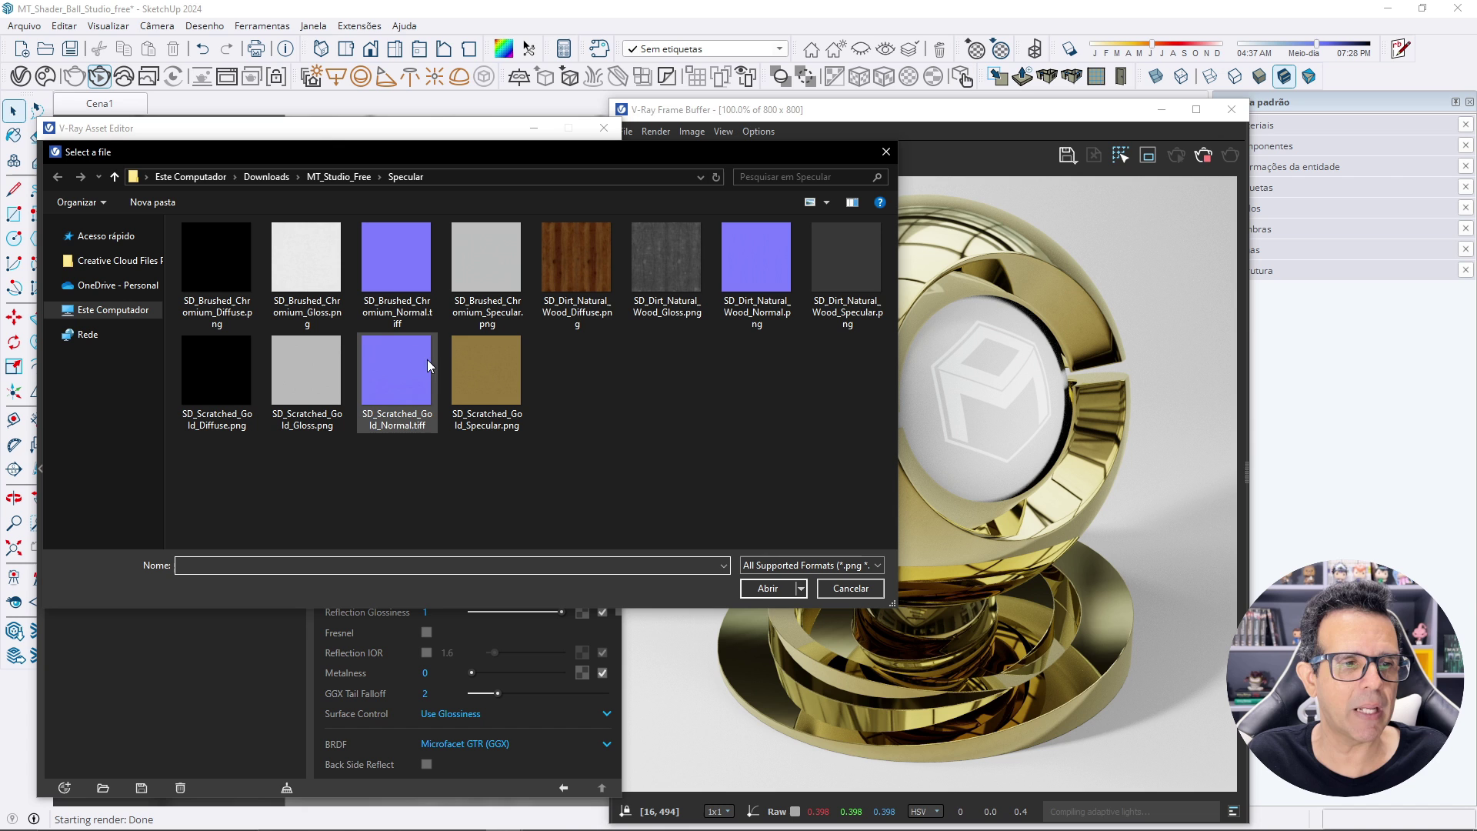
double_click(322, 373)
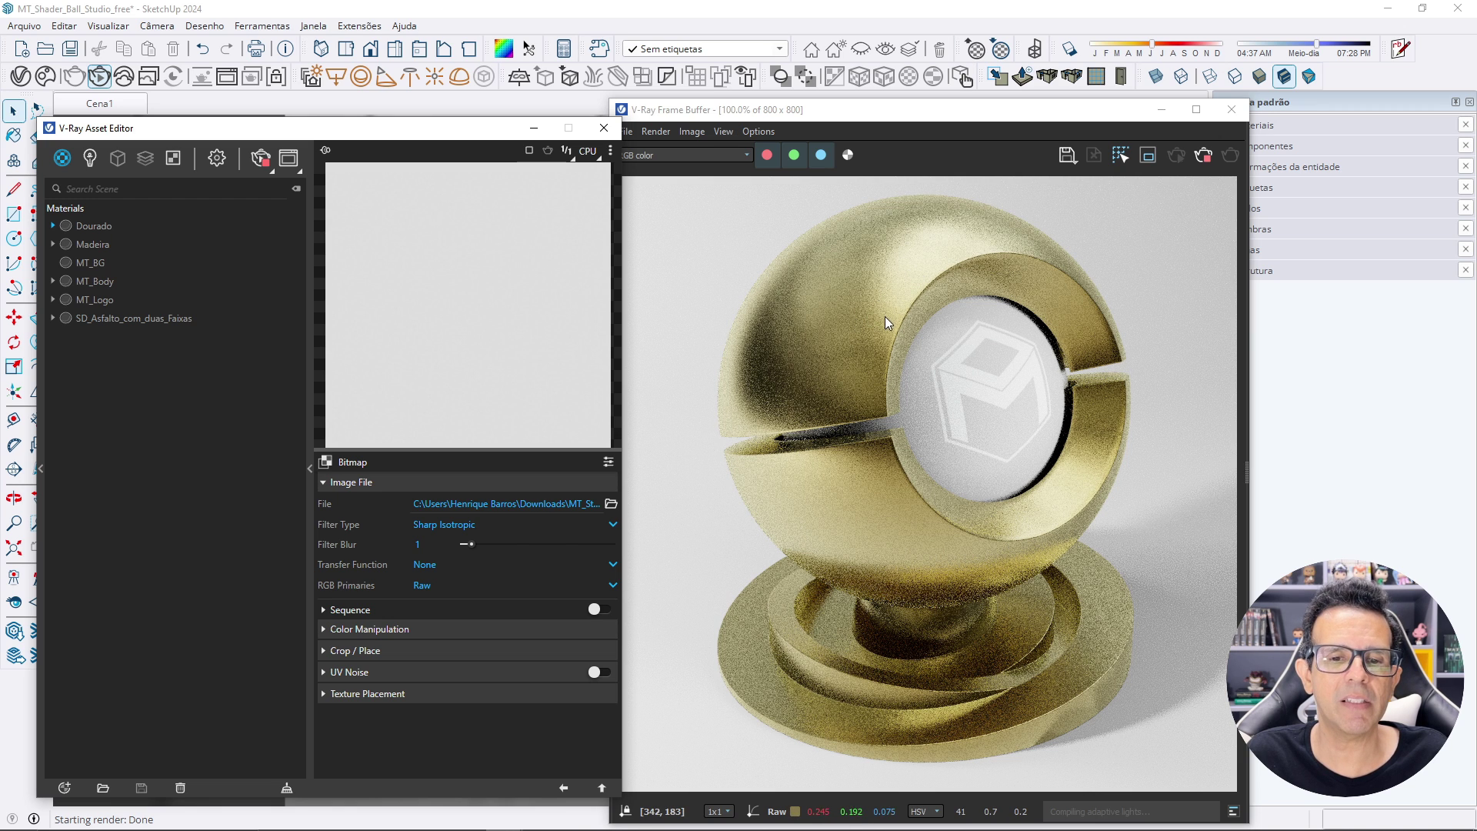
left_click(564, 790)
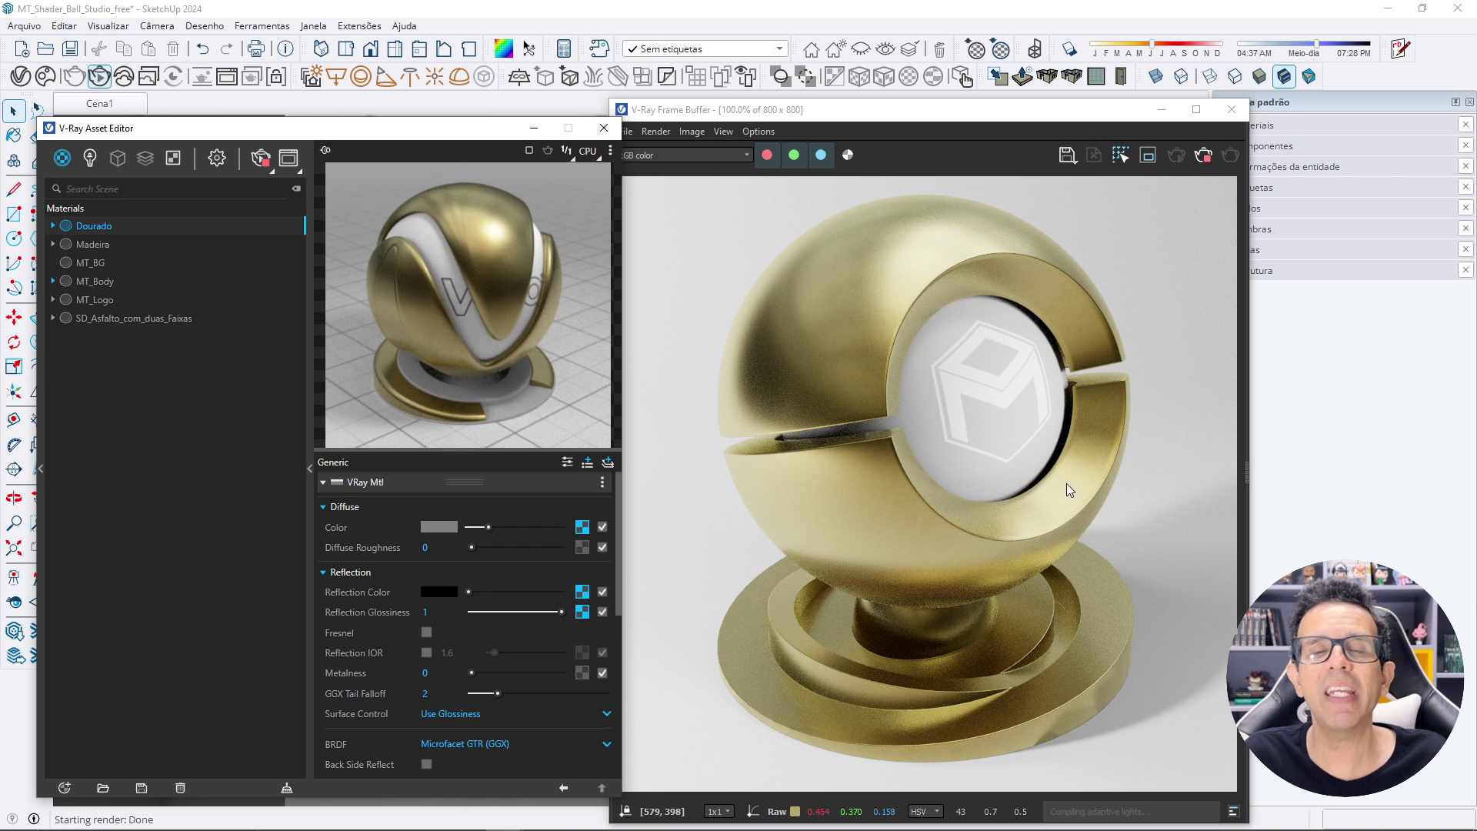
Enable VFB render history using the project path and save the gold render as the first entry.
left_click(758, 116)
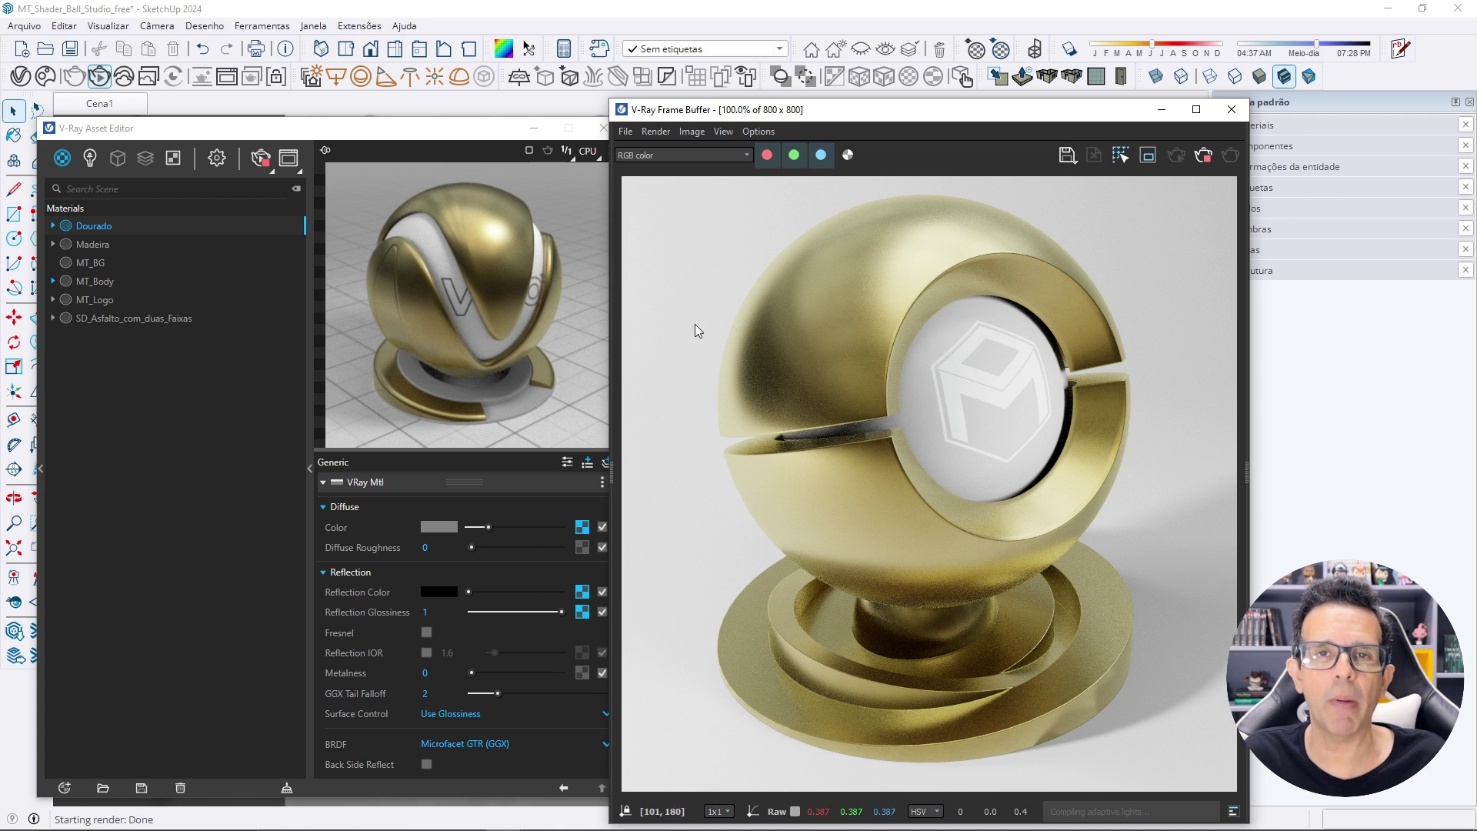
left_click_drag(612, 464, 492, 465)
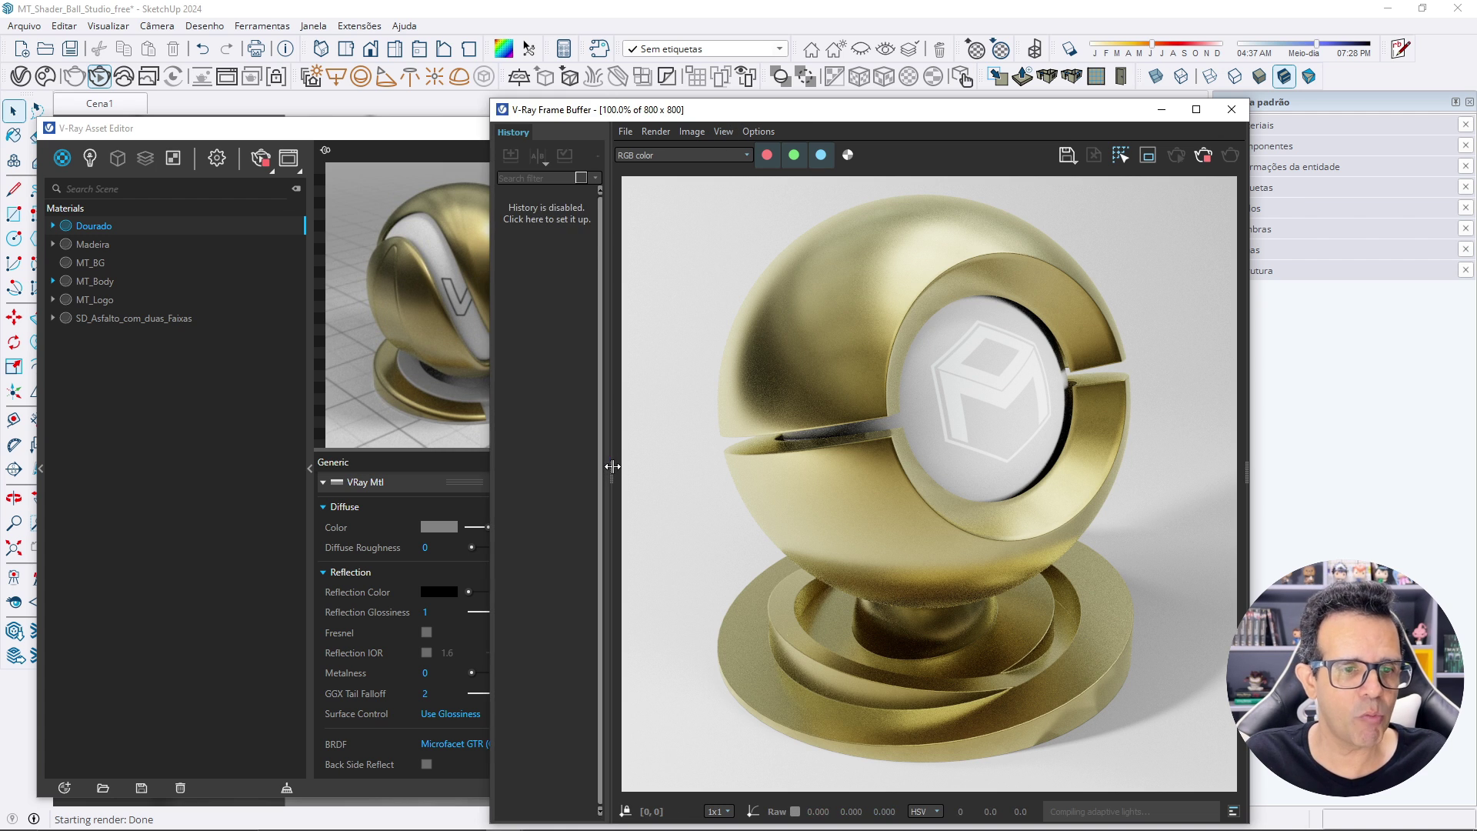
left_click(543, 215)
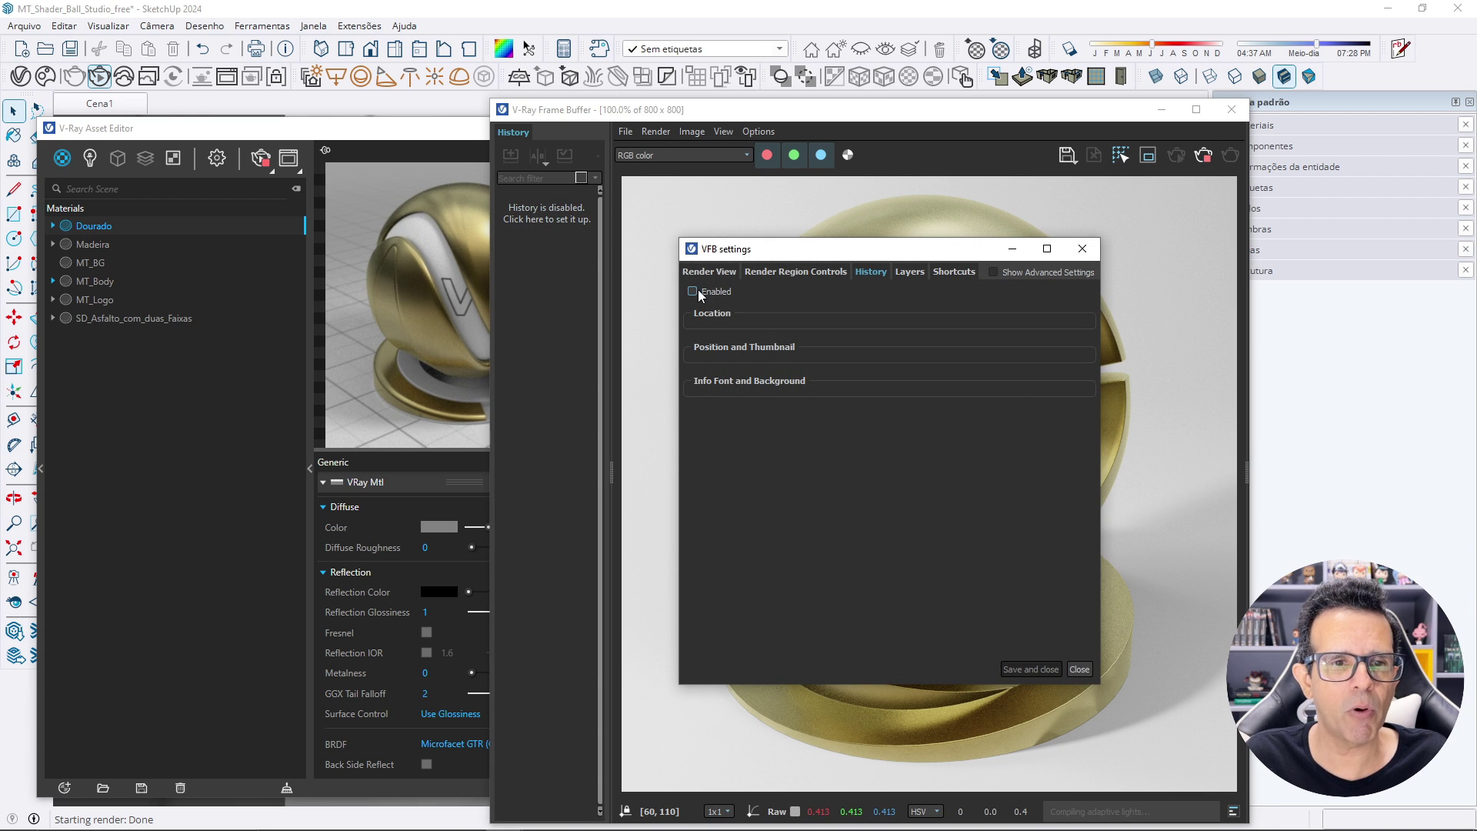
left_click(693, 292)
left_click(700, 330)
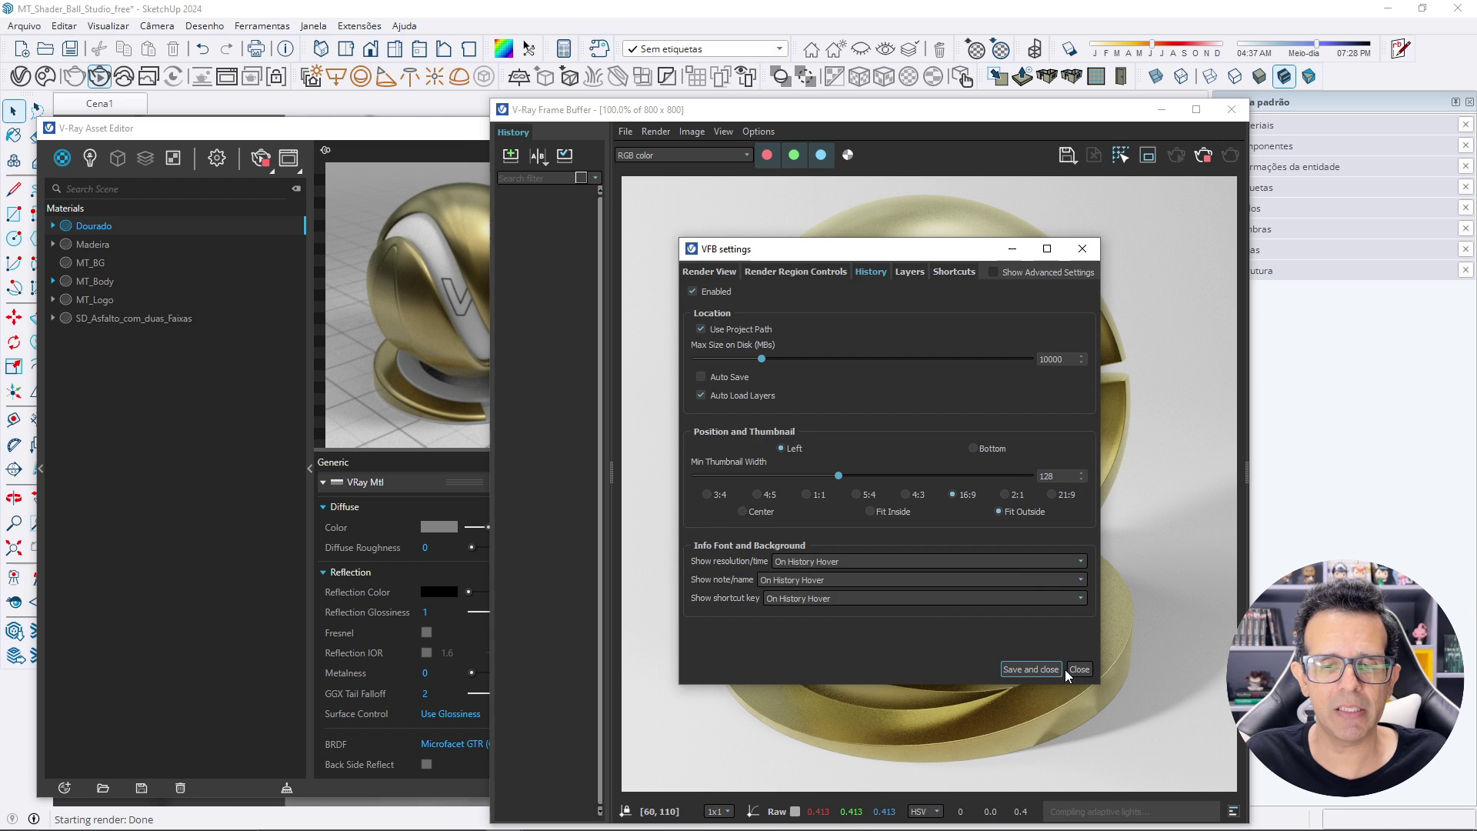
left_click(1040, 669)
left_click(517, 159)
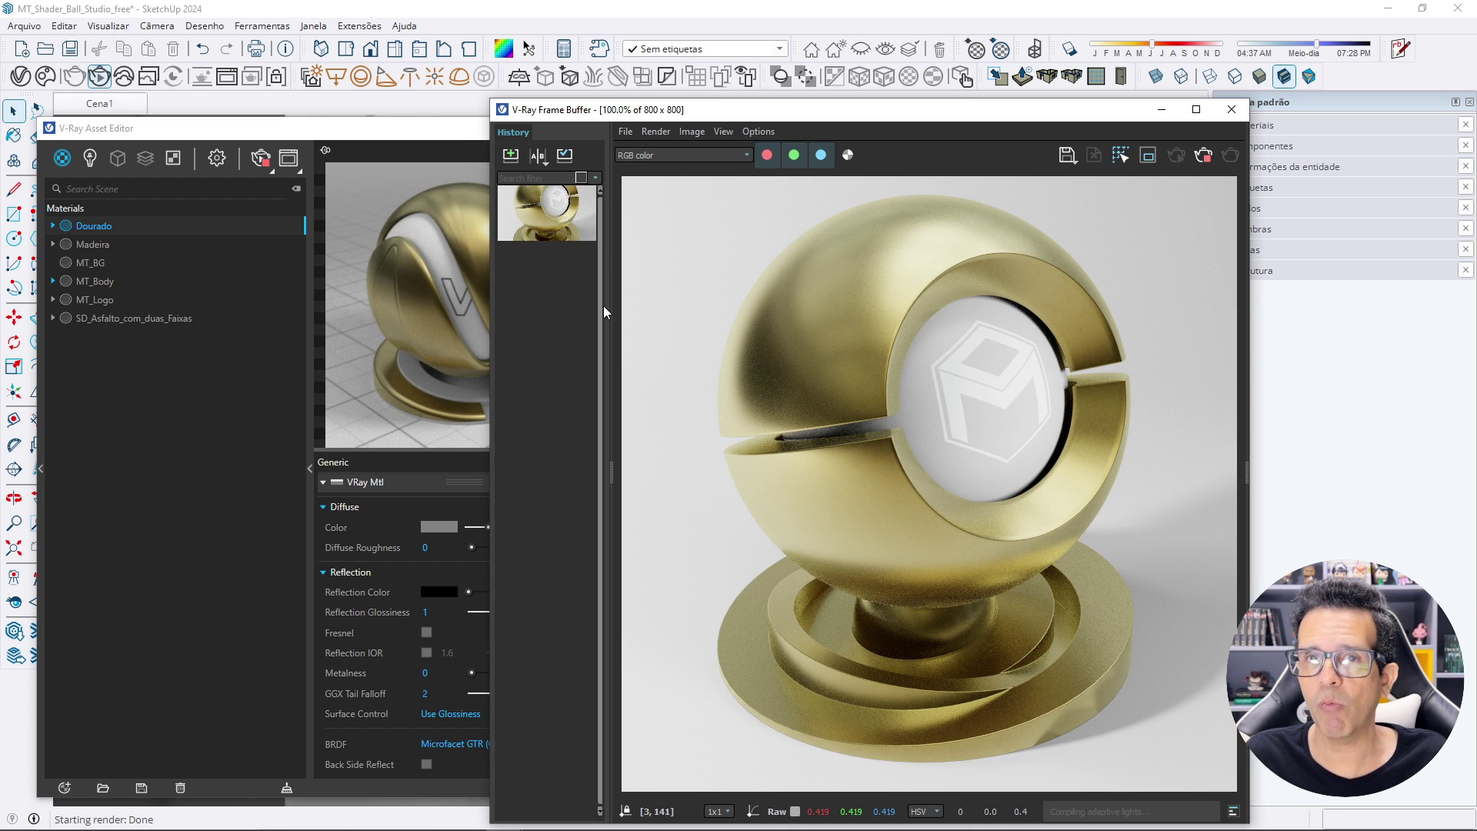
Add a Generic material named Dourado_Metallic and raise its reflection Metalness from 0 to 1.
left_click(71, 165)
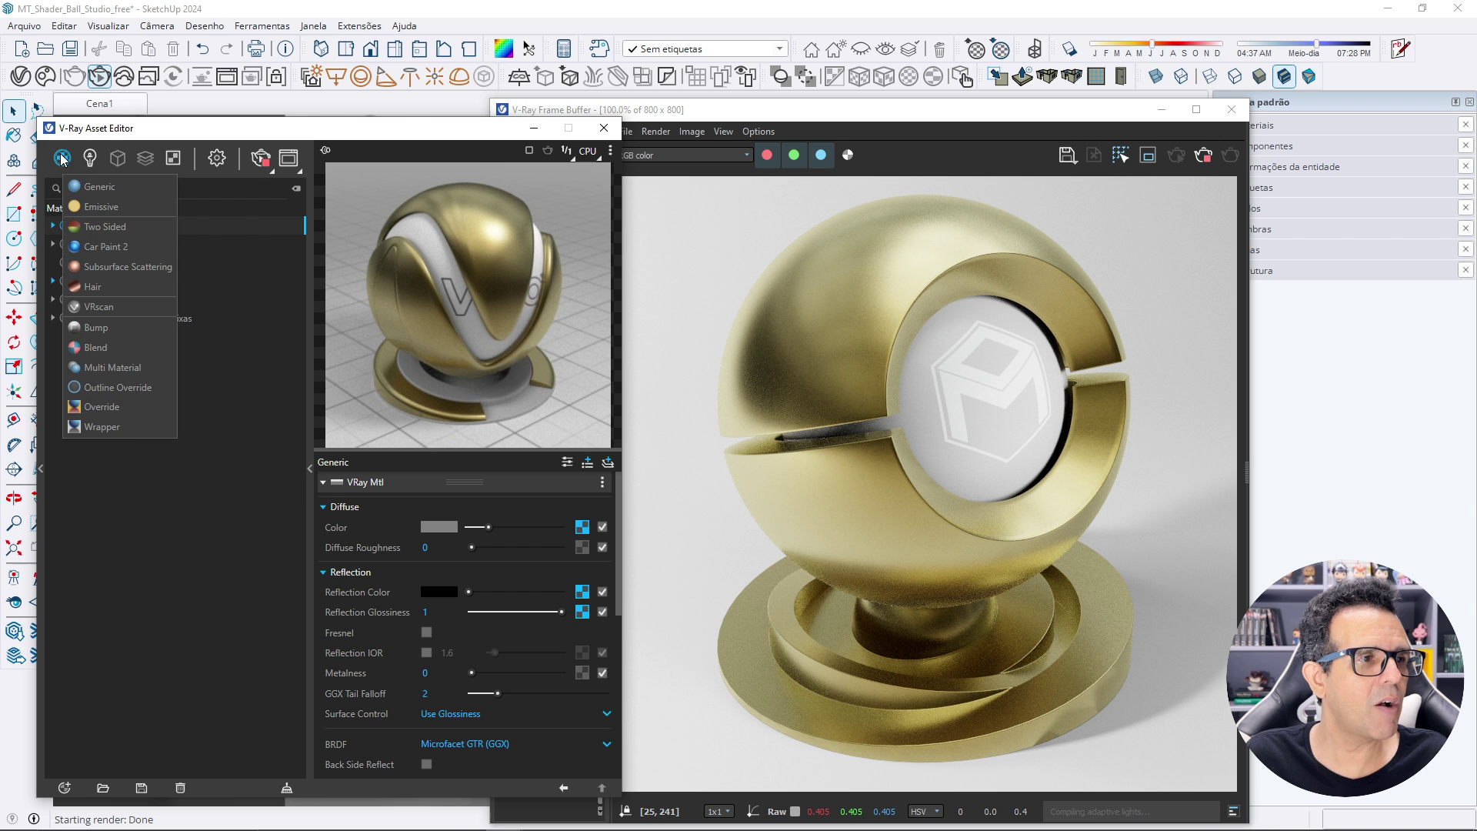
left_click(87, 185)
left_click(87, 246)
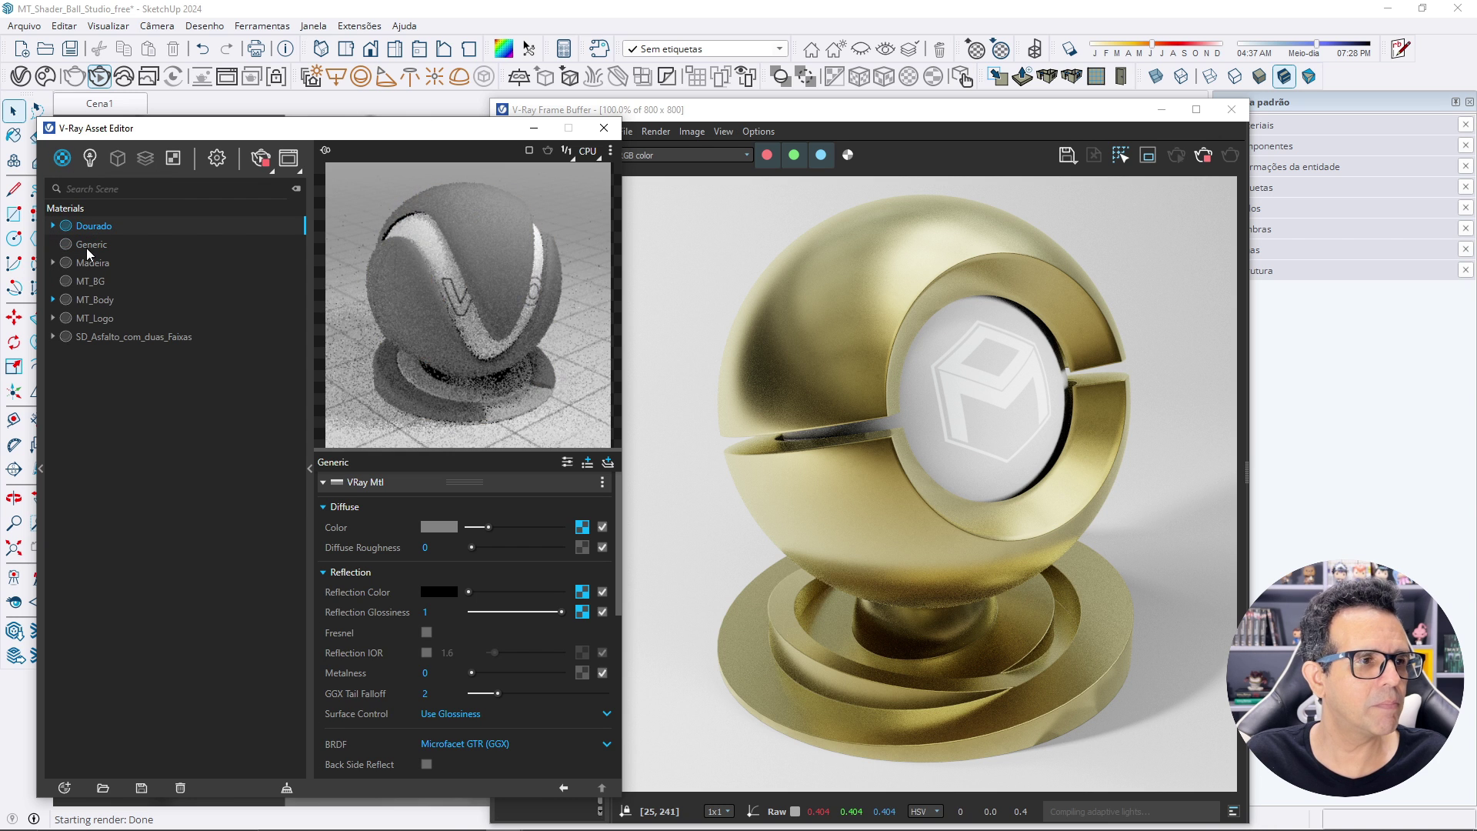
left_click(90, 246)
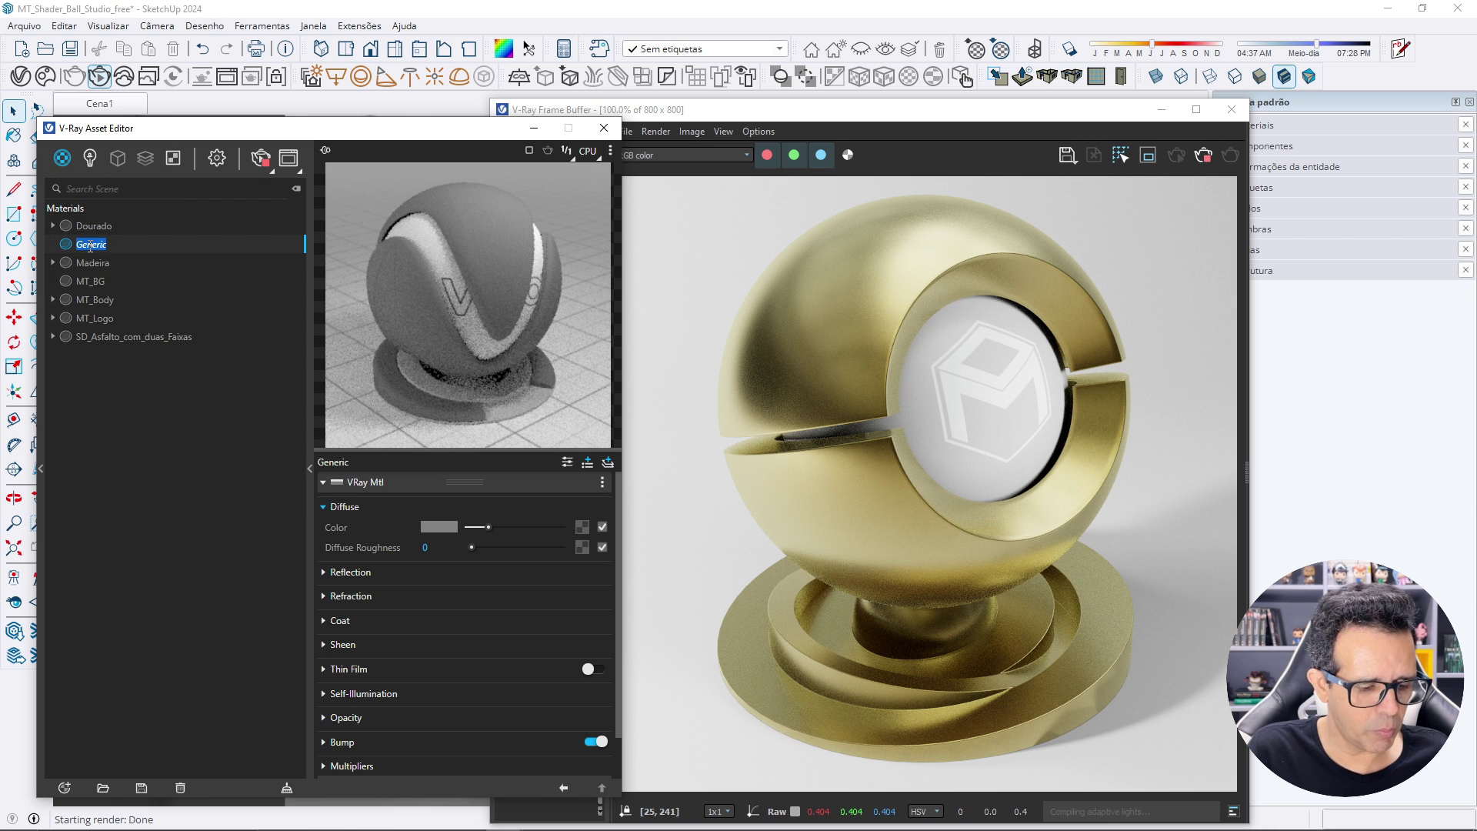
type("Dourado_")
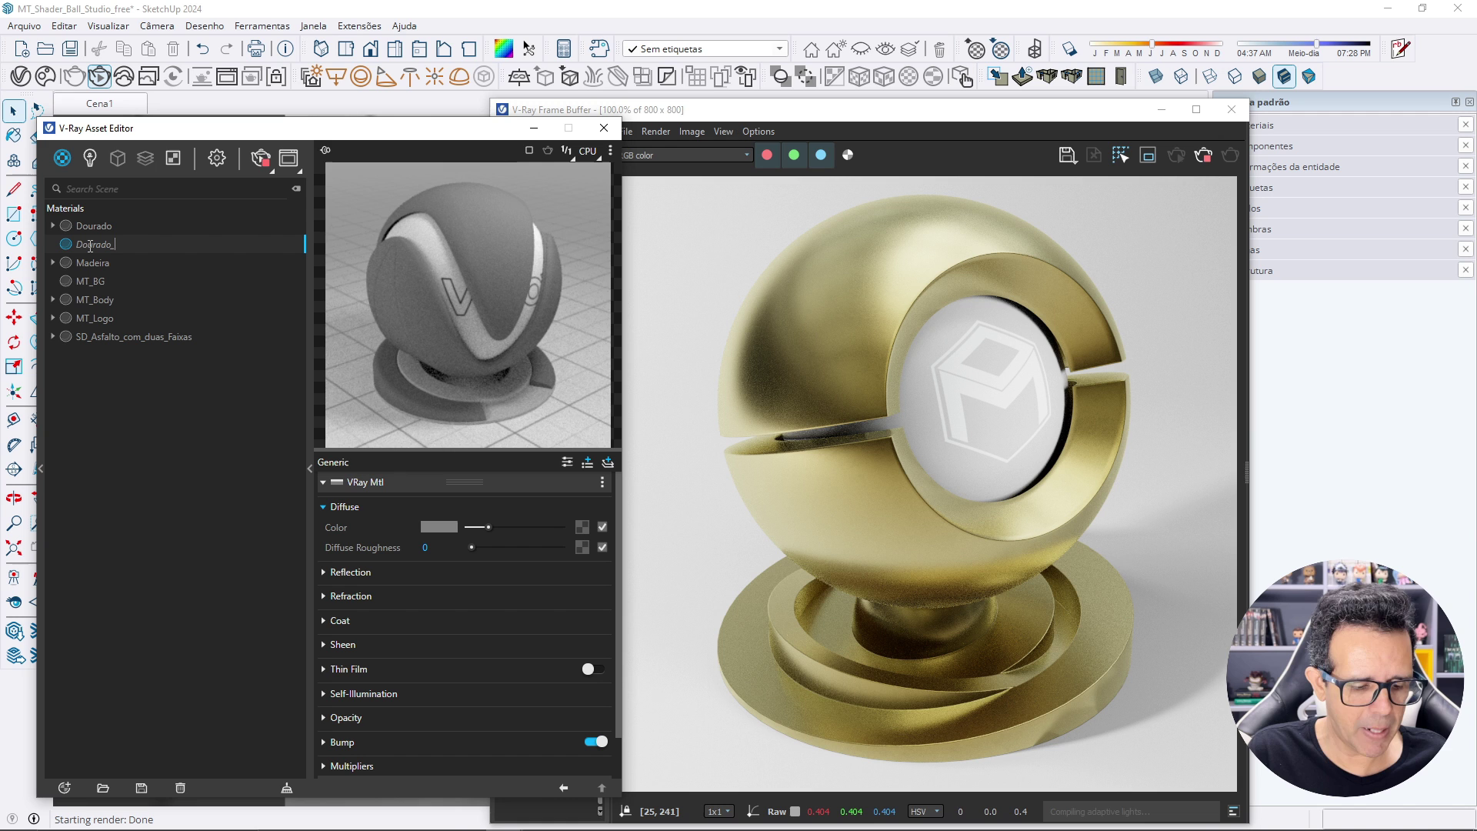
type("Metallic")
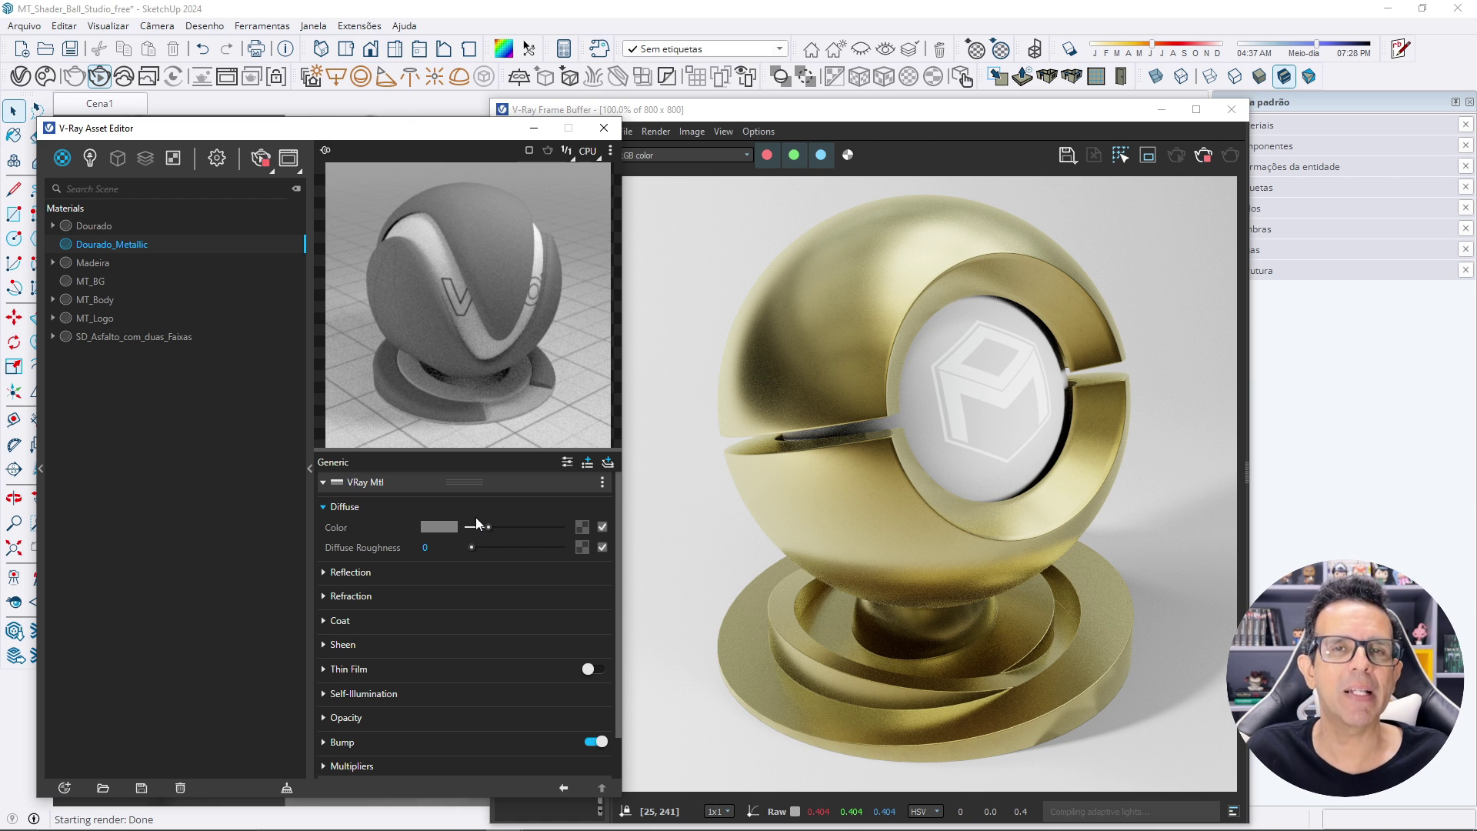
left_click(381, 572)
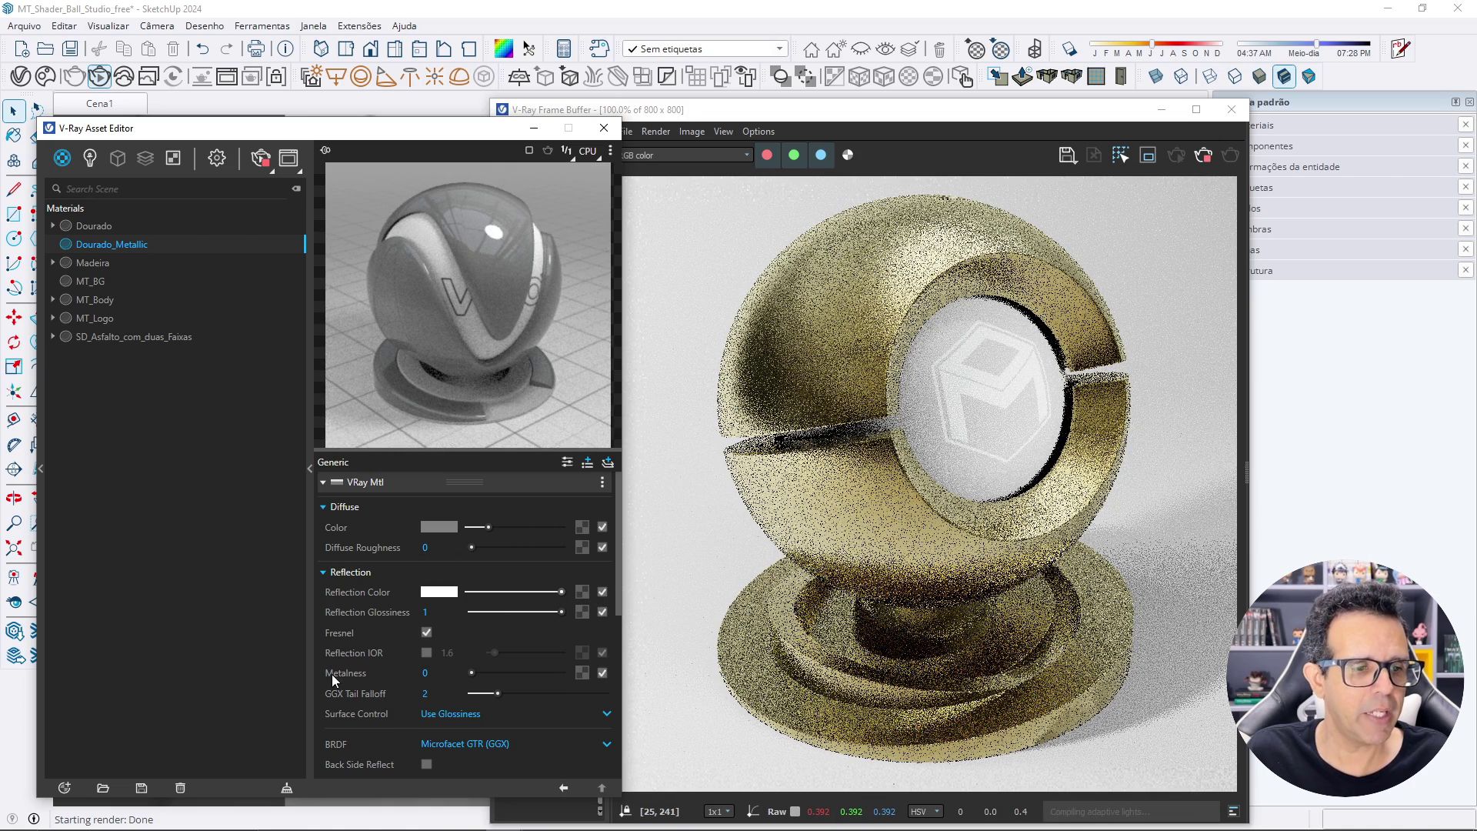
left_click_drag(471, 672, 570, 674)
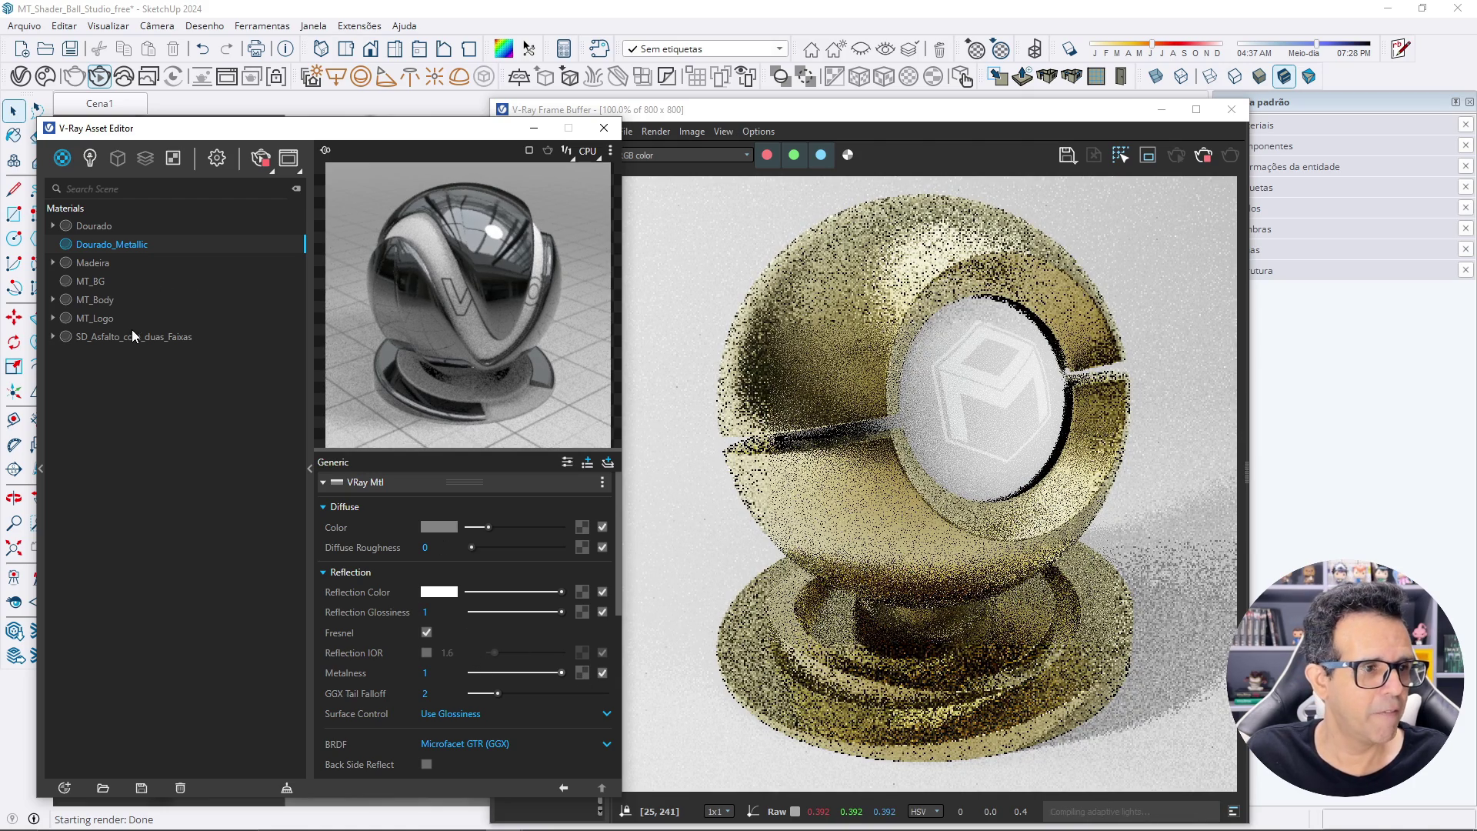
left_click(90, 280)
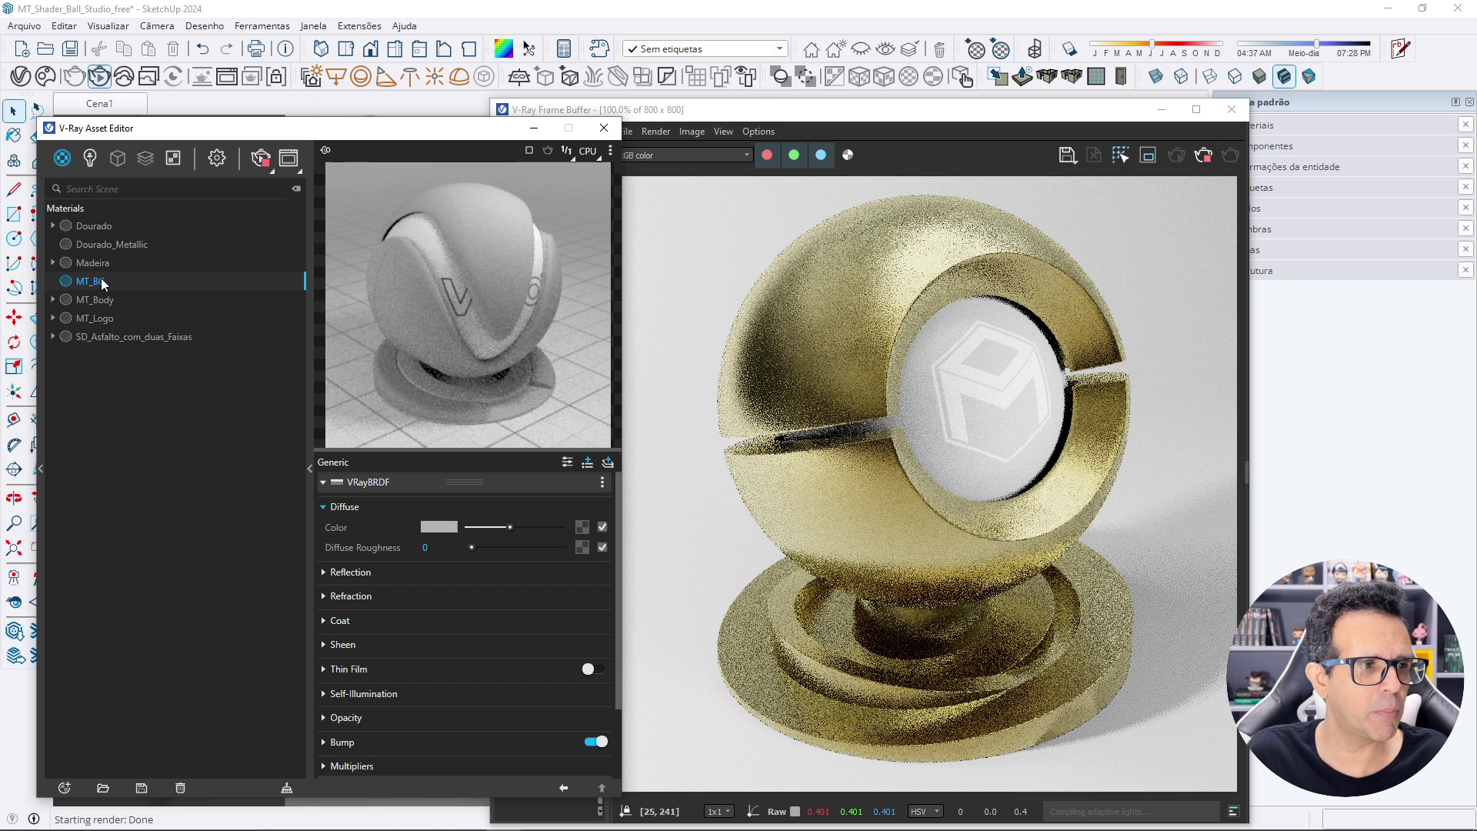
Make Dourado_Metallic the base material of MT_Body and open its settings.
left_click(100, 300)
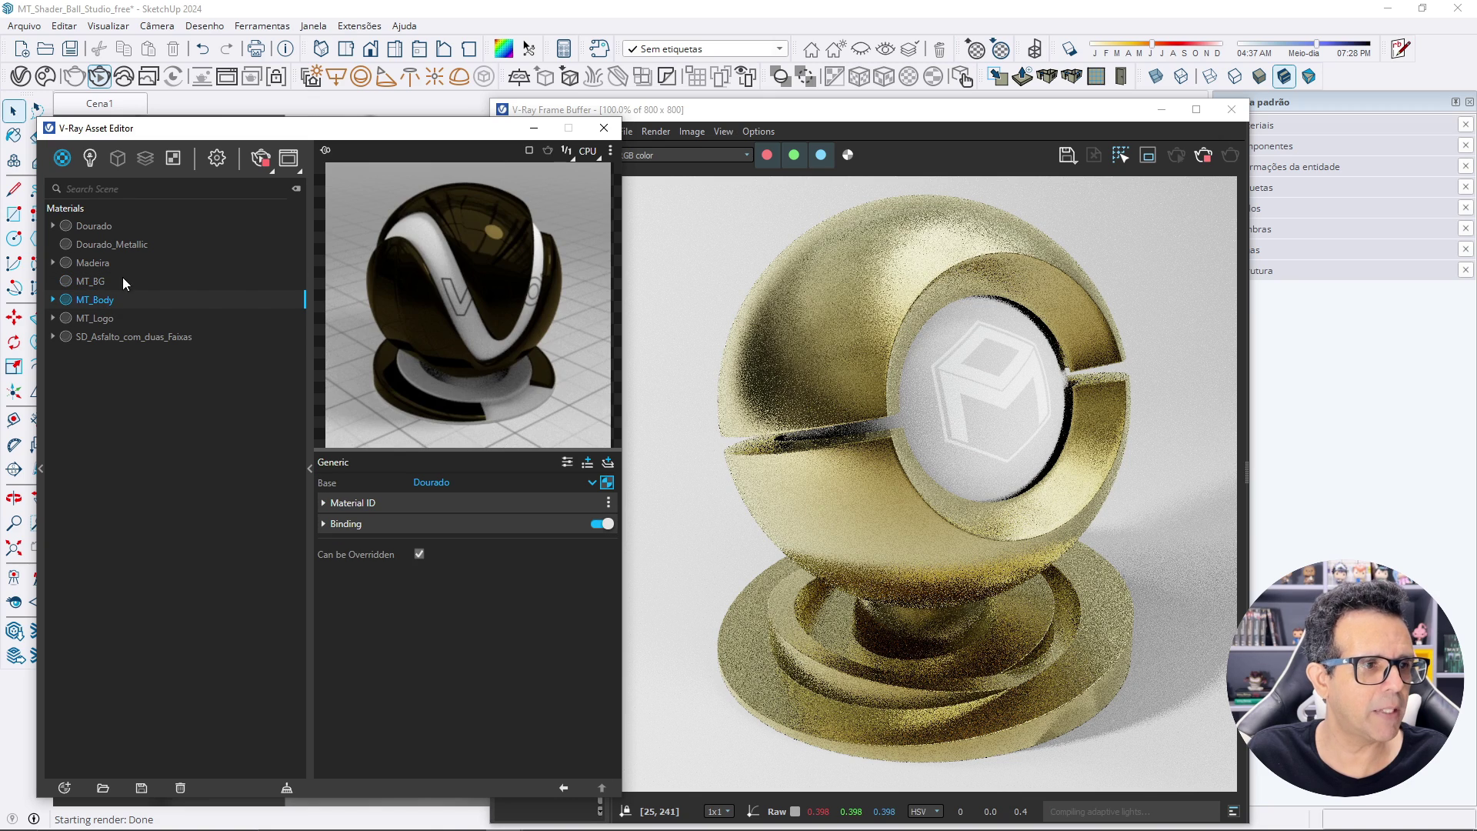
left_click_drag(120, 245, 607, 483)
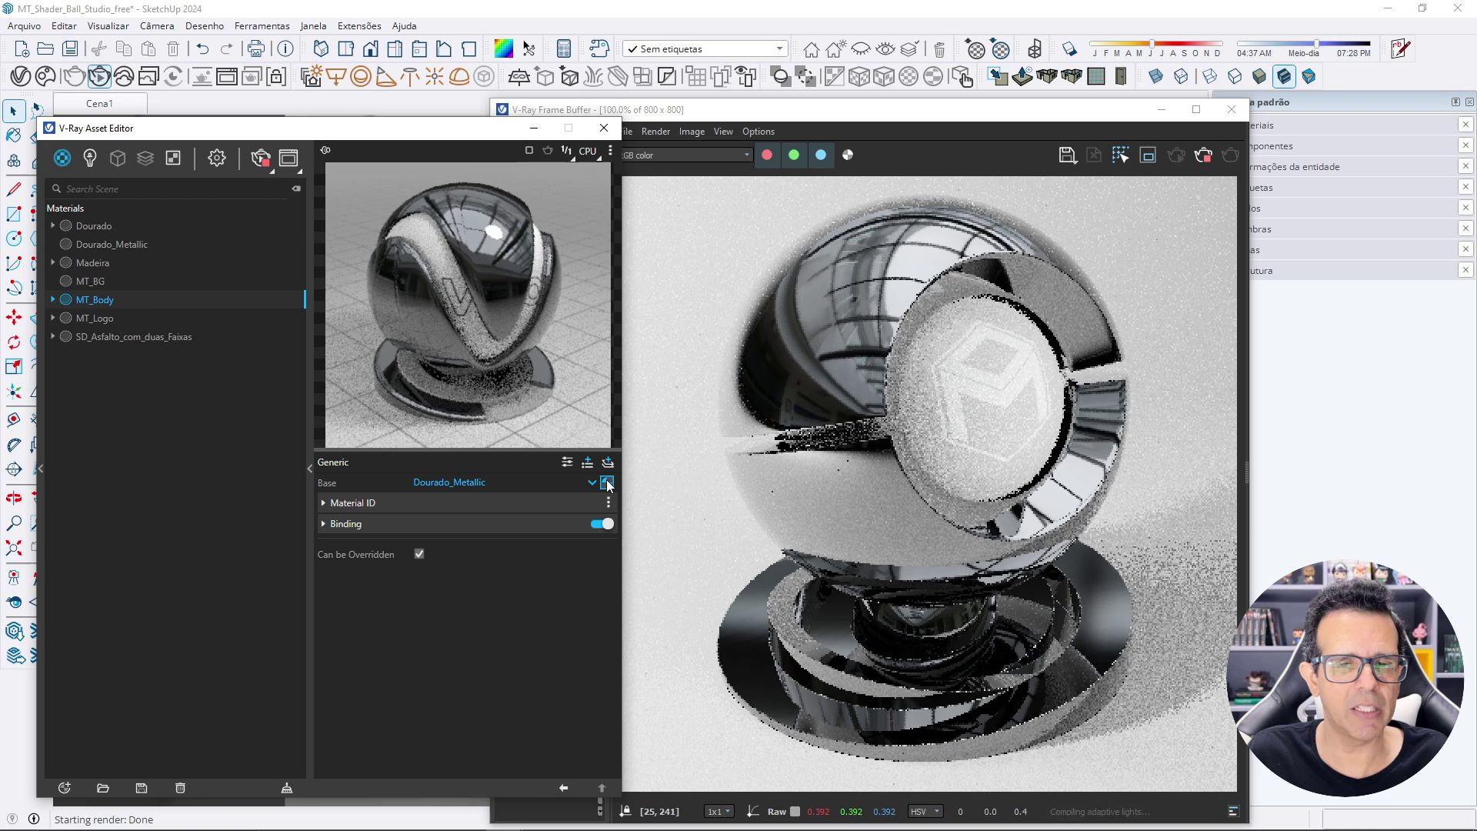
left_click(123, 243)
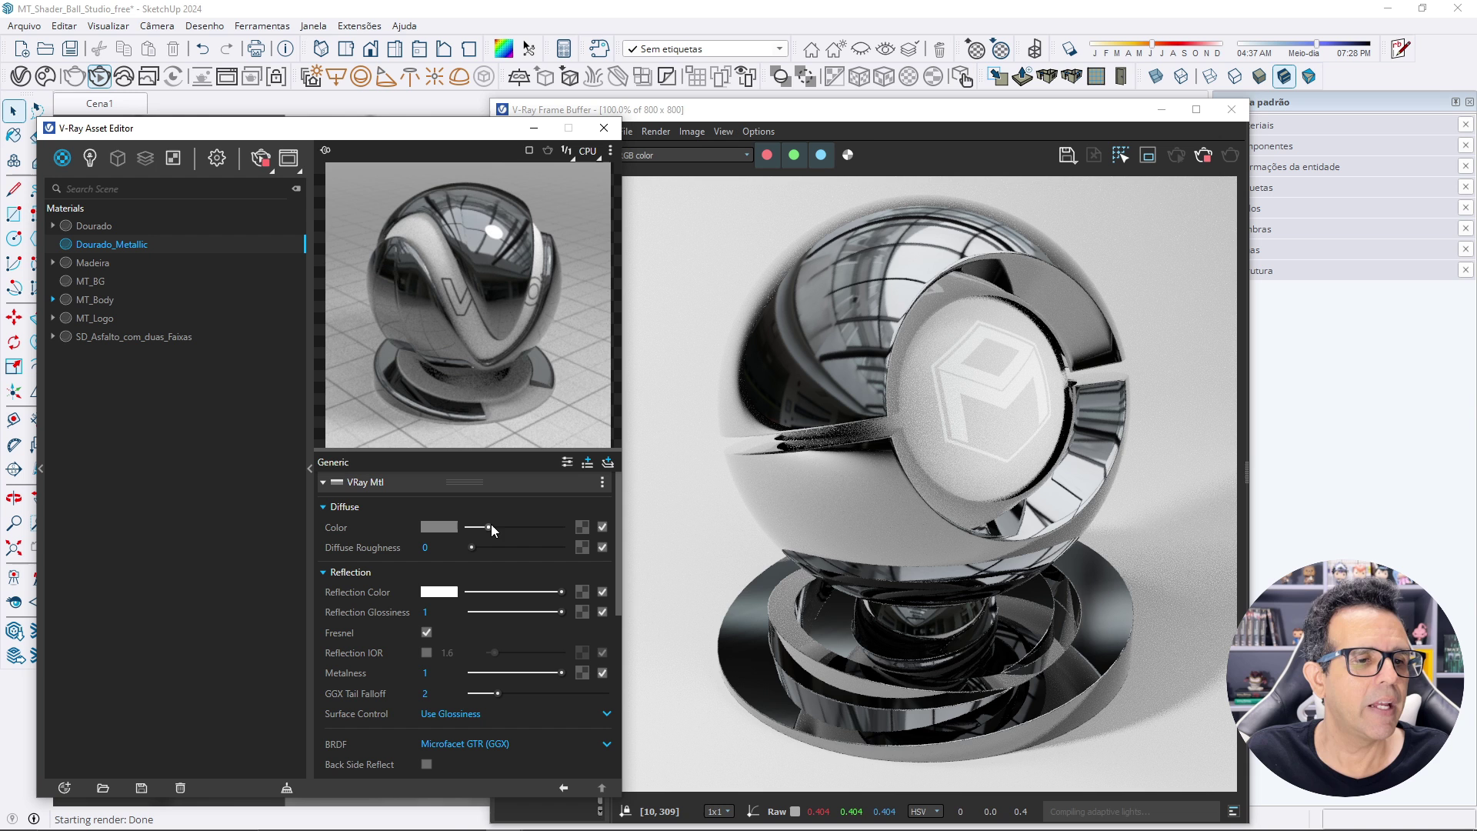
Map SD_Scratched_Gold_Albedo.png from MT_Studio_Free > Metallic into Dourado_Metallic's diffuse colour.
left_click(585, 527)
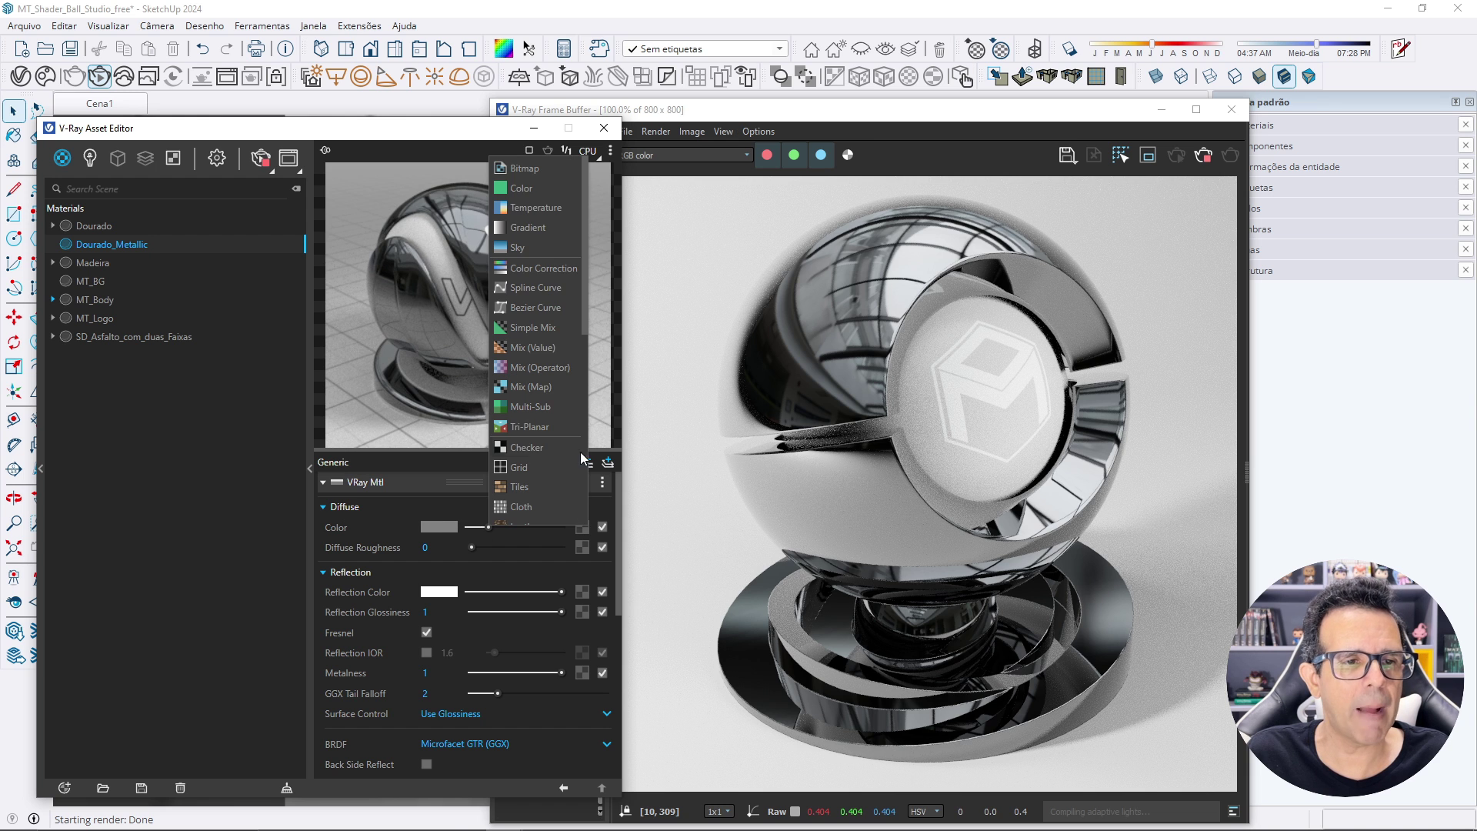
left_click(533, 168)
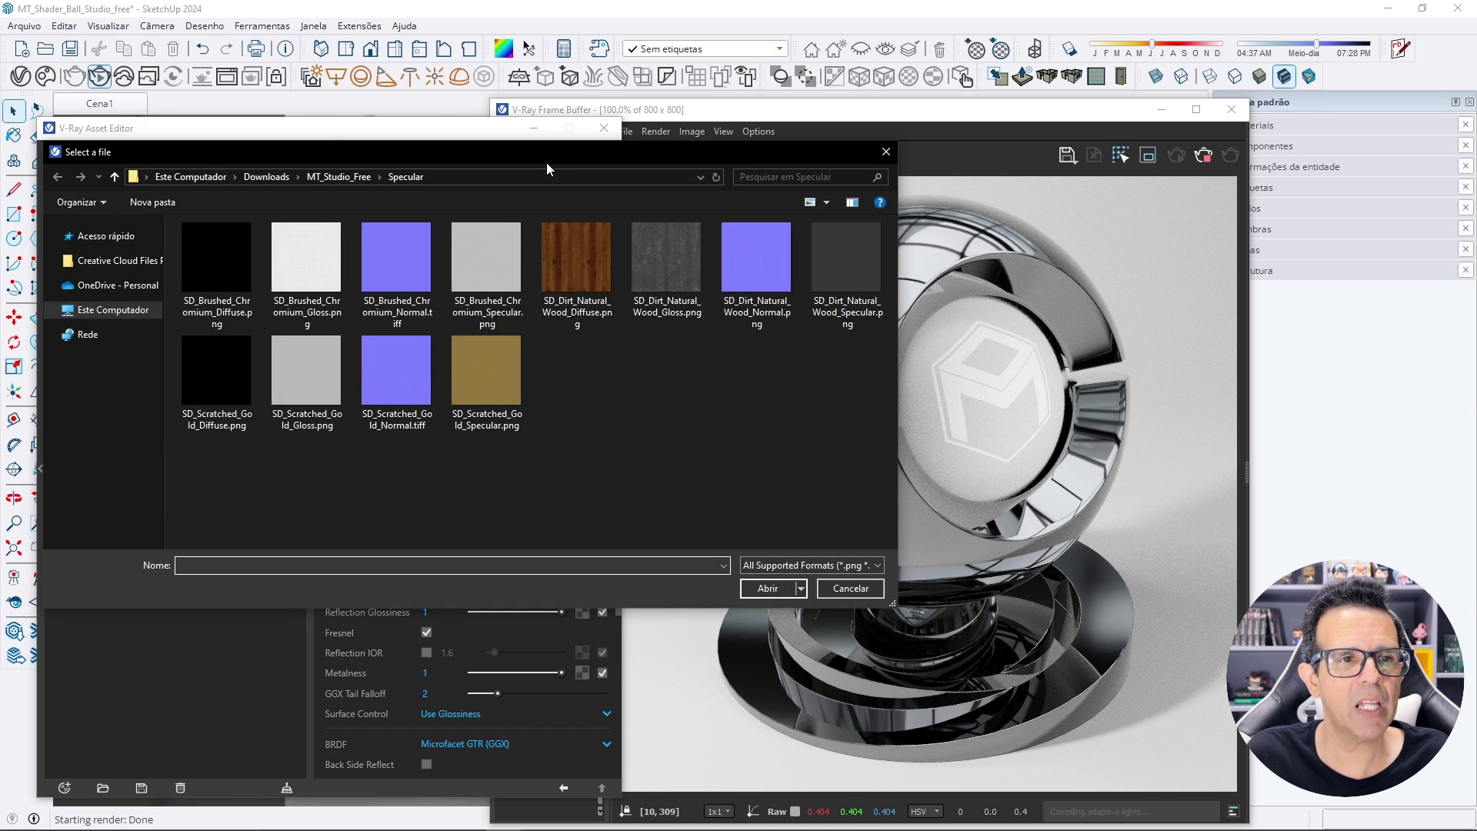
left_click_drag(543, 166, 1023, 201)
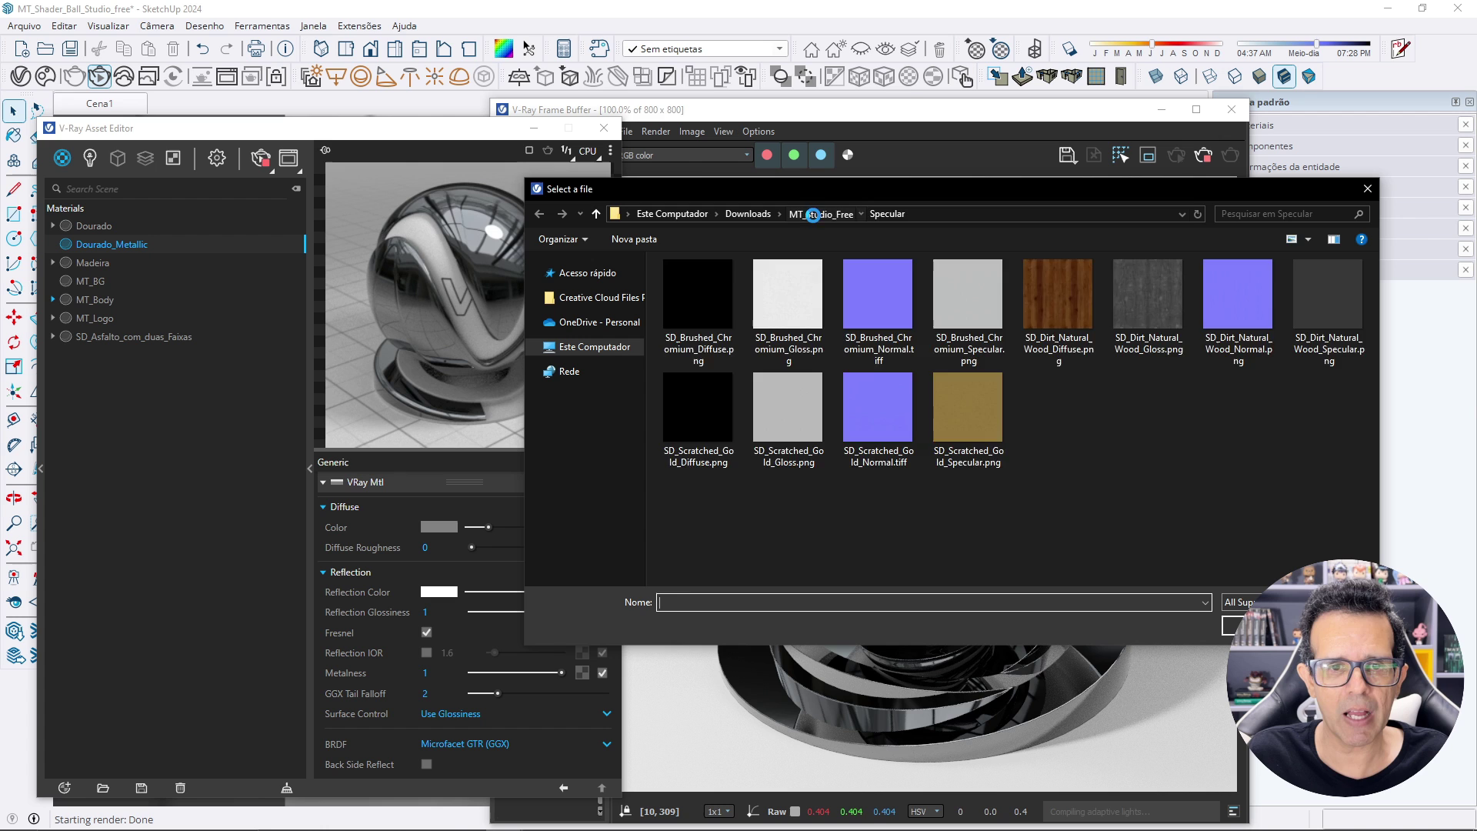
left_click(820, 214)
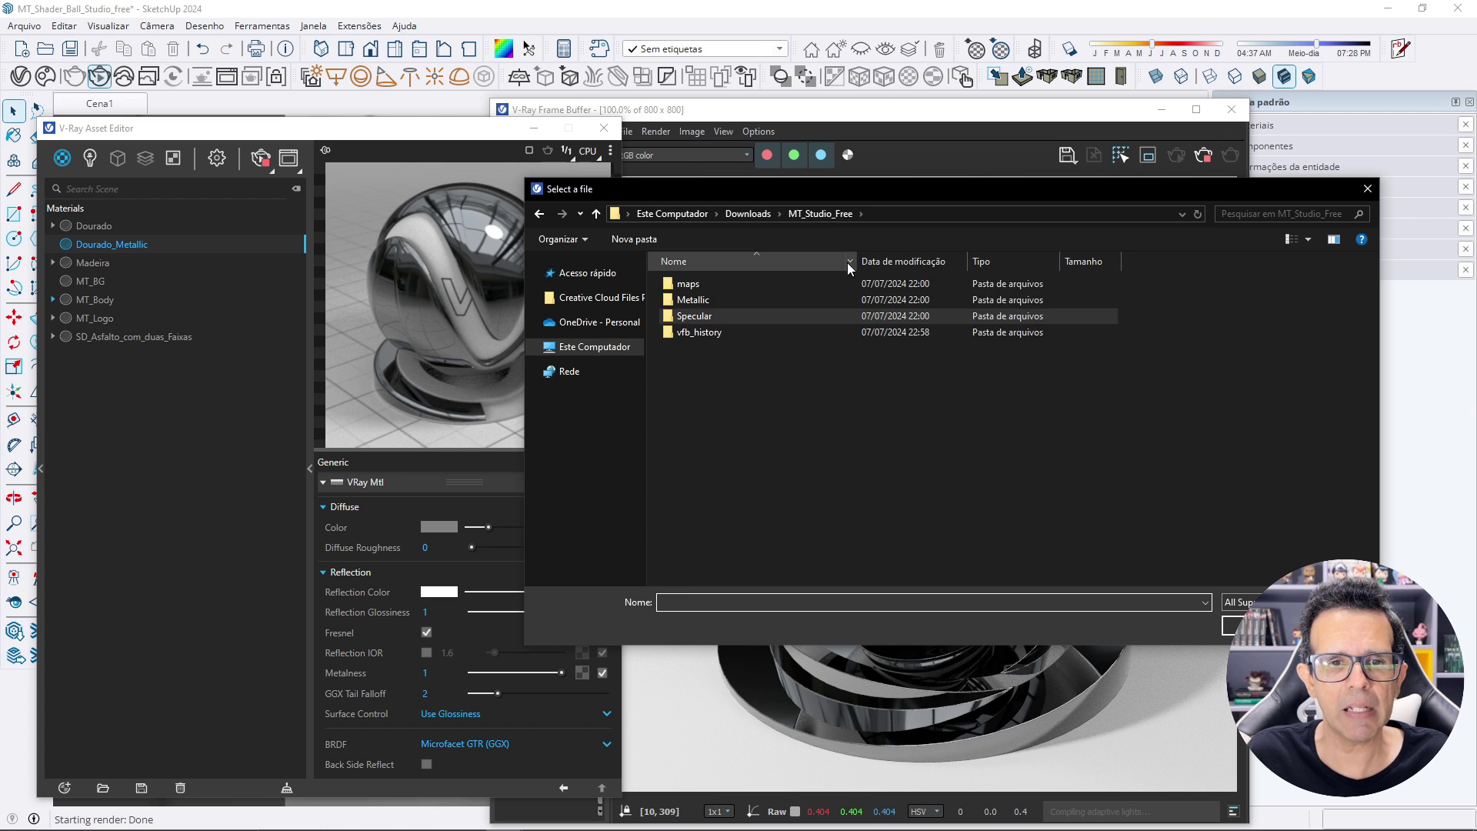
left_click(700, 303)
double_click(693, 302)
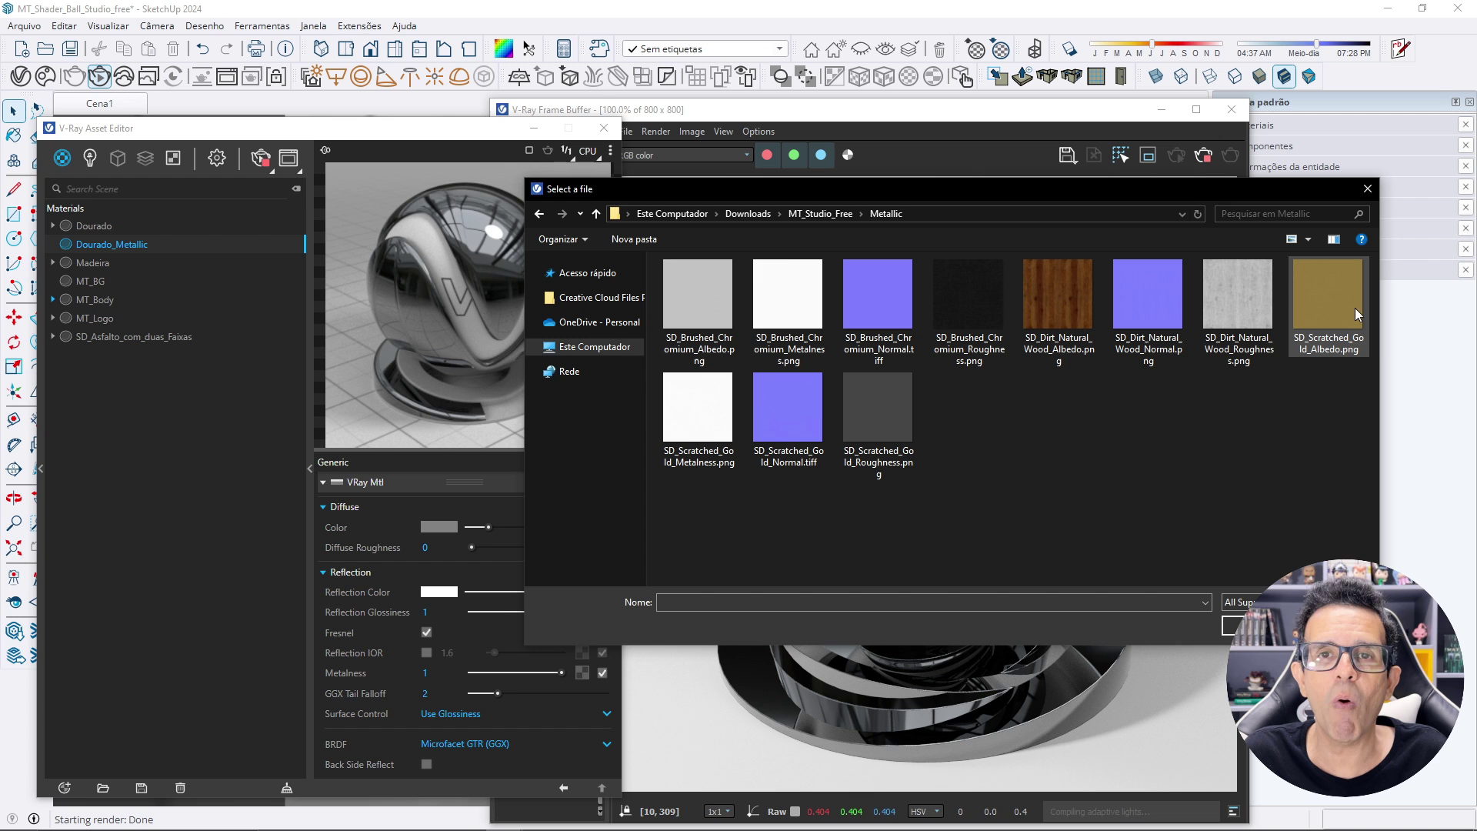
left_click(1312, 288)
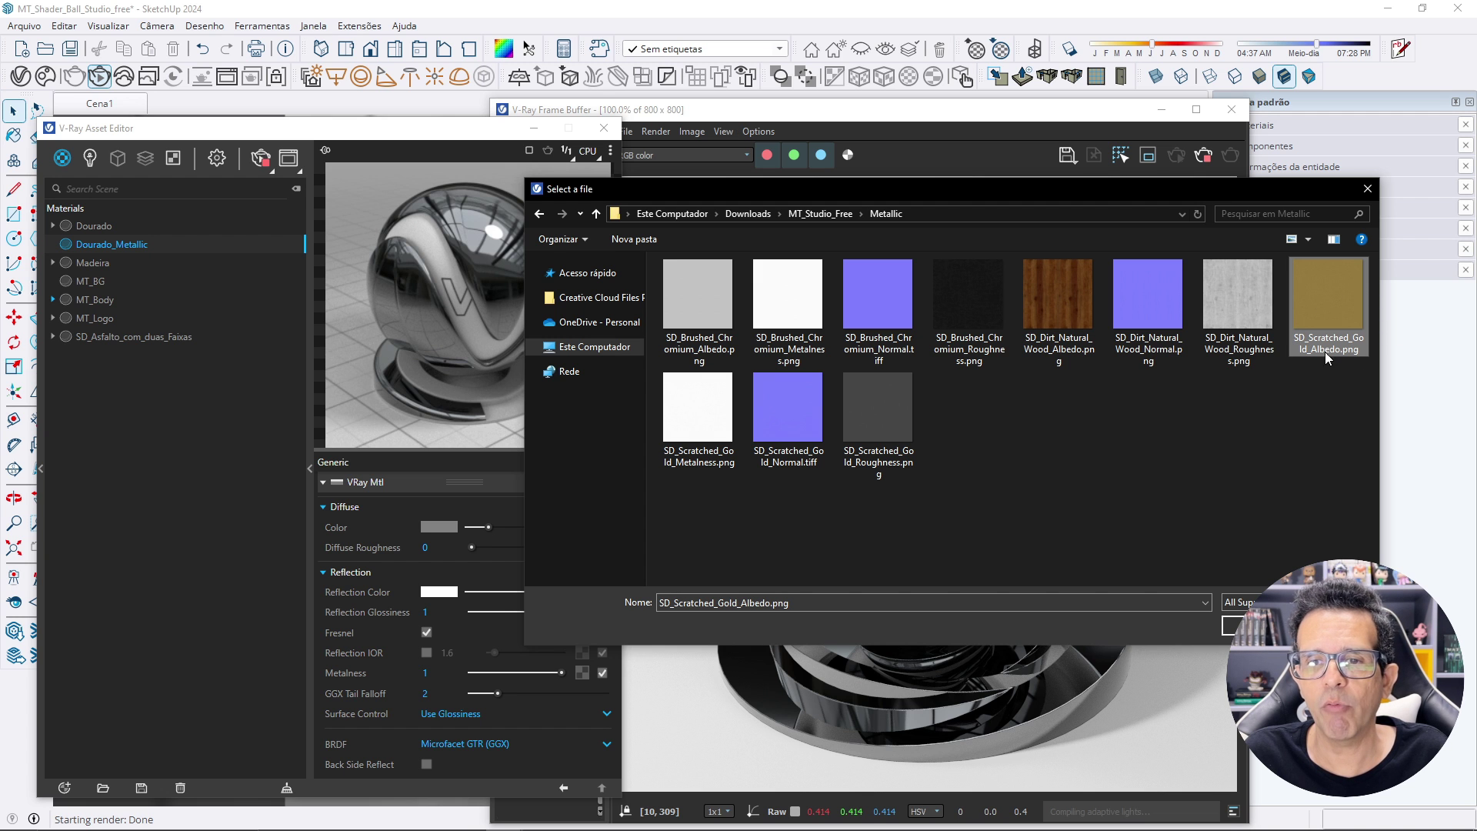
left_click(1243, 625)
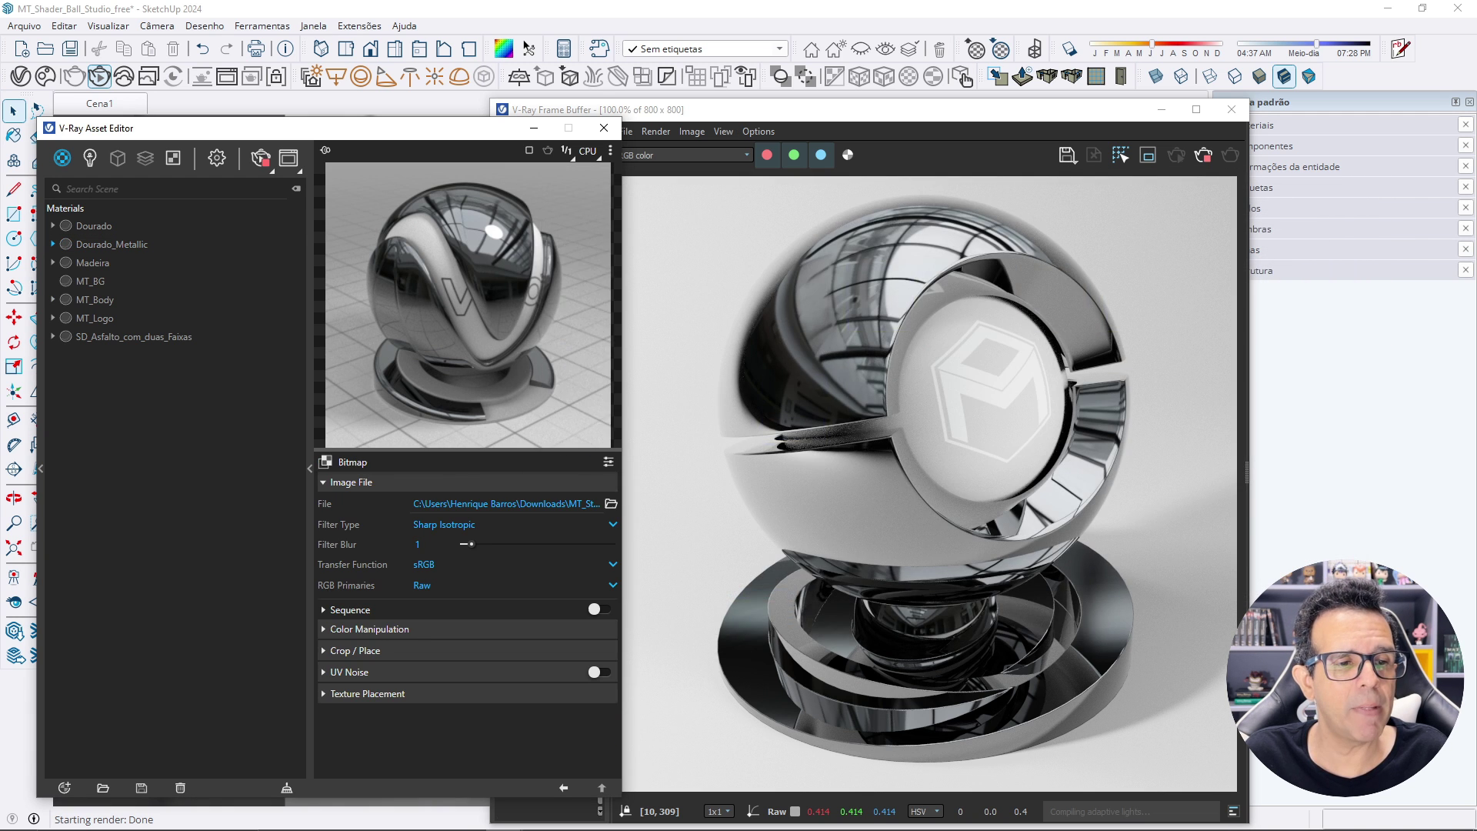
left_click(563, 788)
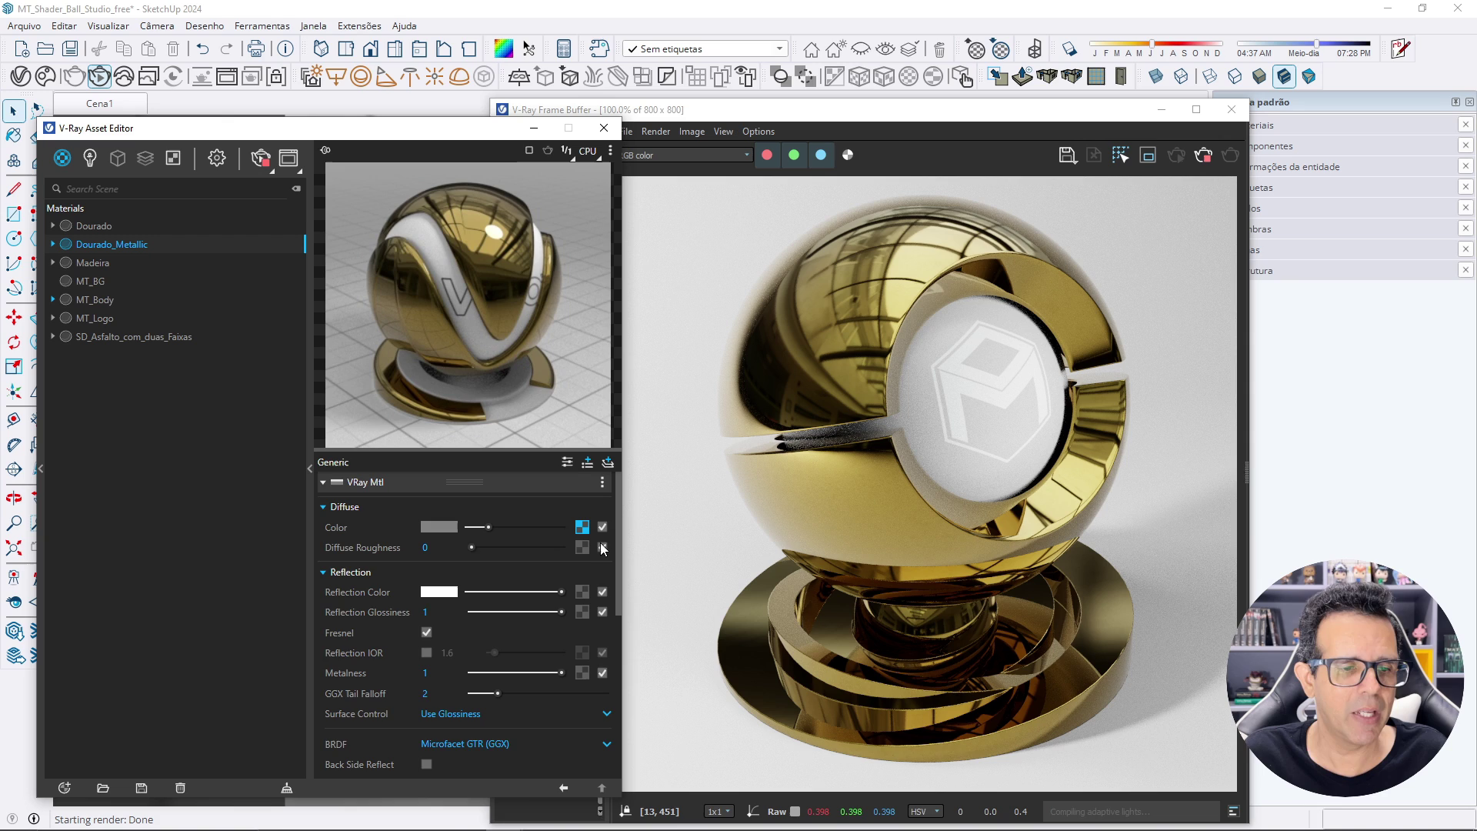
Switch Dourado_Metallic's reflection Surface Control to Use Roughness.
scroll(446, 638, "down", 3)
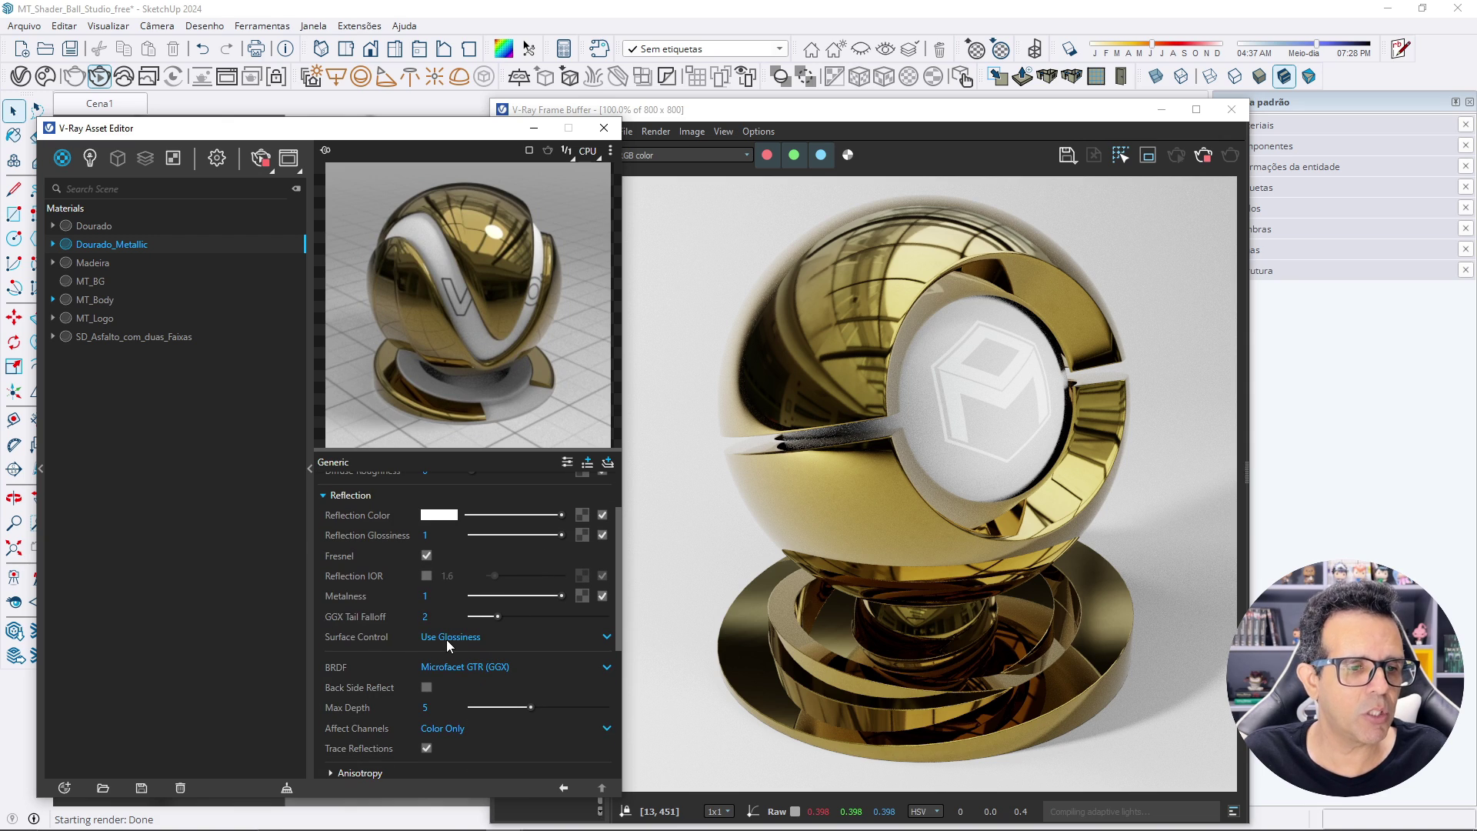
left_click(449, 639)
left_click(450, 676)
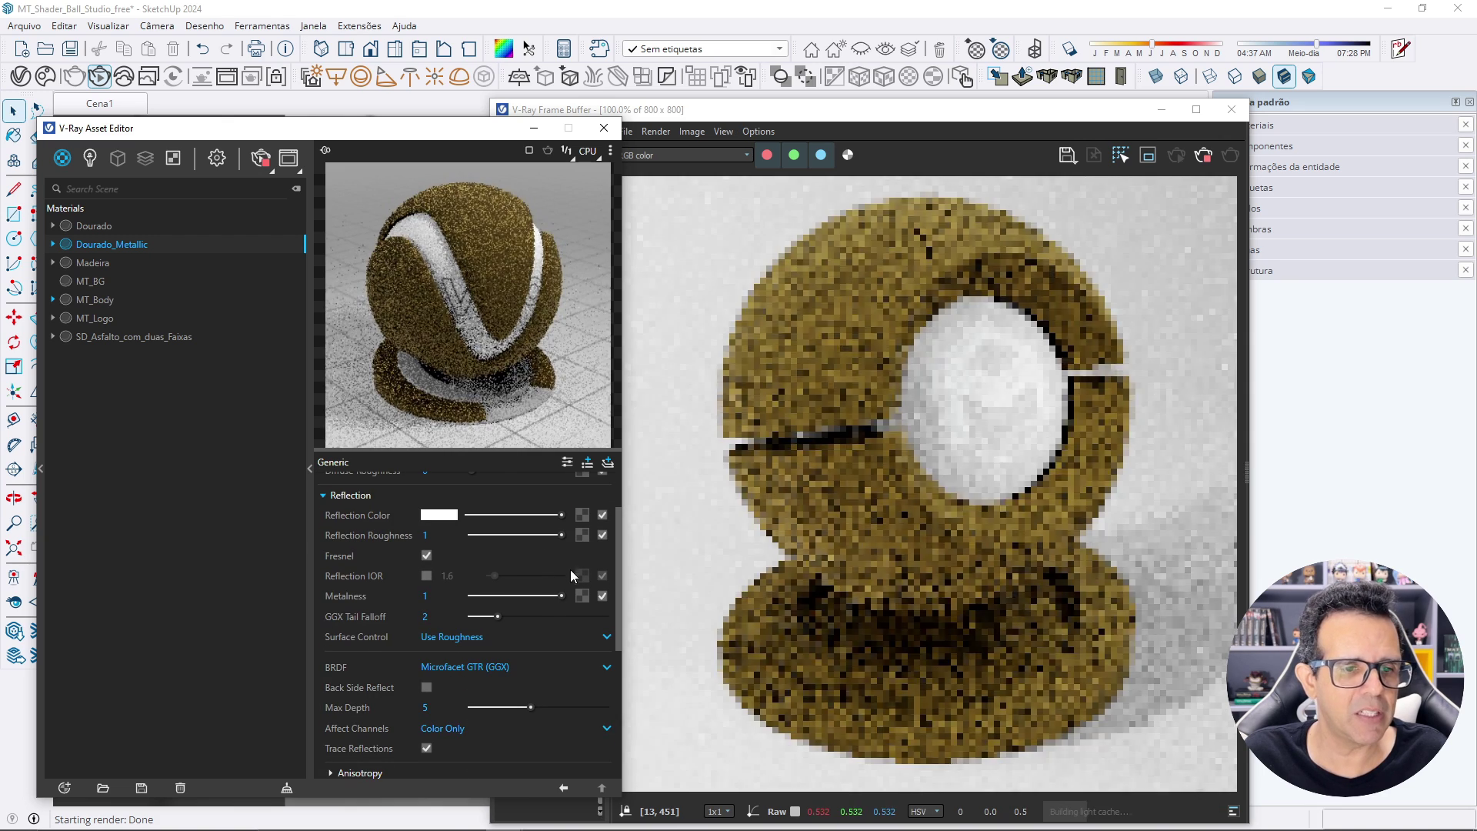
Load SD_Scratched_Gold_Roughness.png as the Reflection Roughness bitmap.
left_click(582, 537)
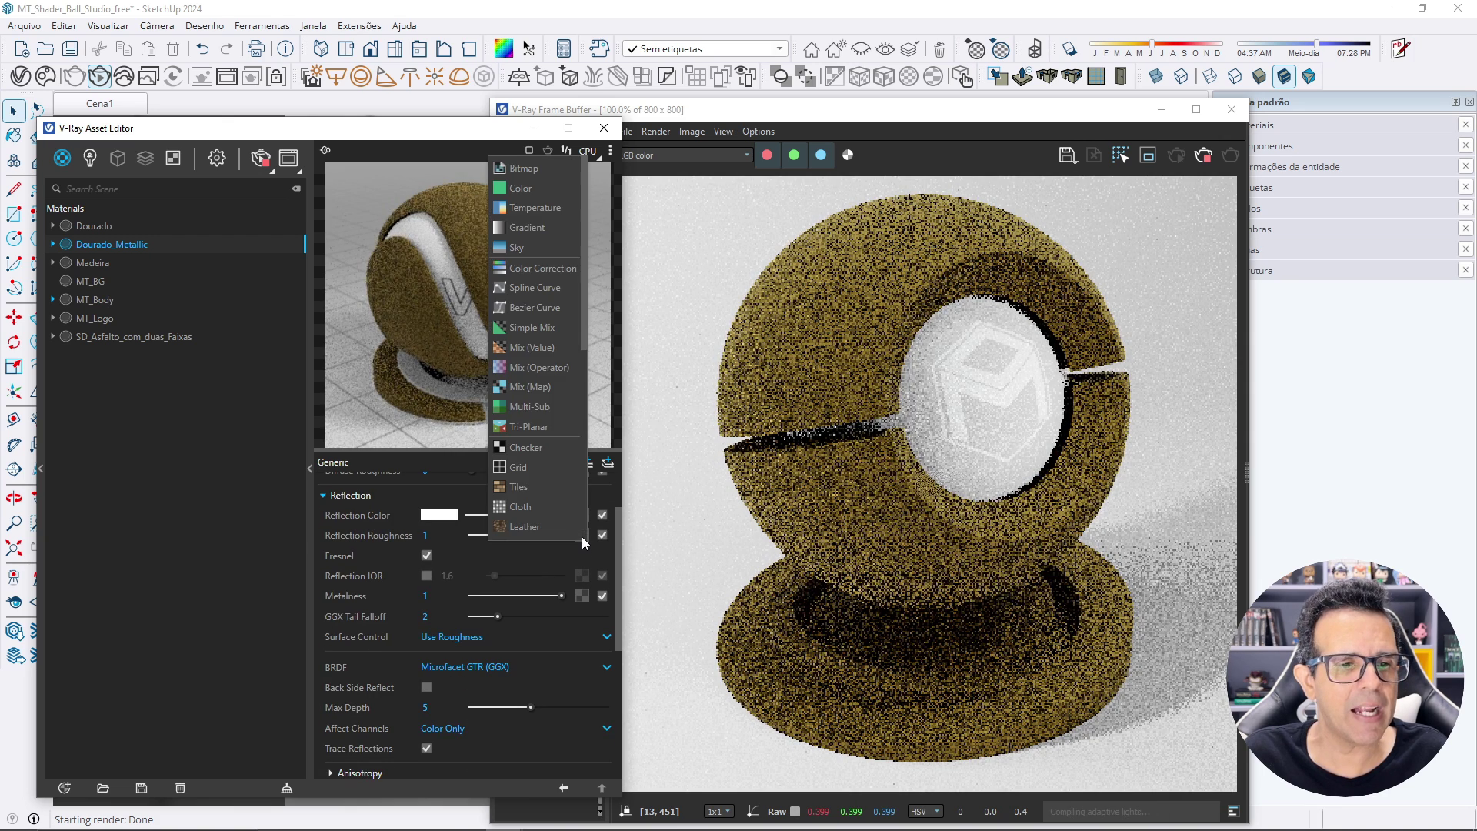
left_click(531, 174)
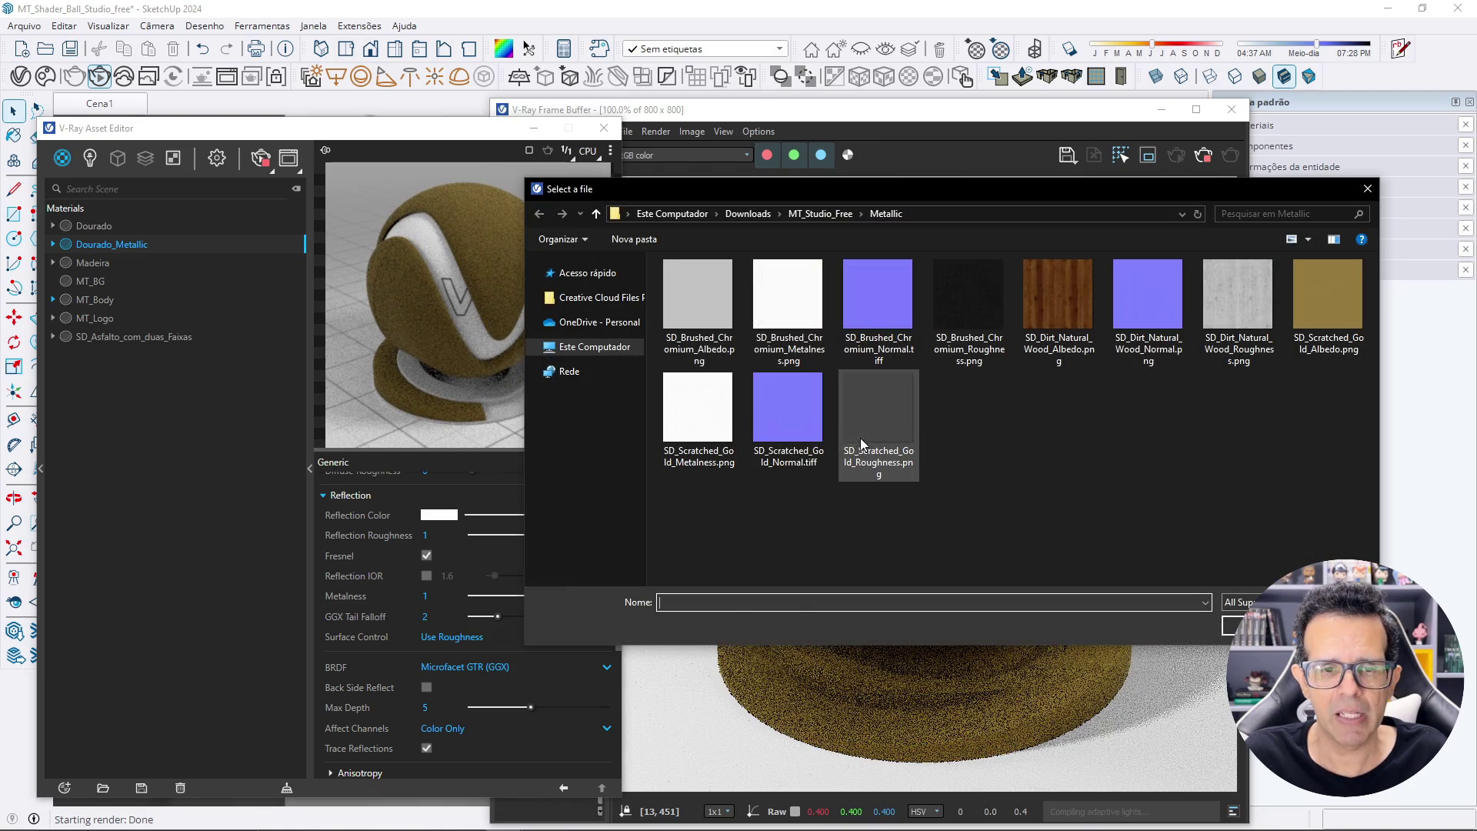
double_click(872, 426)
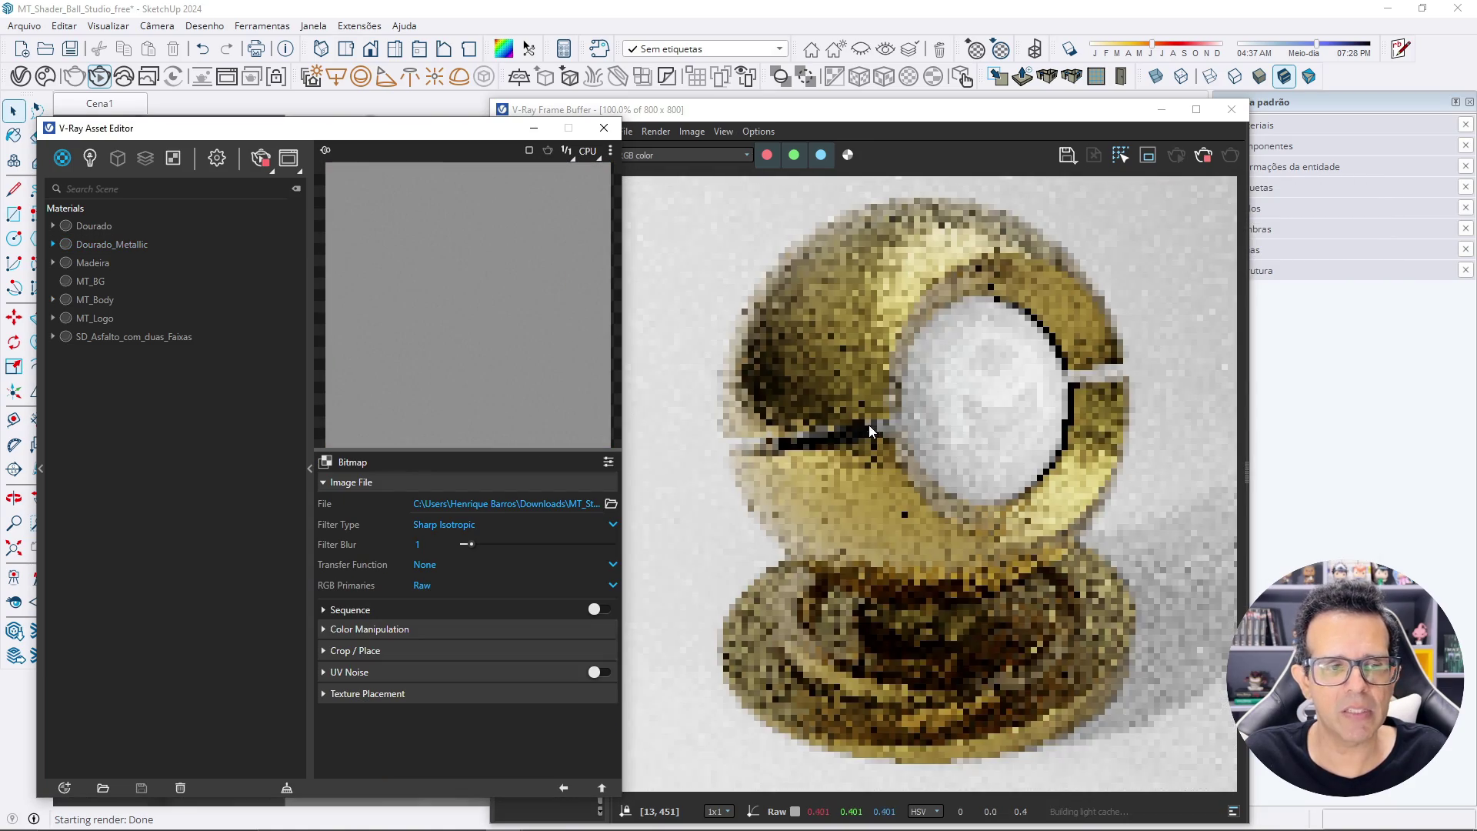
left_click(563, 788)
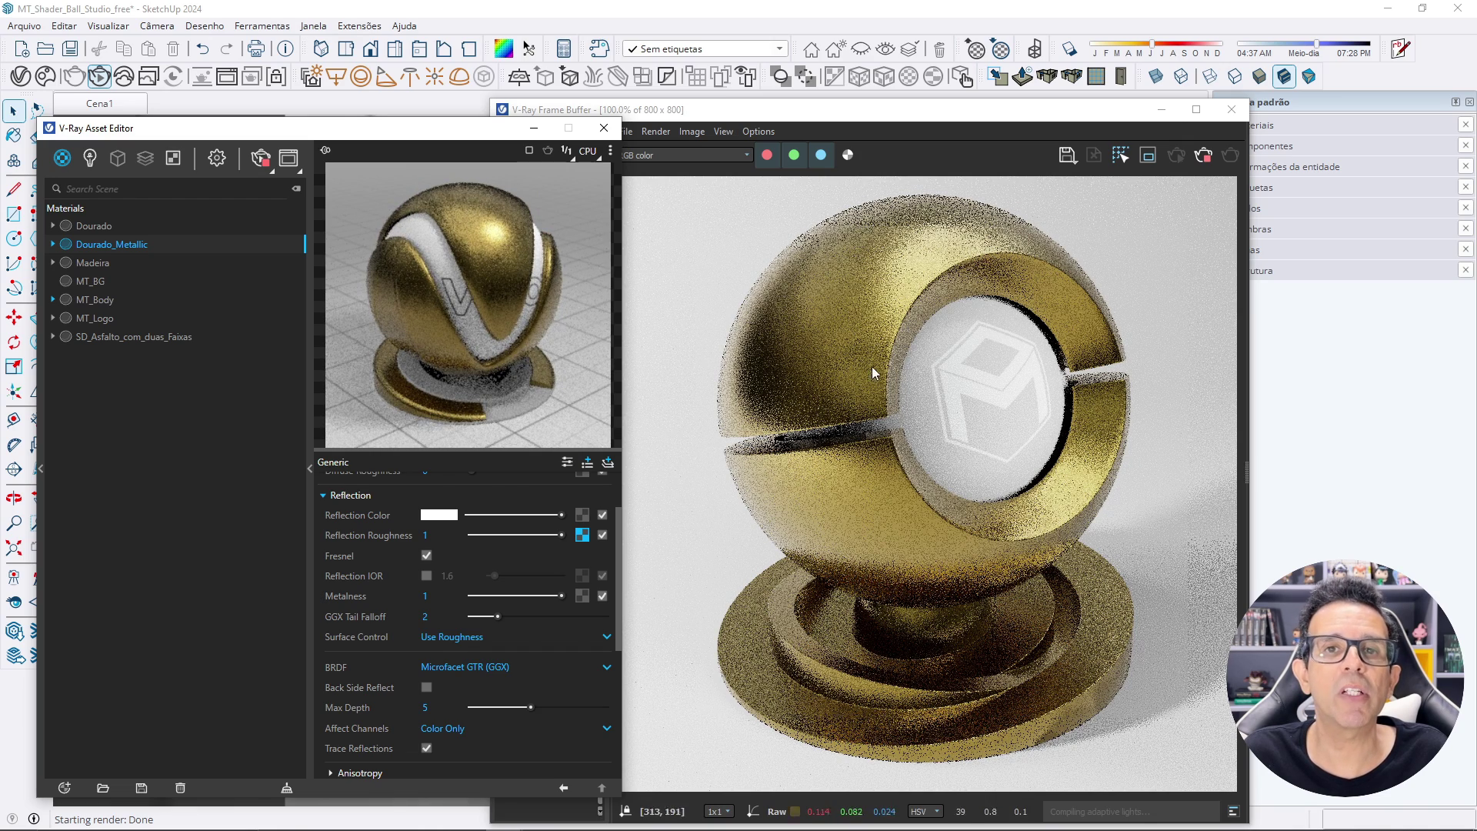
left_click(838, 113)
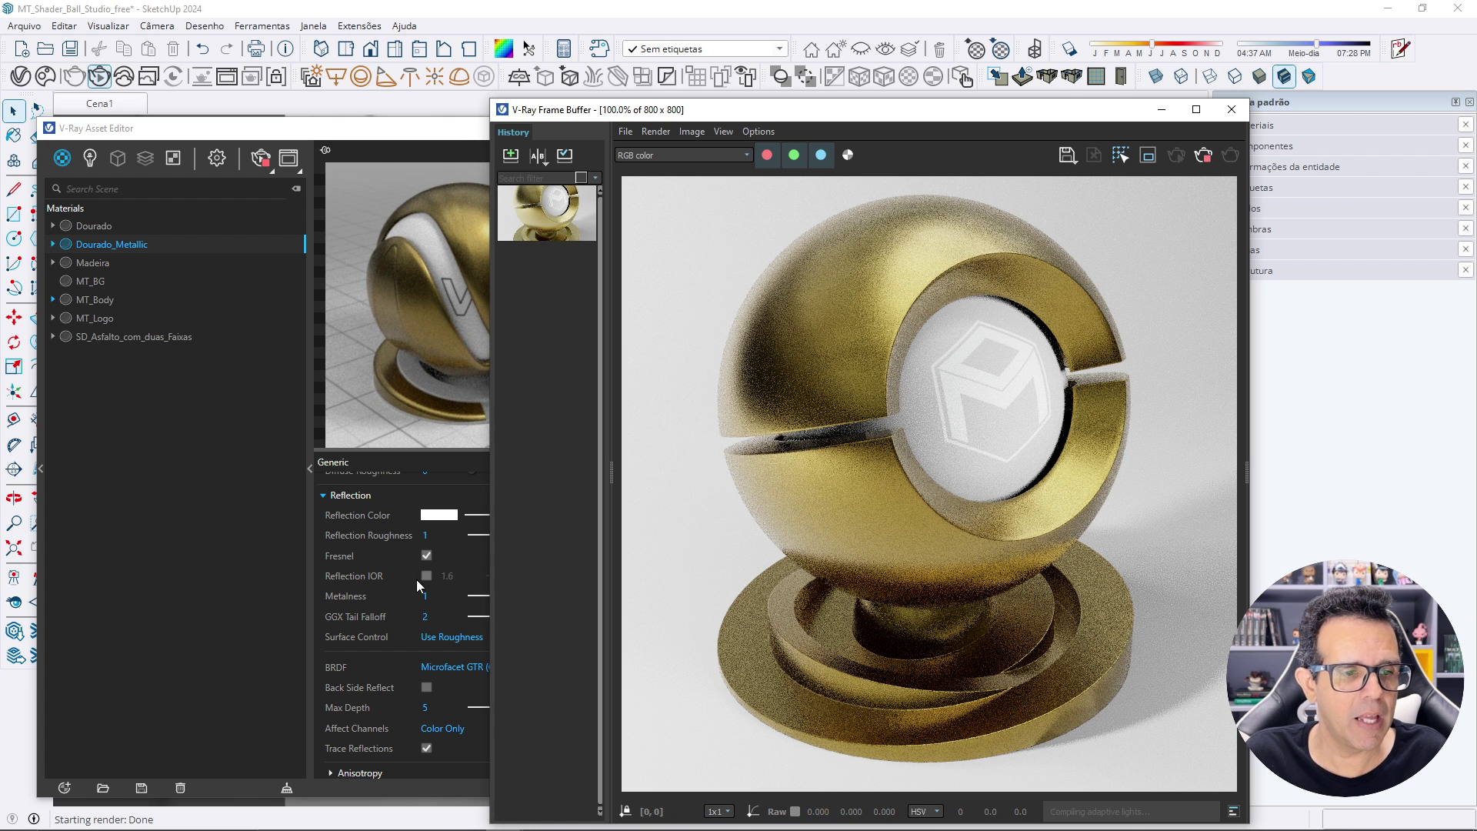
Save the brushed metallic-roughness gold render as the second history entry.
scroll(399, 593, "up", 2)
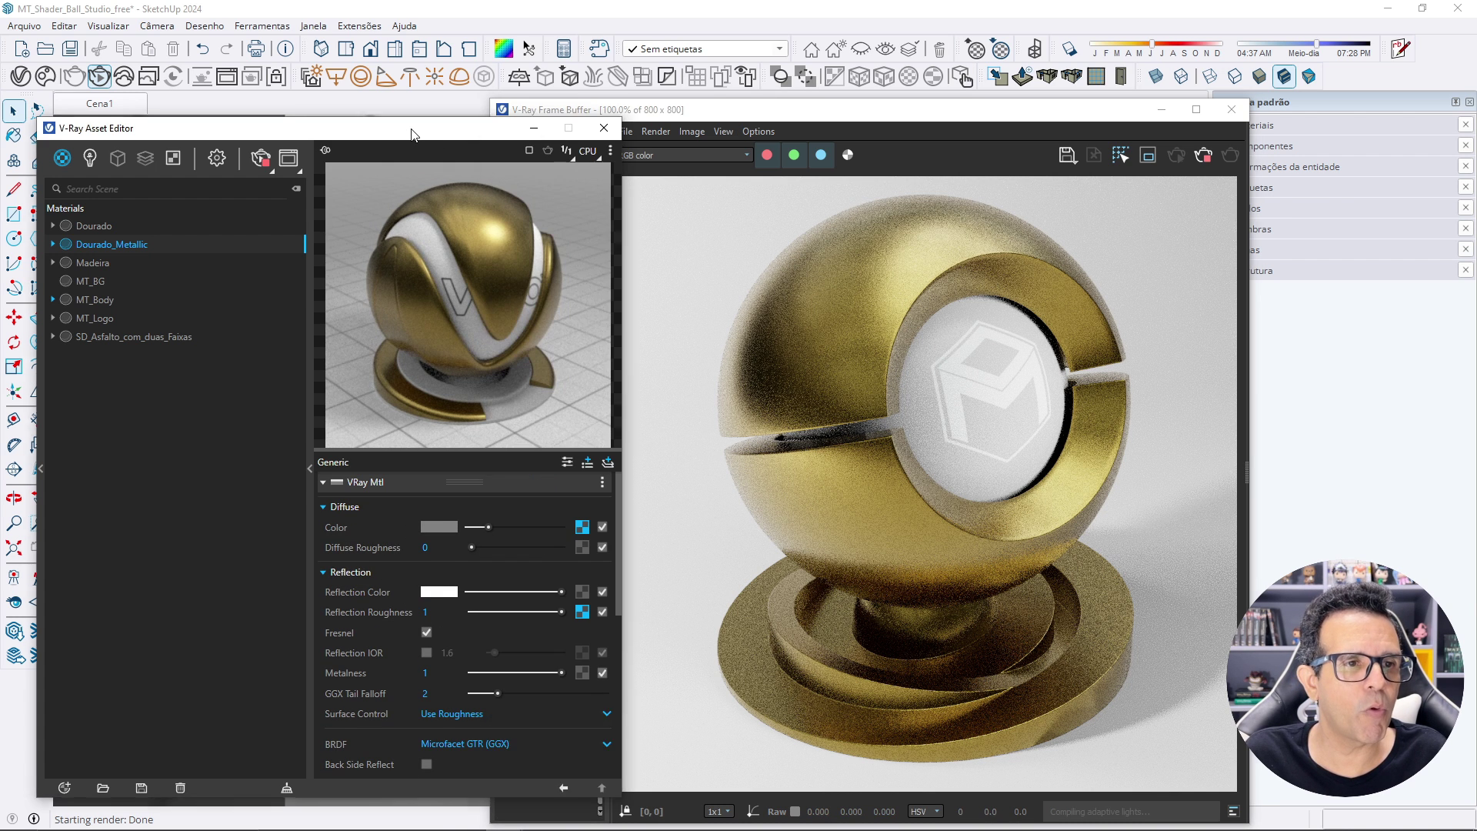
left_click_drag(411, 130, 357, 135)
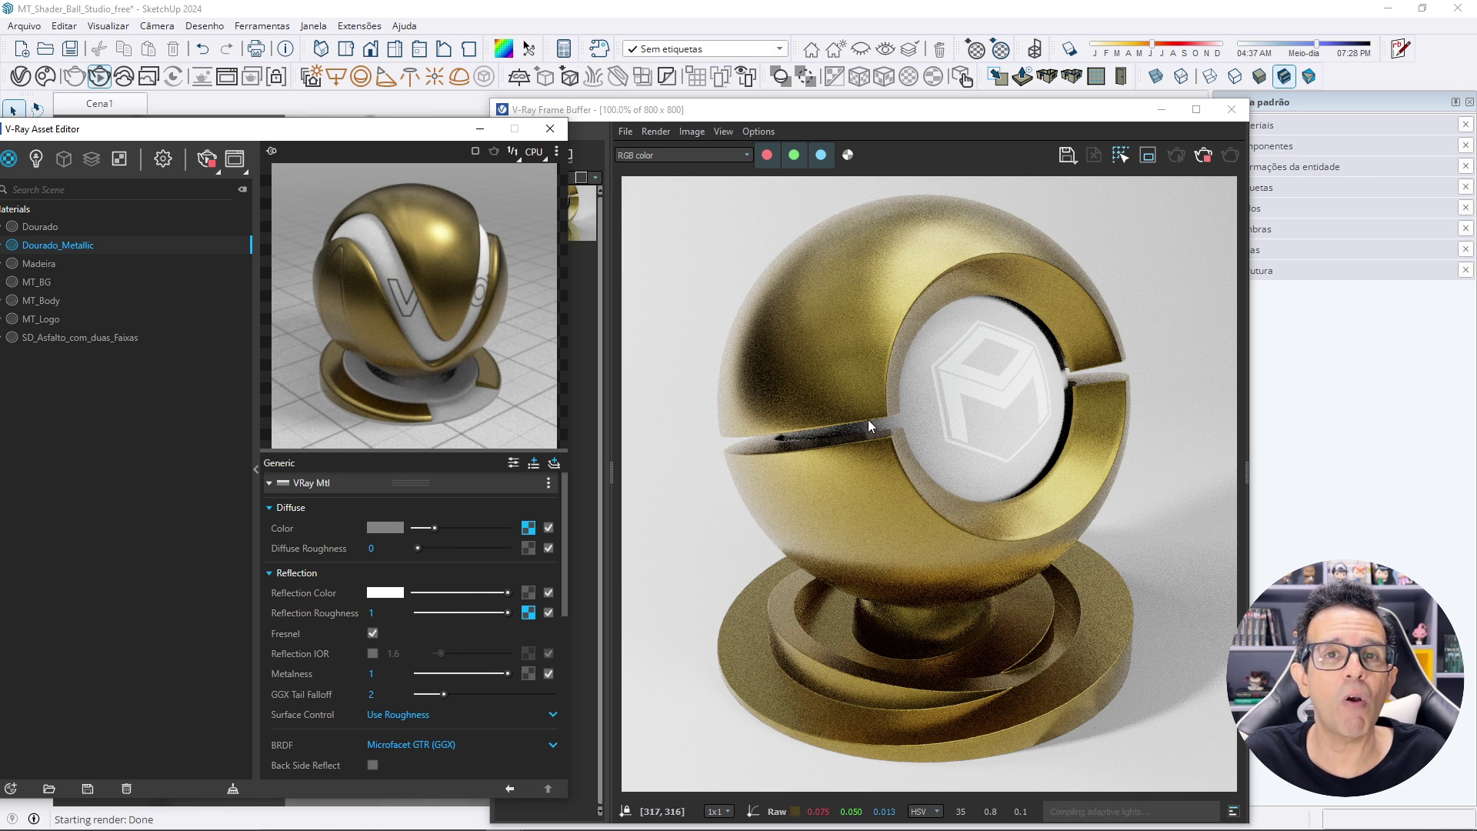
left_click(592, 188)
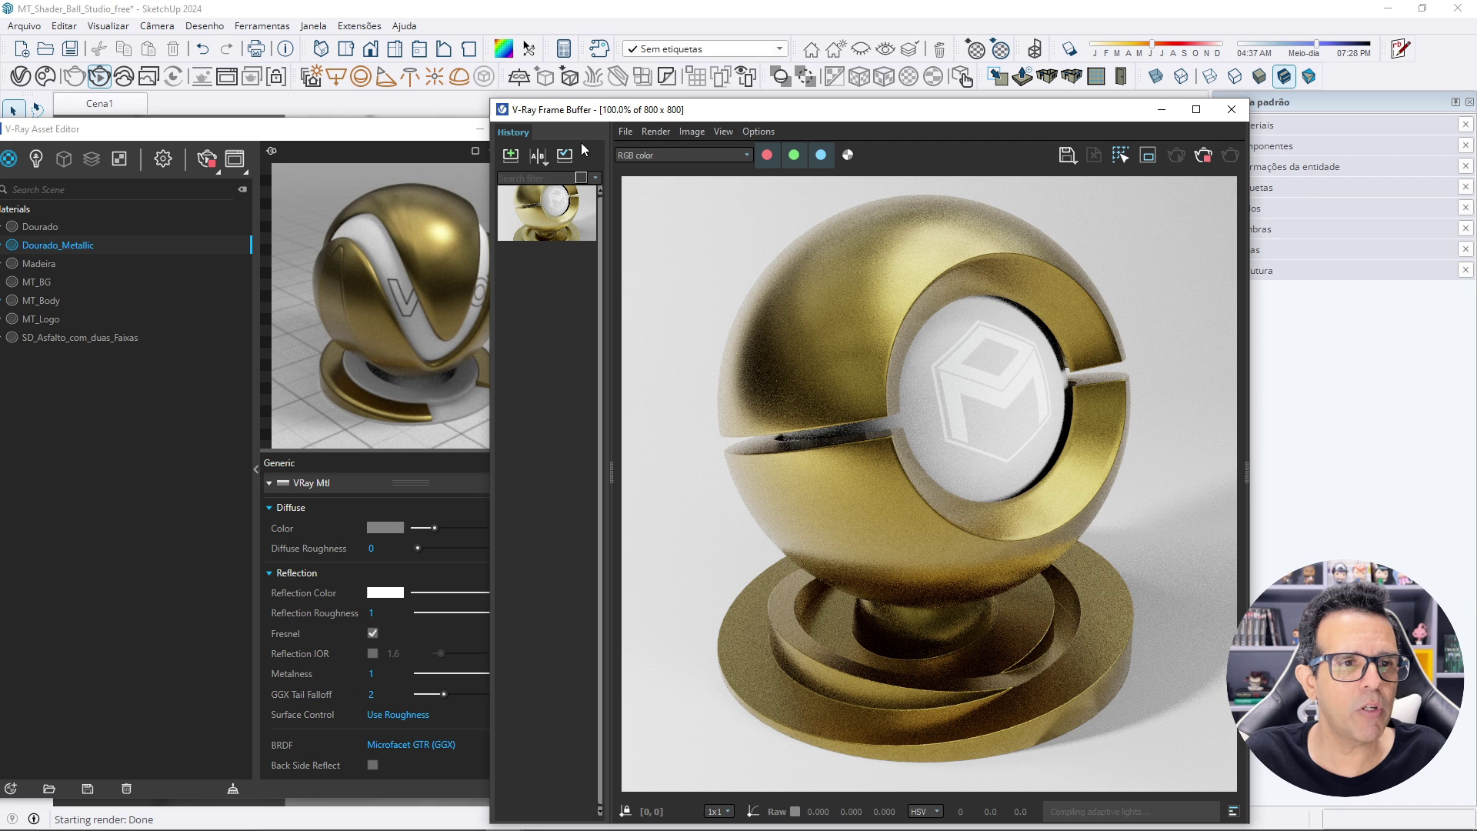
left_click(508, 157)
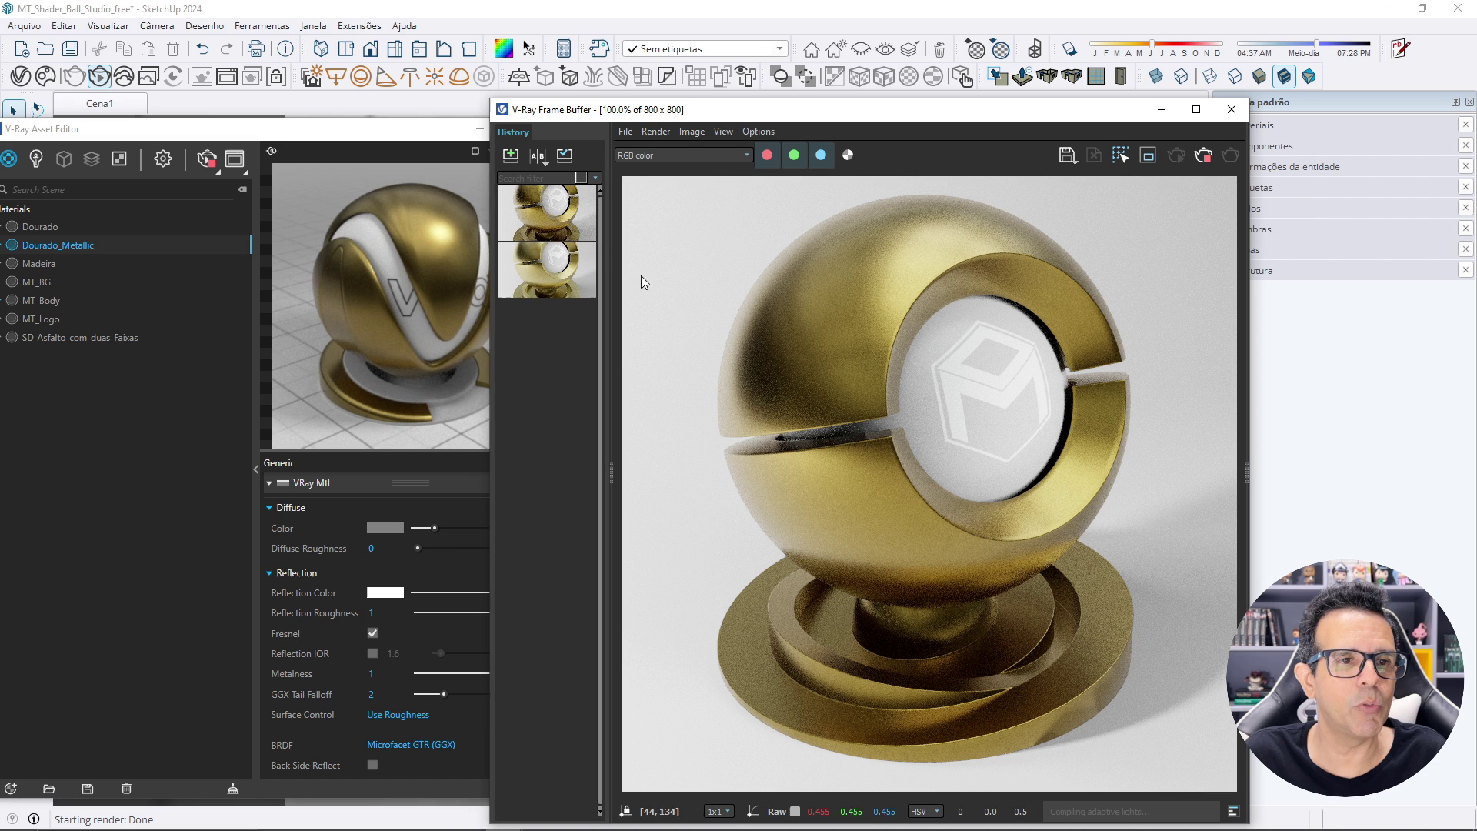
Turn on A/B horizontal comparison, with the top saved render set as B.
left_click(519, 273)
left_click(538, 158)
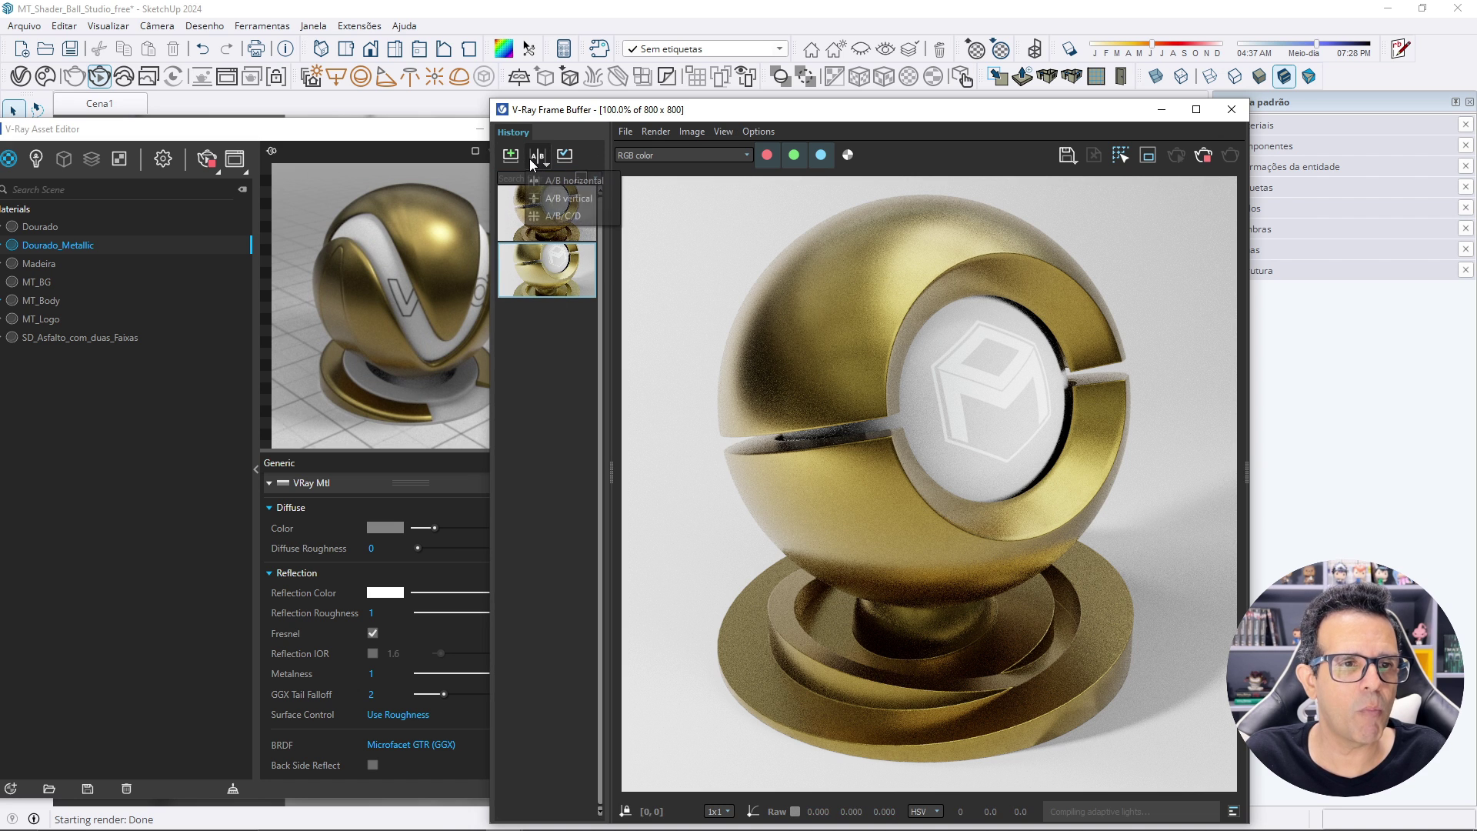
left_click(534, 235)
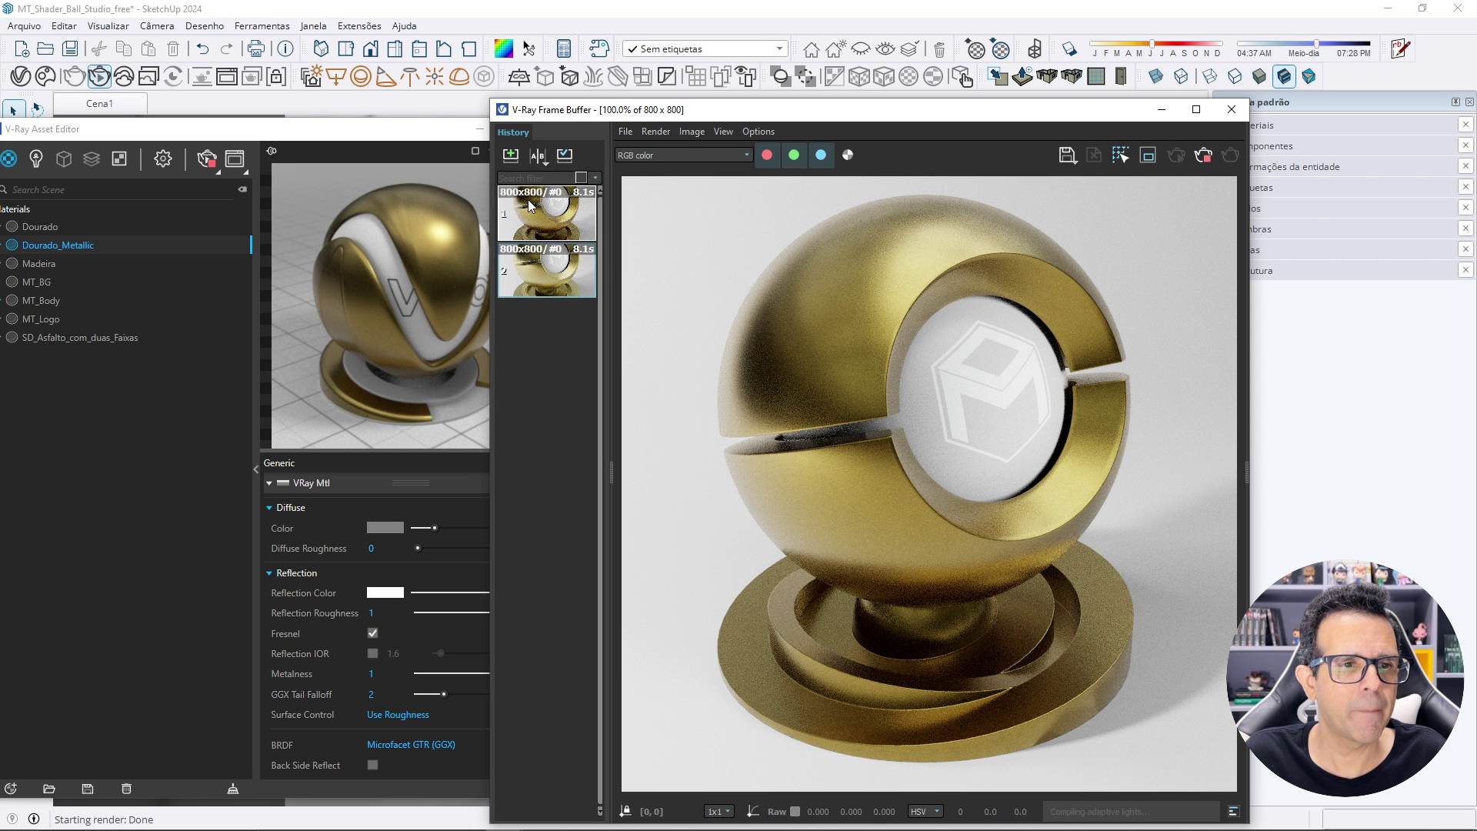
left_click(538, 156)
left_click(553, 206)
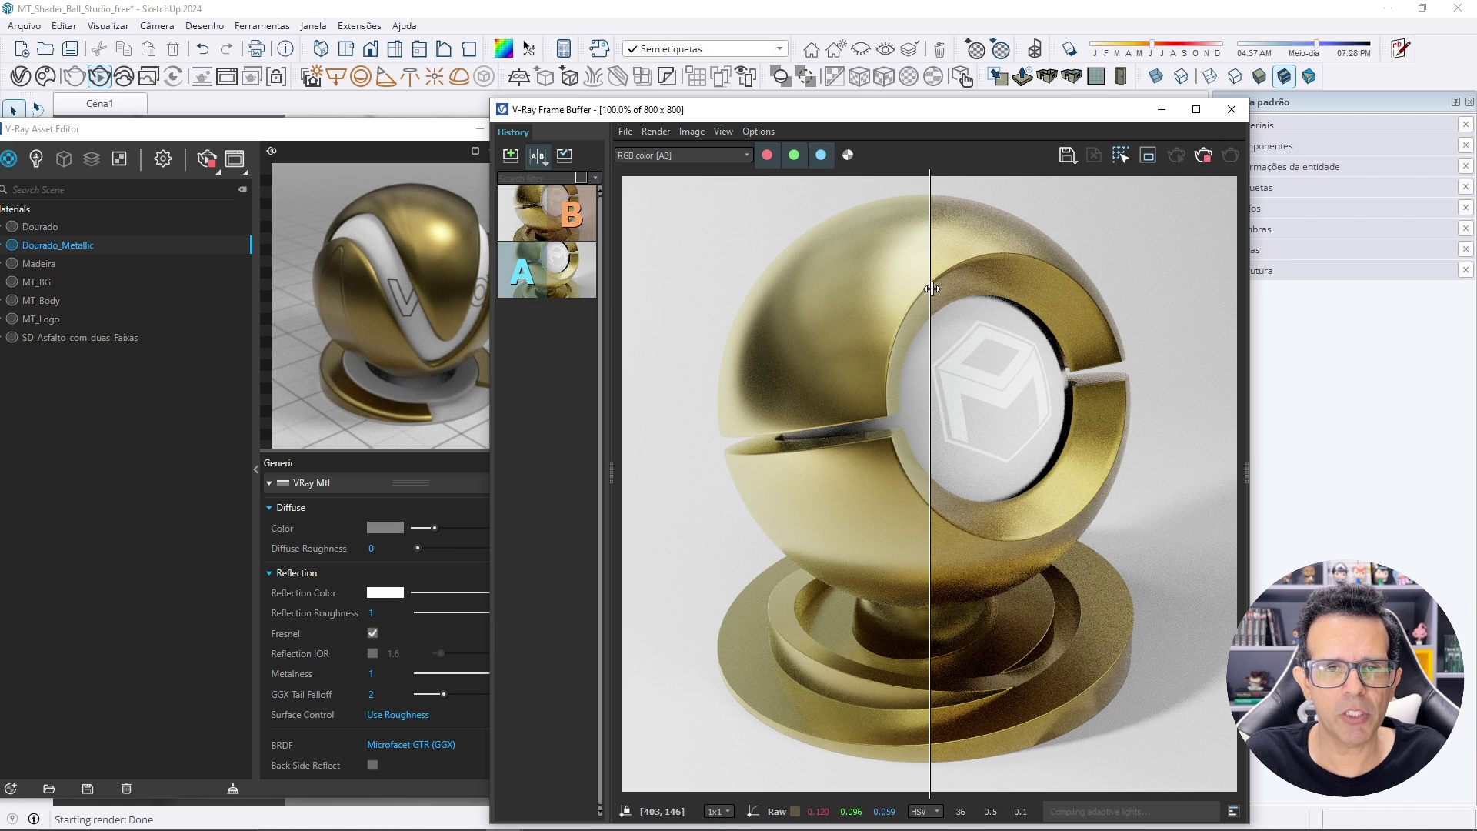
Drag the A/B split line back and forth to compare the two gold renders.
mouse_move(931, 289)
left_mouse_down()
mouse_move(1138, 289)
mouse_move(682, 289)
mouse_move(1183, 290)
left_mouse_up()
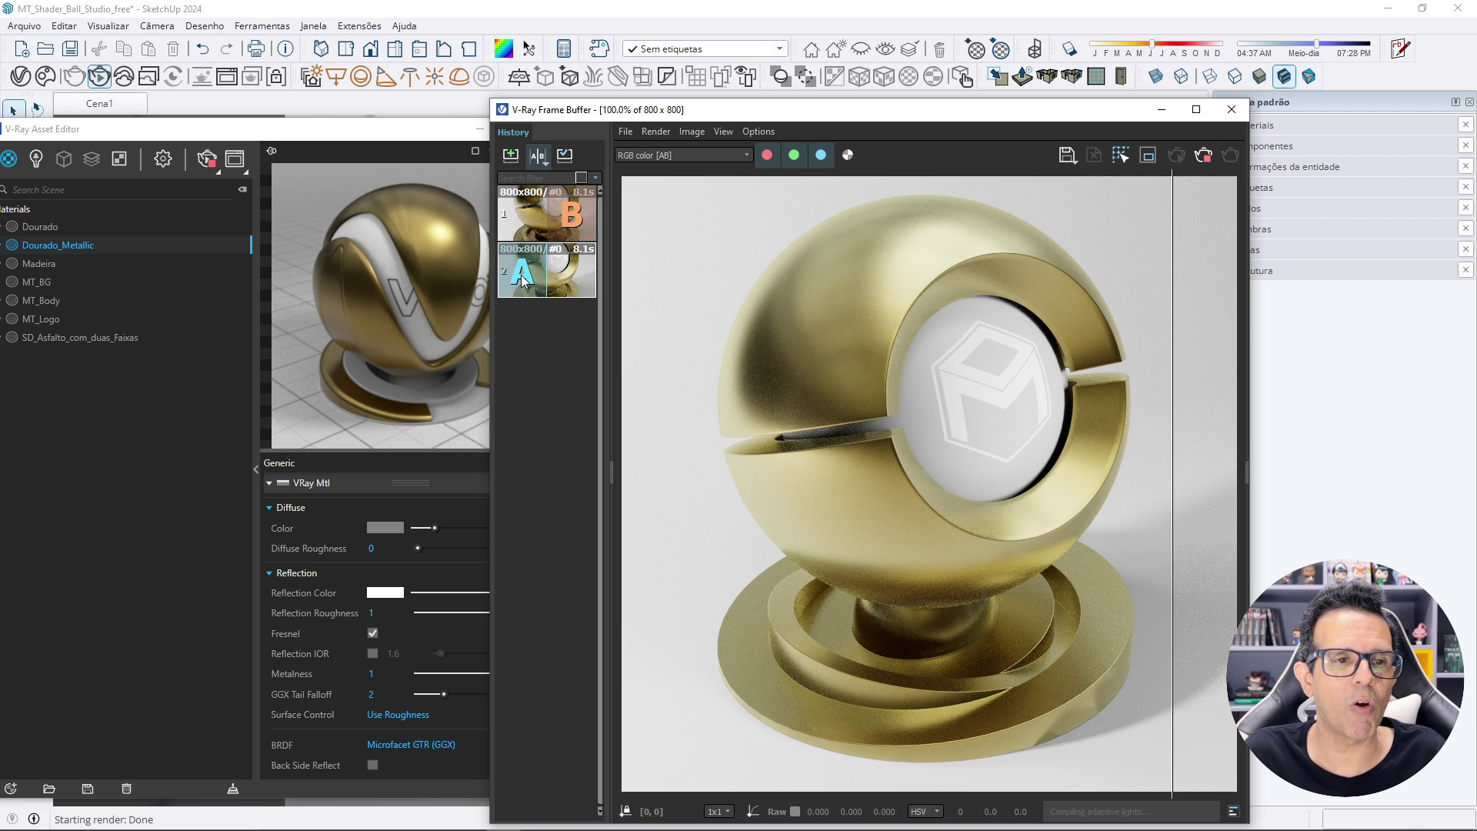
mouse_move(1175, 240)
left_mouse_down()
mouse_move(686, 285)
mouse_move(833, 277)
left_mouse_up()
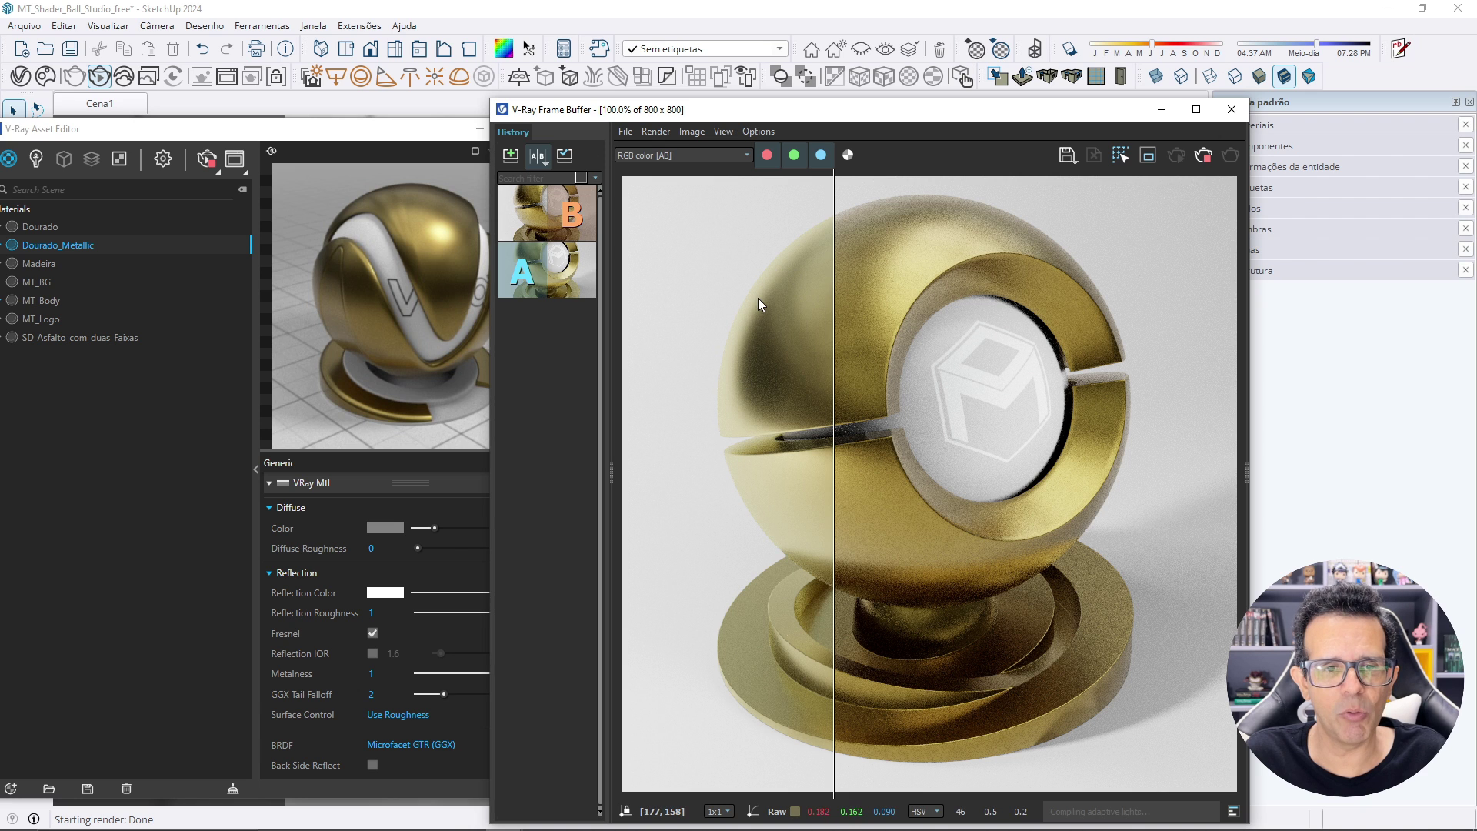
left_click_drag(832, 293, 689, 305)
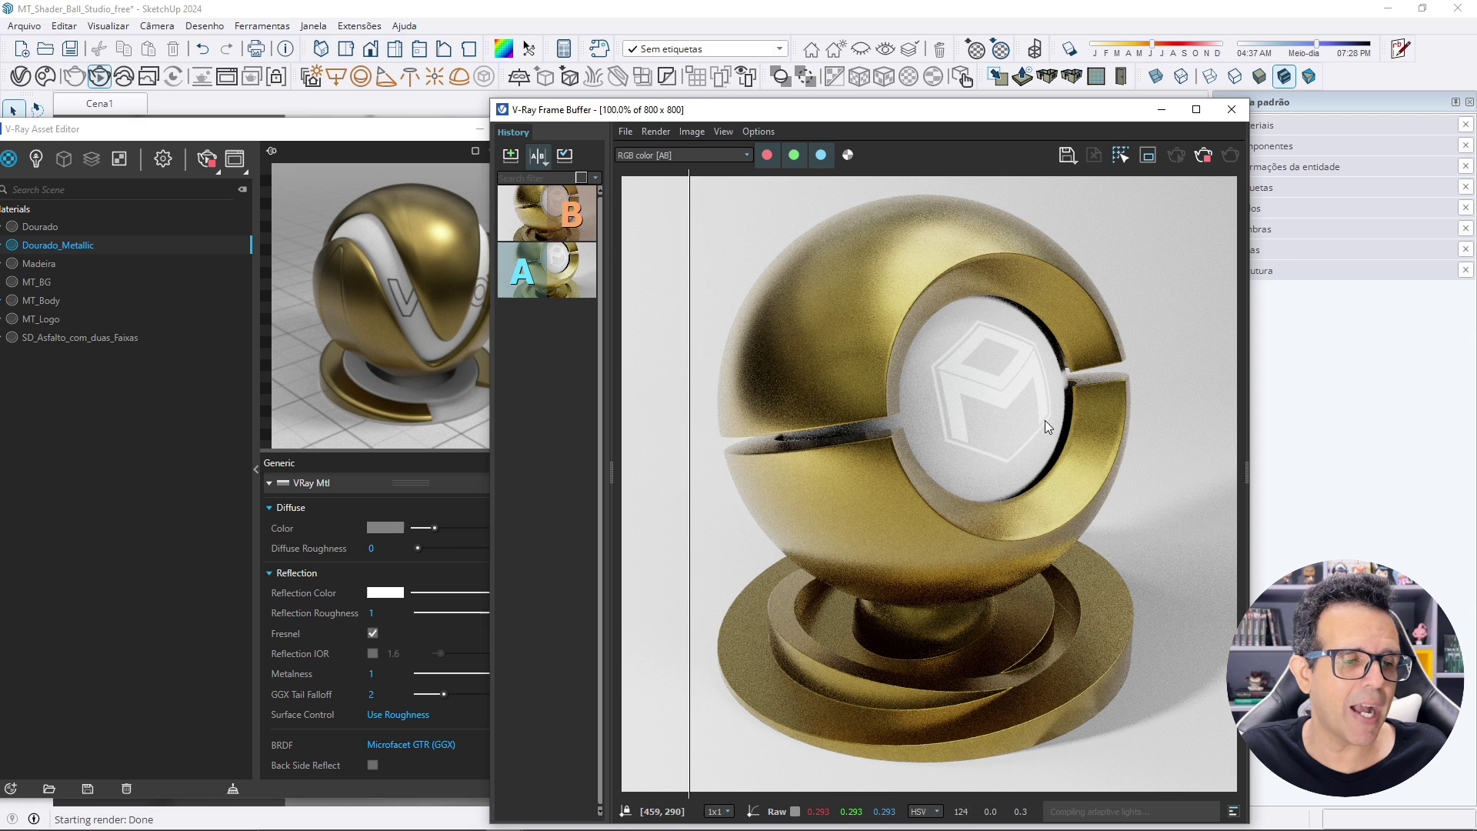
left_click(444, 603)
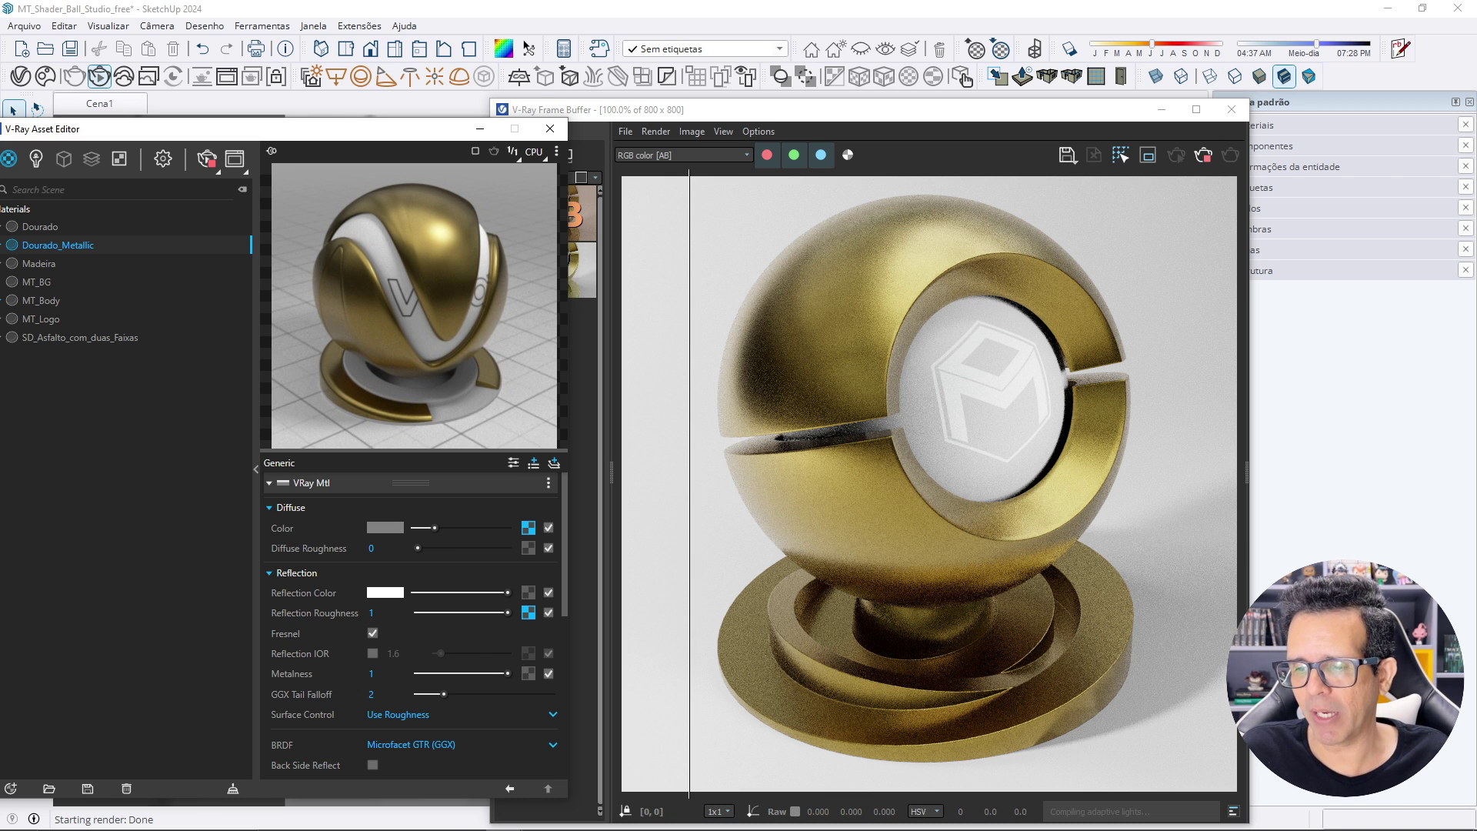
Paste the PBR Masters list below Translucency in the Mastertuts notepad.
key("alt+Tab")
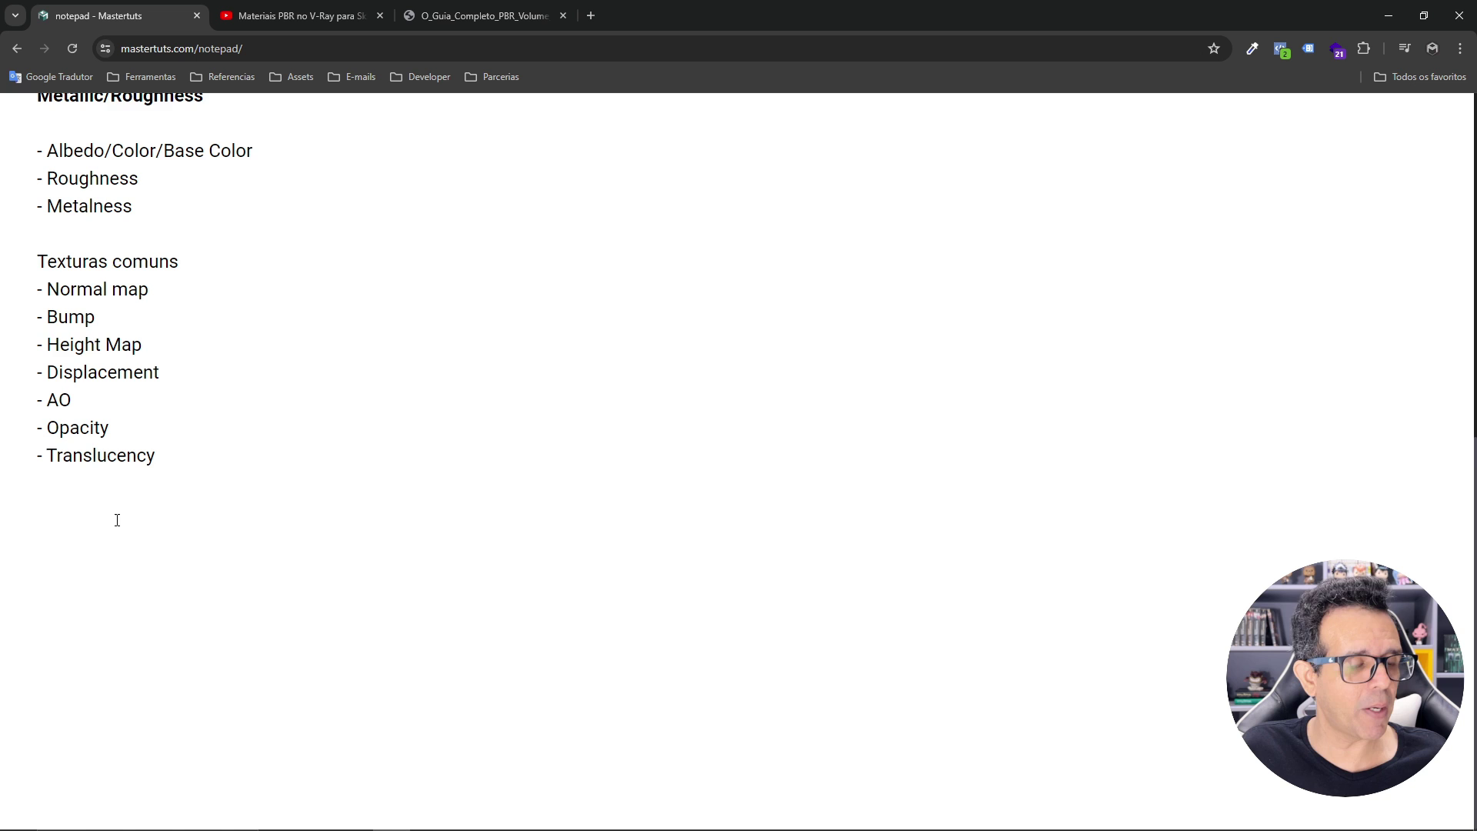
left_click(117, 520)
type("PBR Masters  - +50 Aulas - Lives sobre Materiais - Comunidade - Suporte")
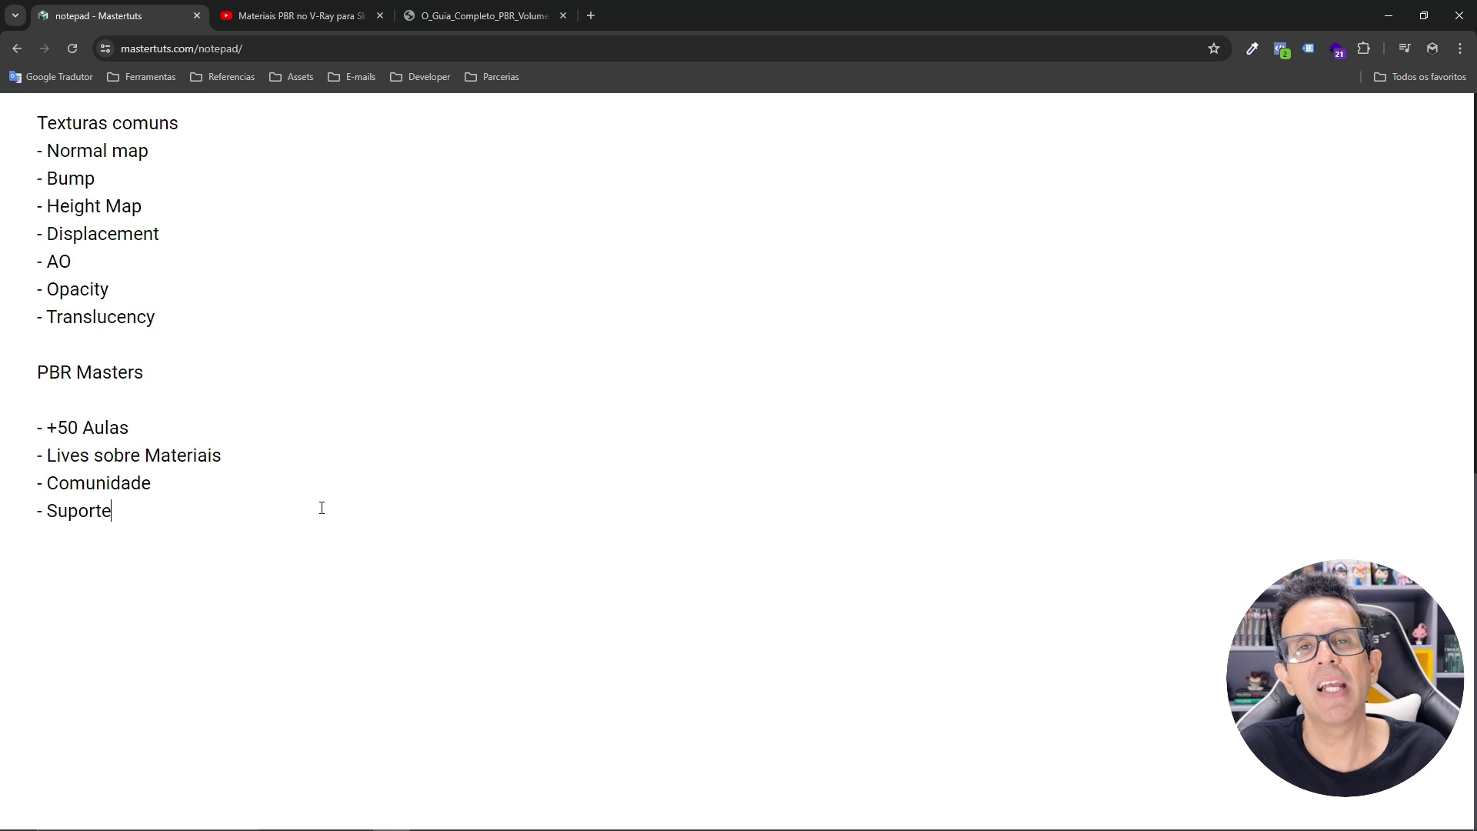
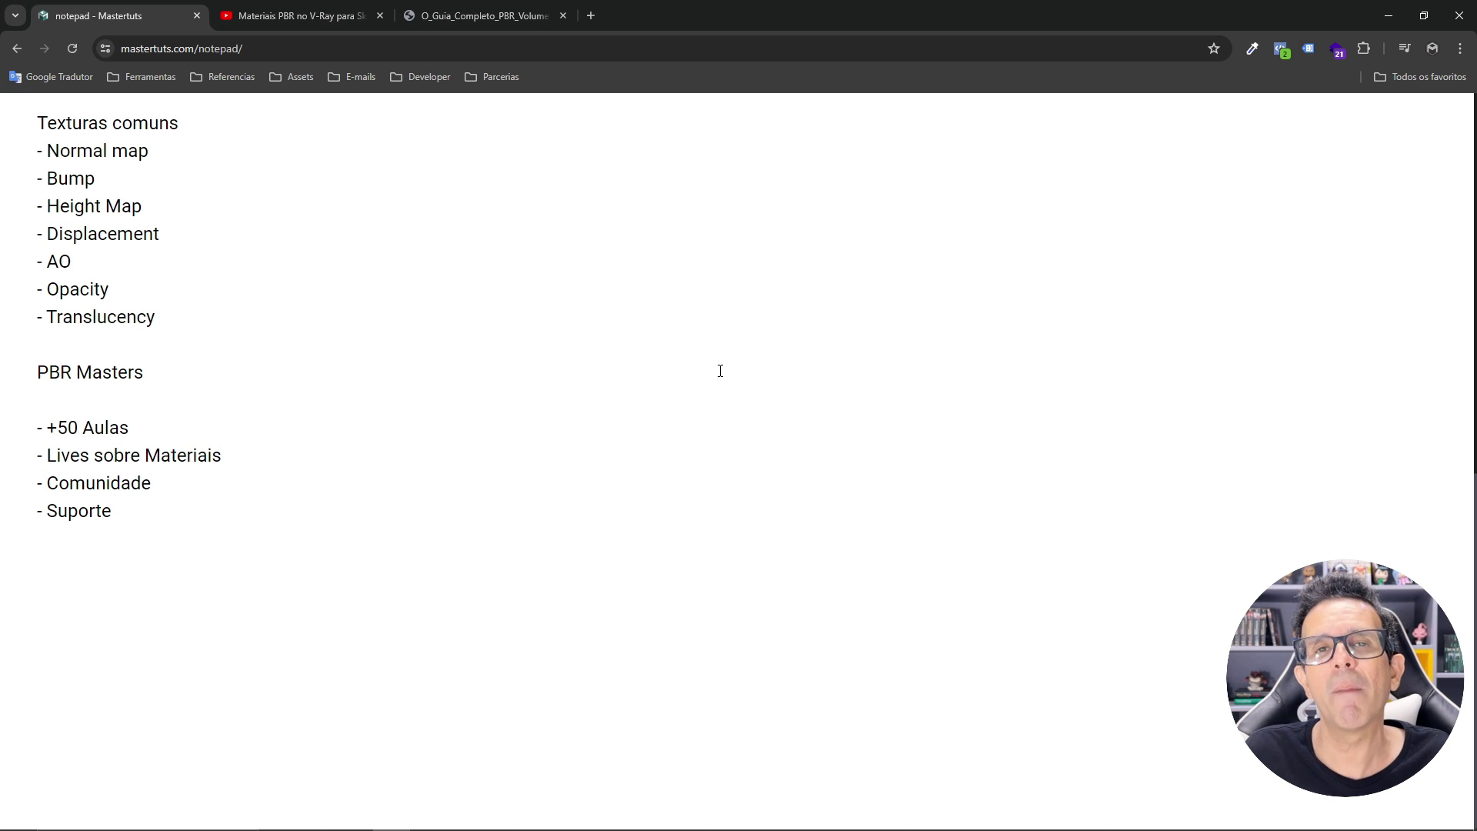
Bring up the O_Guia_Completo_PBR_Volume_3.pdf tab and scroll to the refraction section on page 17.
left_click(489, 14)
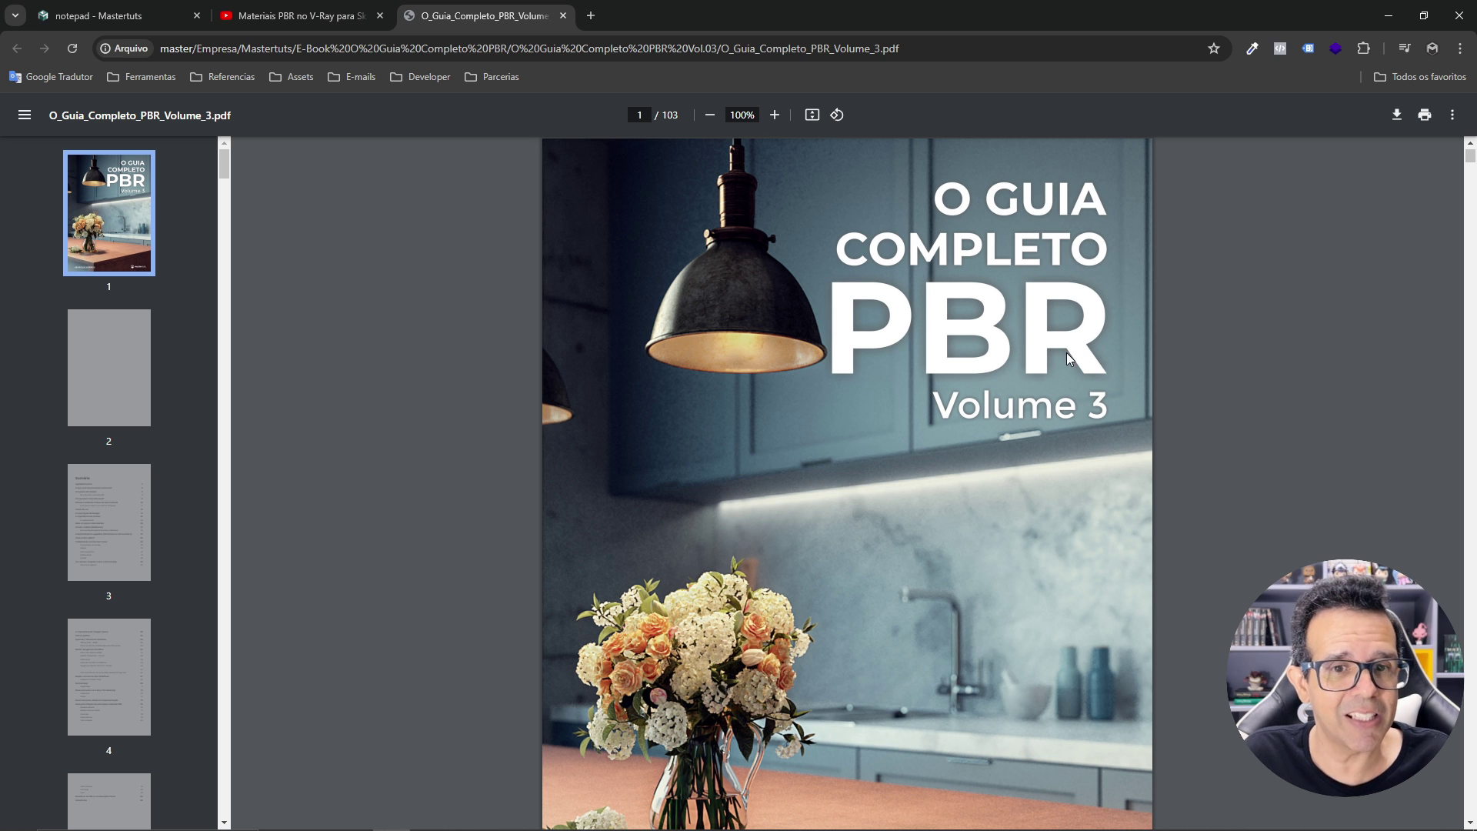
scroll(1067, 356, "down", 3)
scroll(1066, 356, "down", 3)
scroll(1068, 358, "down", 8)
scroll(1068, 358, "down", 8)
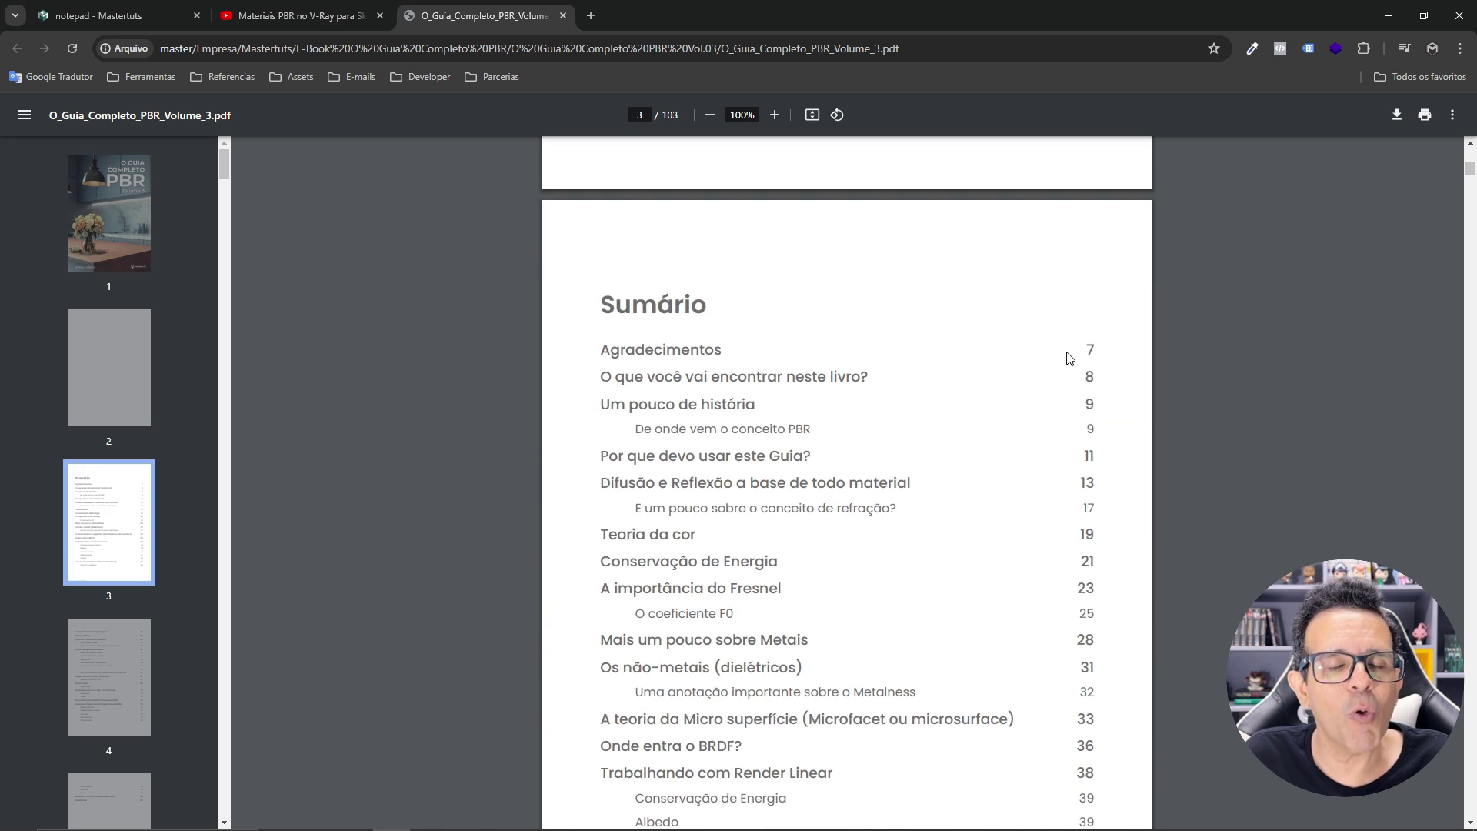
scroll(1068, 359, "down", 4)
scroll(1068, 360, "down", 7)
scroll(1068, 361, "down", 6)
scroll(1068, 361, "down", 10)
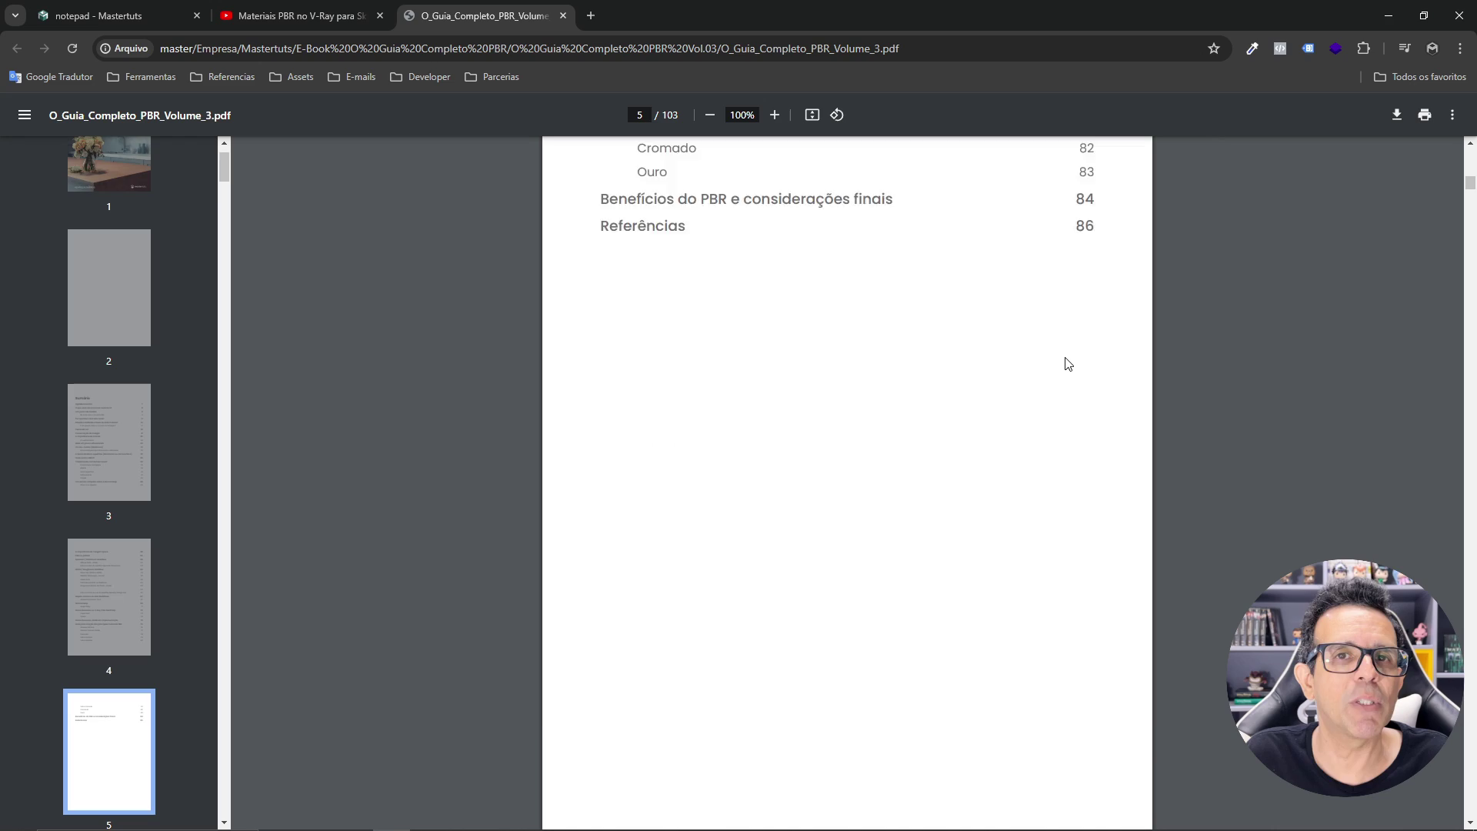
scroll(1068, 361, "down", 8)
scroll(1067, 362, "down", 6)
scroll(1068, 364, "down", 7)
scroll(1068, 364, "down", 8)
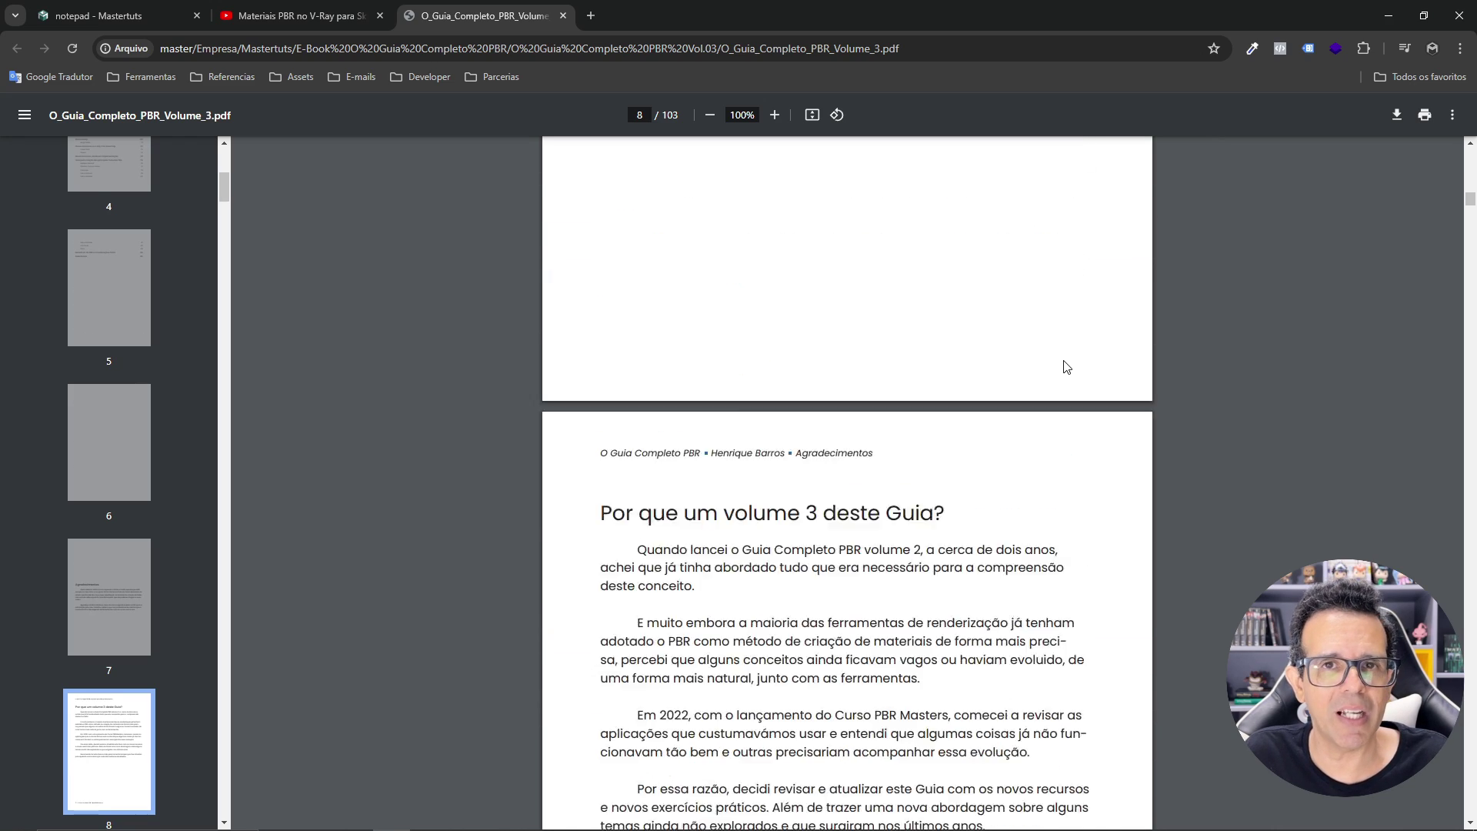
scroll(1068, 365, "down", 7)
scroll(1067, 365, "down", 4)
scroll(1066, 366, "down", 5)
scroll(1067, 366, "down", 2)
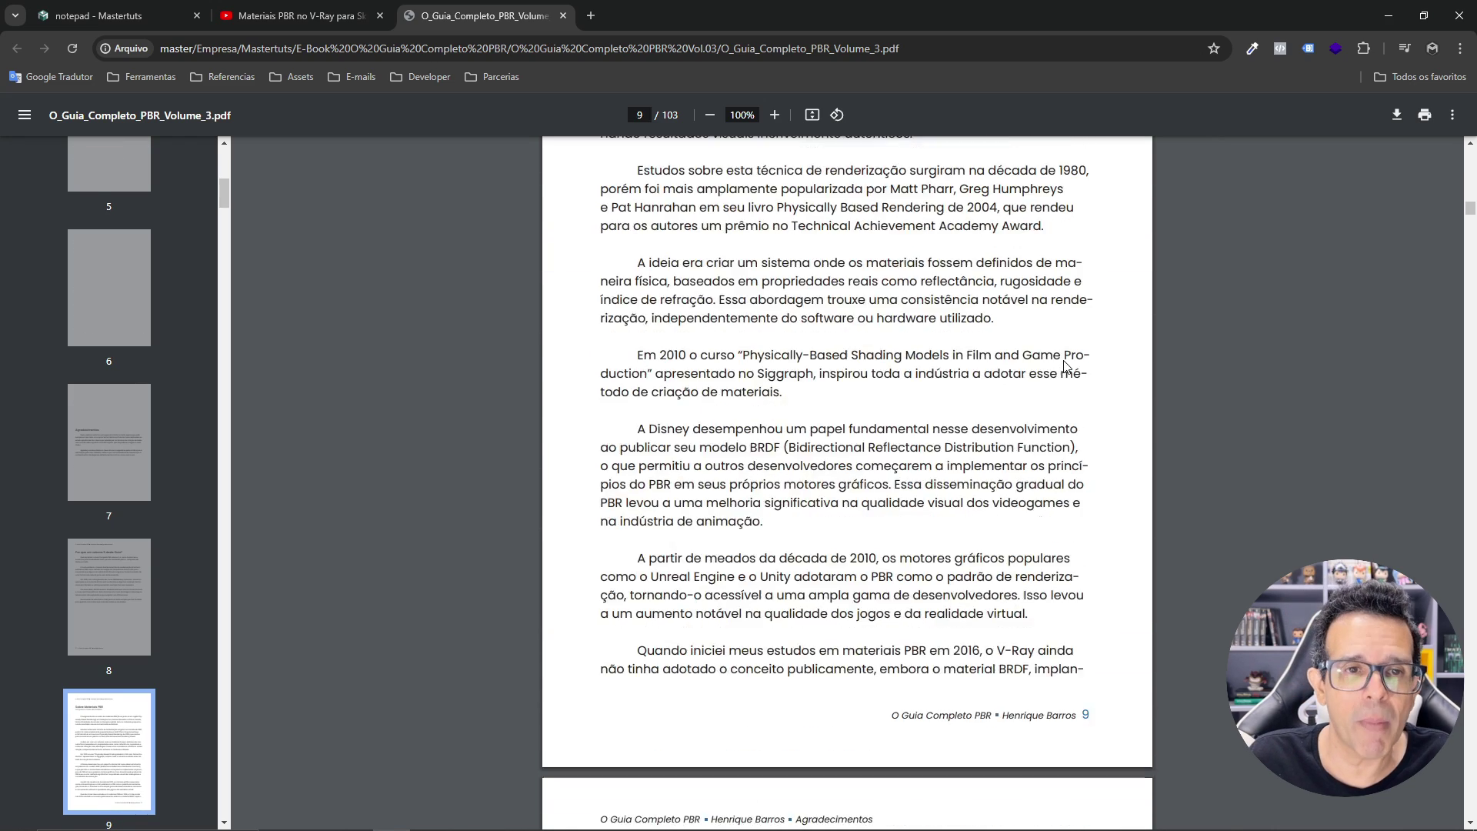
scroll(1066, 367, "down", 4)
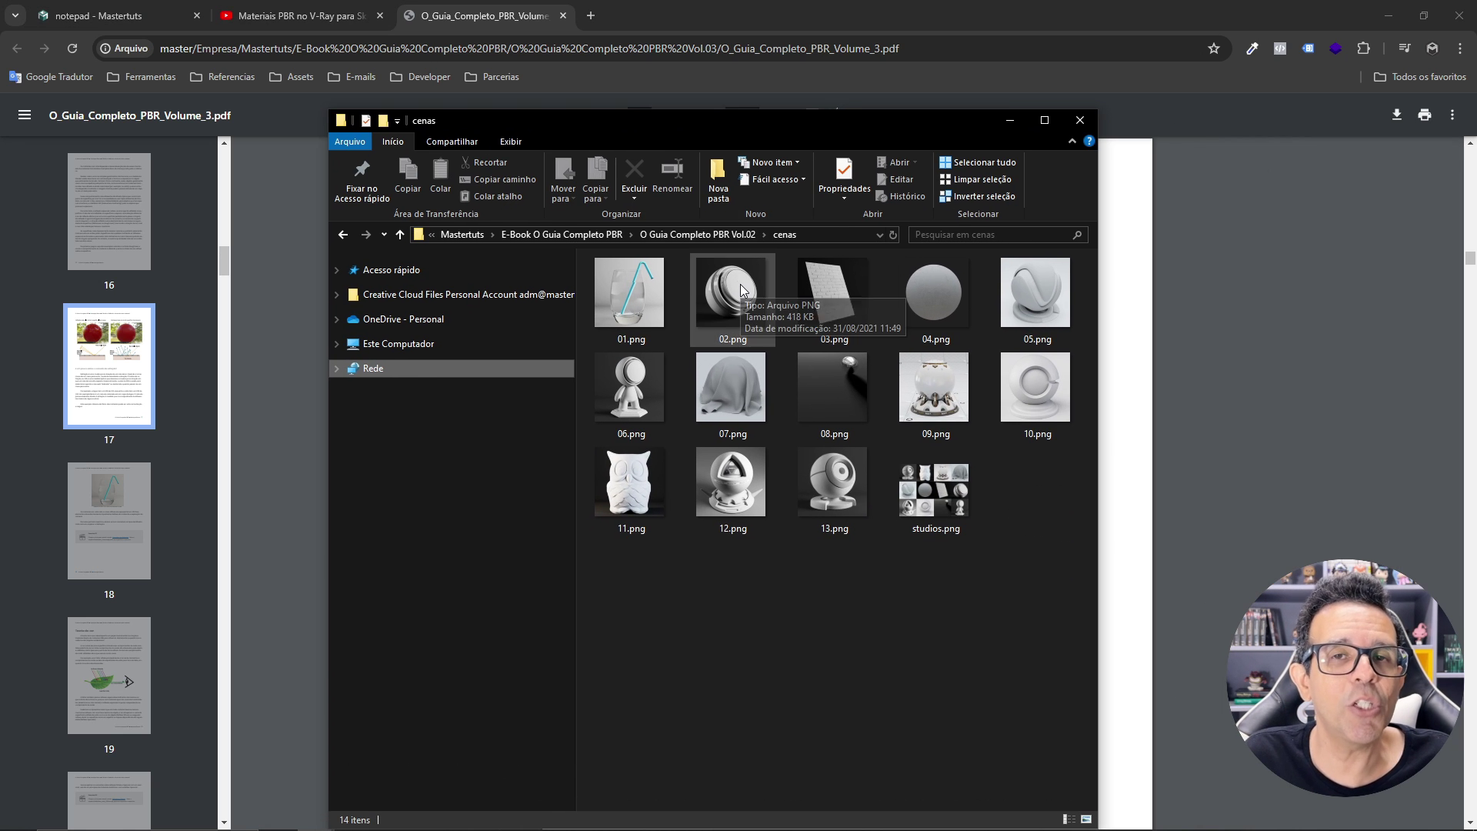
Open 01.png in Photos and view renders 01 to 06, including the brick wall and shader ball.
left_click(648, 284)
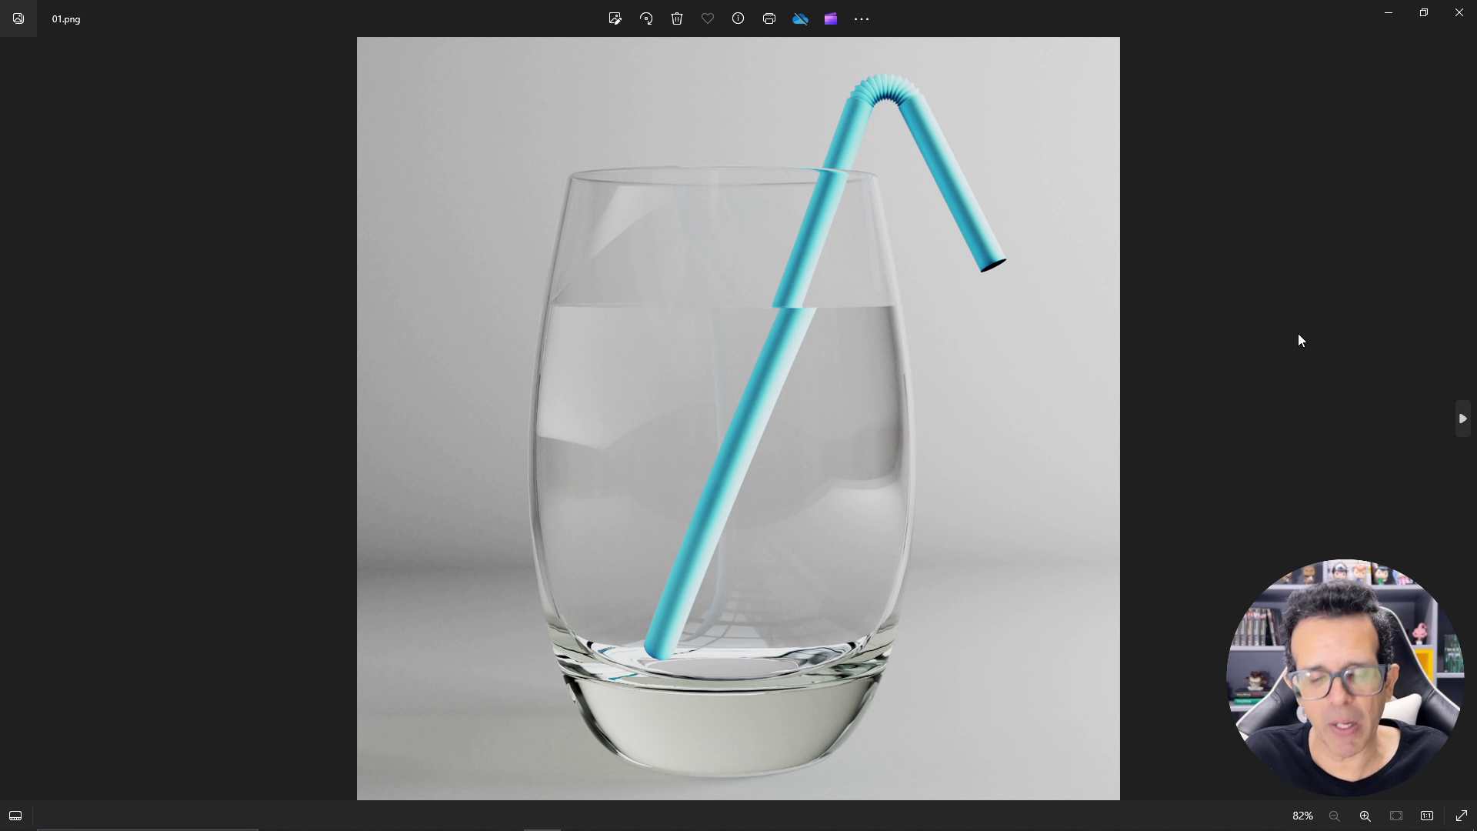
key("Right")
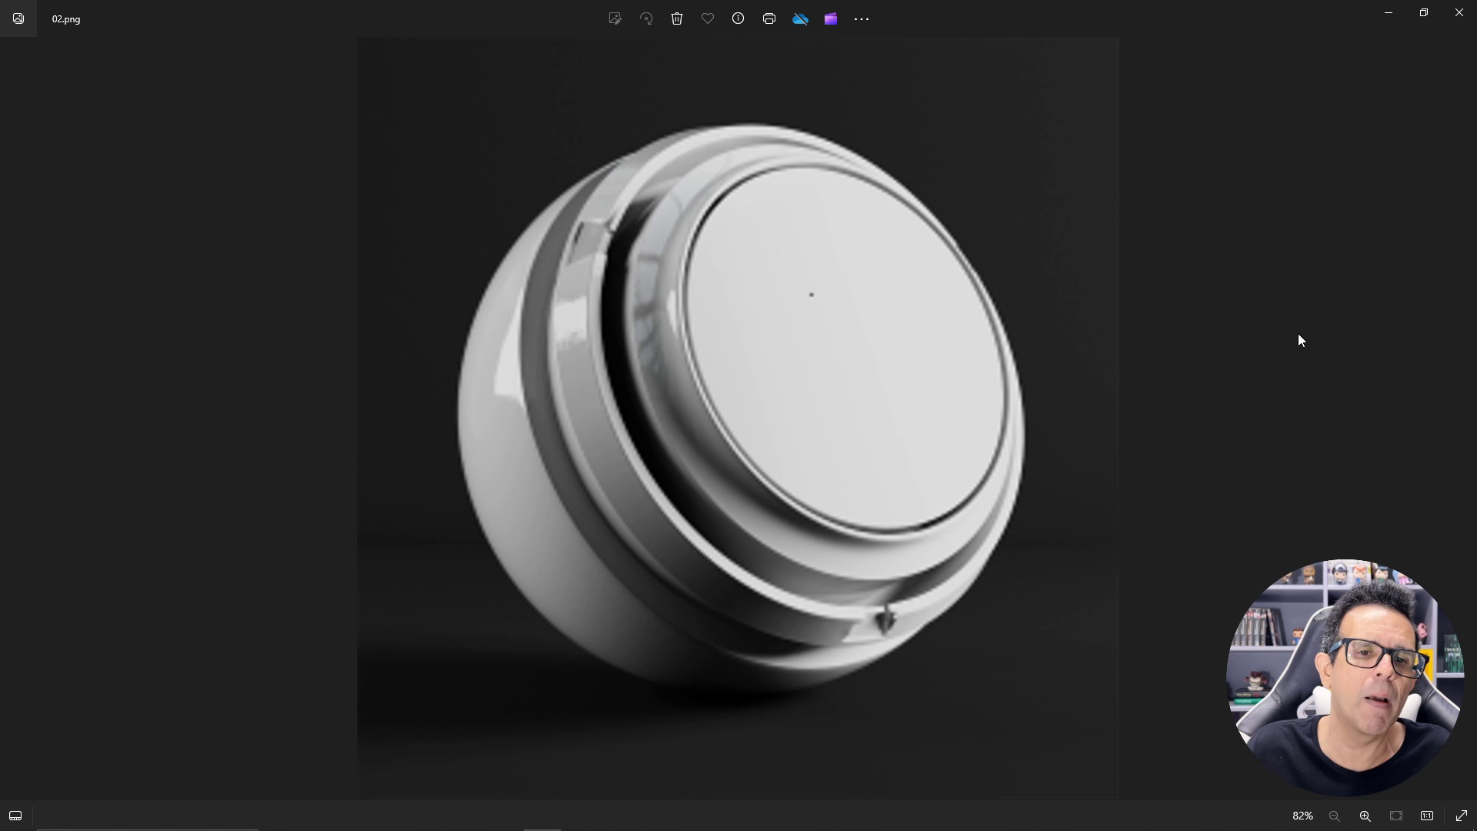
key("Right")
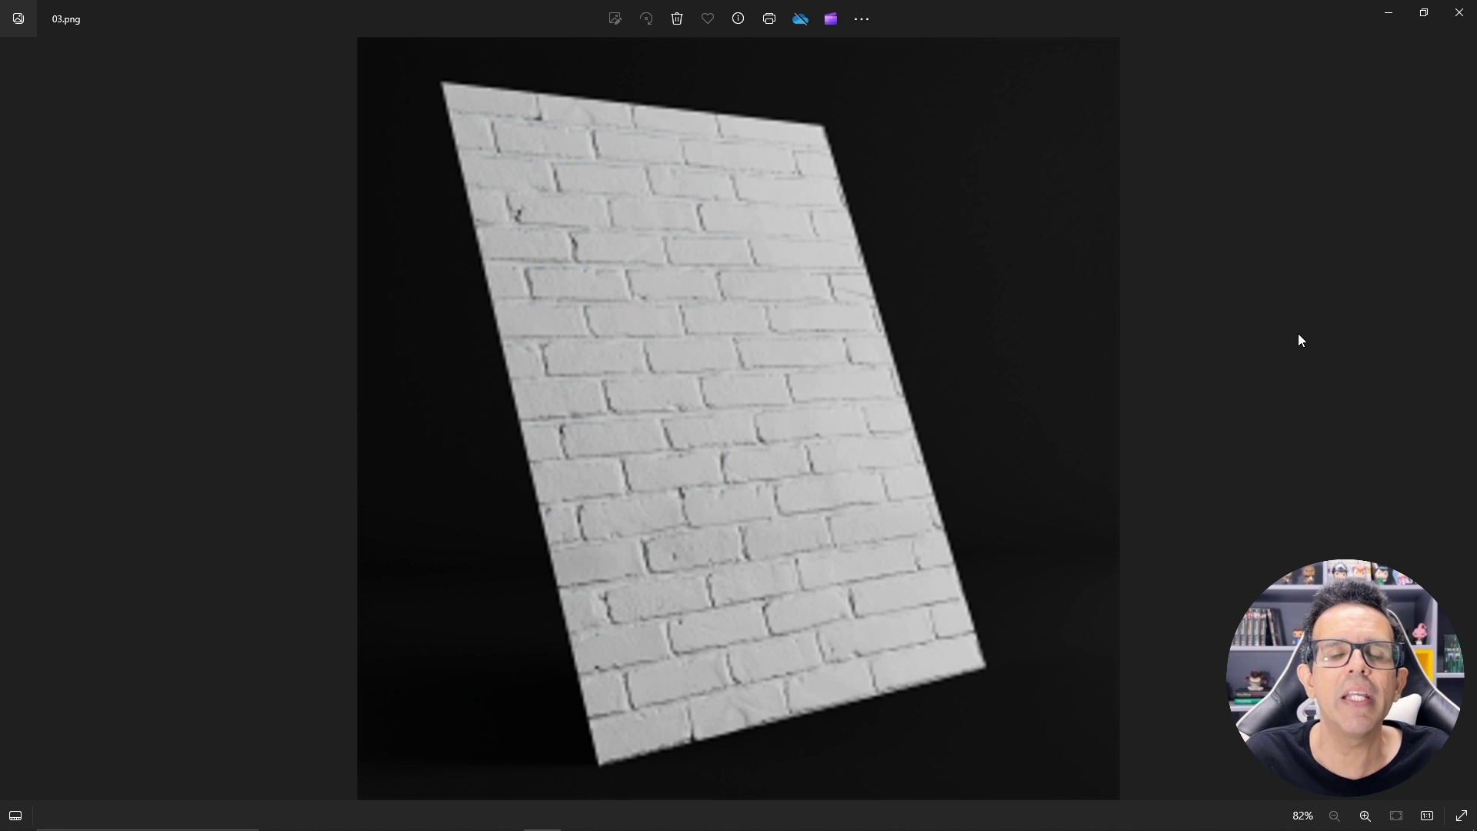
key("Right")
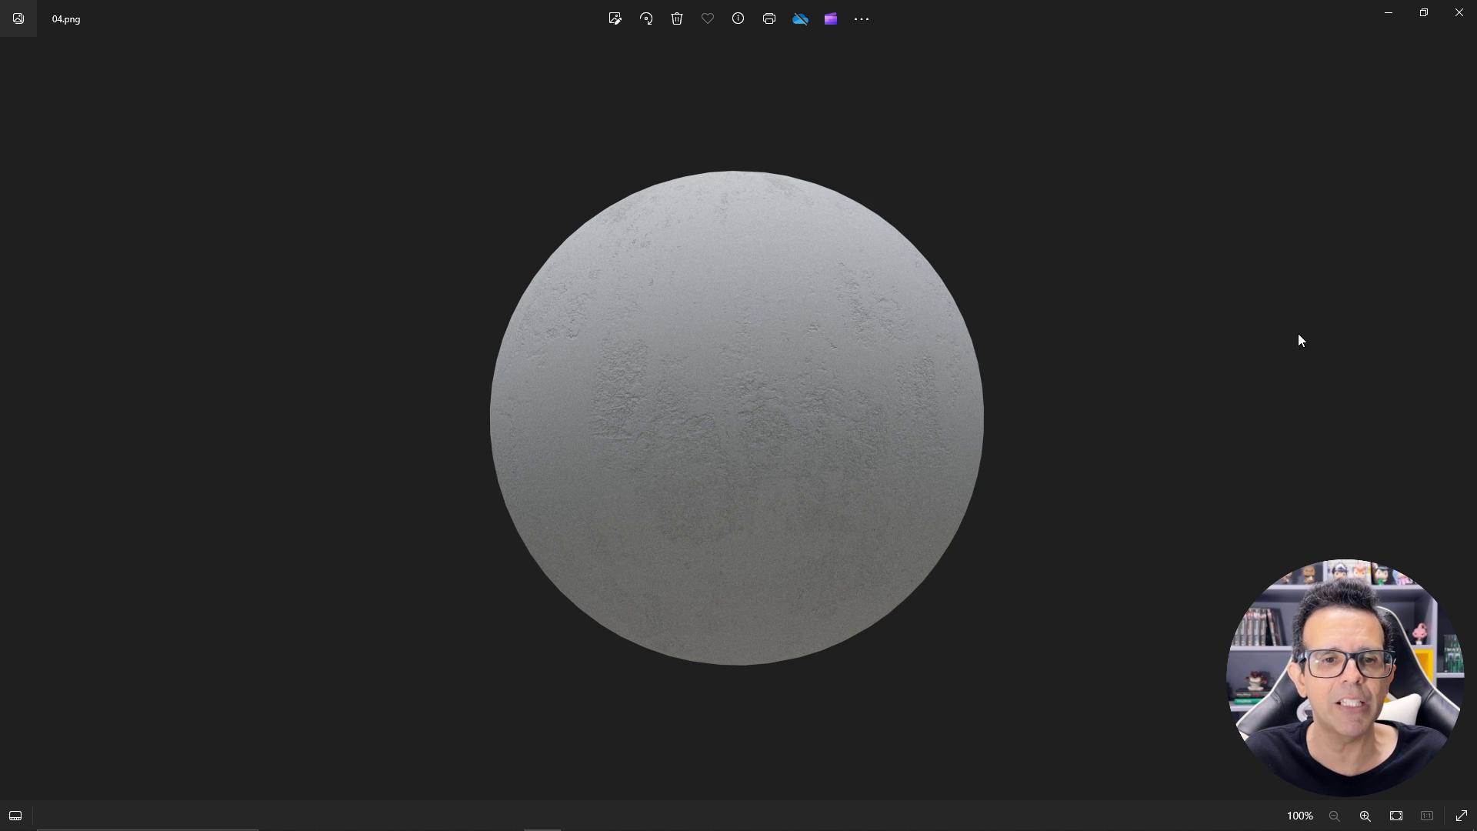
key("Right")
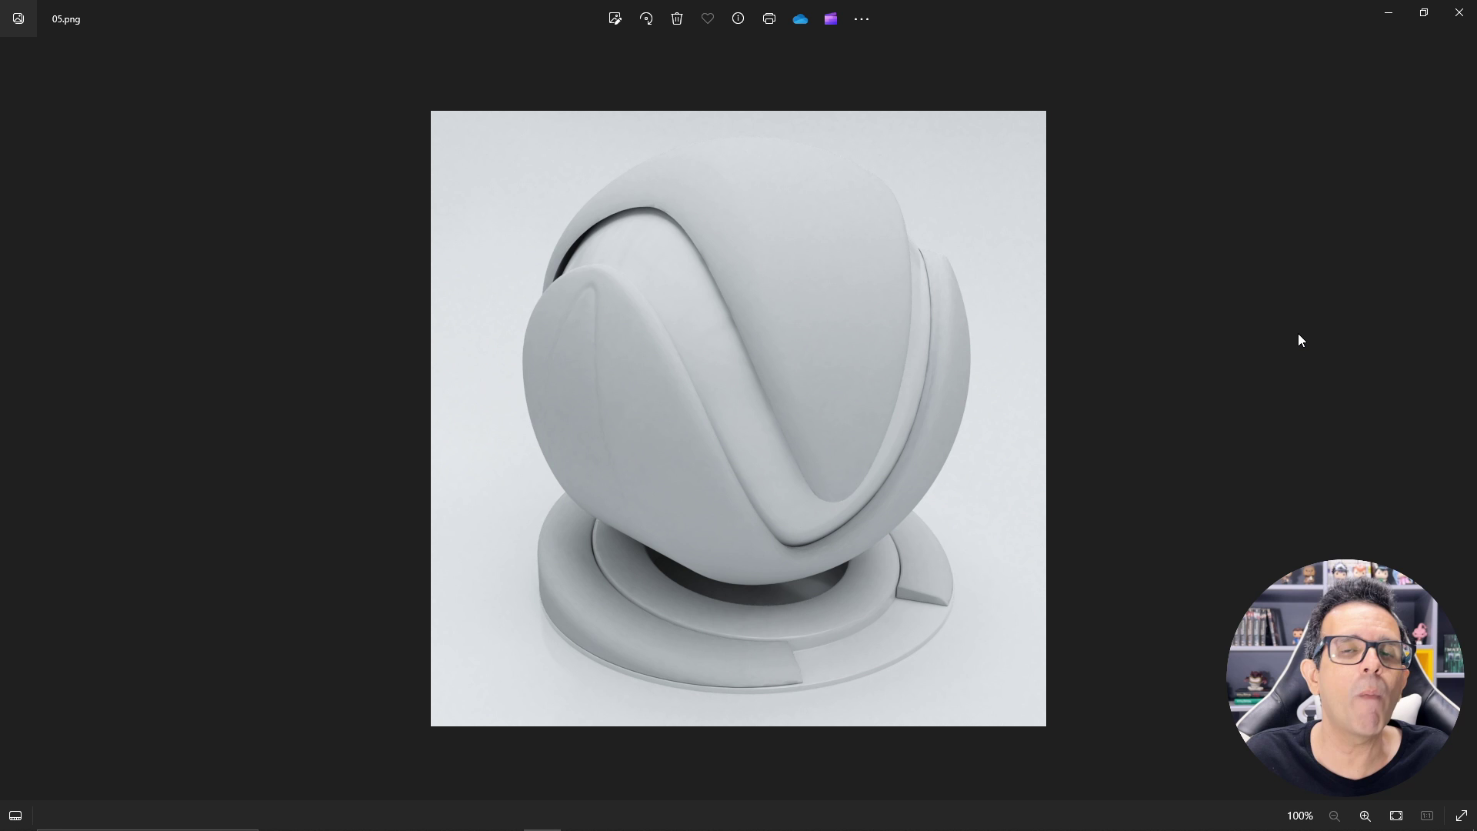
key("Right")
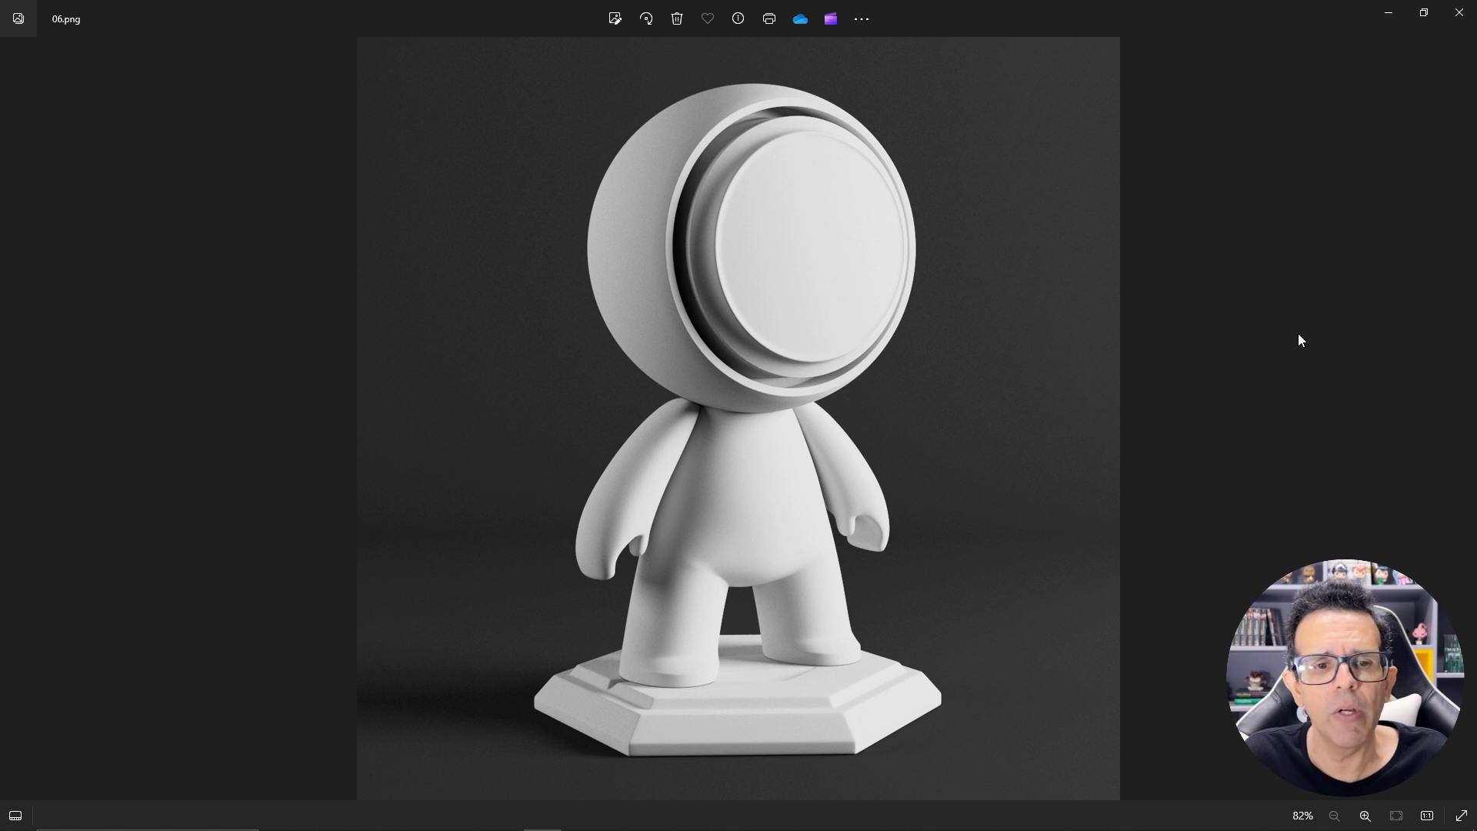
View the remaining renders, including the cloth, chrome sphere and owl, then close Photos.
key("Right")
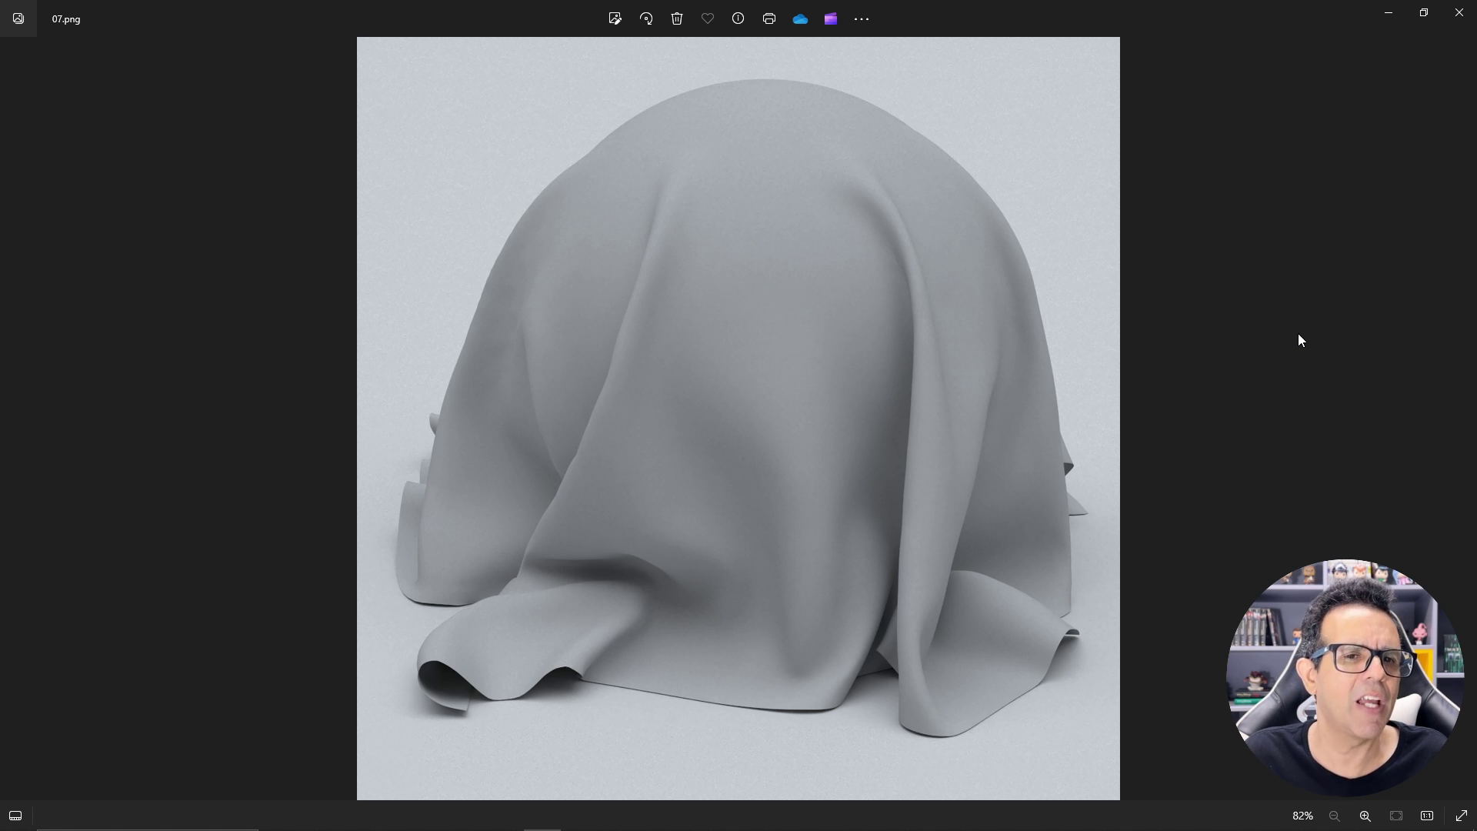
key("Right")
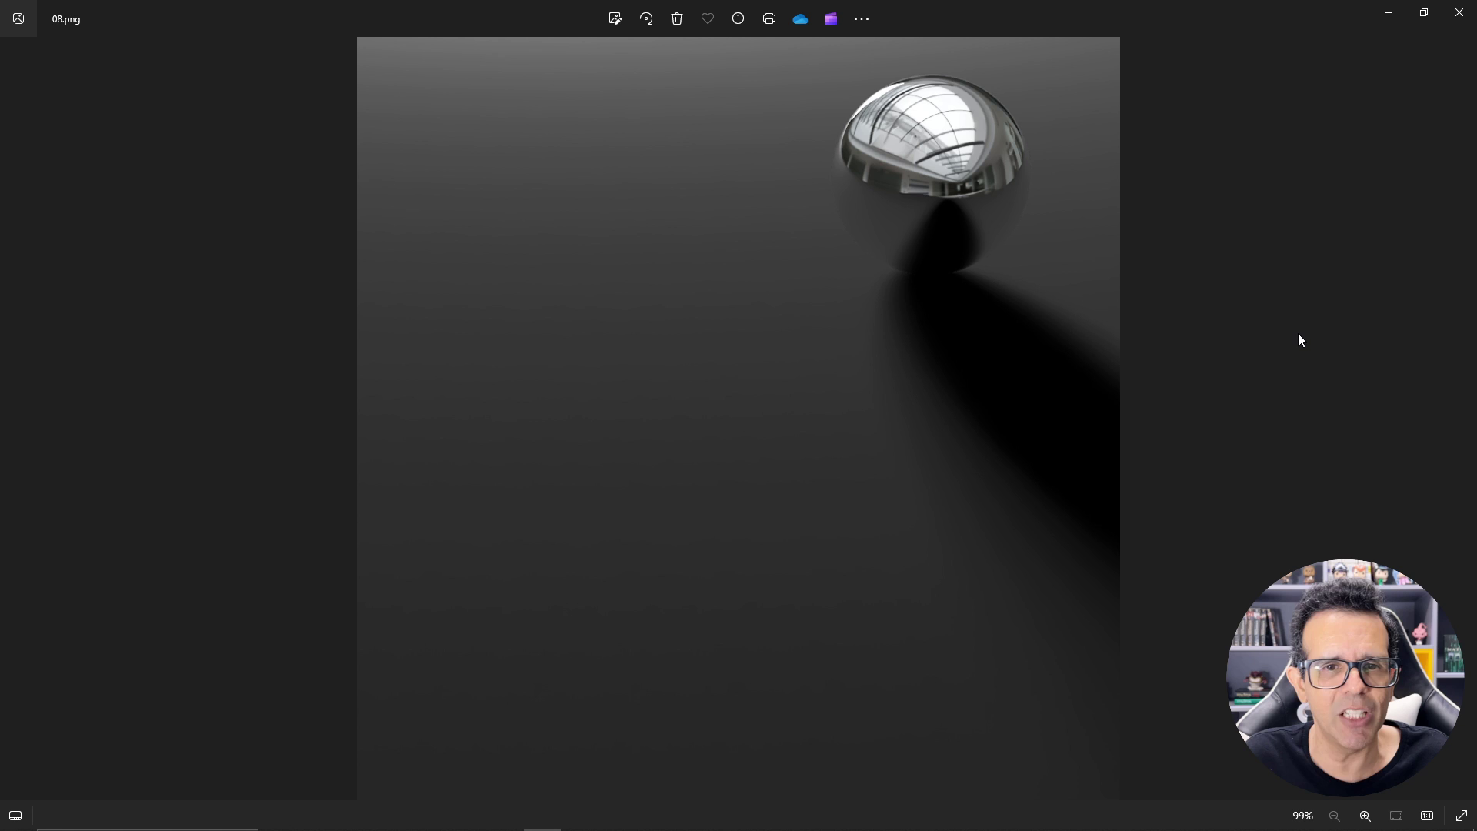
key("Right")
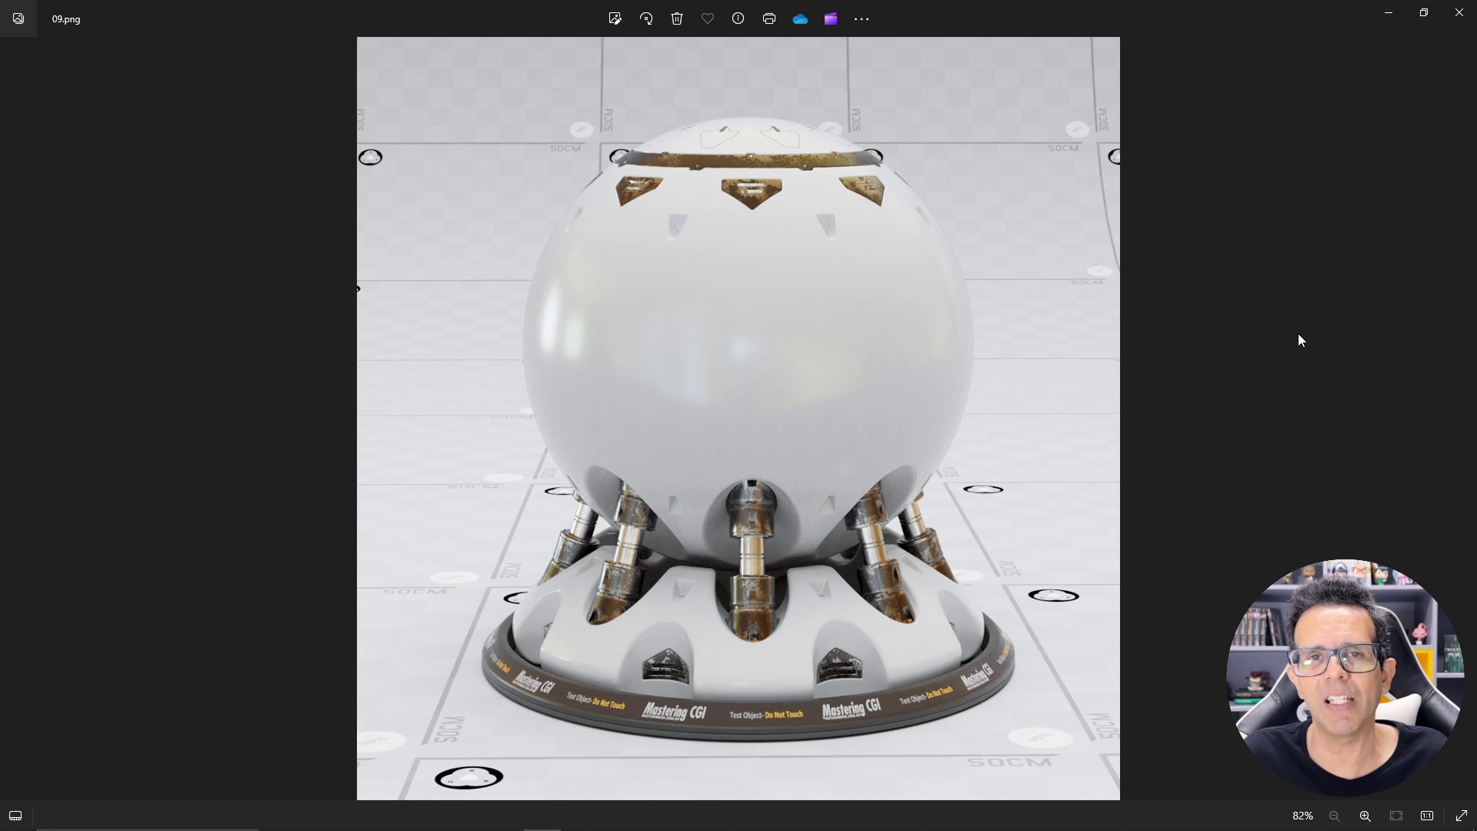
key("Right")
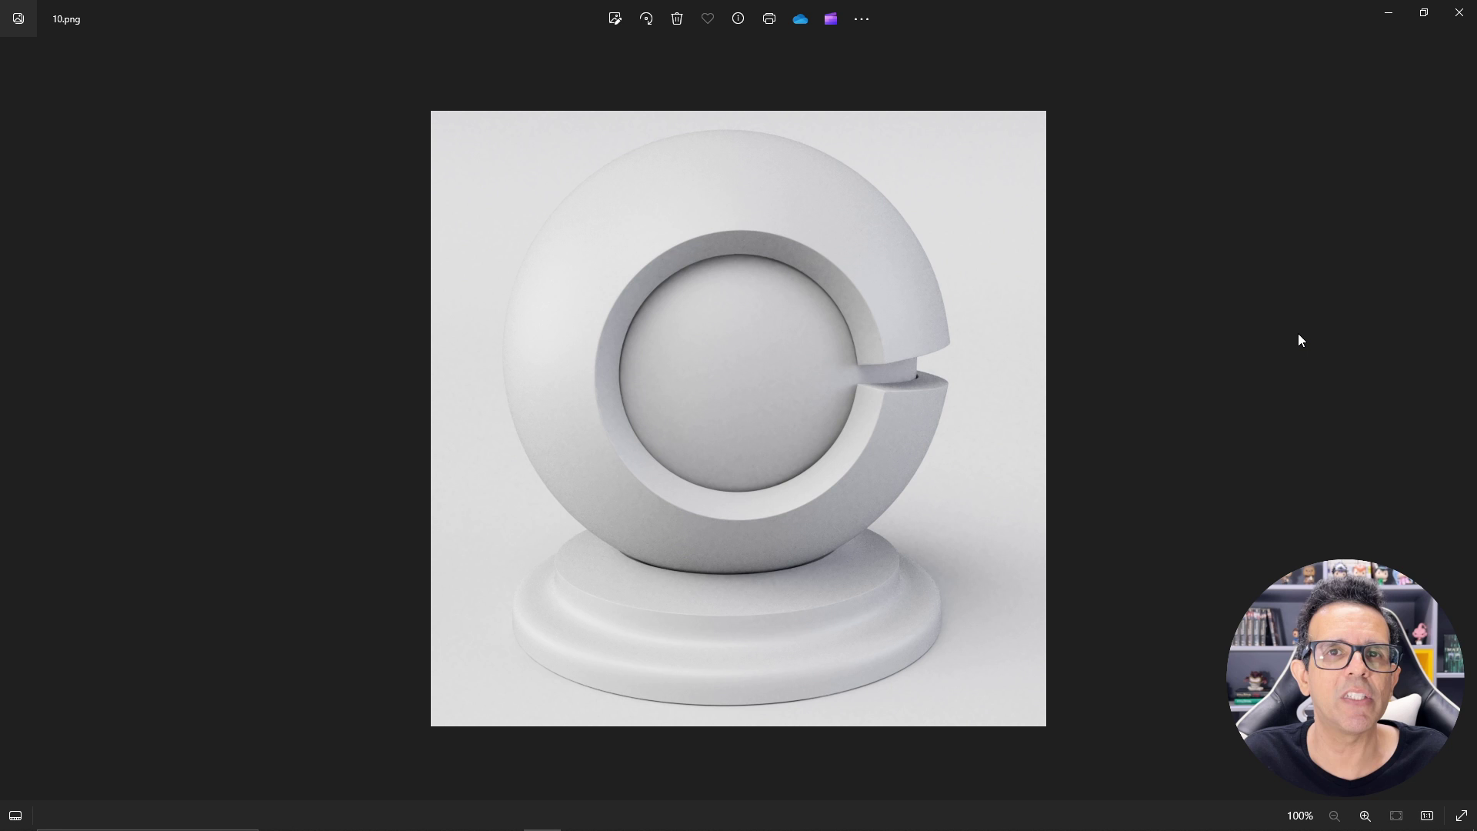
key("Right")
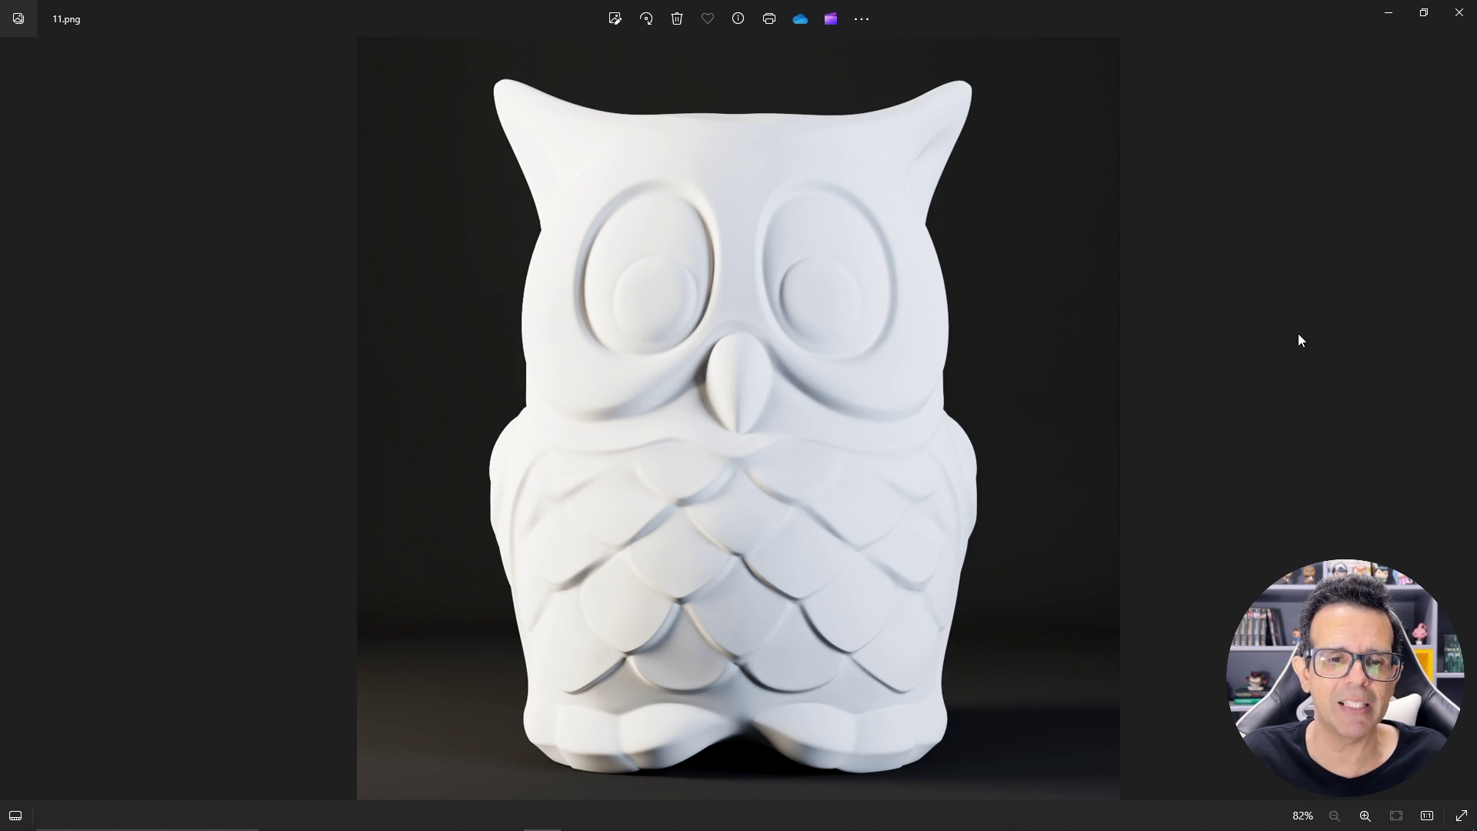
key("Right")
key("Right")
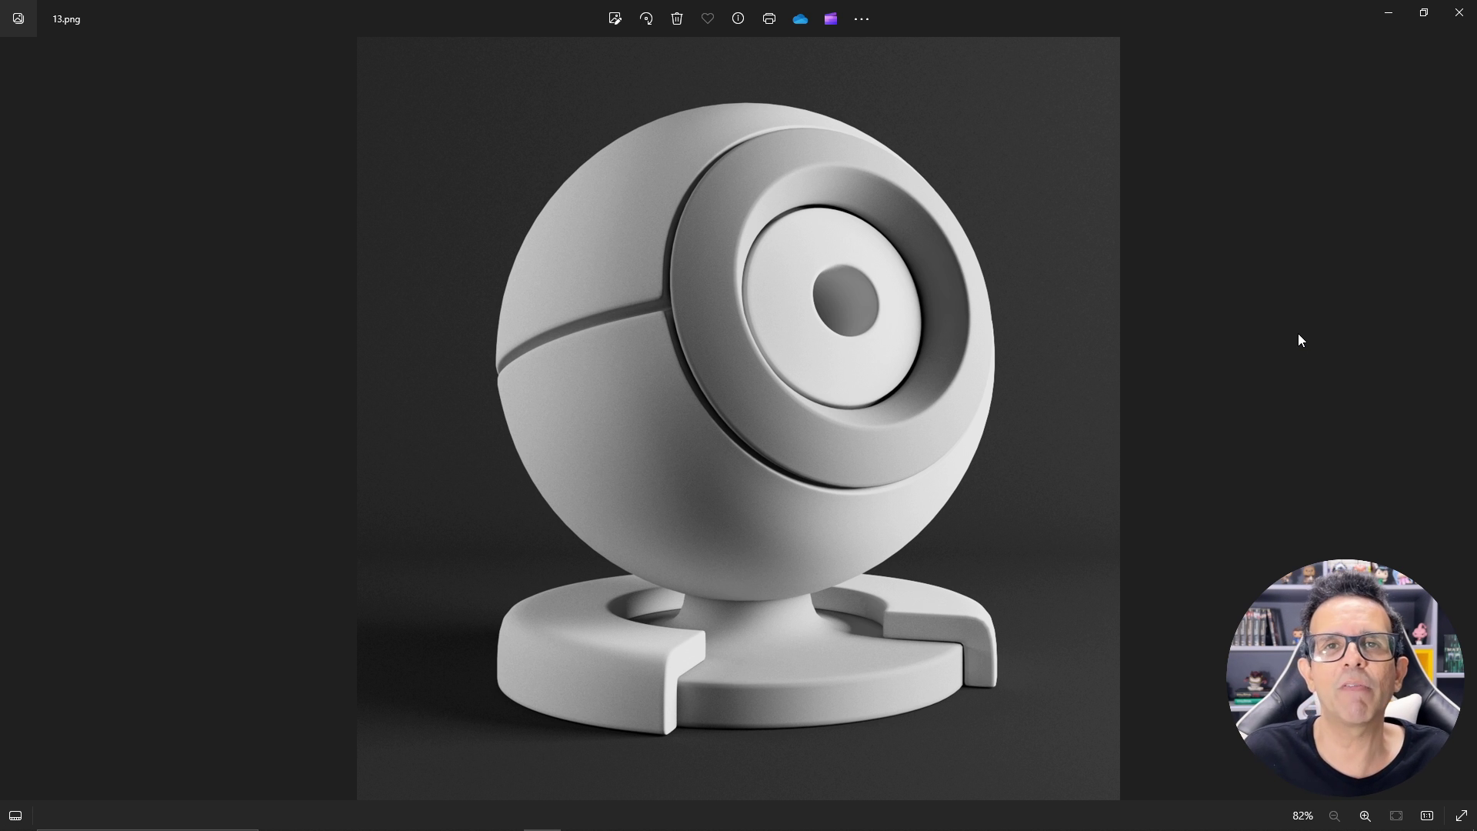
left_click(1457, 23)
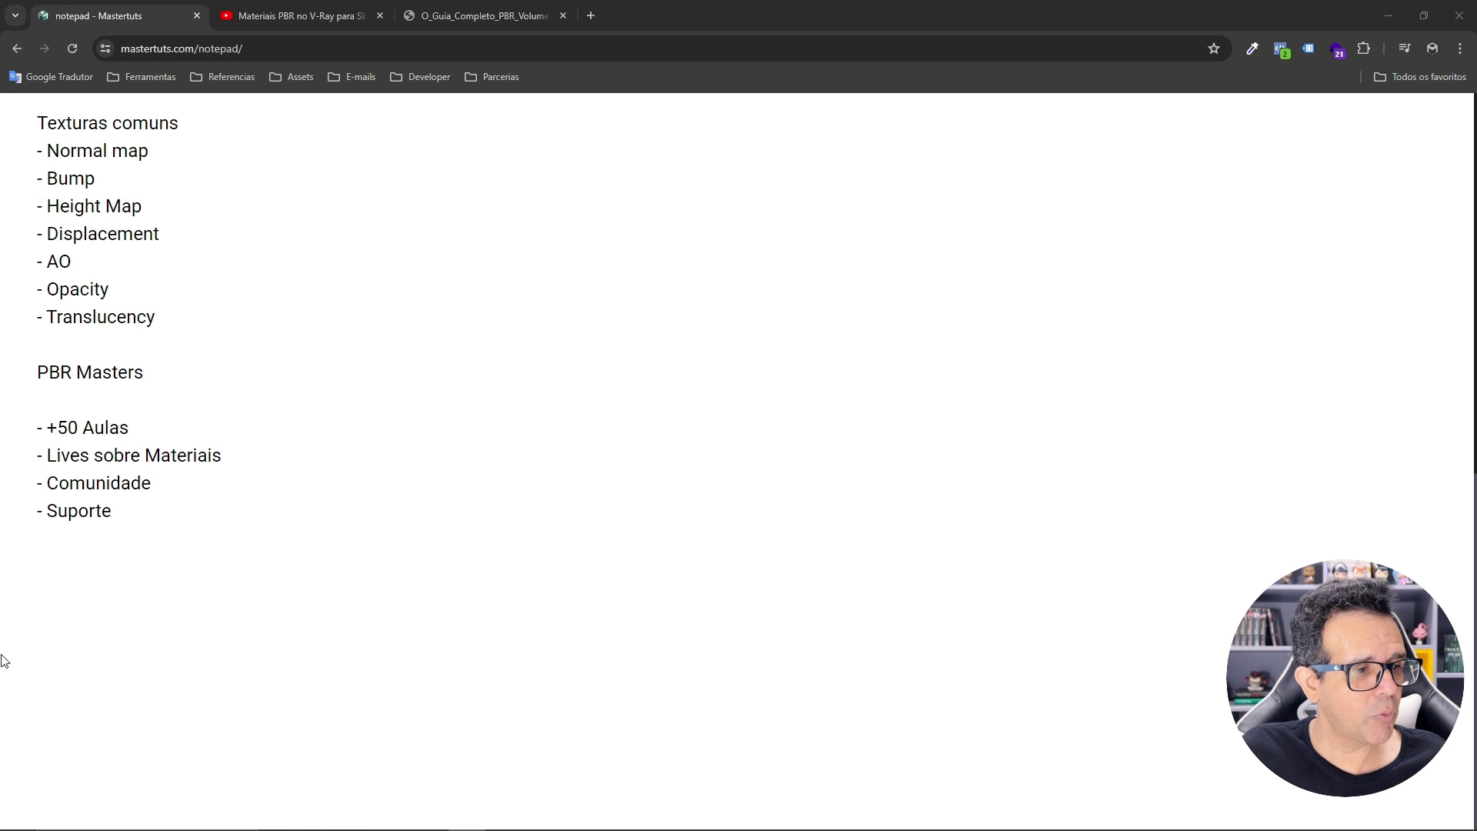
Paste the Bônus section with its three items below the Suporte line.
left_click(37, 567)
type("Bônus - O Guia Completo PBR Volume 3 - 13 Studios - 500 Mapas de texturas PBR")
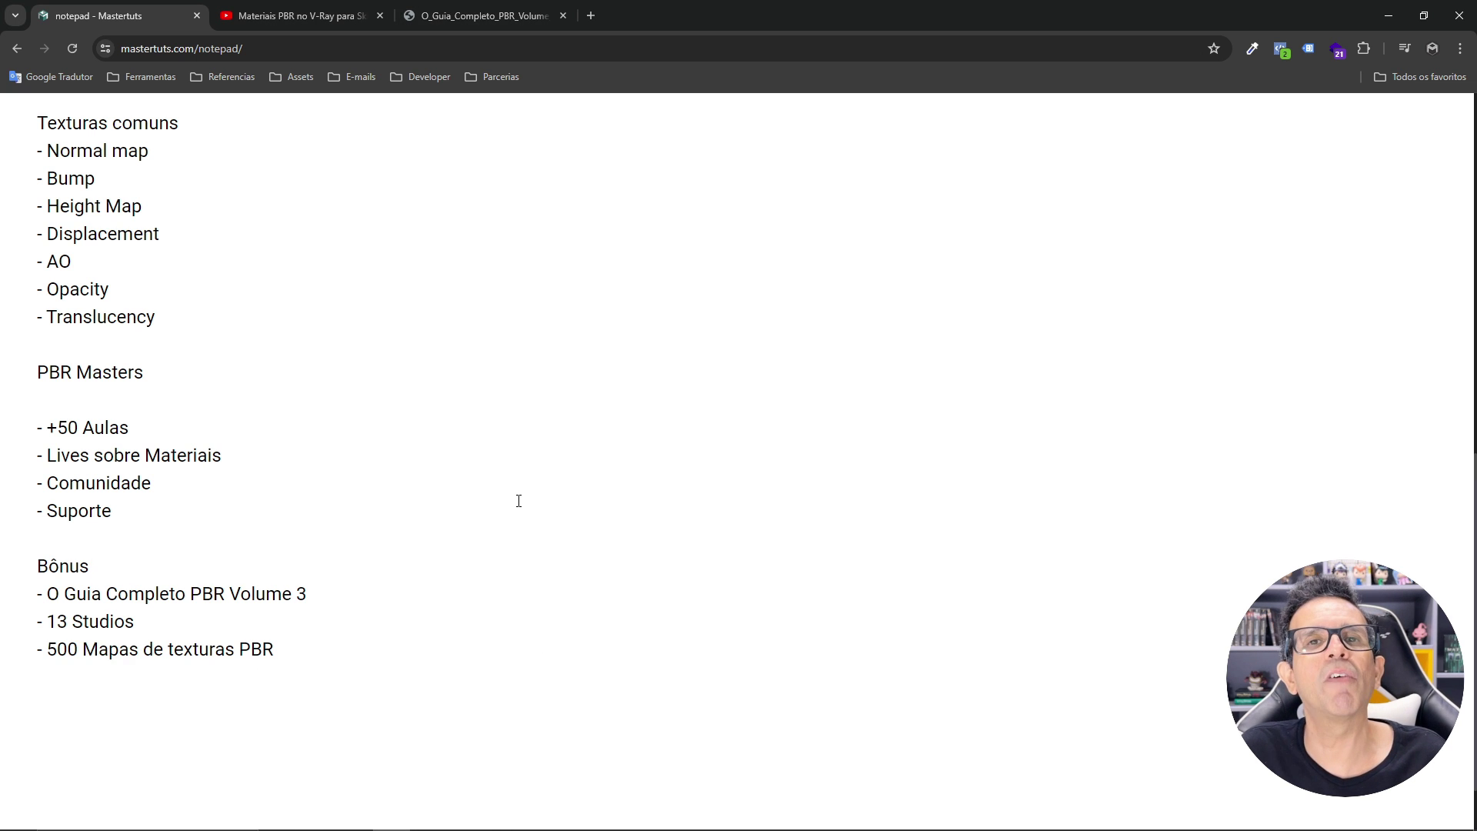